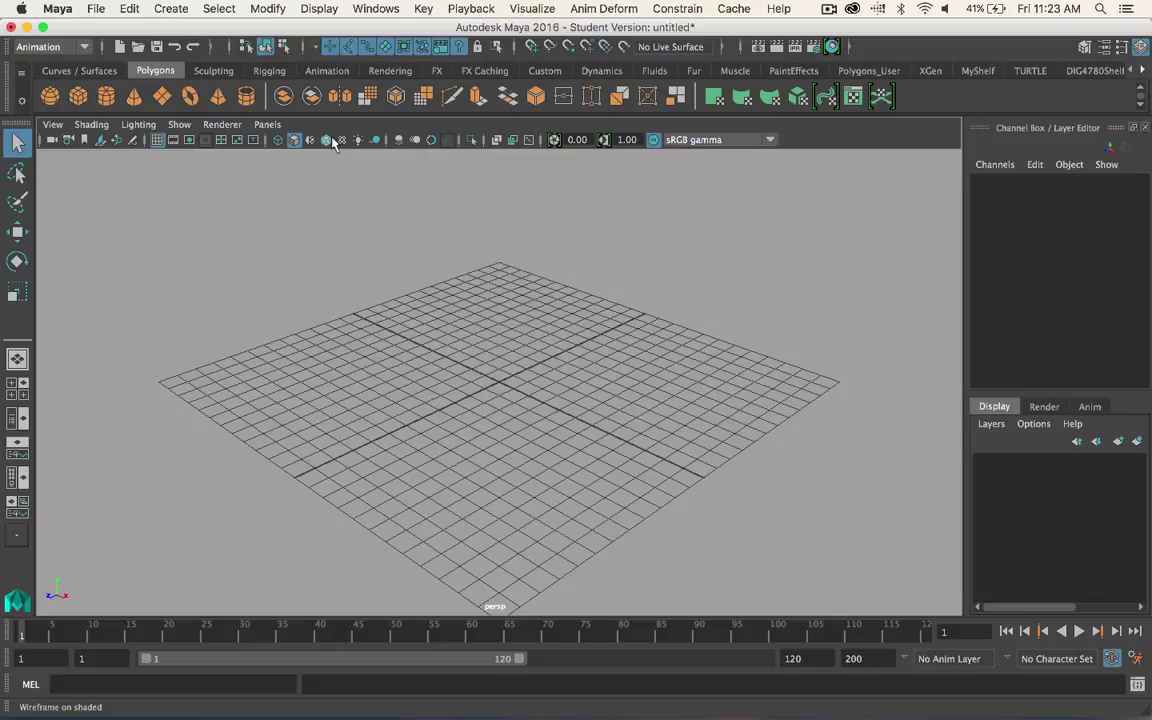
left_click_drag(443, 305, 628, 333, "alt")
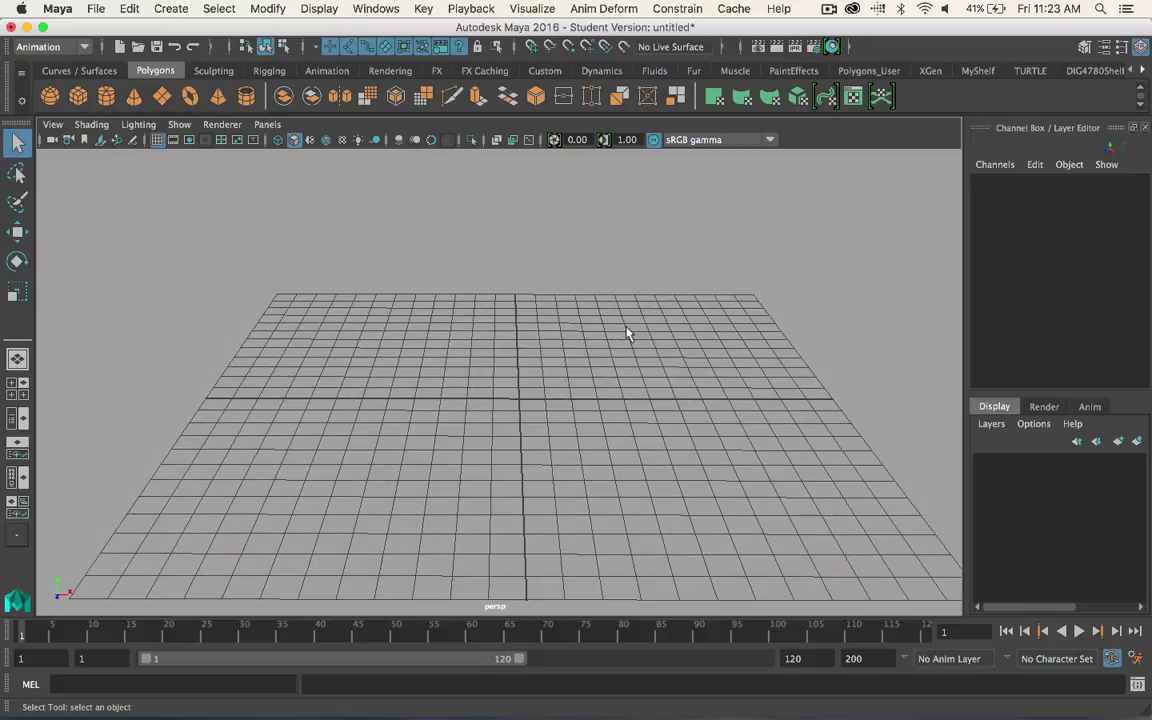
middle_click_drag(612, 262, 605, 309, "alt")
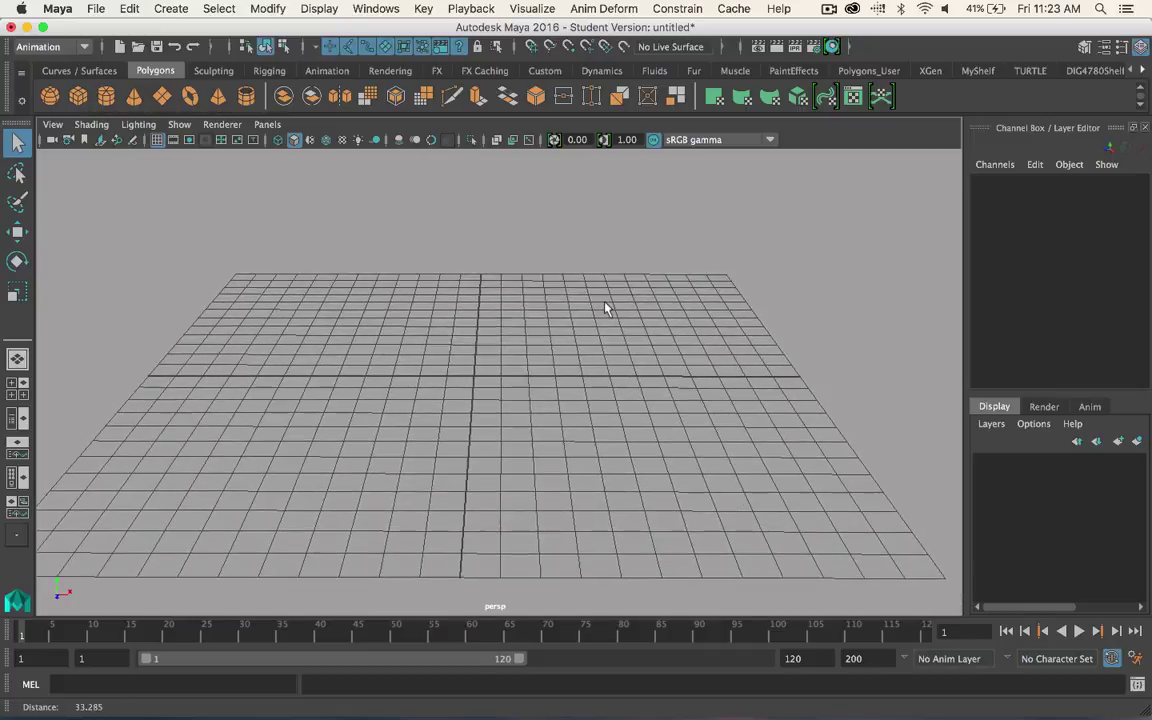
right_click_drag(605, 309, 589, 293, "alt")
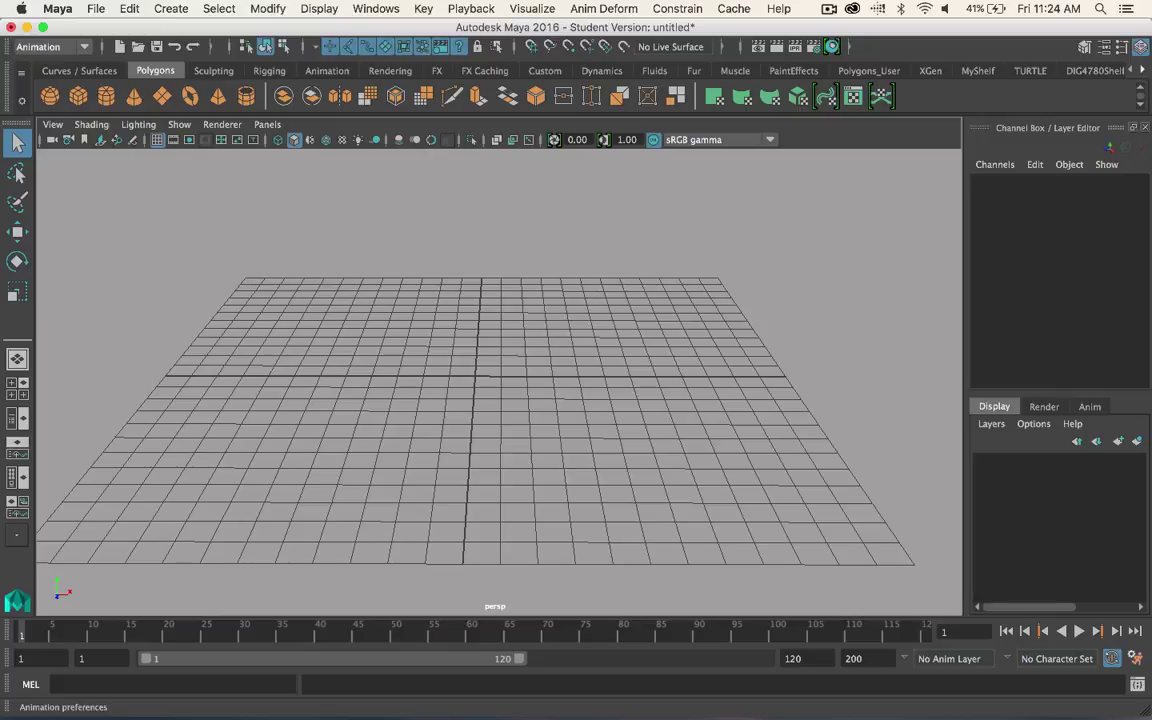
- Open the animation preferences and examine the Time Slider playback settings, including the playback speed
left_click(1135, 658)
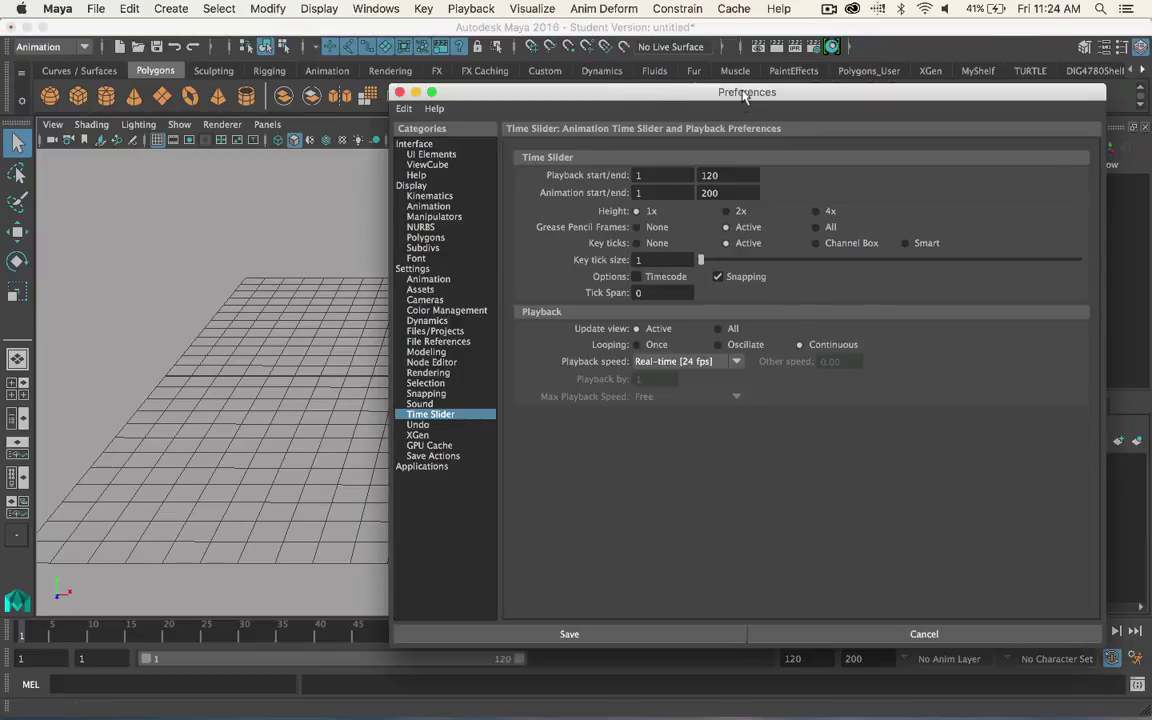
left_click_drag(670, 87, 457, 9)
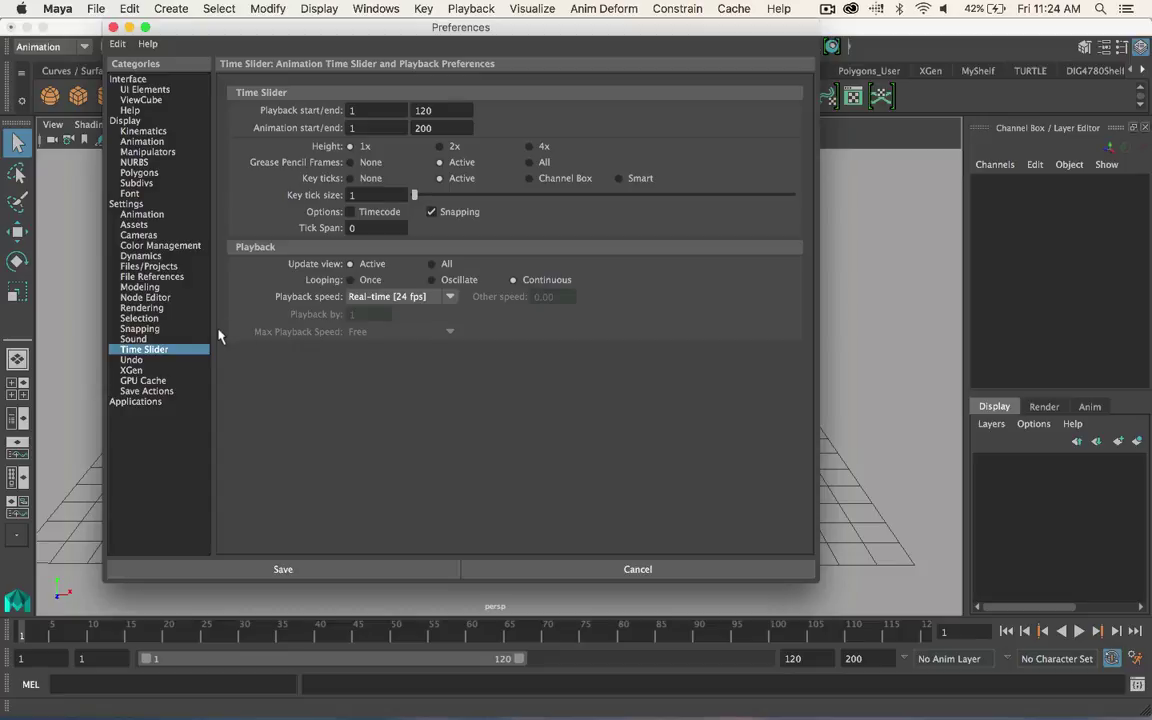
left_click(136, 351)
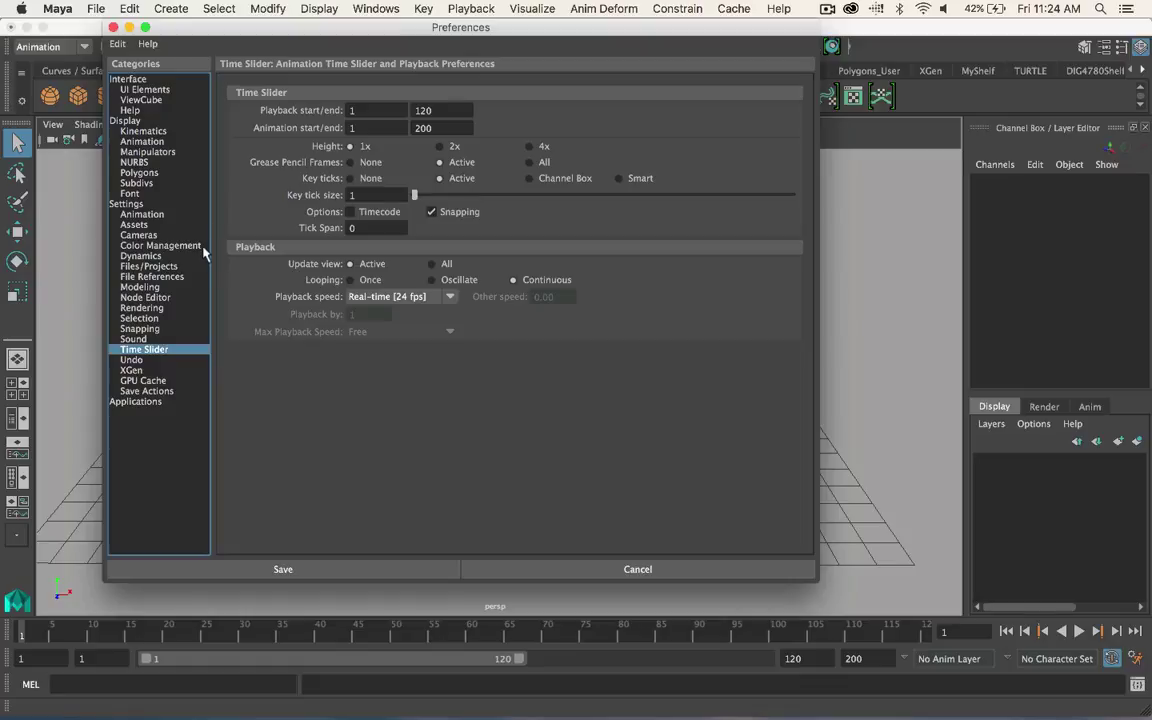
- Set both the default in tangent and default out tangent to Flat in the Animation preferences and save them
left_click(142, 215)
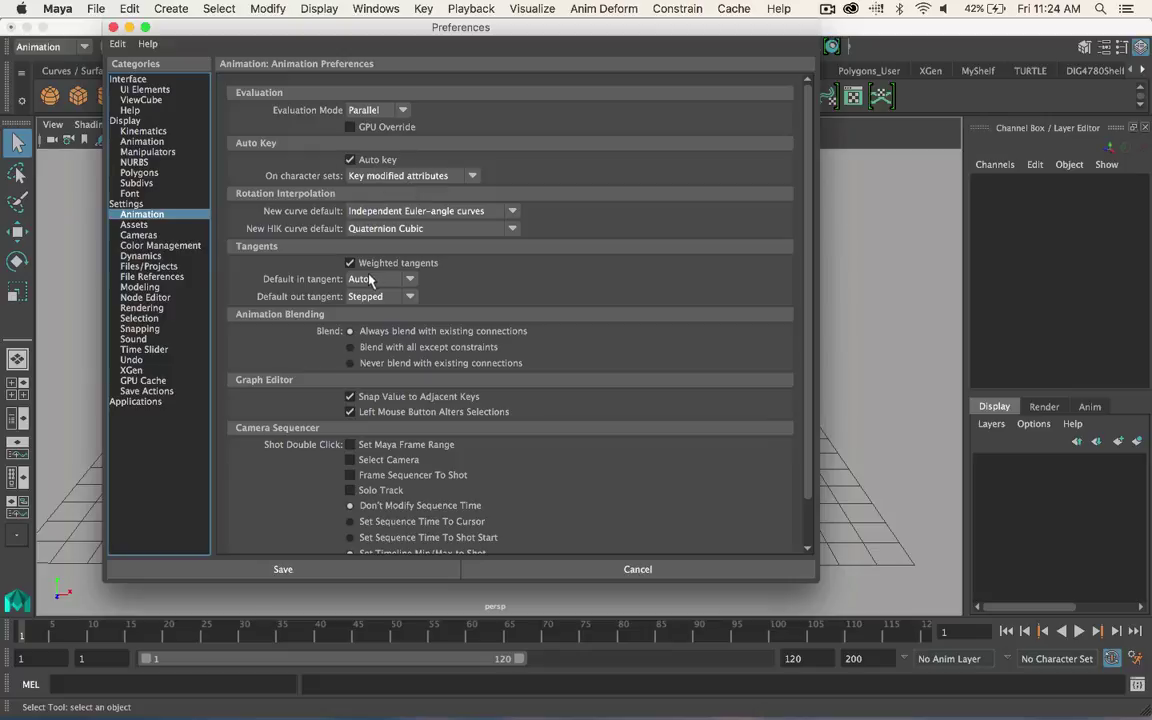
left_click(371, 280)
left_click(376, 347)
left_click(370, 296)
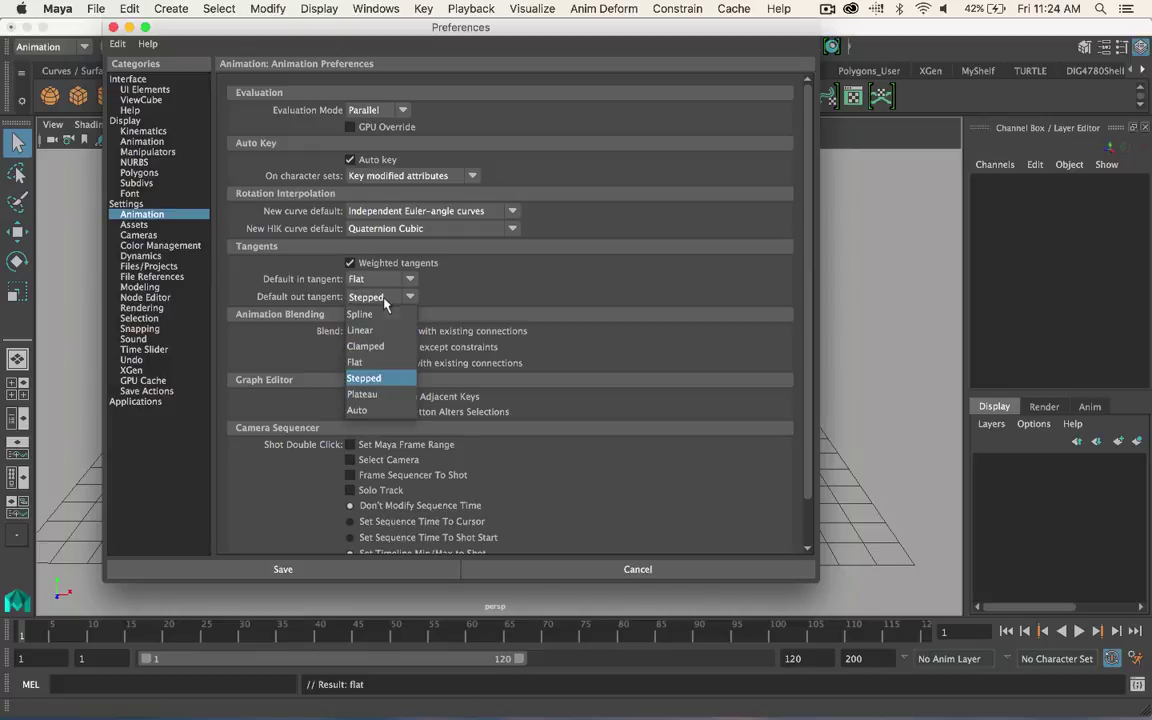
left_click(350, 322)
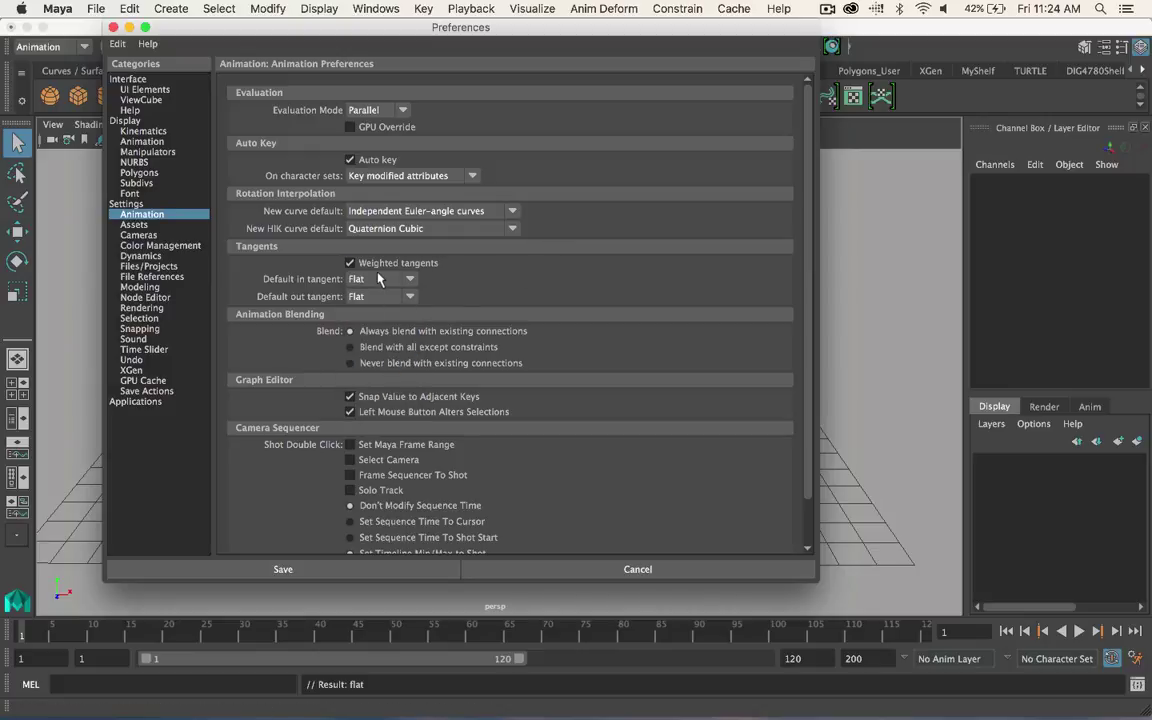
left_click(377, 282)
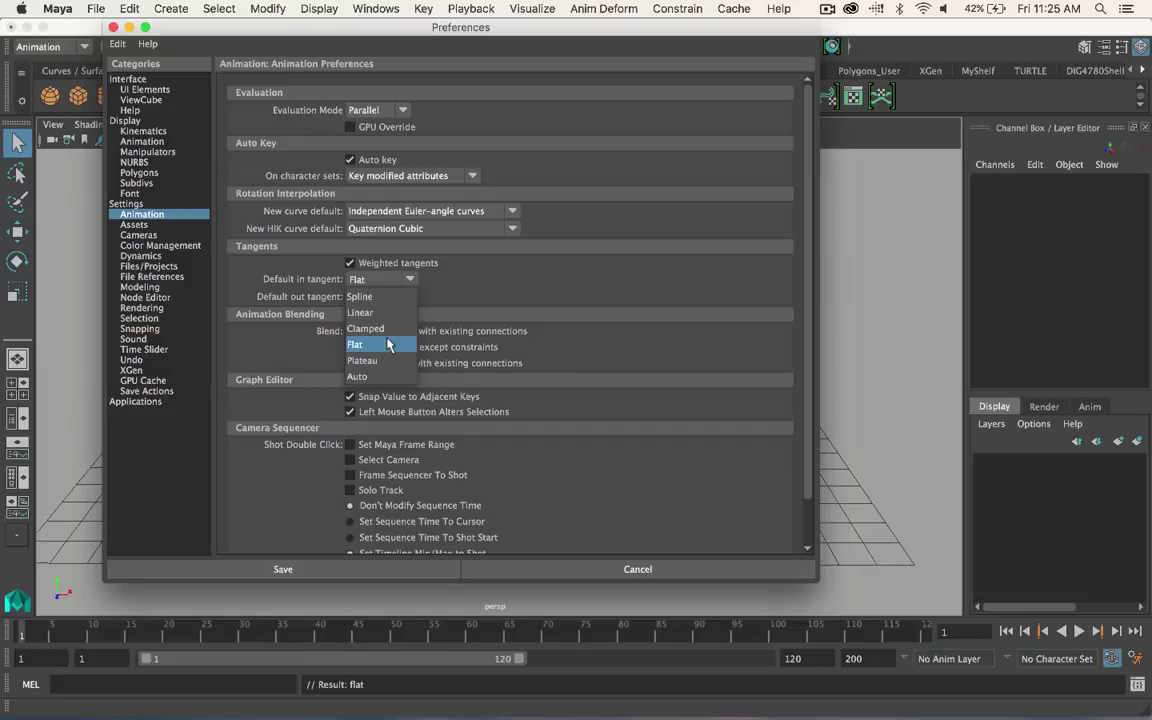
left_click(388, 344)
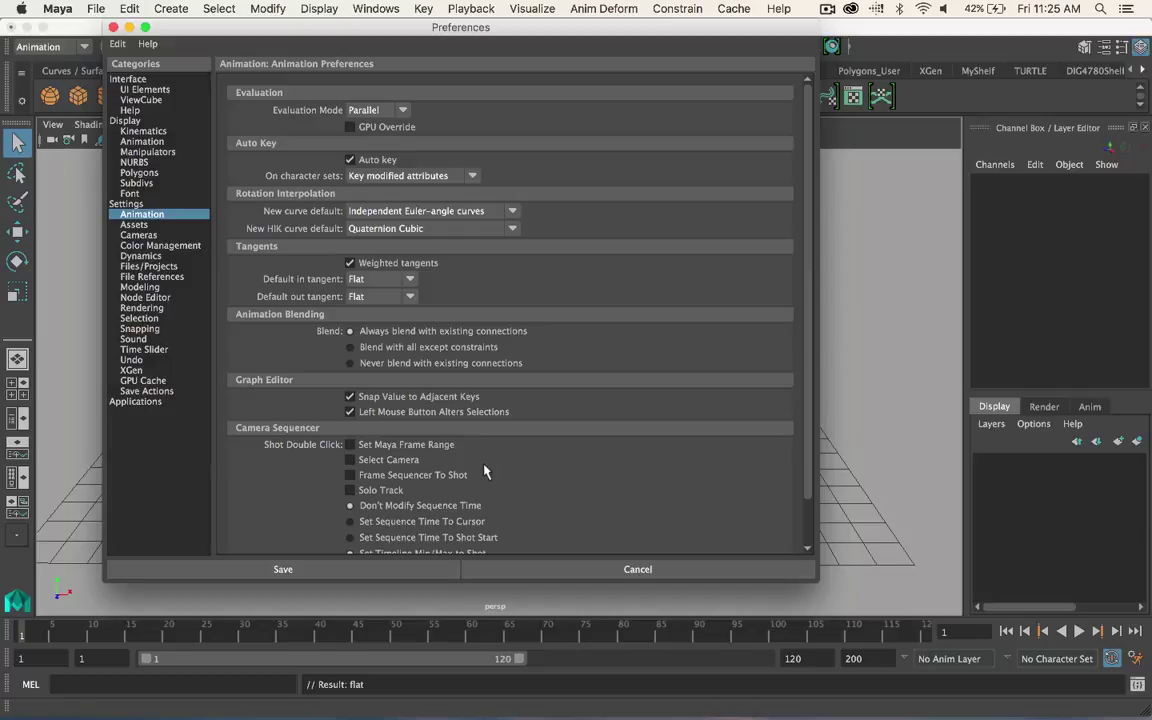
left_click(336, 569)
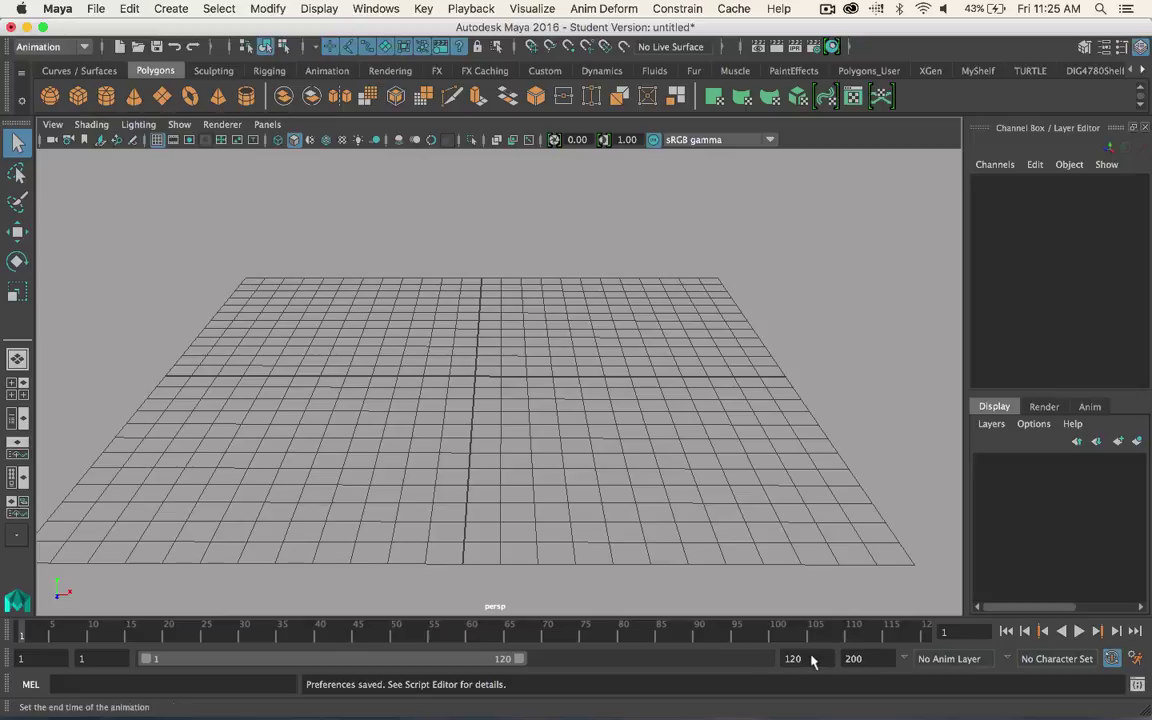
- Set the end time of the whole animation to frame 120
left_click(855, 659)
type("120")
key("Return")
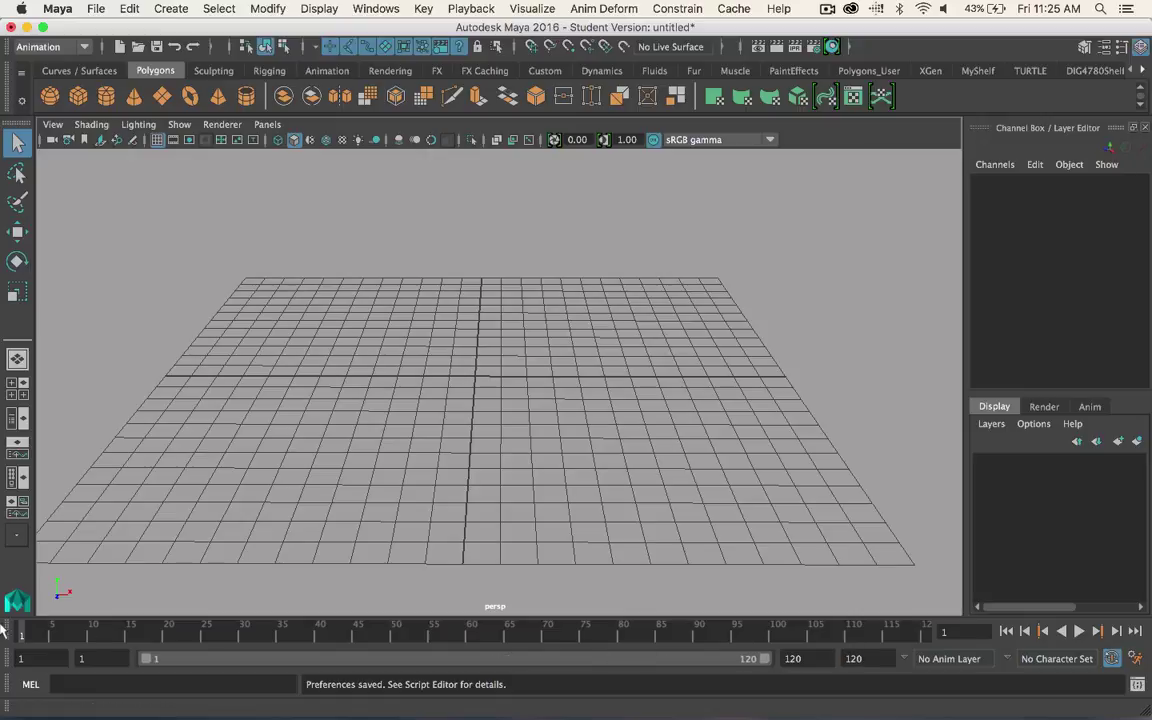
- Create a polygon sphere at the origin and raise it along the Y axis to about 6.6 units above the grid
left_click(50, 97)
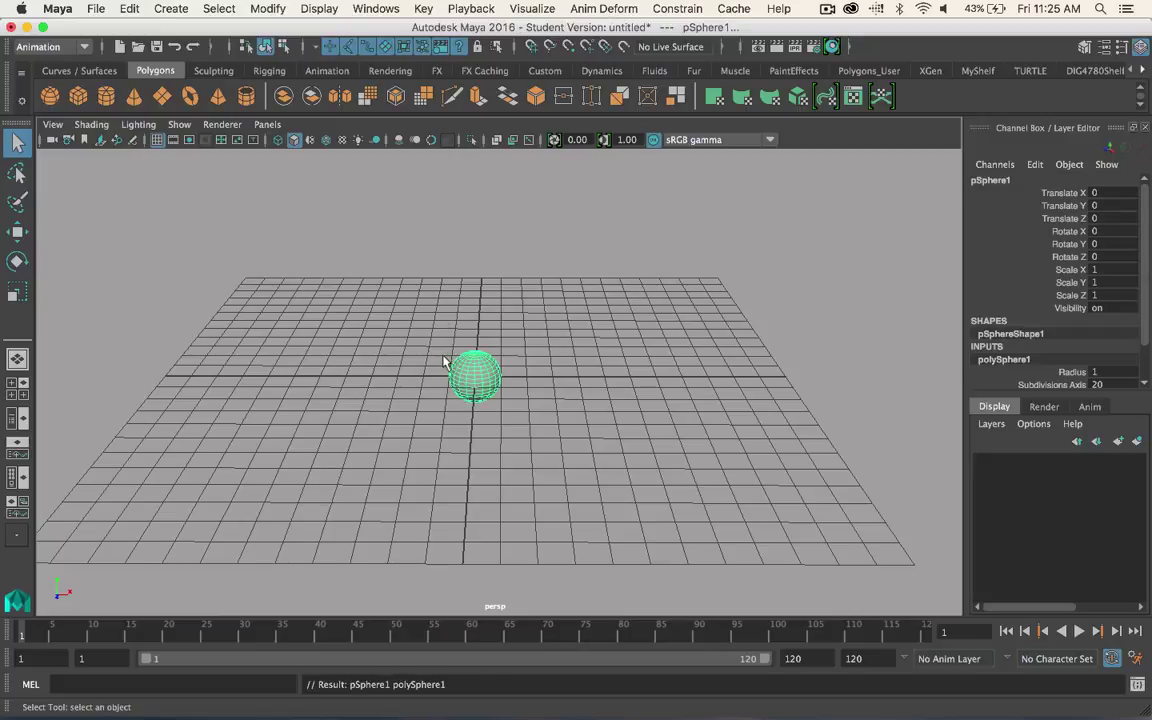
key("w")
left_click_drag(504, 424, 560, 440, "alt")
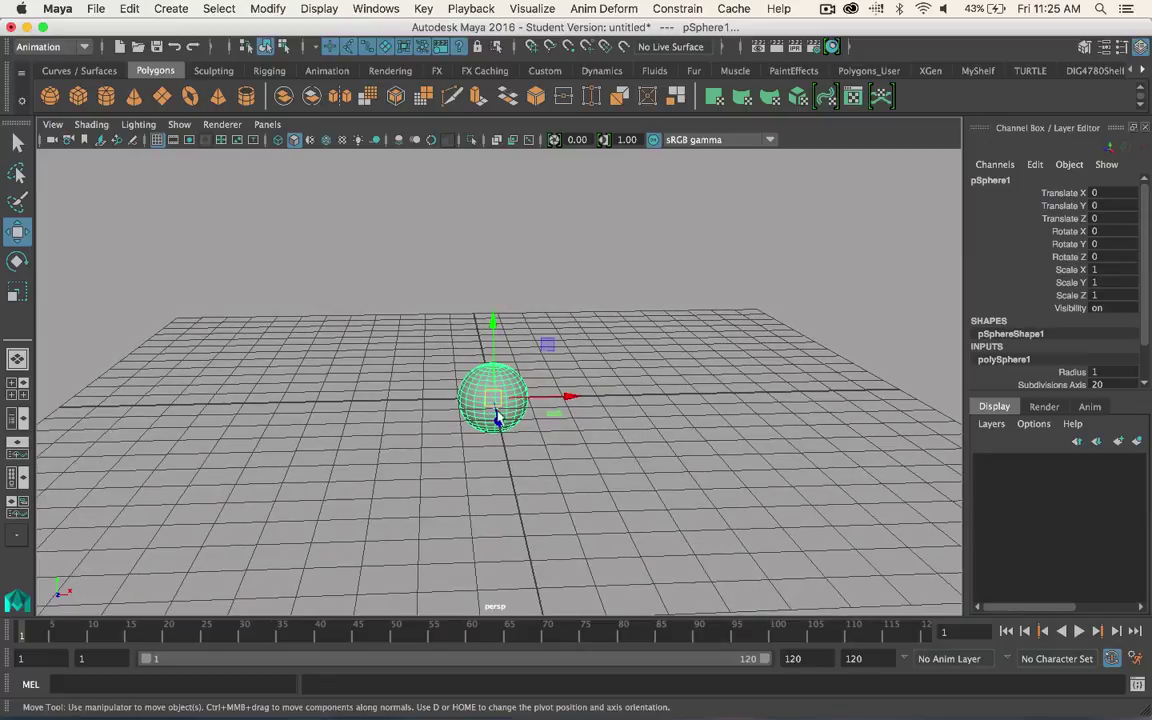
left_click_drag(519, 442, 565, 370, "alt")
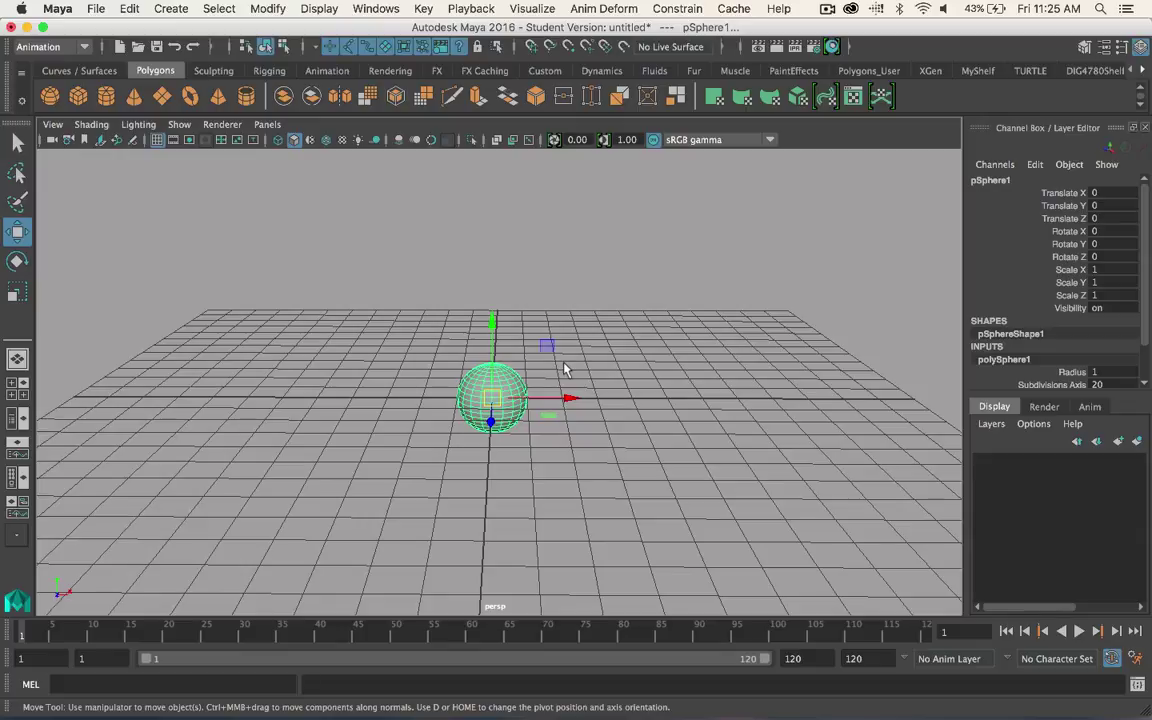
right_click_drag(571, 316, 521, 320, "alt")
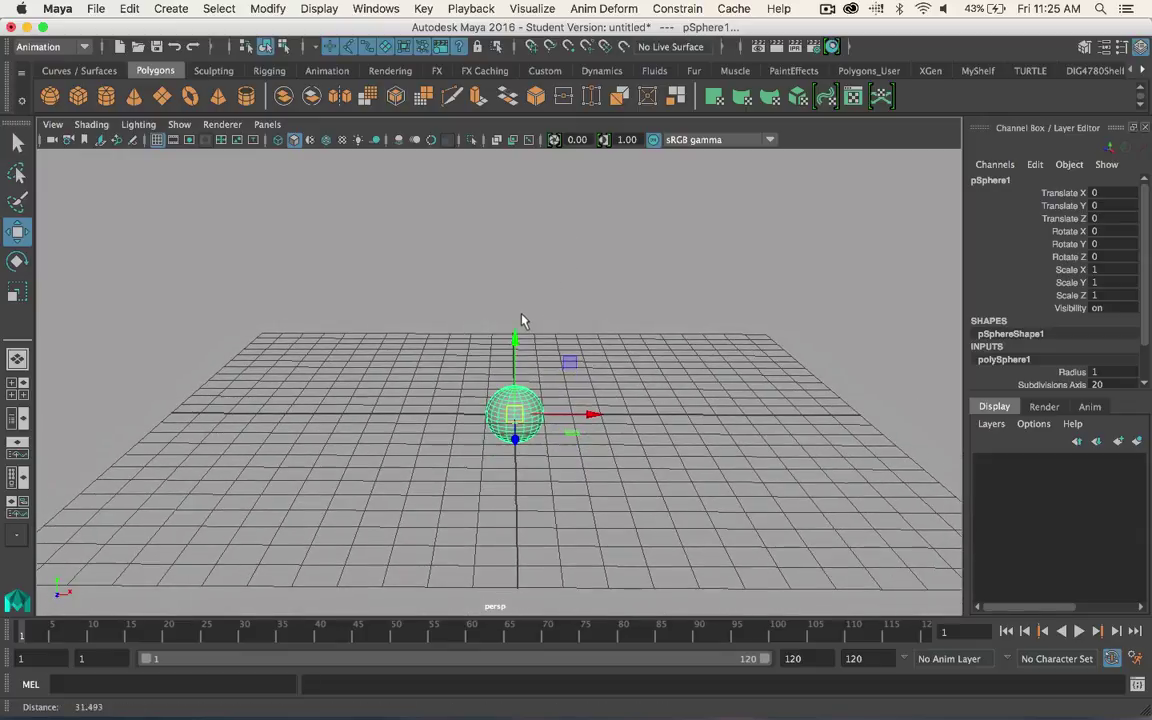
left_click_drag(517, 334, 515, 137)
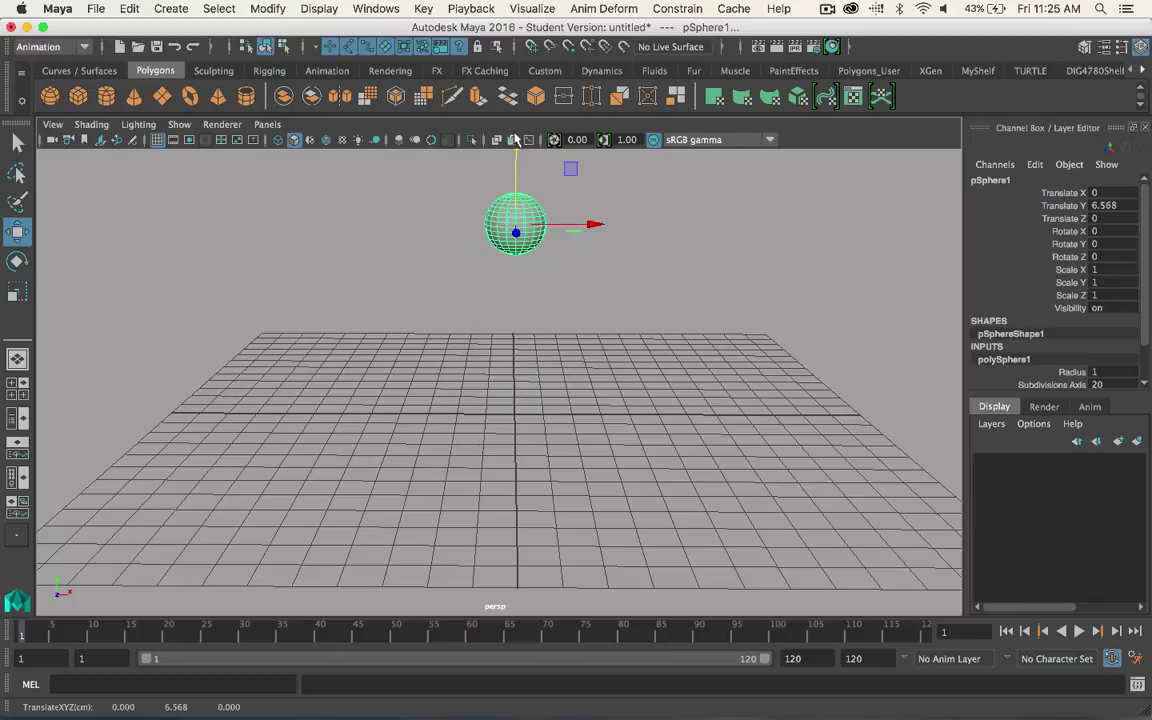
right_click_drag(740, 410, 615, 332, "alt")
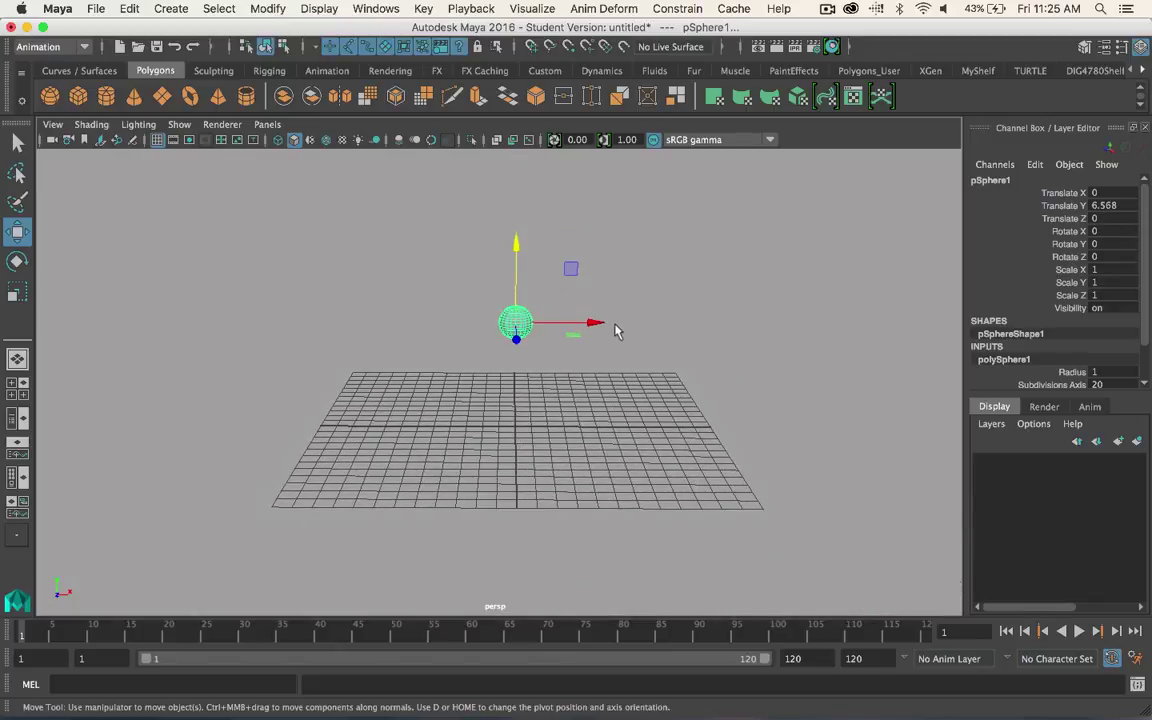
left_click_drag(615, 332, 615, 312, "alt")
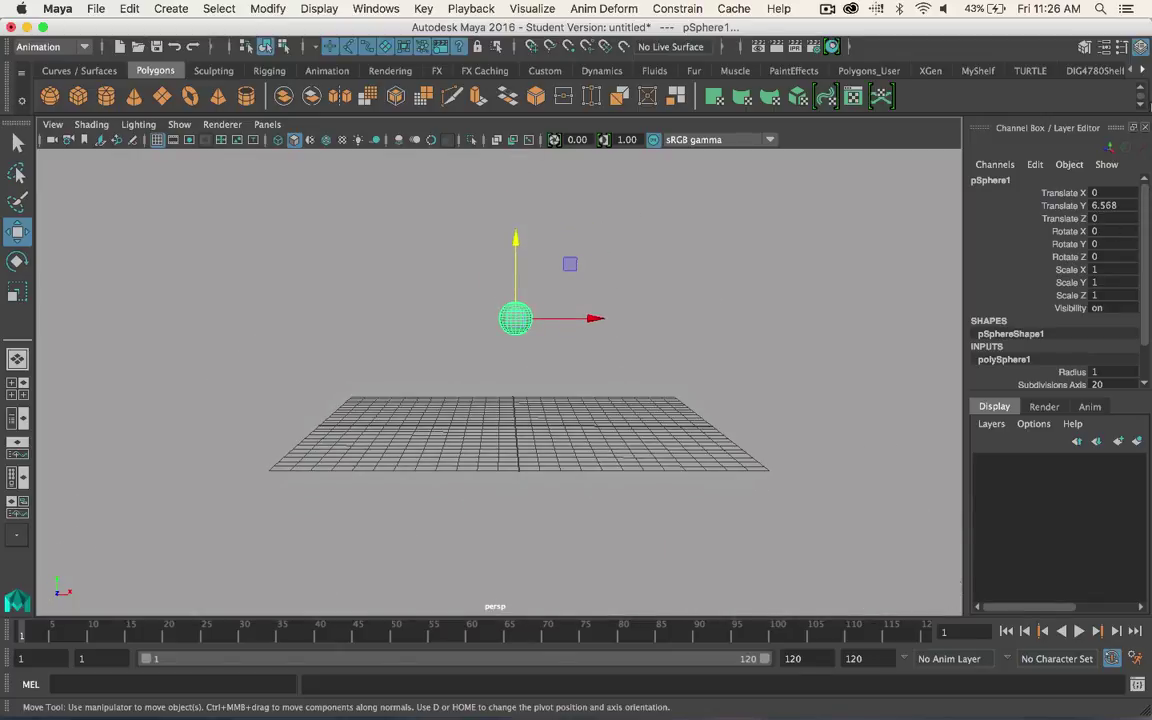
- Set the sphere's Translate Y to 38 and frame both the sphere and the grid in the view
double_click(1103, 205)
type("38")
key("Return")
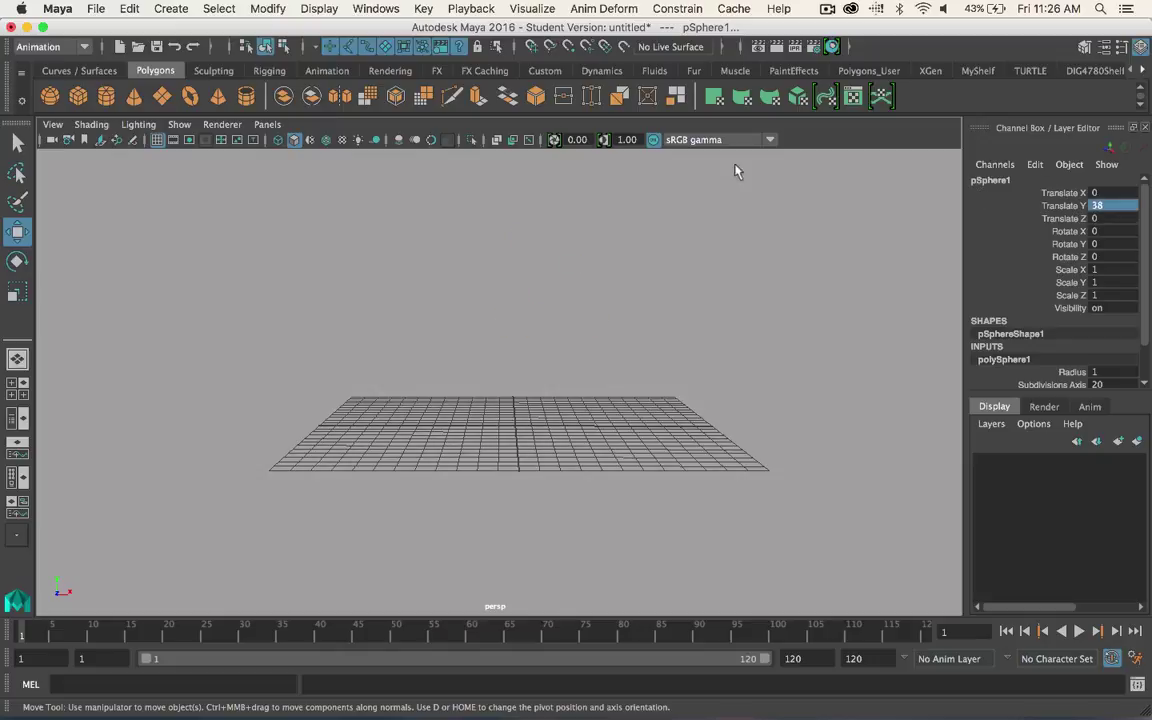
right_click_drag(733, 172, 650, 367, "alt")
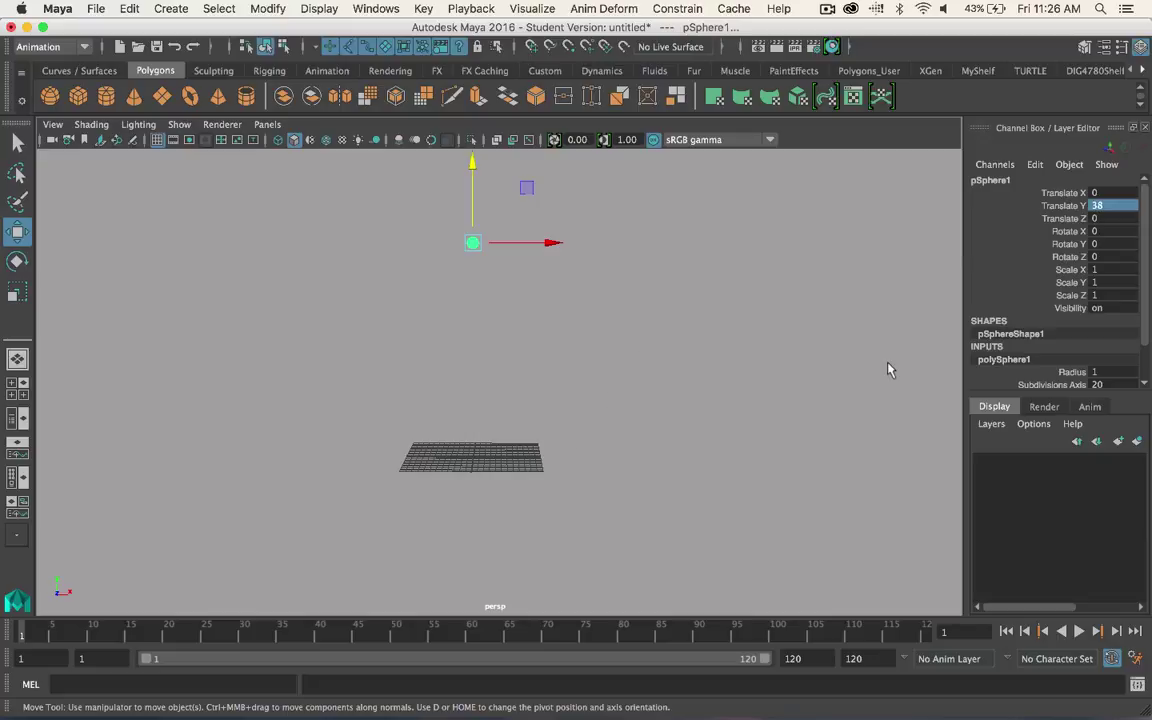
- Key the sphere's Translate Y at frame 1, including keys on its other translation channels
left_click(1057, 206)
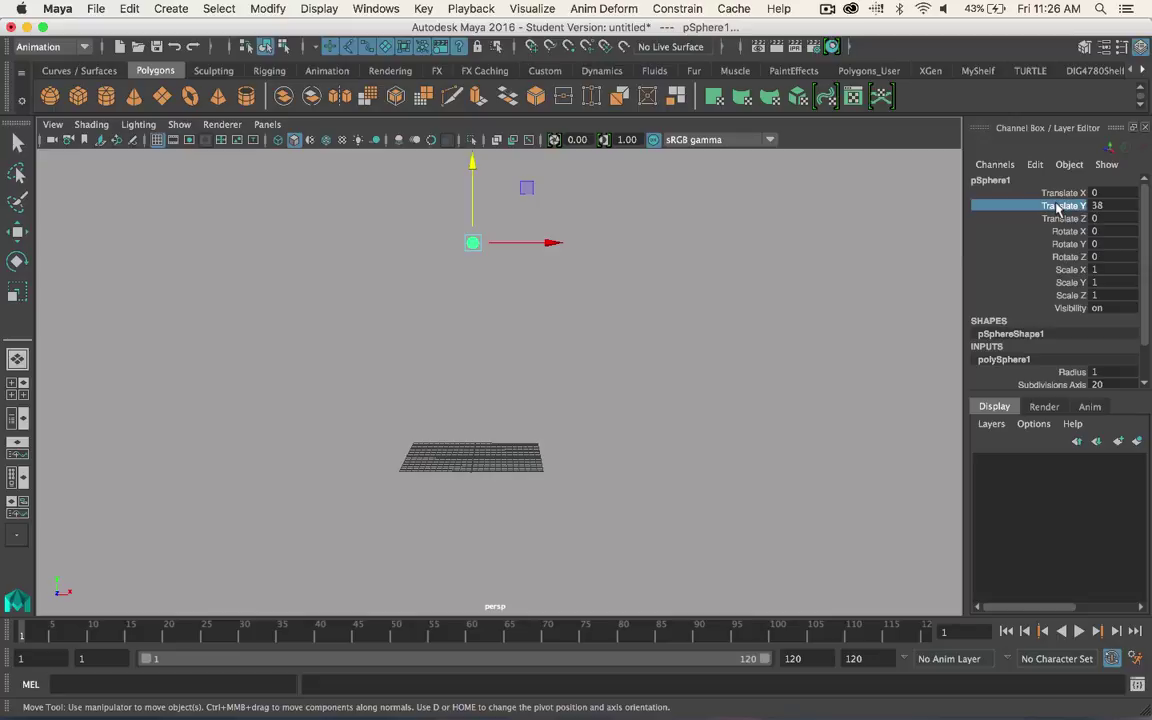
right_click(1055, 207)
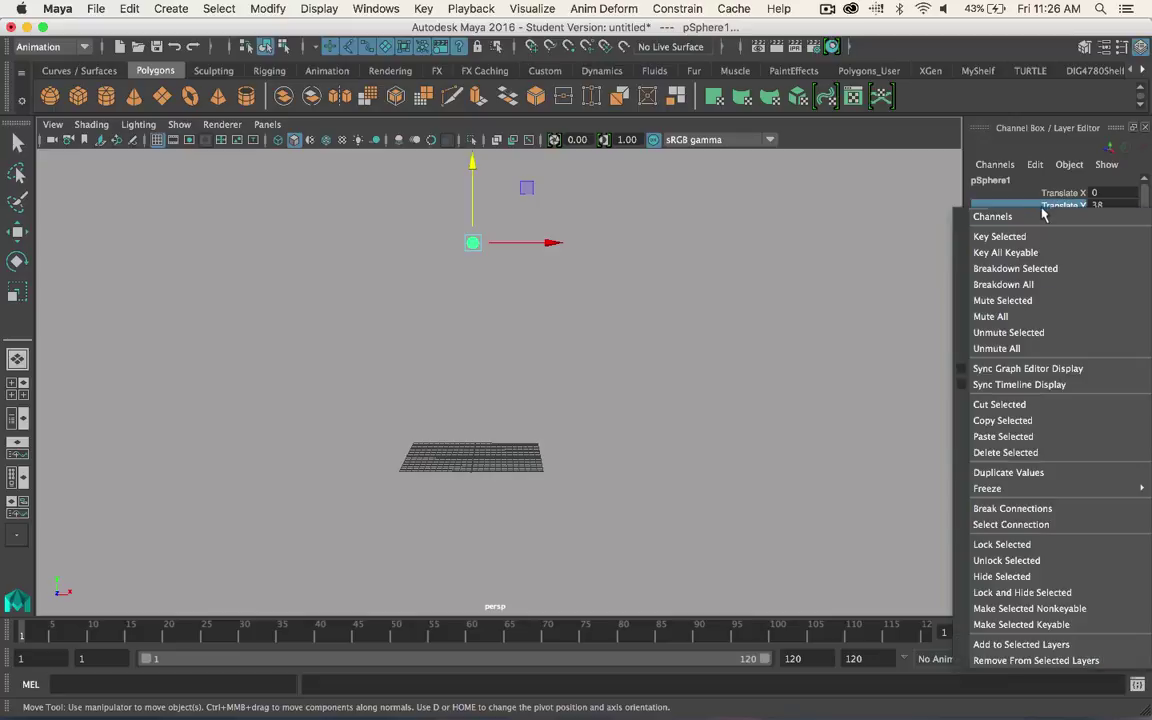
left_click(1052, 205)
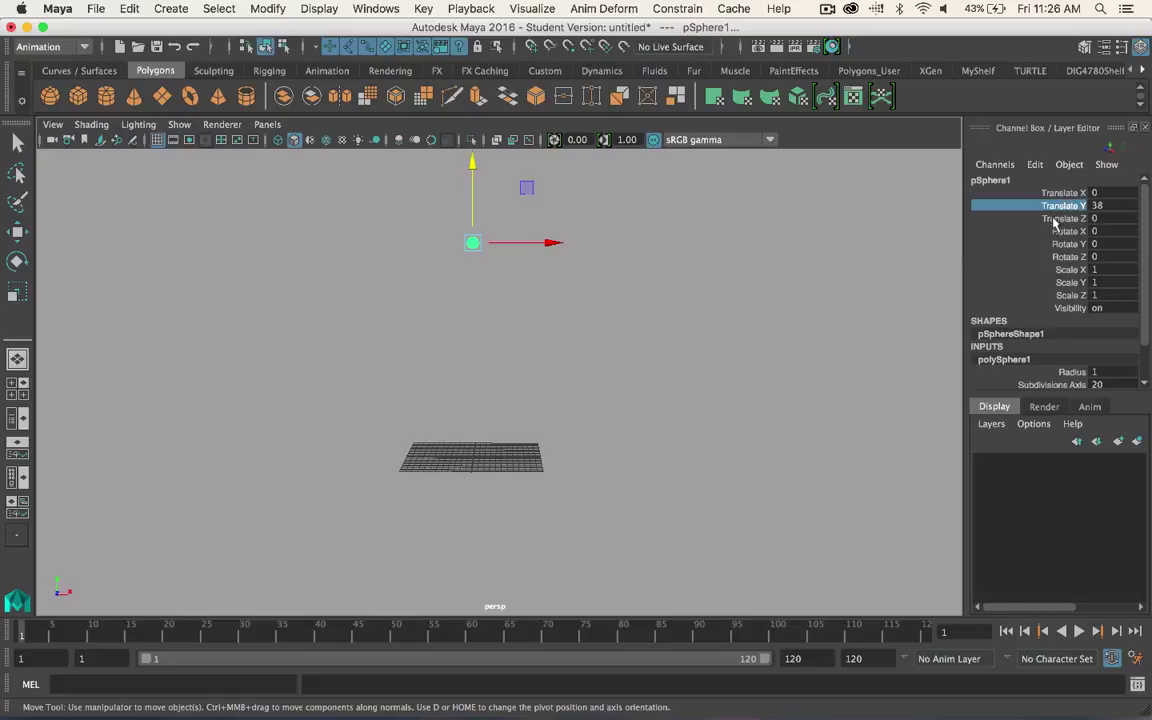
right_click(1040, 212)
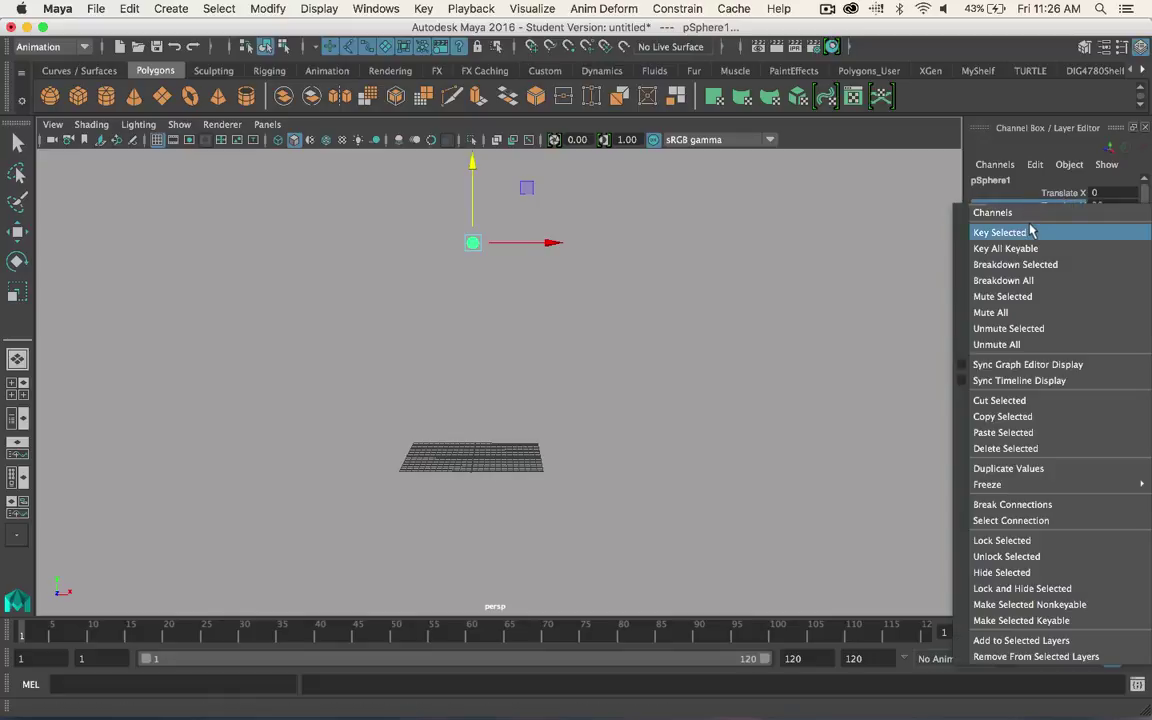
left_click(1025, 233)
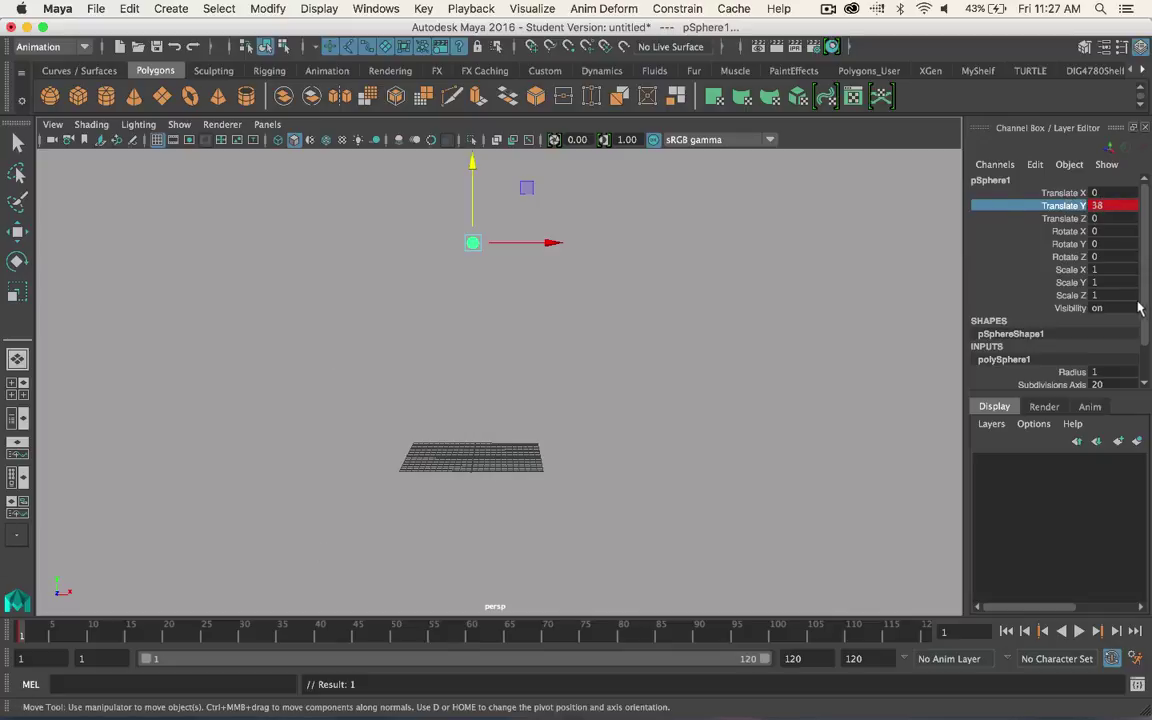
key("shift+w")
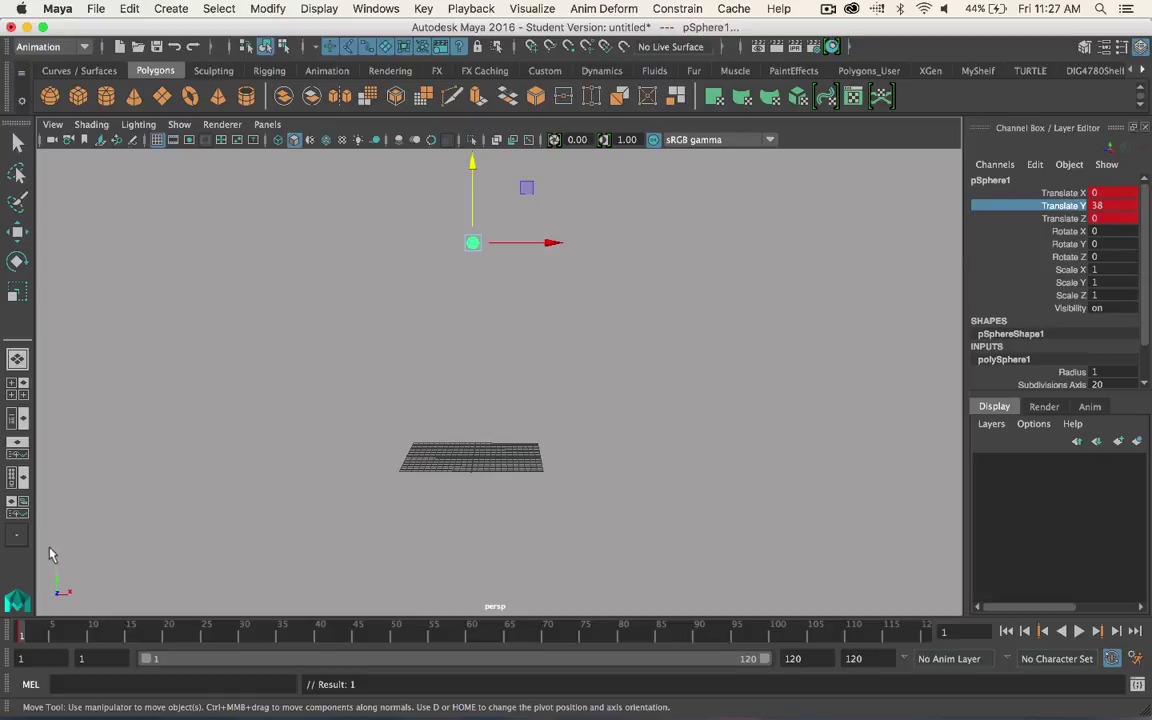
- Key the sphere on the ground at frame 9 with Translate Y set to 0
key("alt+v")
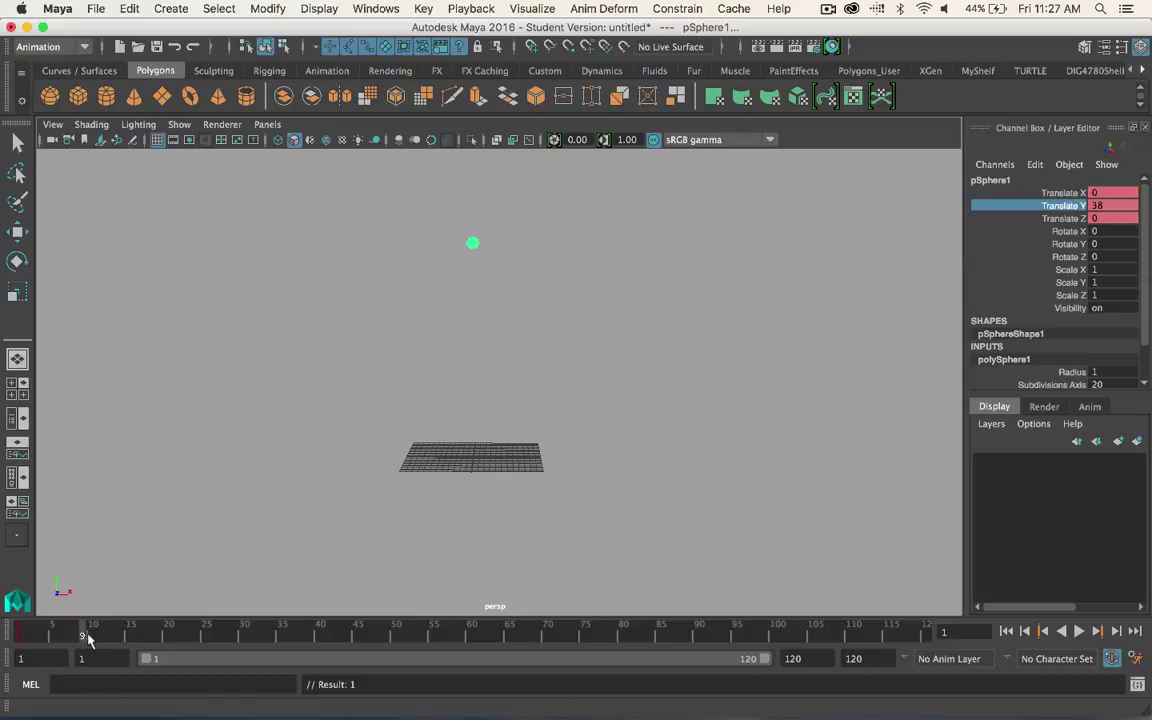
key("alt+v")
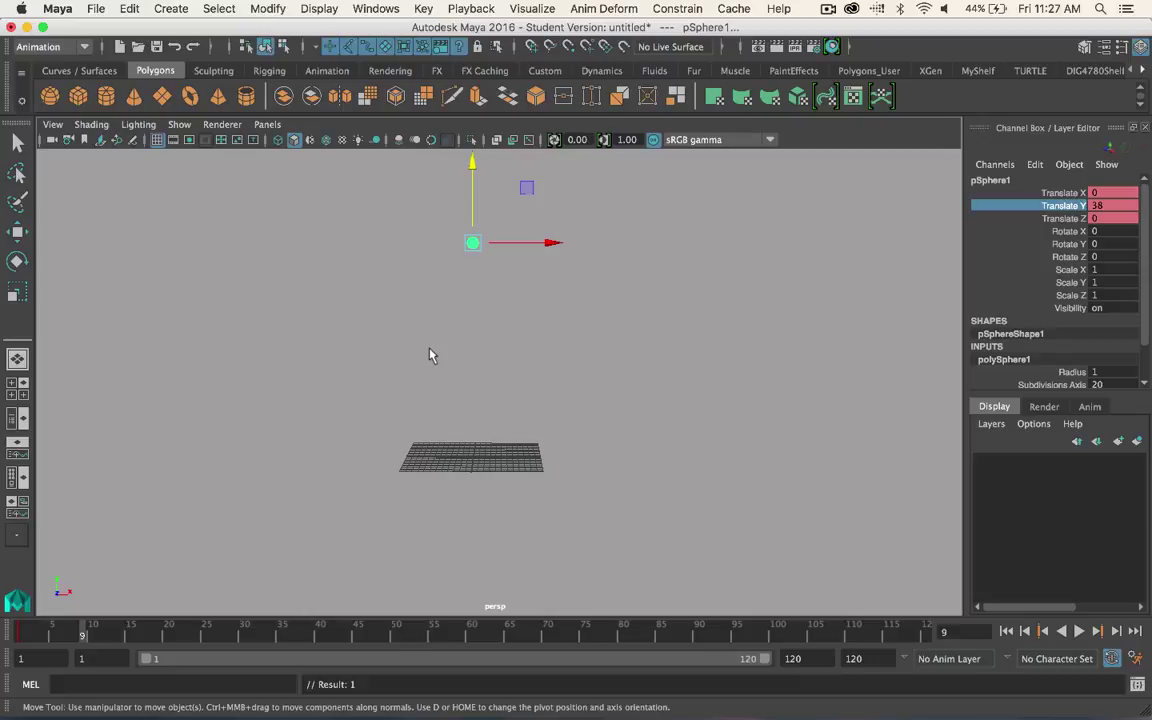
double_click(1110, 205)
type("0")
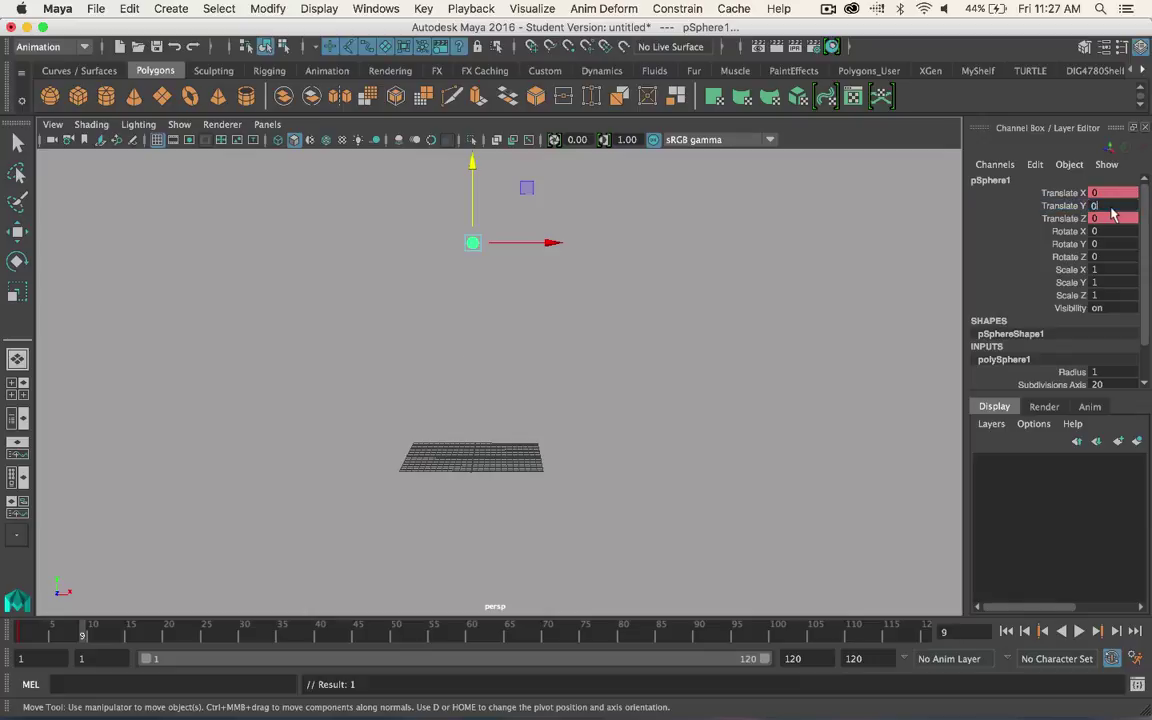
key("Return")
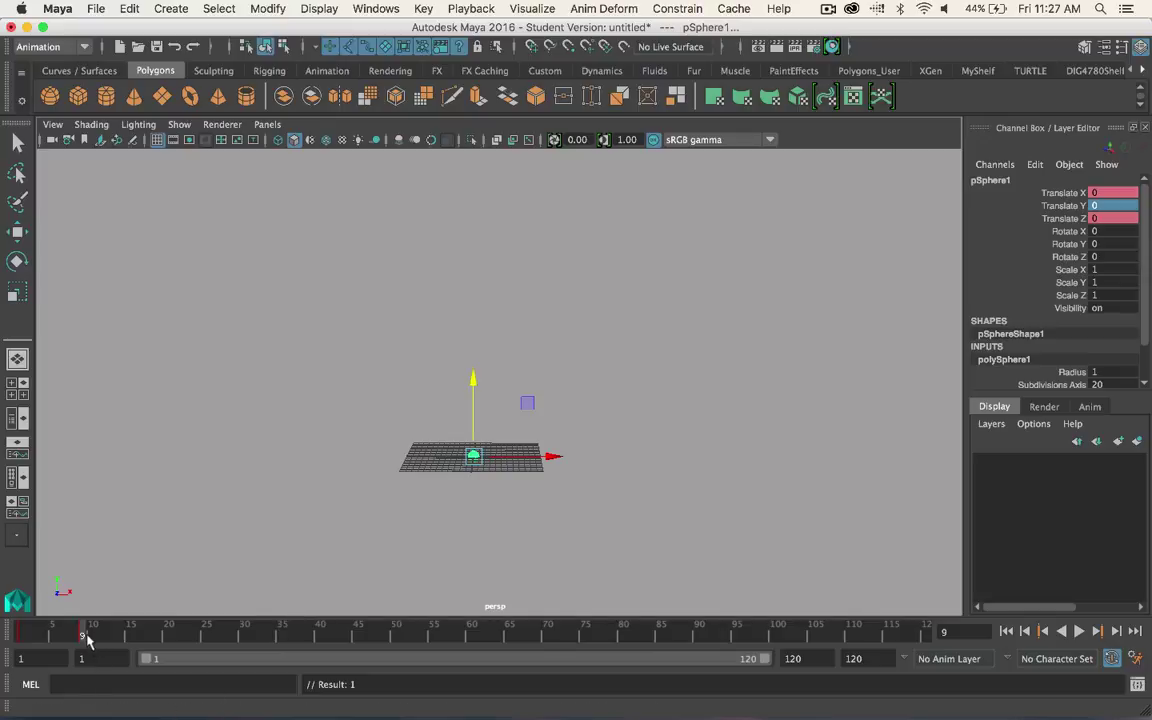
- Key the sphere's first rebound at frame 17 with Translate Y set to 31
mouse_move(88, 641)
left_mouse_down()
mouse_move(170, 643)
mouse_move(145, 645)
left_mouse_up()
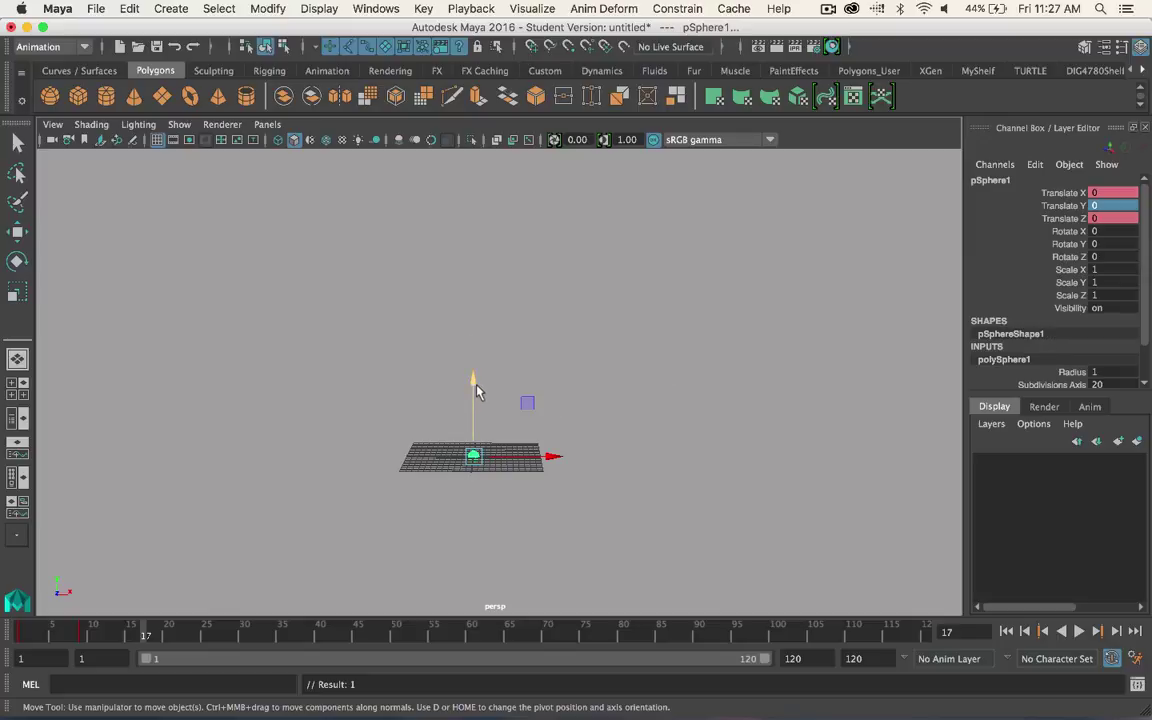
left_click(1092, 206)
type("31")
key("Return")
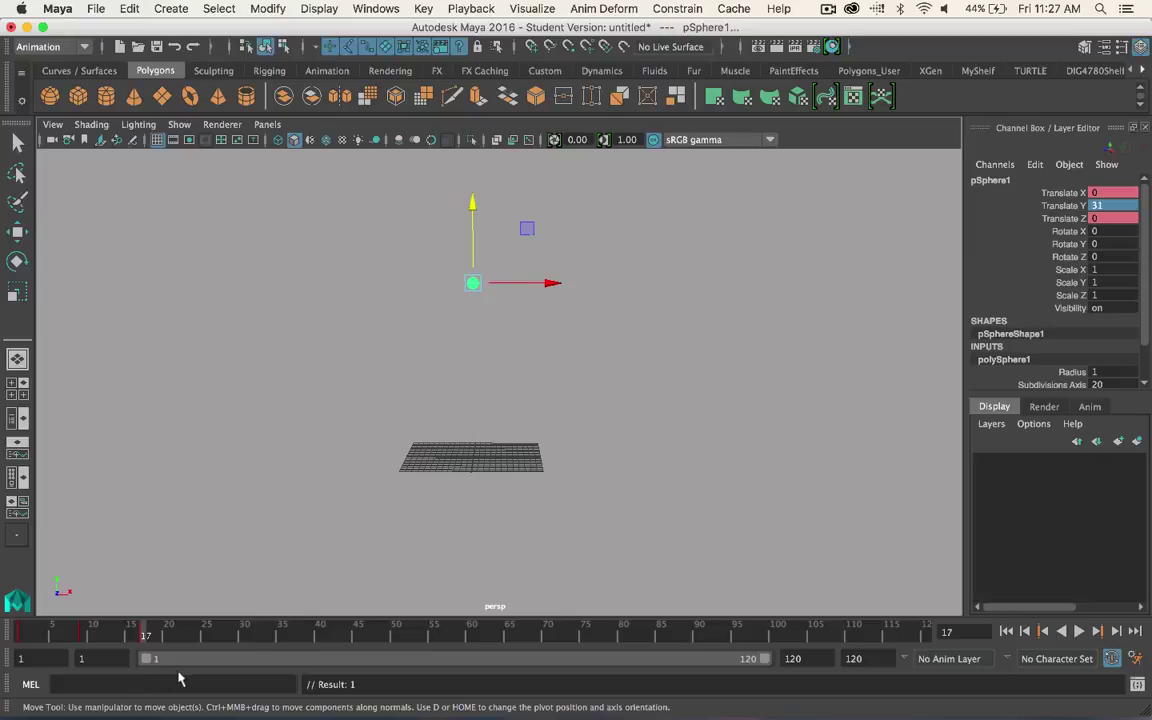
- Key the sphere back on the ground at frame 24 with Translate Y set to 0
key("alt+v")
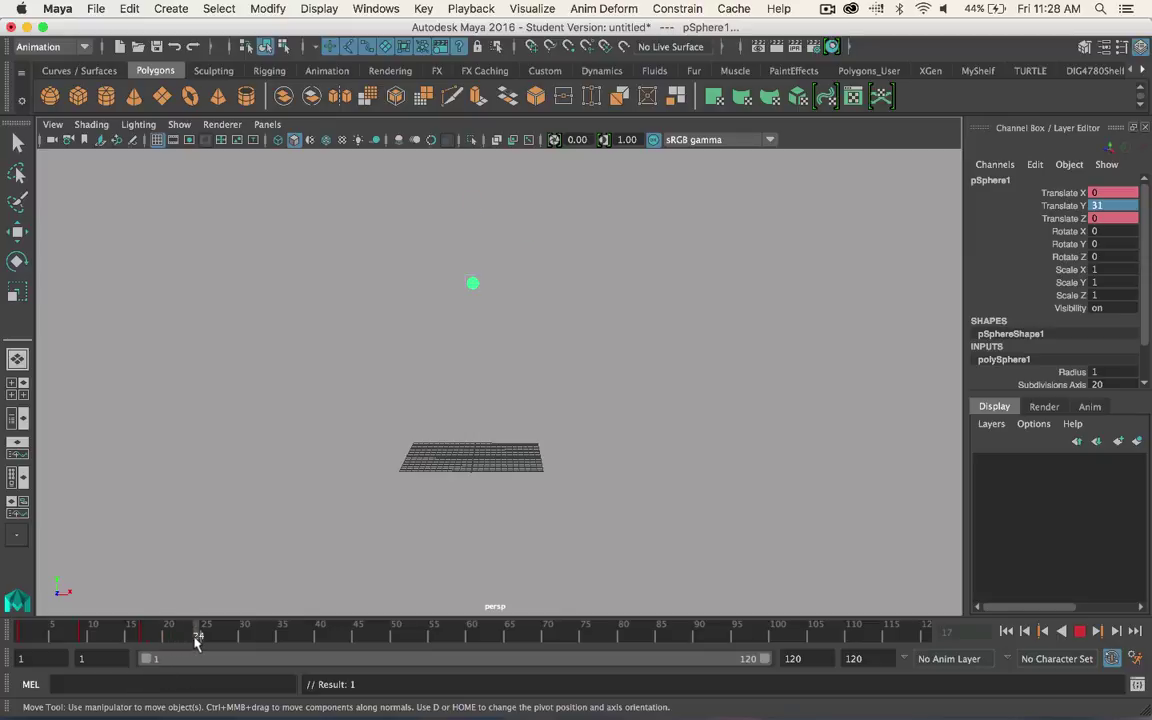
left_click(197, 636)
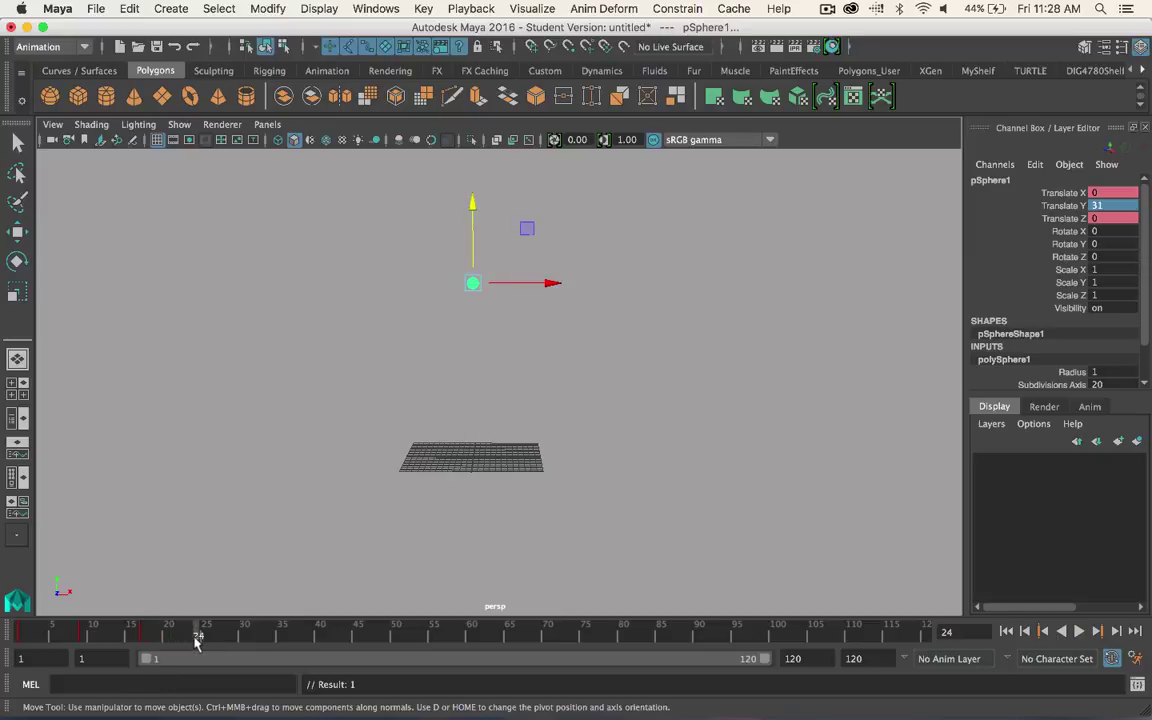
left_click(992, 190)
double_click(1096, 206)
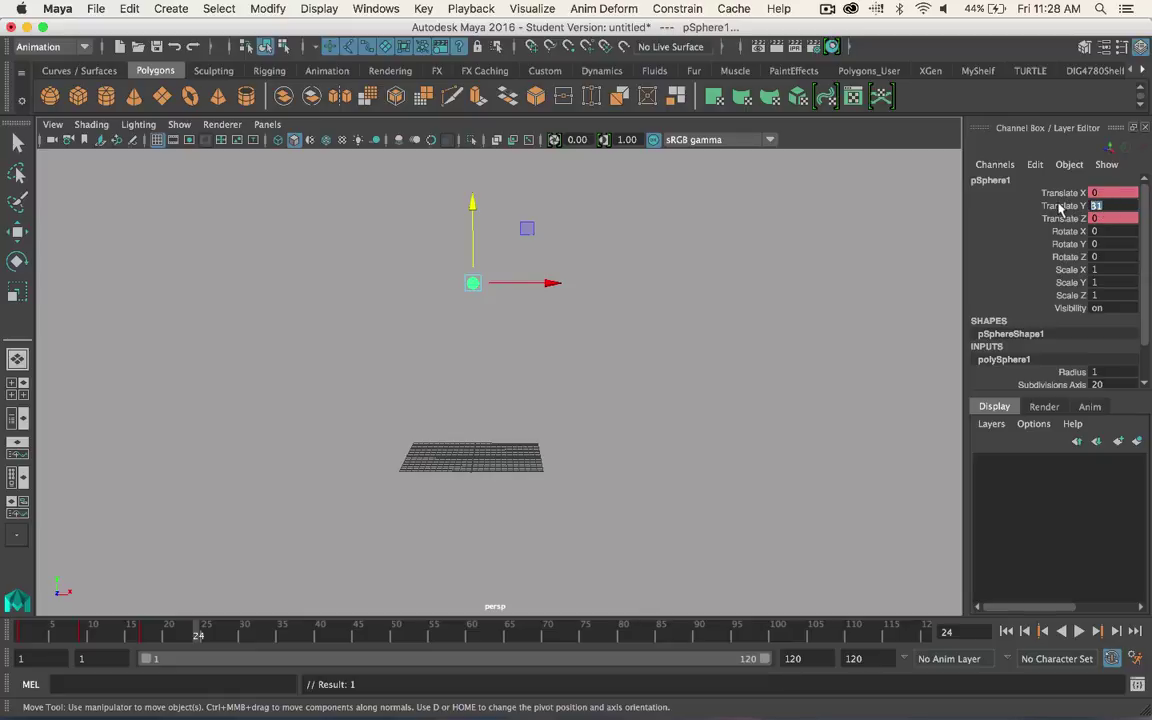
type("0")
key("Return")
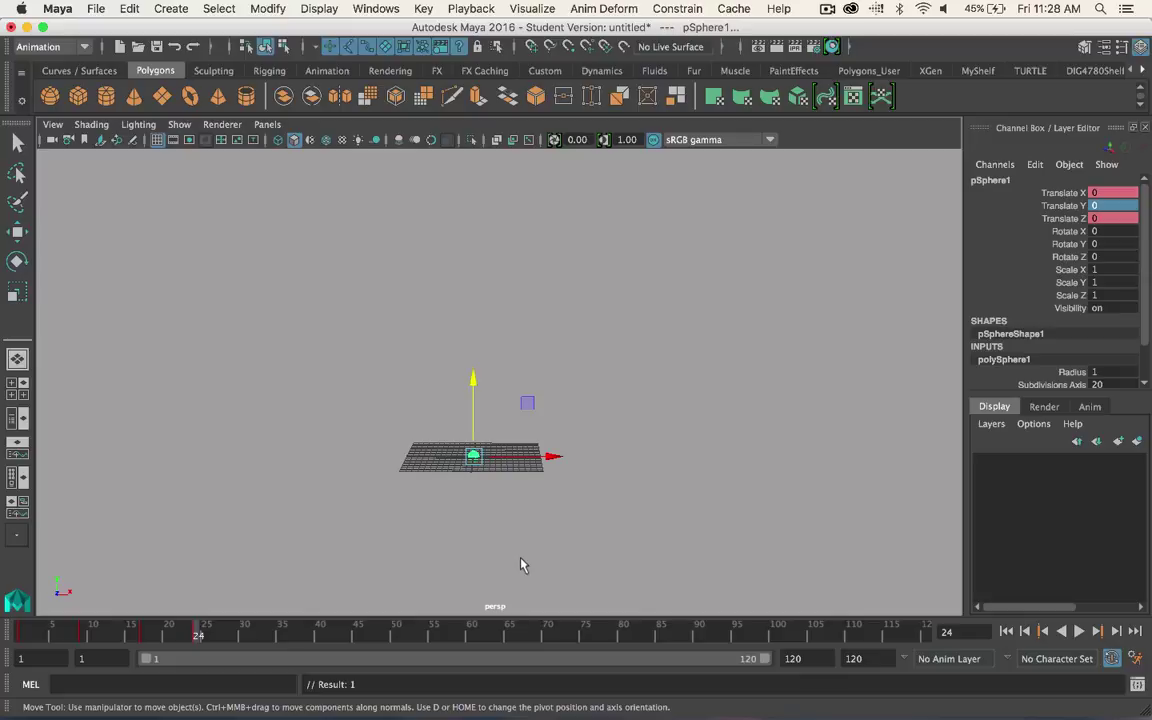
- Key the sphere's second rebound at frame 32 with Translate Y set to 25
left_click(255, 633)
left_click(1102, 206)
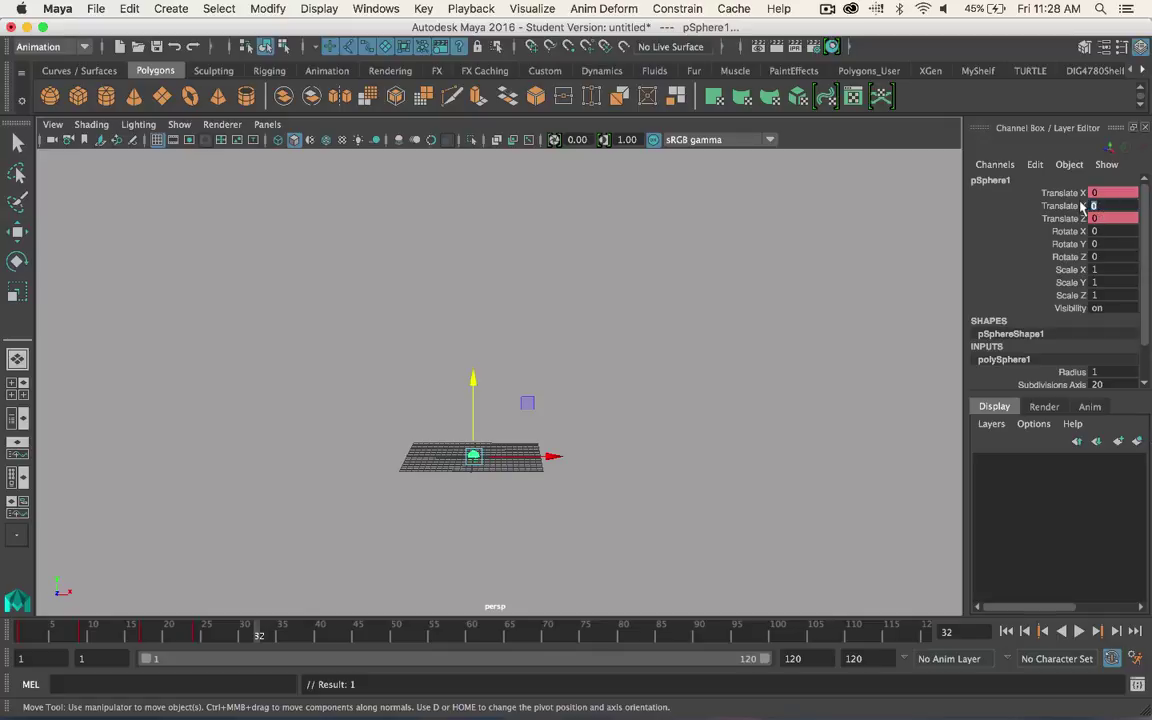
type("25")
key("Return")
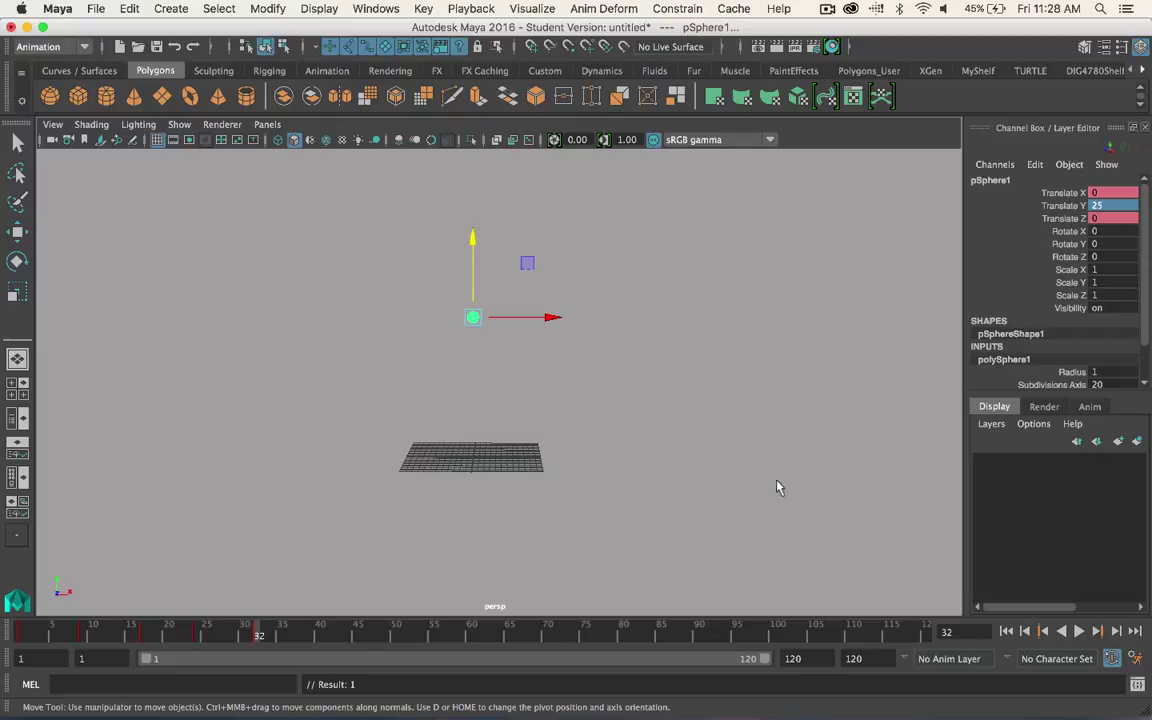
- Key the sphere's next ground contact at frame 39 with Translate Y set to 0
mouse_move(303, 641)
left_mouse_down()
mouse_move(291, 643)
mouse_move(310, 648)
left_mouse_up()
double_click(1098, 205)
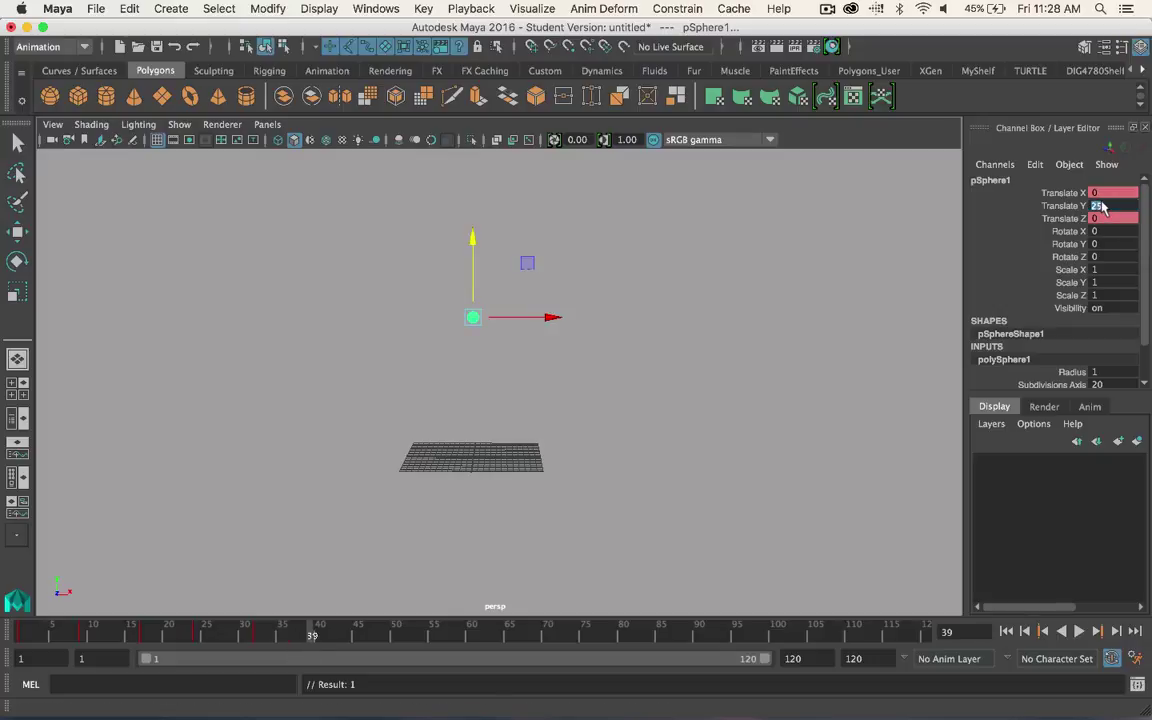
type("0")
key("Return")
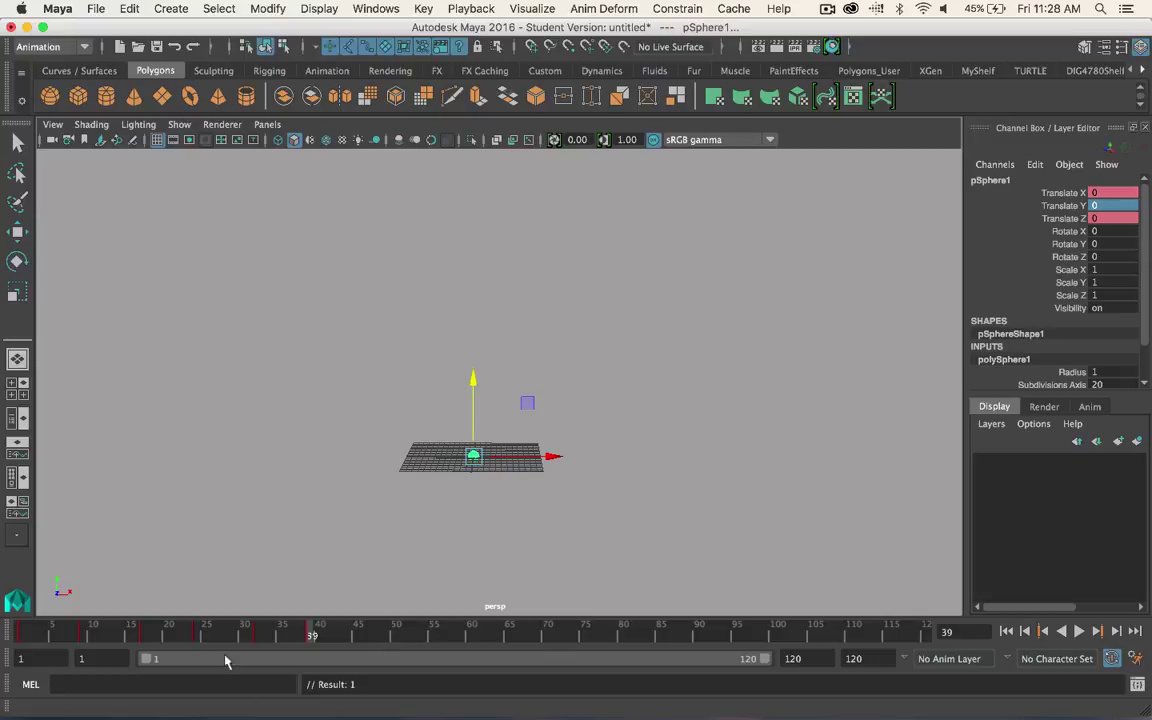
- Key the sphere's third rebound at frame 45 with Translate Y set to 19
left_click_drag(335, 636, 357, 641)
double_click(1100, 206)
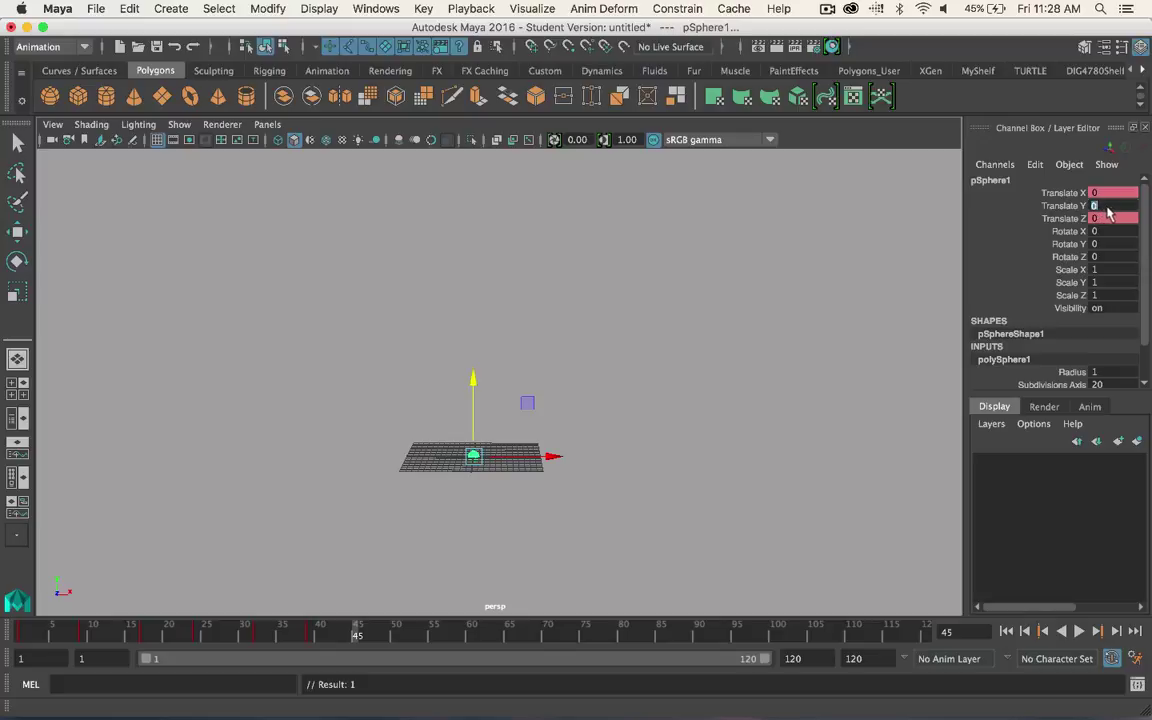
type("19")
key("Return")
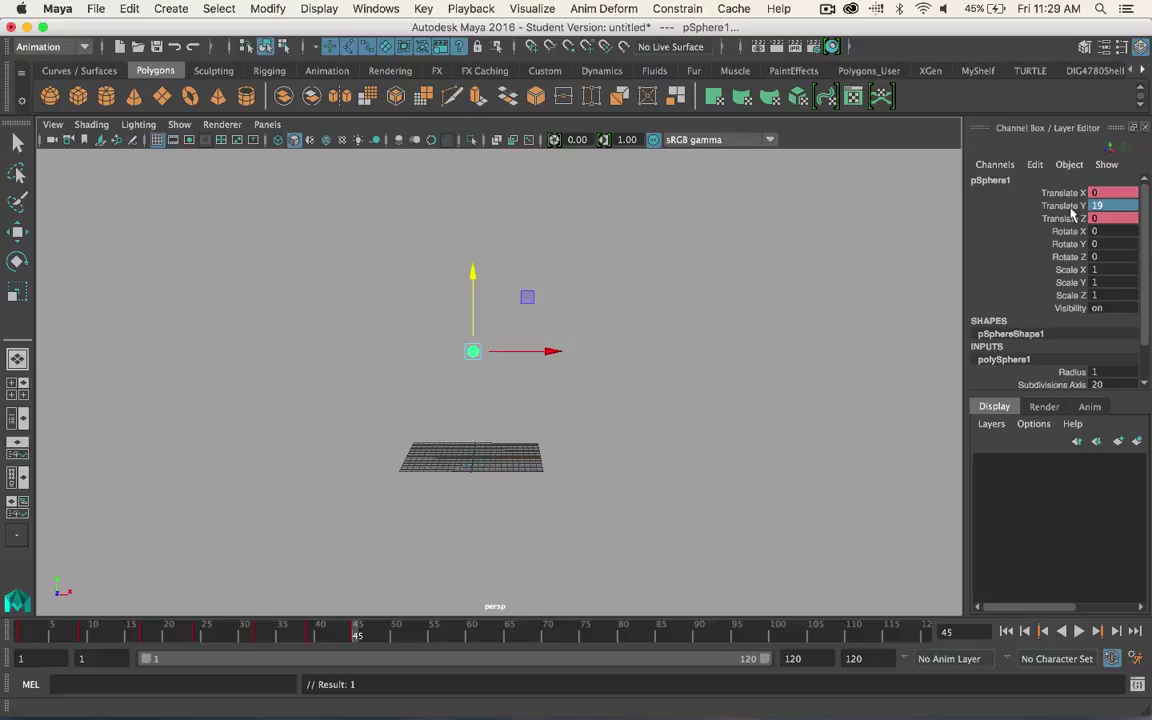
- Key the sphere on the ground at frame 51 with Translate Y set to 0
left_click_drag(447, 636, 403, 637)
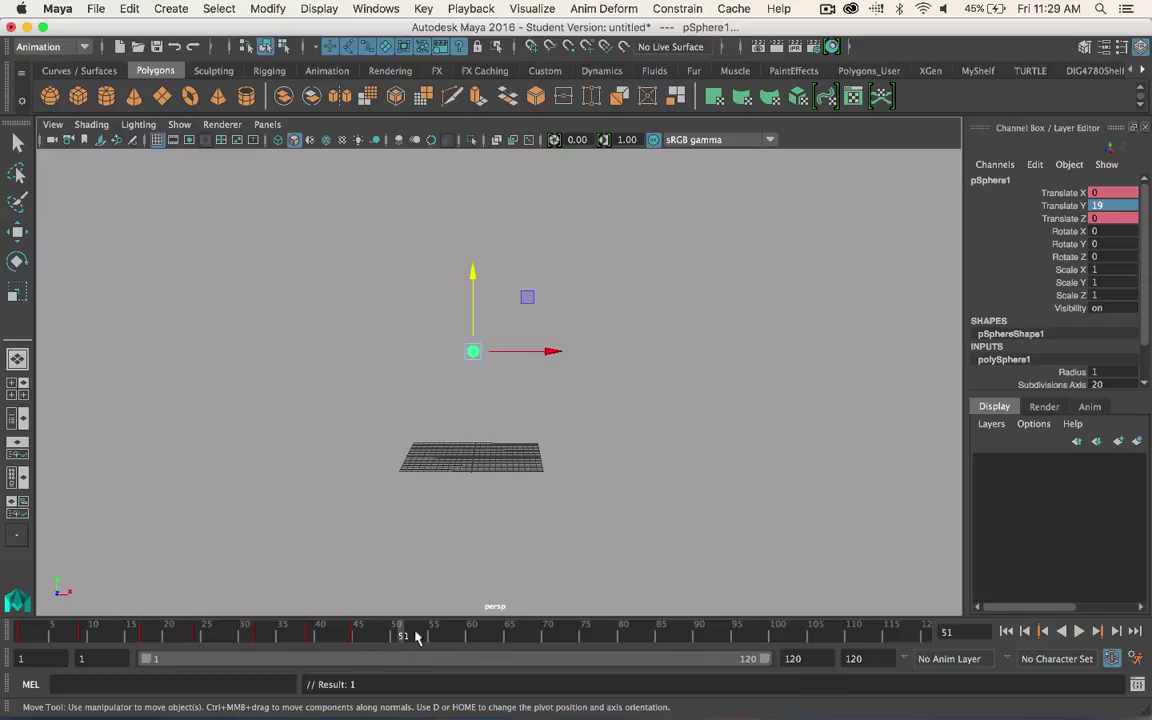
left_click(1103, 208)
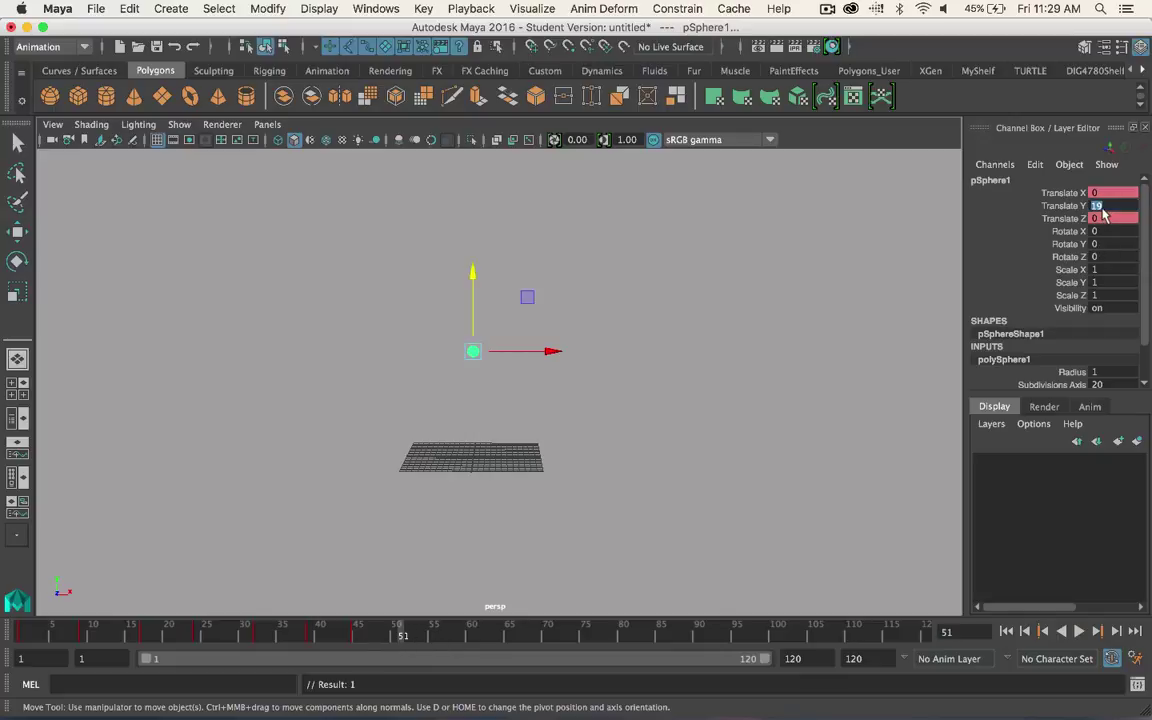
type("0")
key("Return")
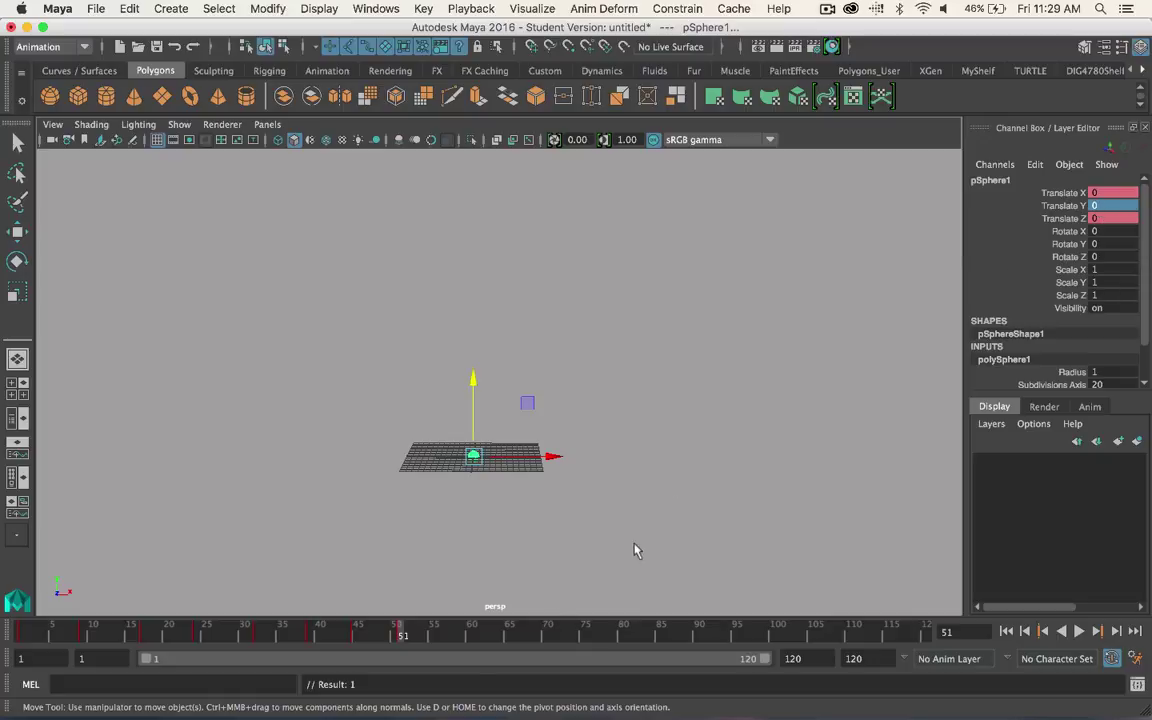
- Key the sphere's fourth rebound at frame 56 with Translate Y set to 14
key("alt+v")
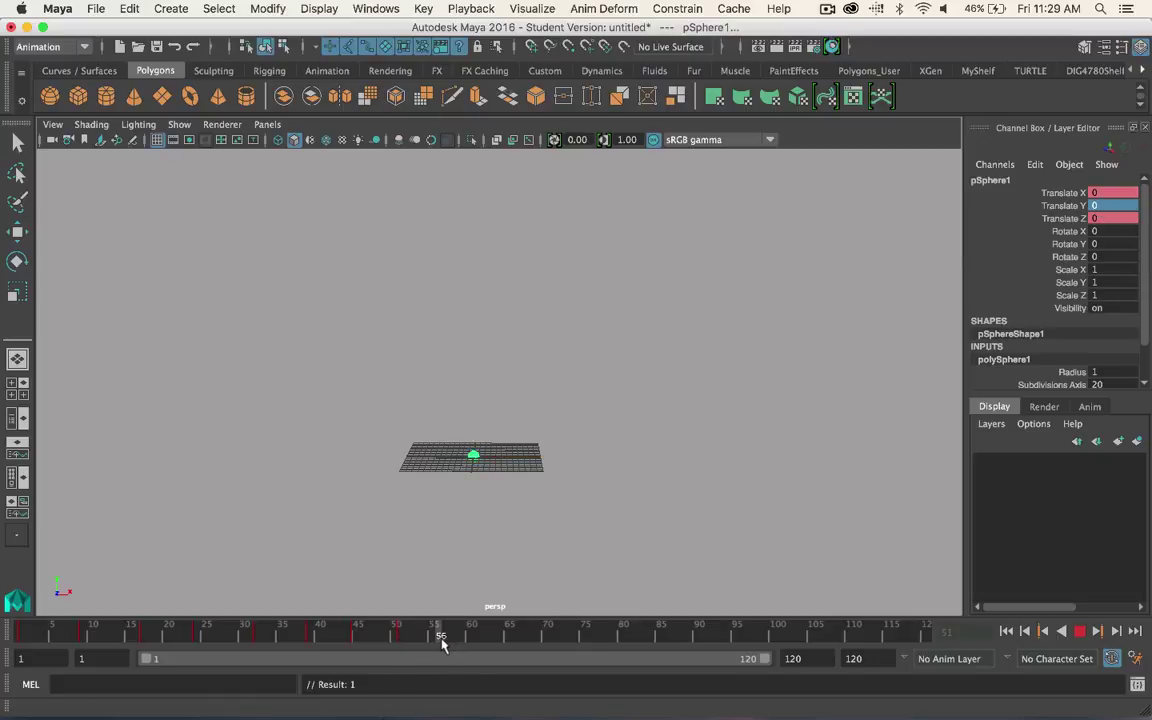
key("alt+v")
double_click(1108, 206)
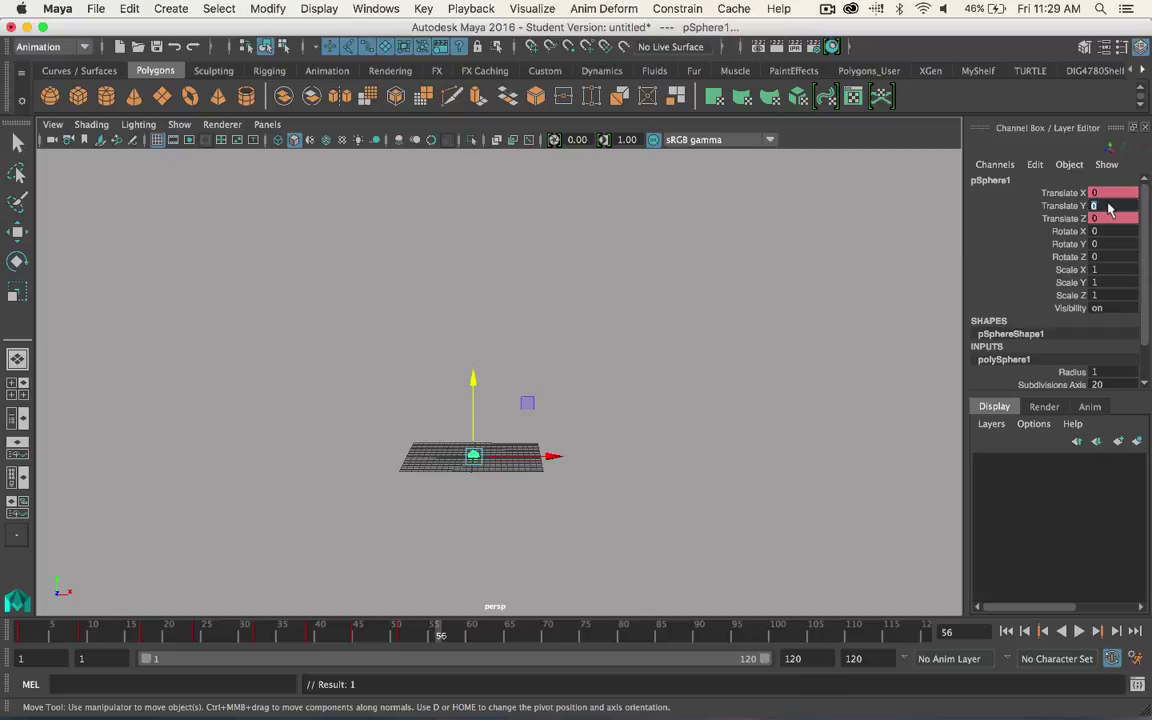
type("14")
key("Return")
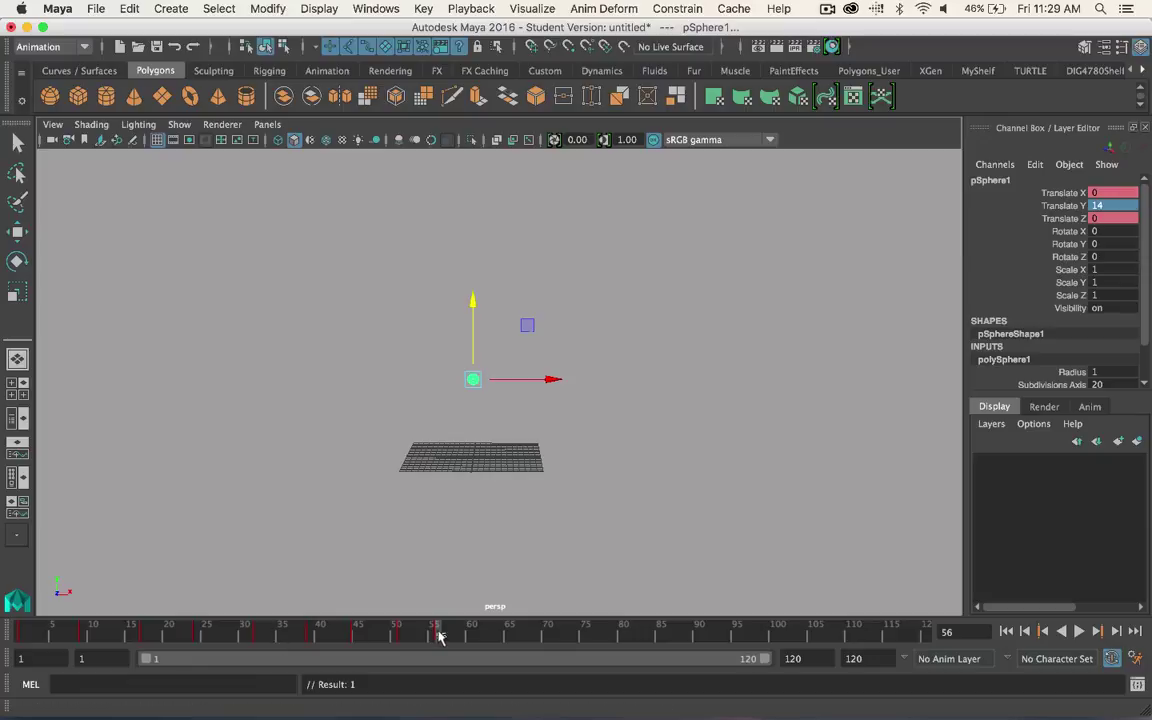
- Key the sphere on the ground at frame 61 with Translate Y set to 0
key("alt+v")
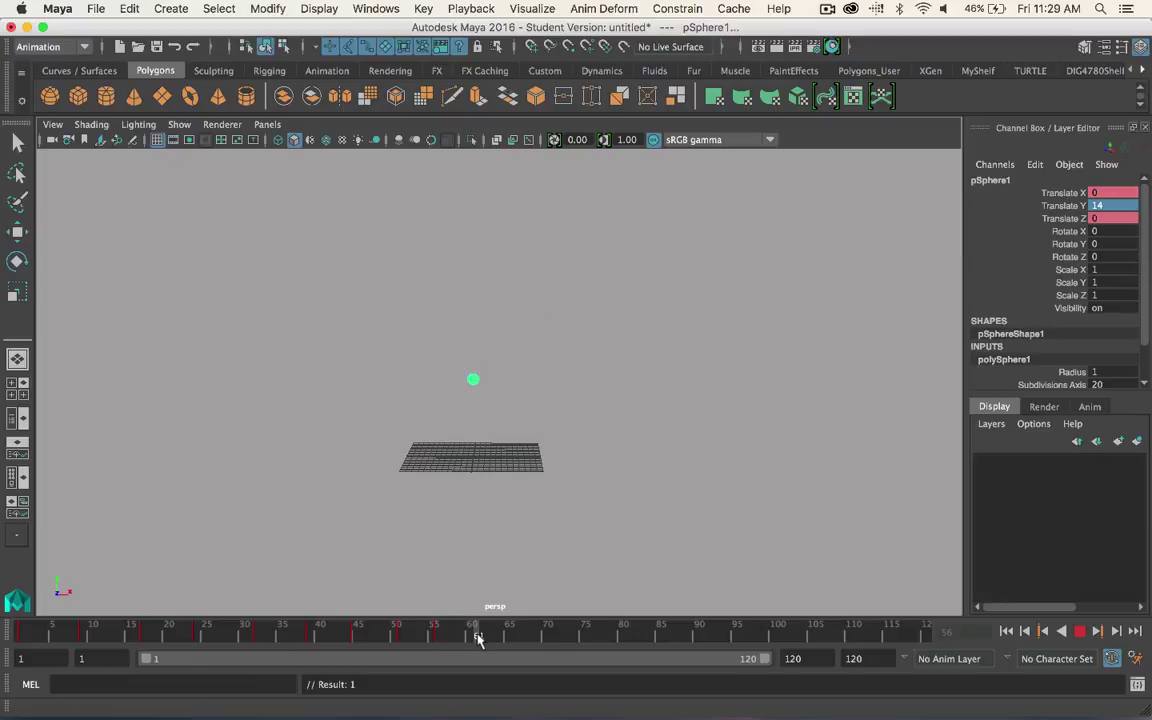
key("alt+v")
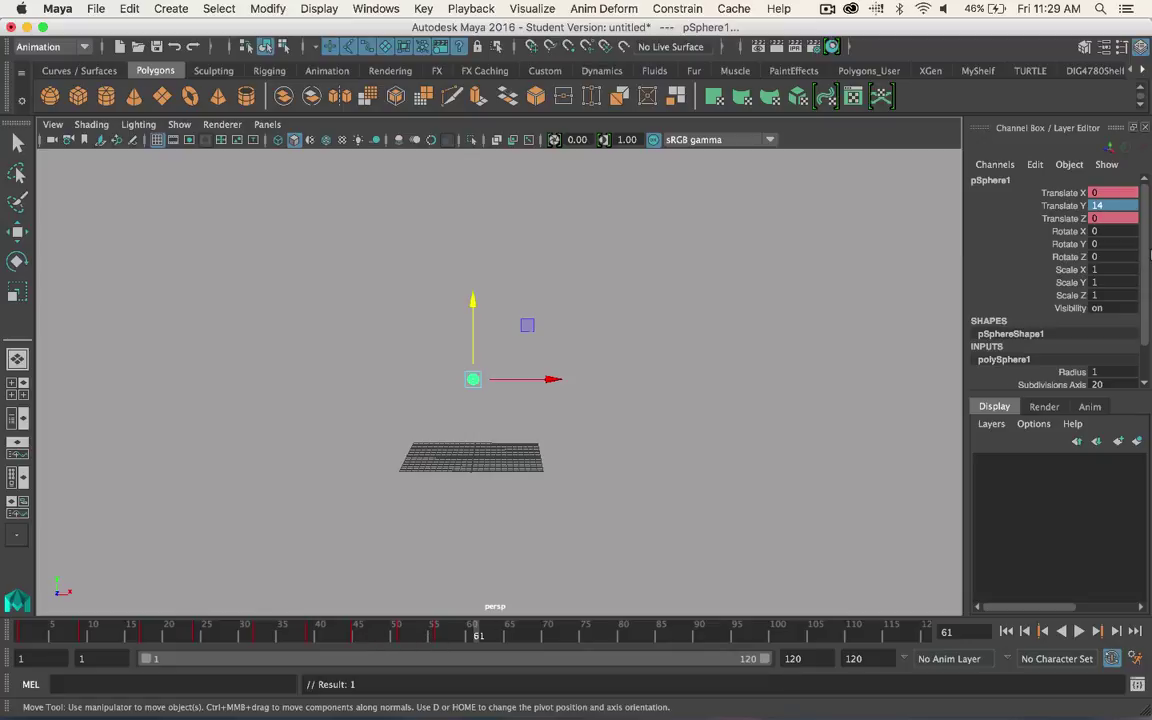
left_click(1105, 206)
type("0")
key("Return")
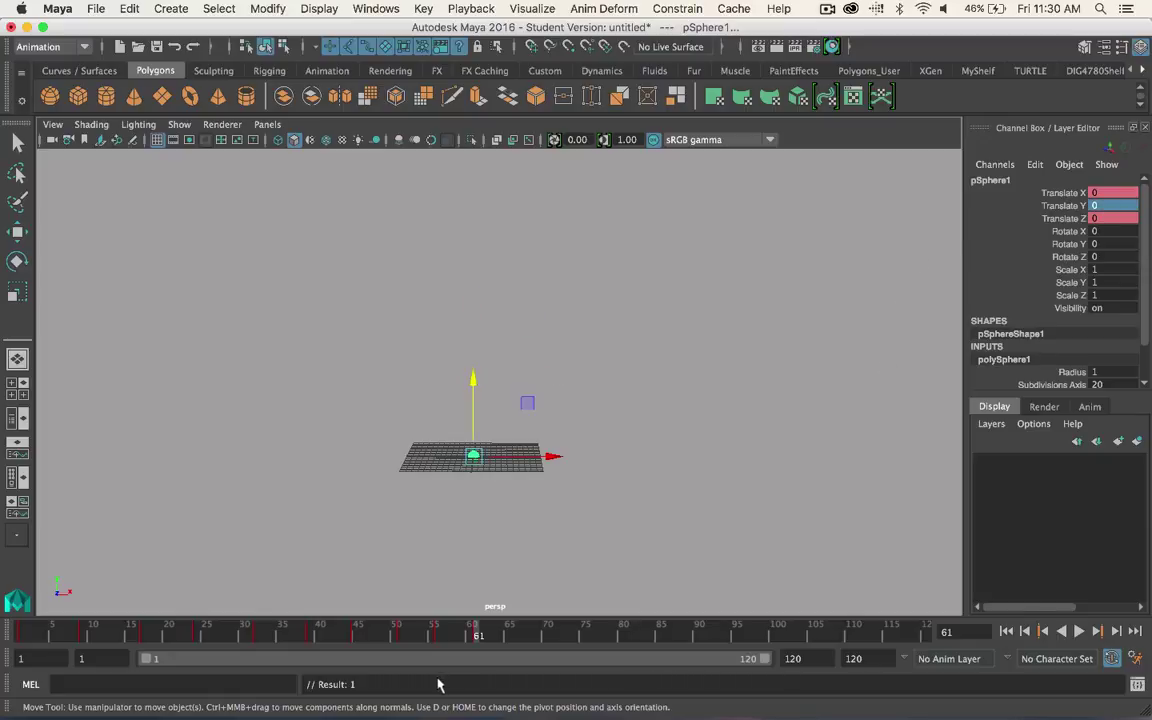
- Key the fifth rebound at frame 65 with Translate Y 9 and the following ground contact at frame 69 with Translate Y 0
left_click_drag(510, 633, 508, 634)
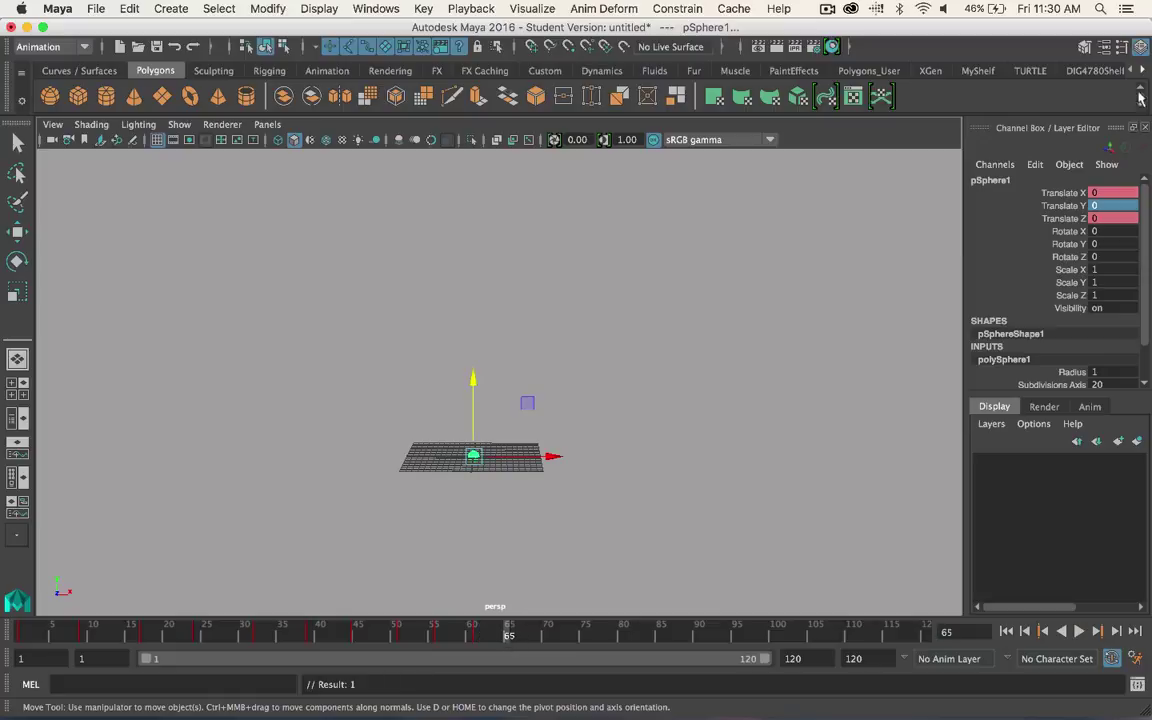
left_click(1097, 205)
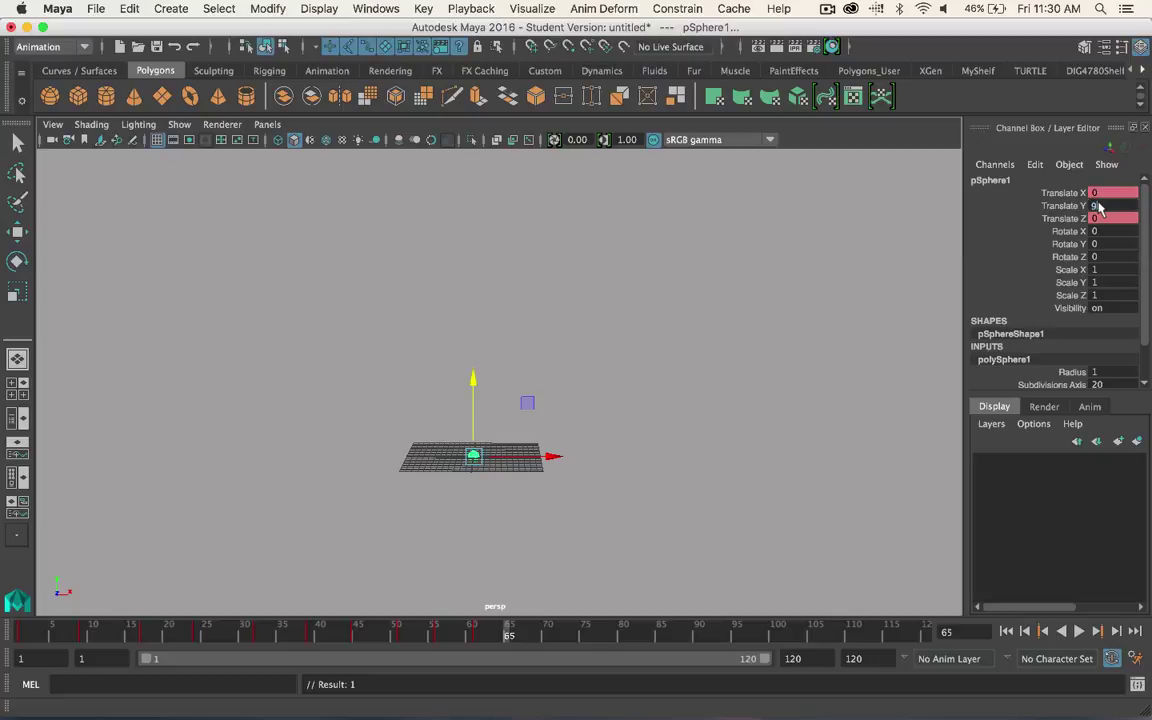
type("9")
key("Return")
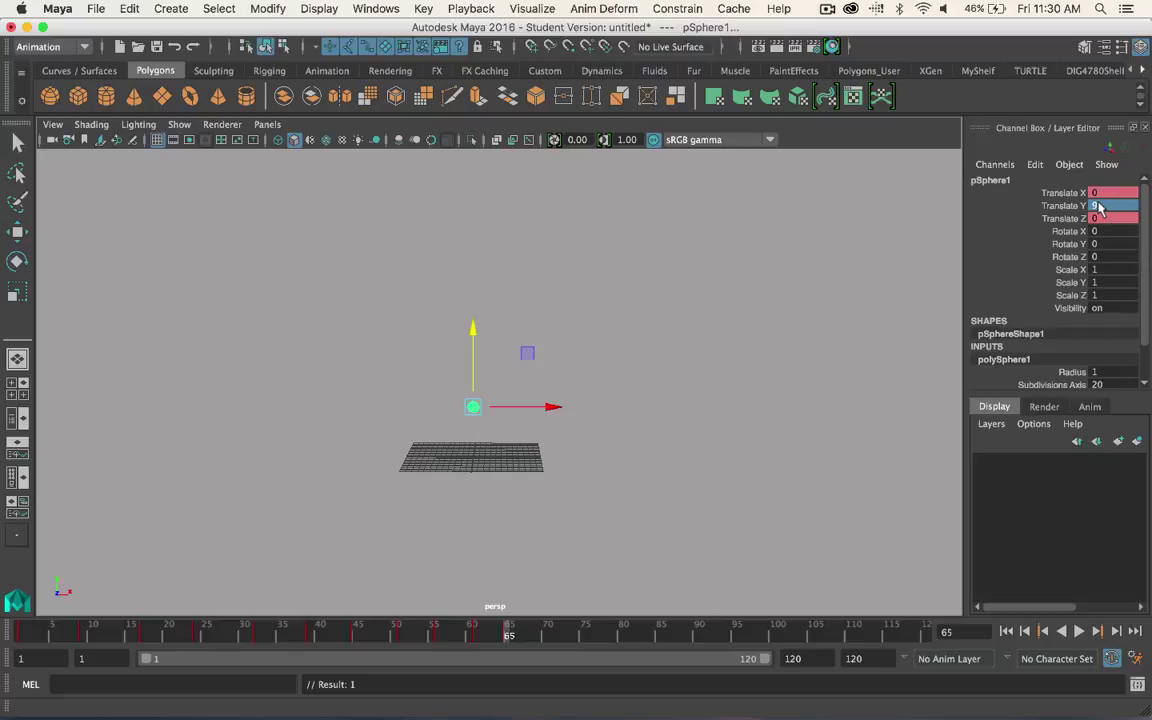
left_click_drag(508, 634, 540, 634)
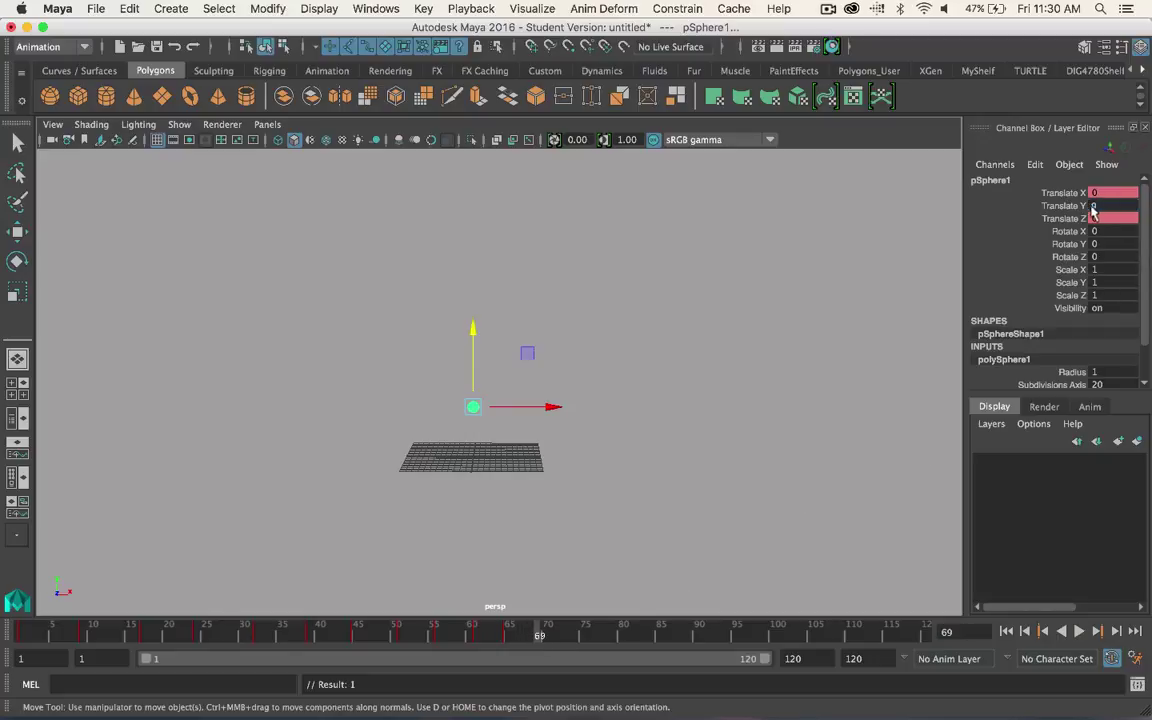
type("0")
key("Return")
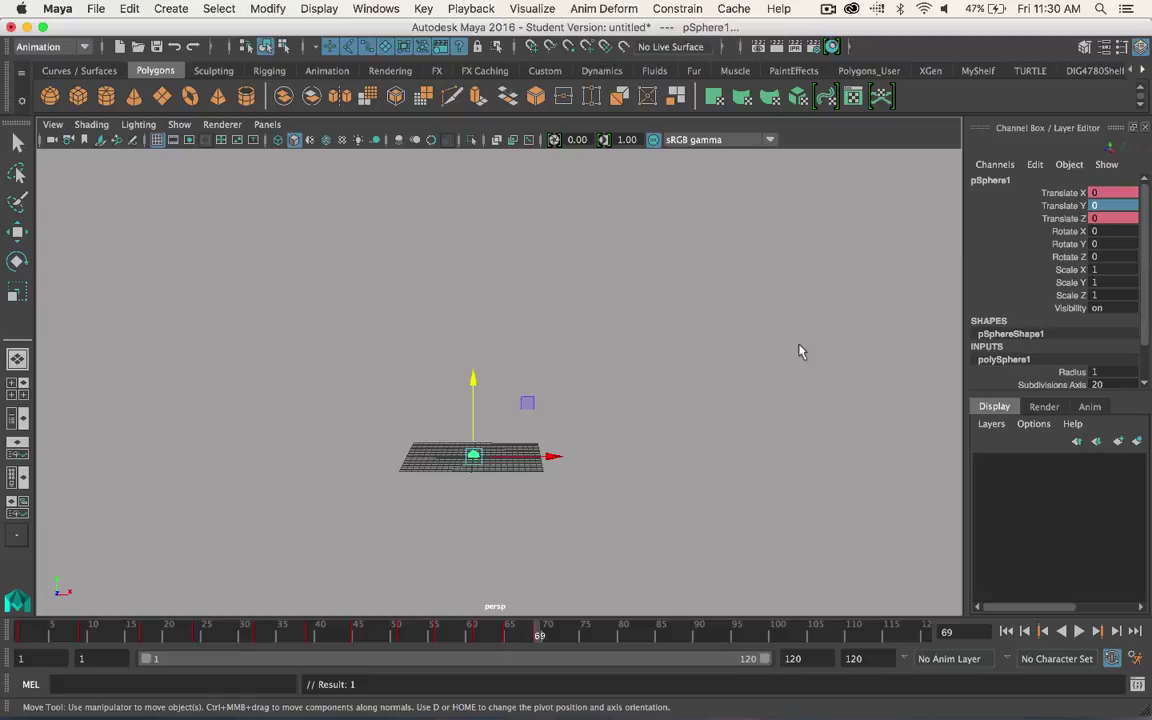
- Key the sixth rebound at frame 71 with Translate Y 6 and the following ground contact at frame 75 with Translate Y 0
left_click_drag(550, 637, 558, 641)
left_click_drag(589, 641, 577, 641)
left_click_drag(577, 645, 549, 640)
left_click(1104, 206)
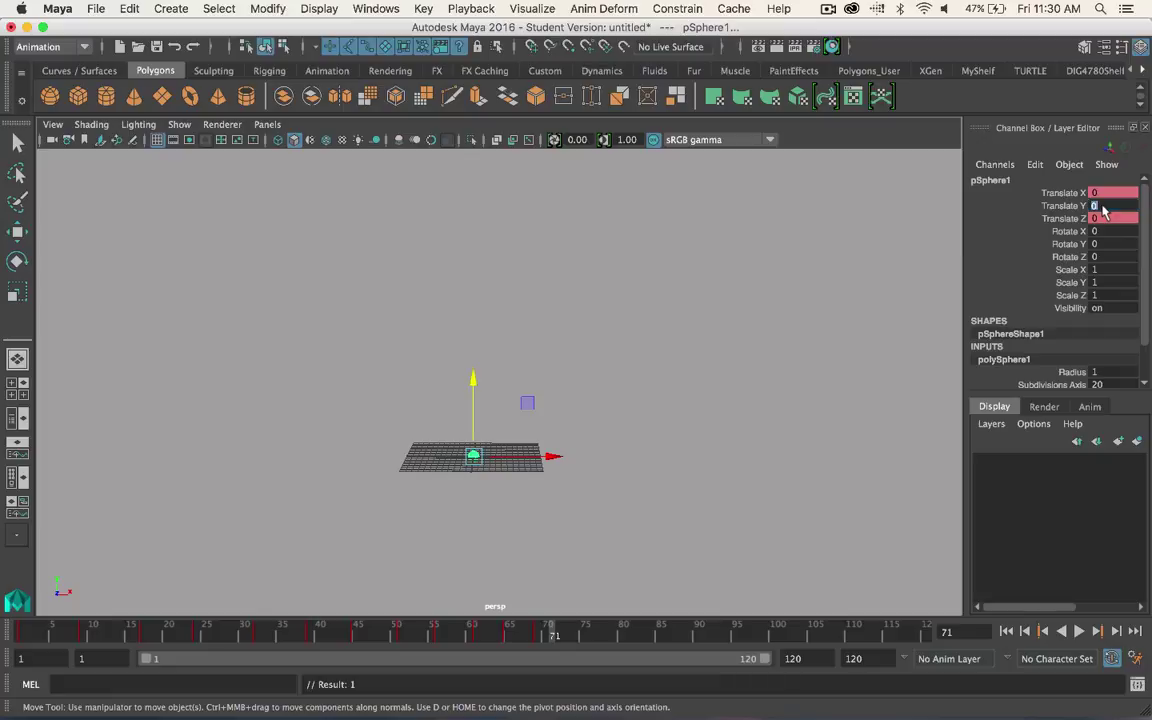
type("6")
key("Return")
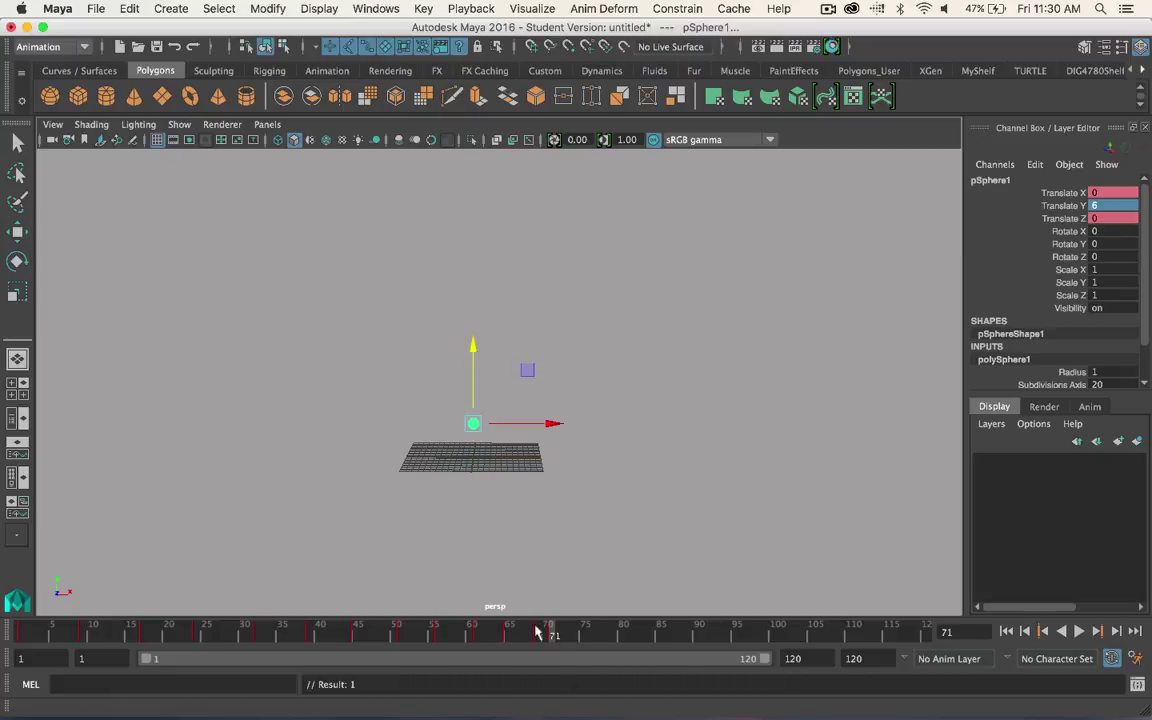
left_click_drag(567, 638, 585, 638)
double_click(1096, 205)
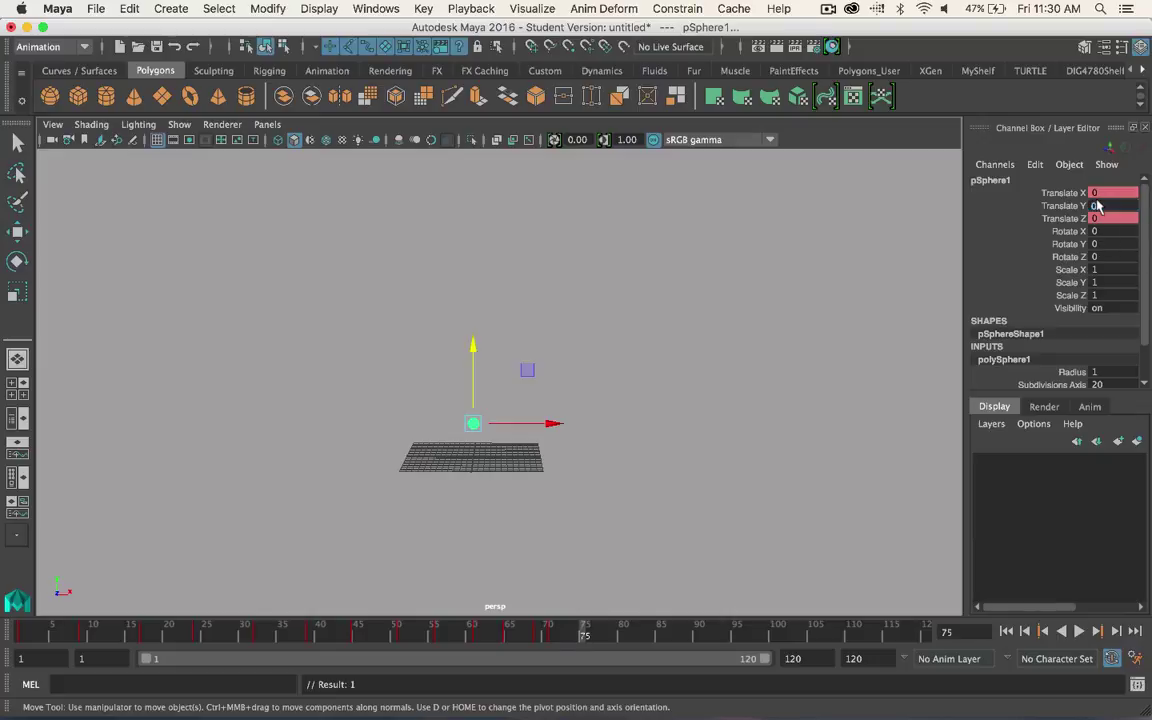
key("Return")
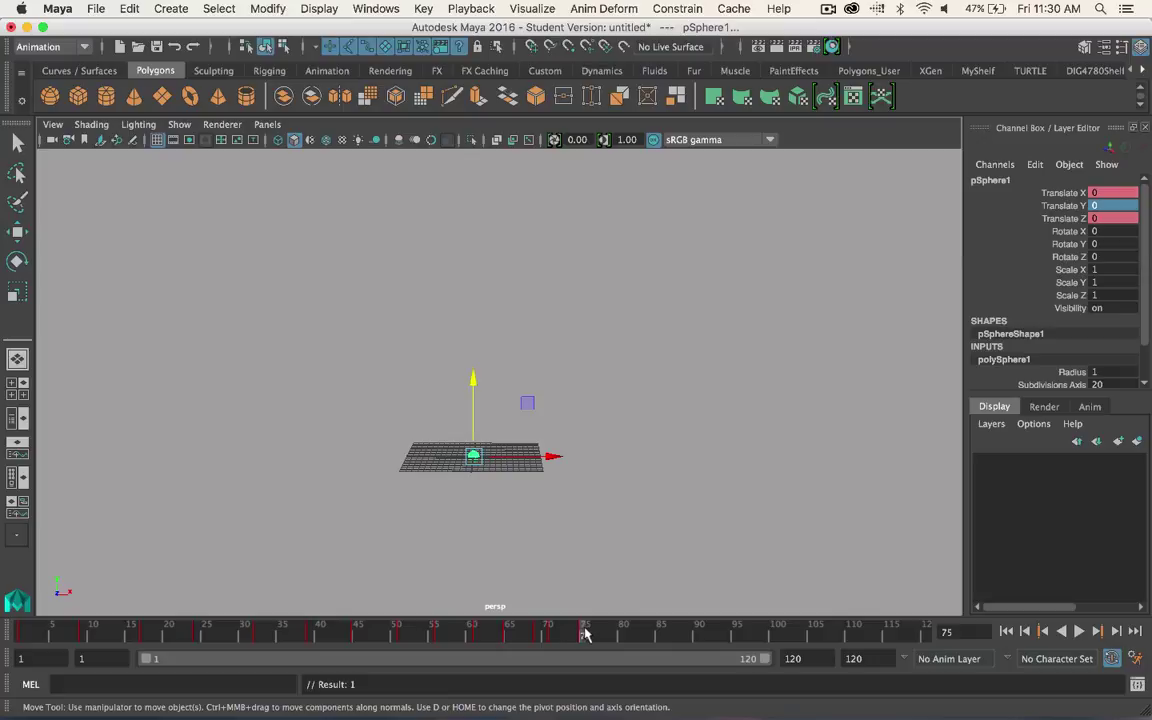
- Key the sphere's seventh rebound at frame 77 with Translate Y set to 4
key("alt+v")
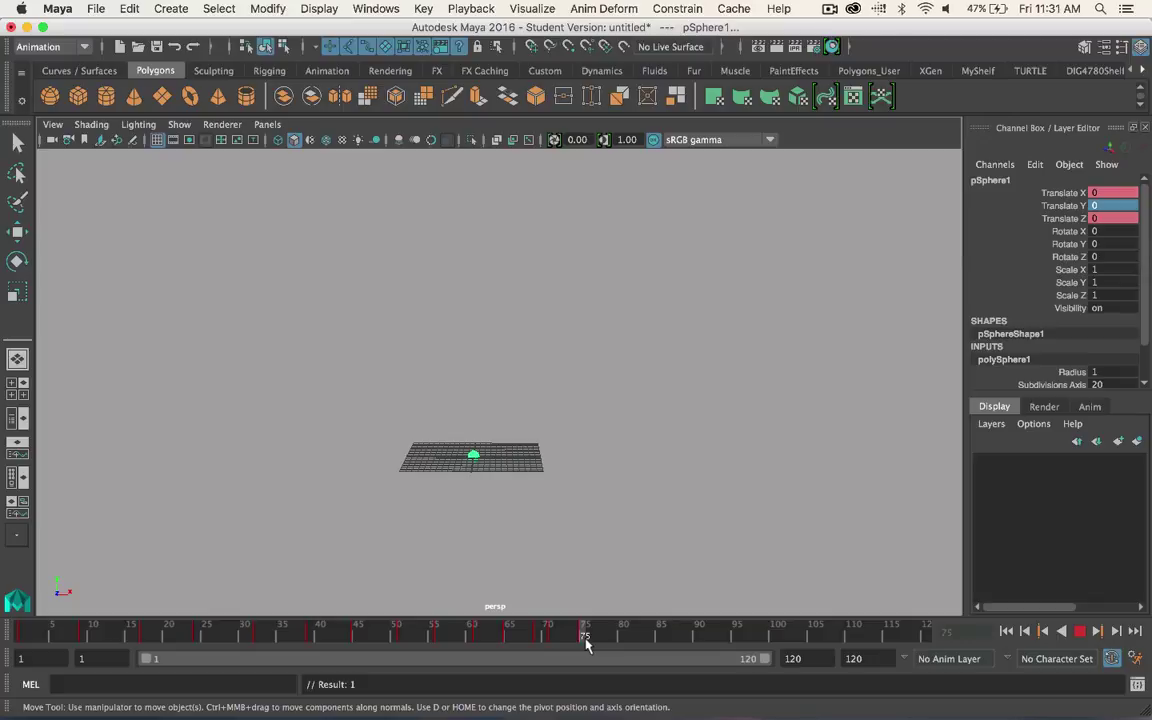
left_click_drag(587, 645, 611, 641)
left_click_drag(604, 643, 600, 638)
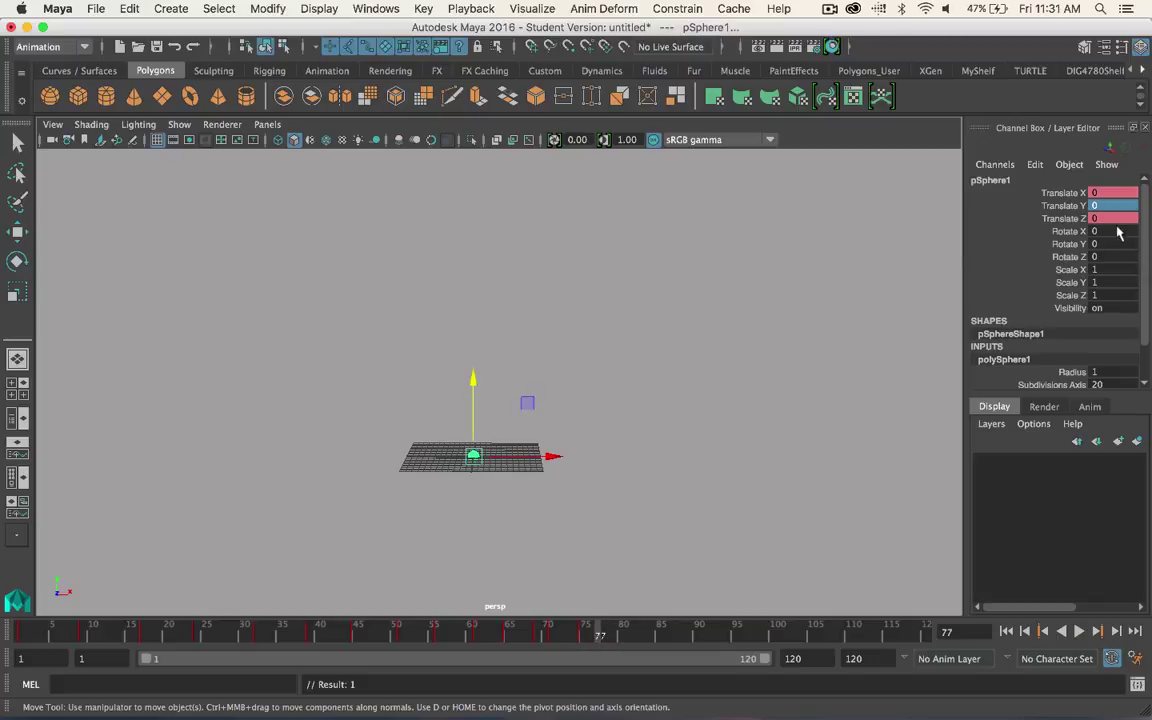
double_click(1107, 206)
type("4")
key("Return")
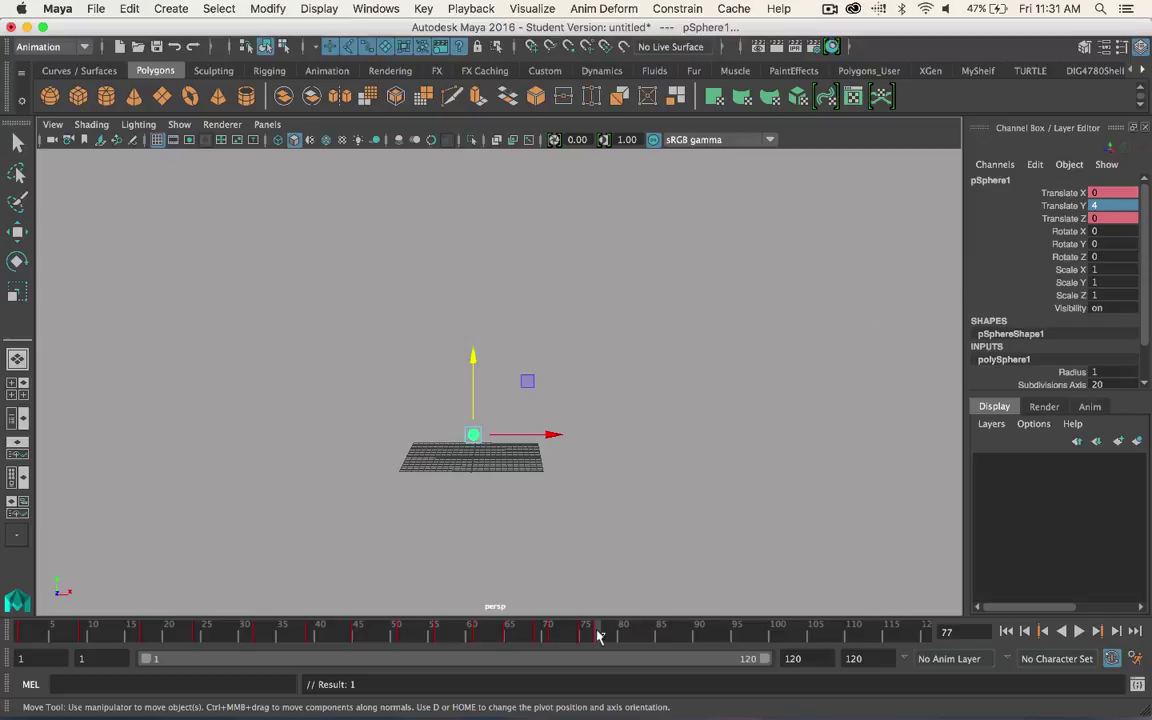
- Key the sphere's ground contact at frame 79 with Translate Y set to 0
left_click_drag(598, 636, 614, 635)
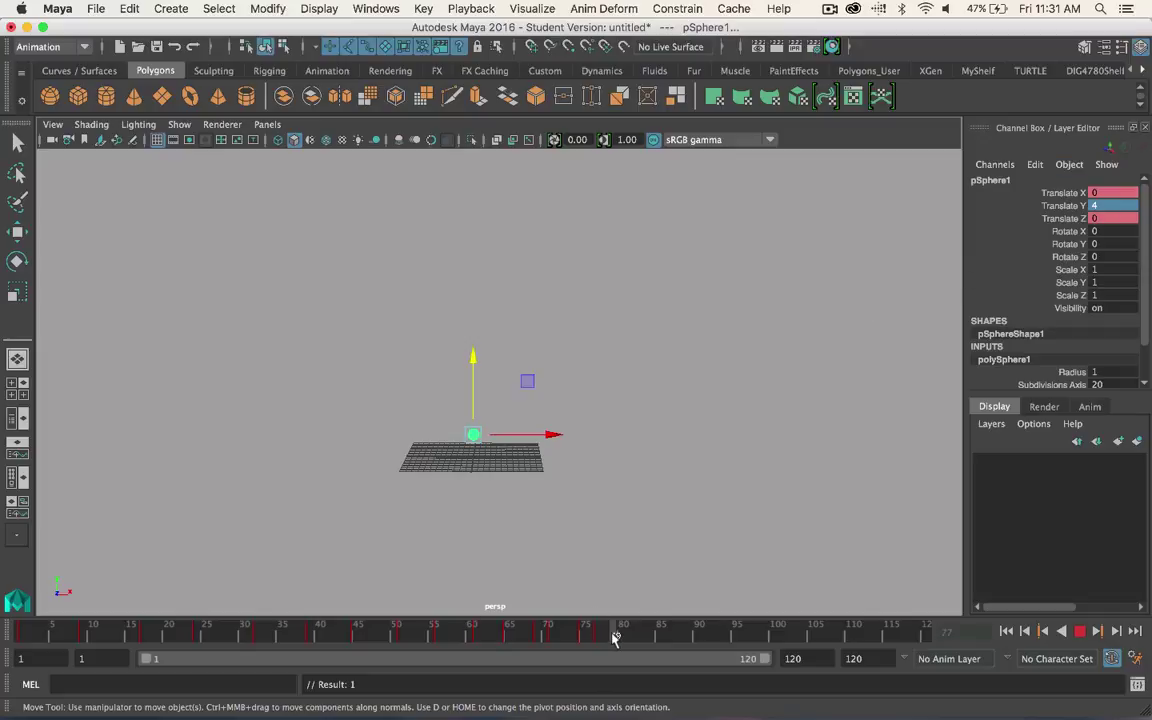
key("Return")
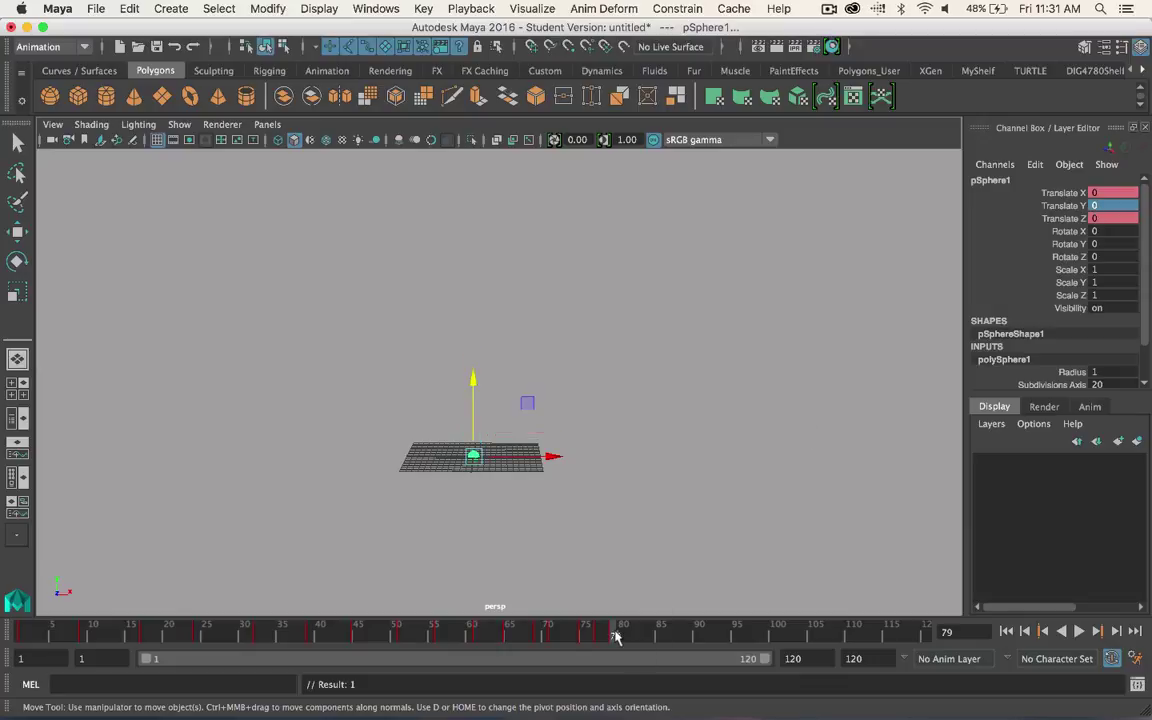
key("alt+v")
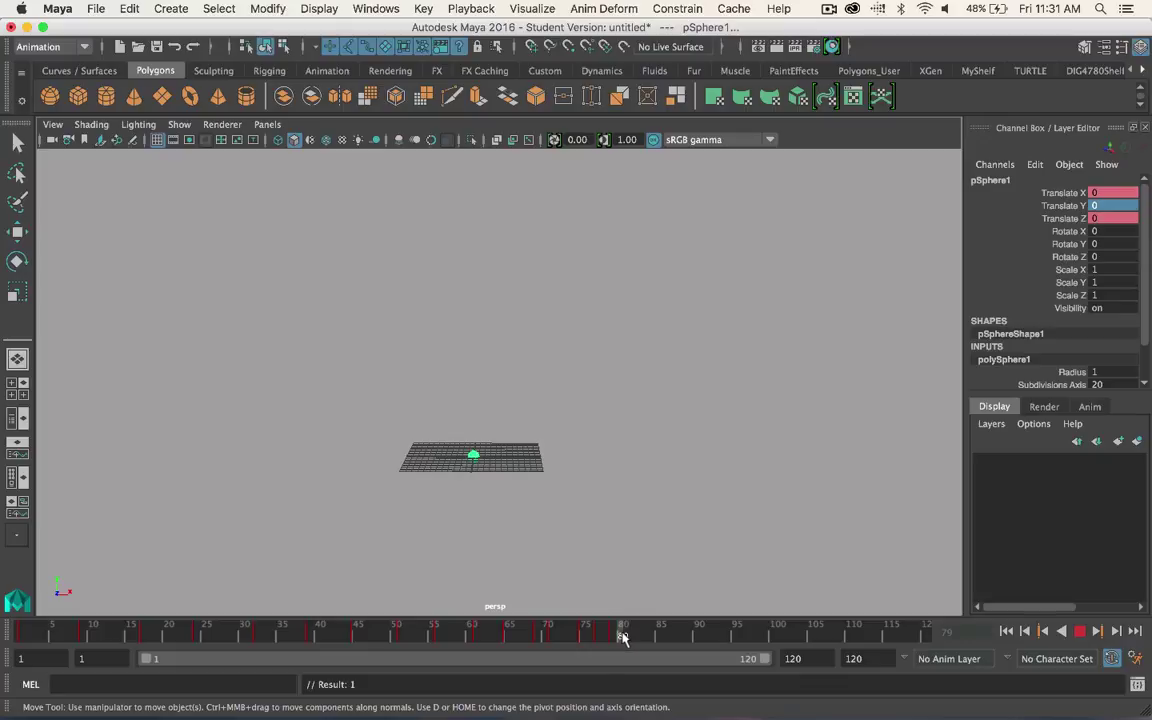
- Key the sphere's eighth rebound at frame 81 with Translate Y set to 2
left_click(624, 638)
left_click(628, 642)
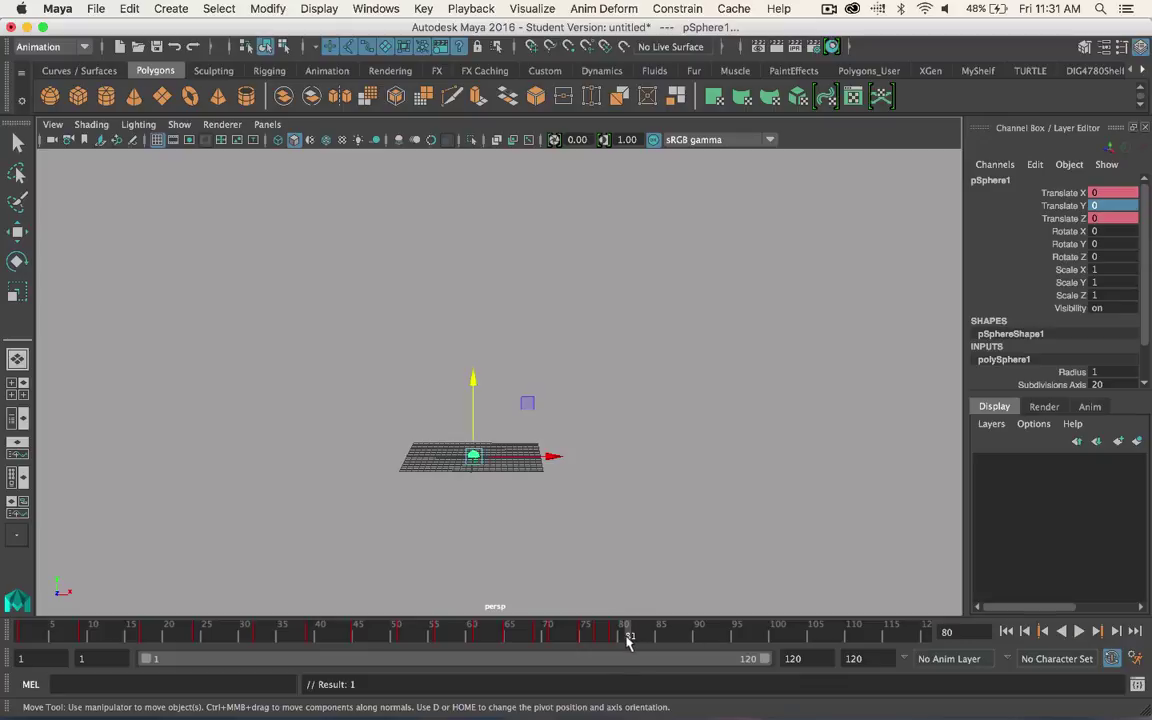
left_click(1101, 205)
type("2")
key("Return")
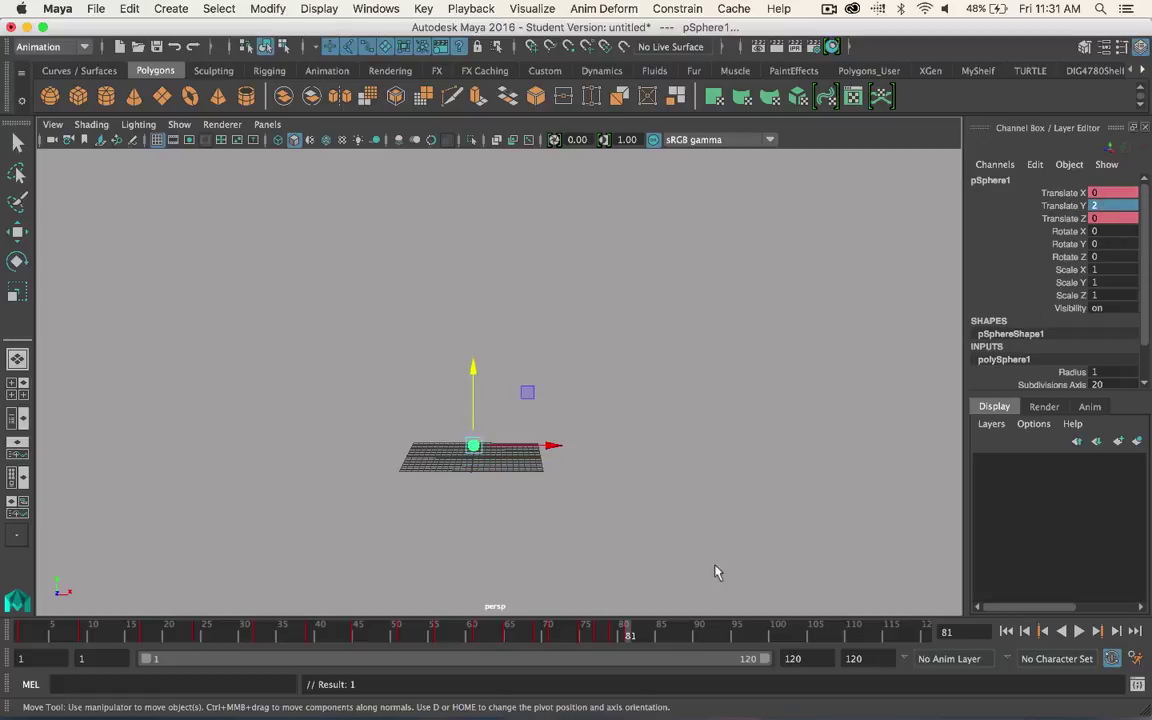
- Key the sphere on the ground at frame 85 with Translate Y set to 0
left_click_drag(620, 632, 660, 634)
double_click(1107, 206)
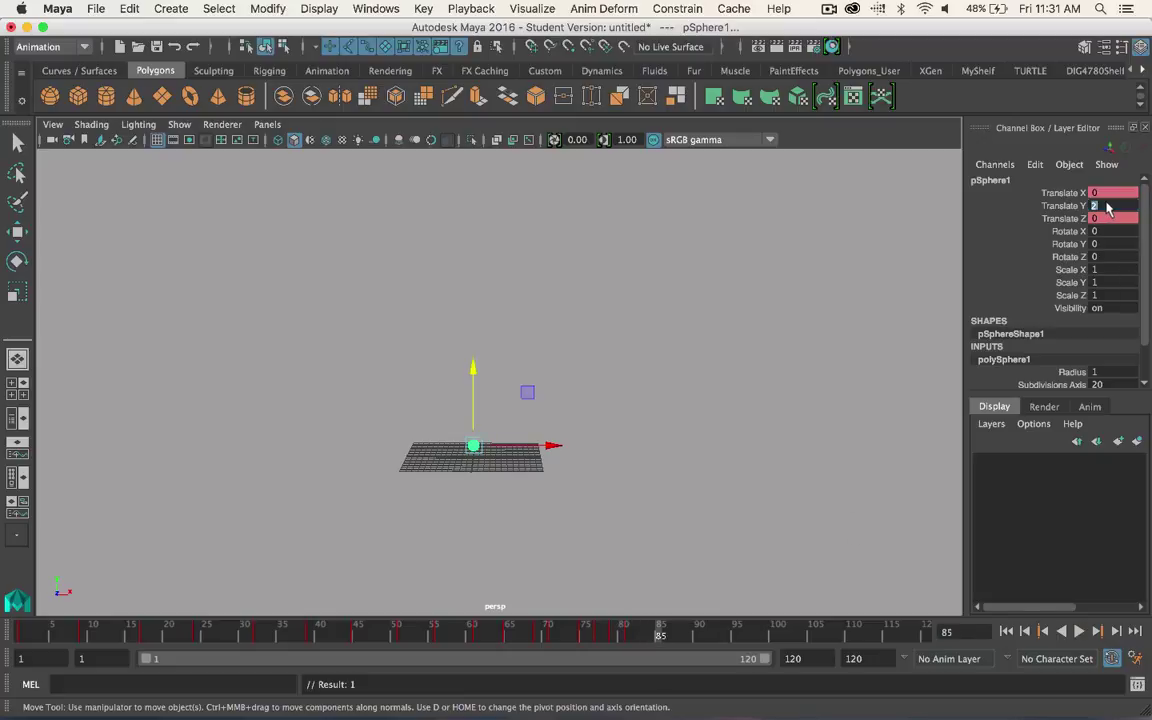
type("0")
key("Return")
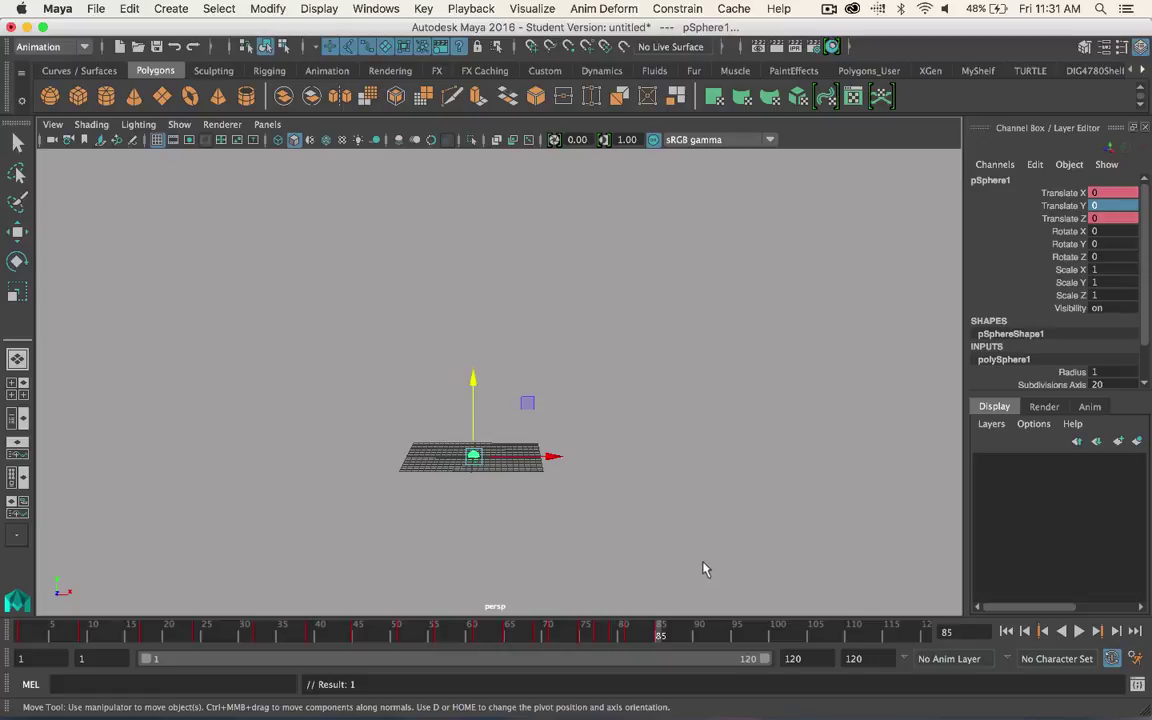
- Key the ground contact after the eighth rebound at frame 83 with Translate Y set to 0
left_click(636, 636)
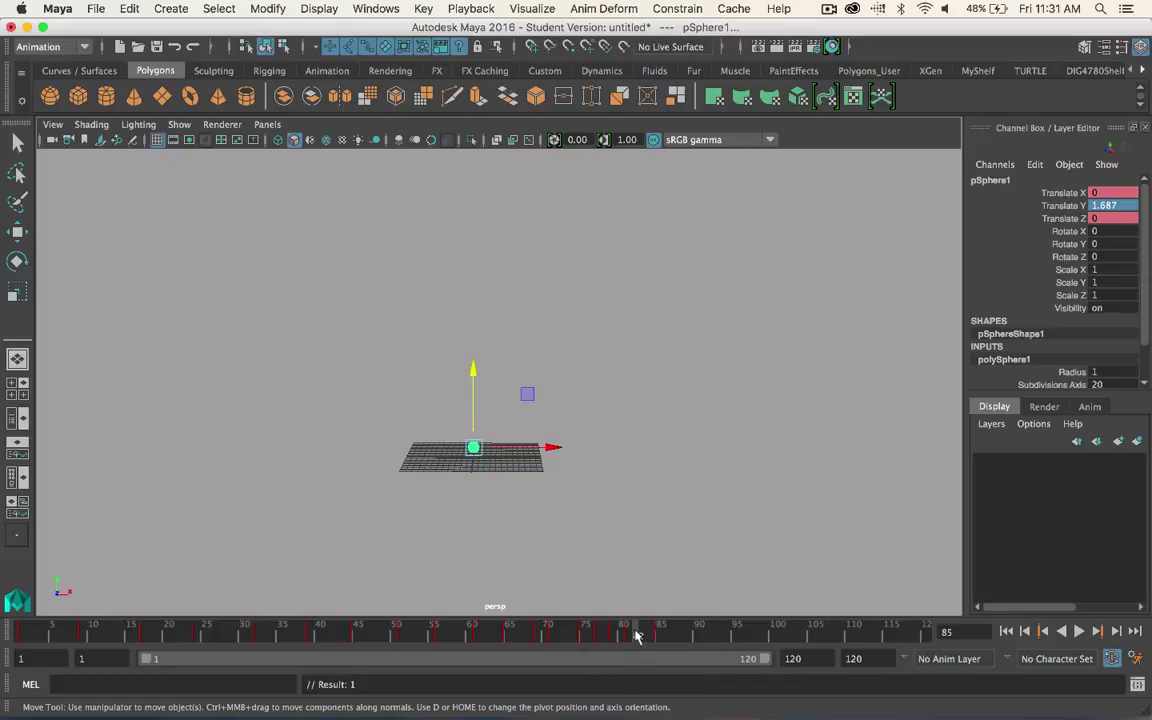
key("alt+v")
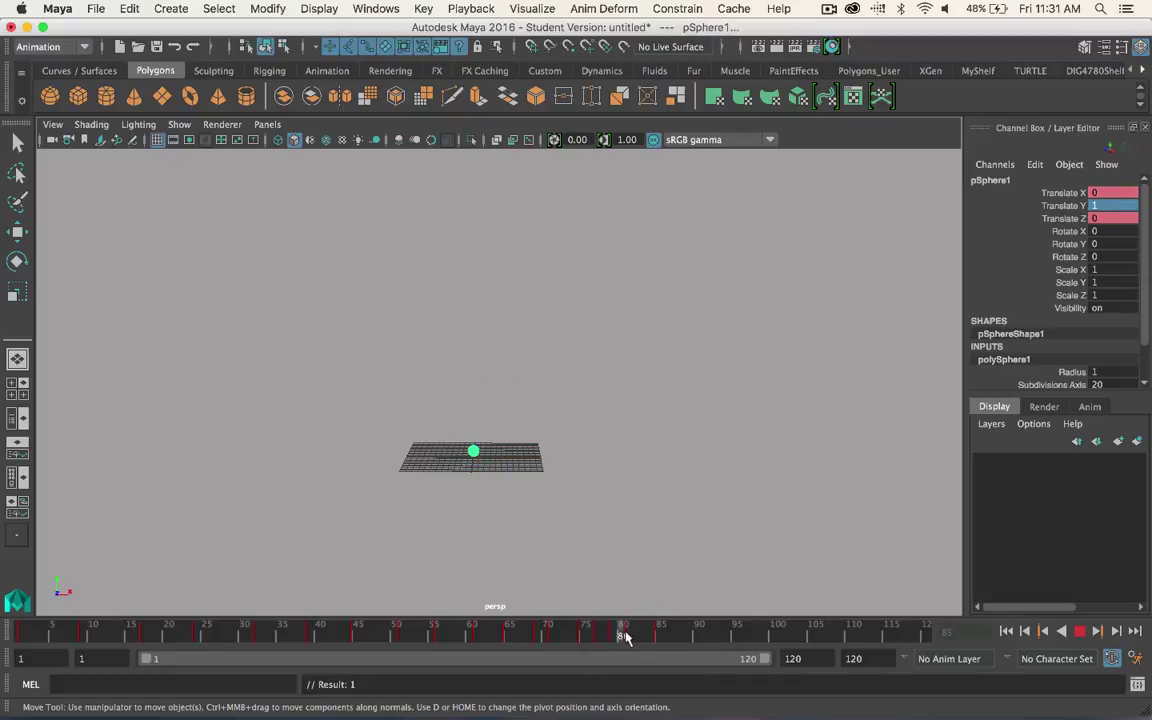
left_click(636, 640)
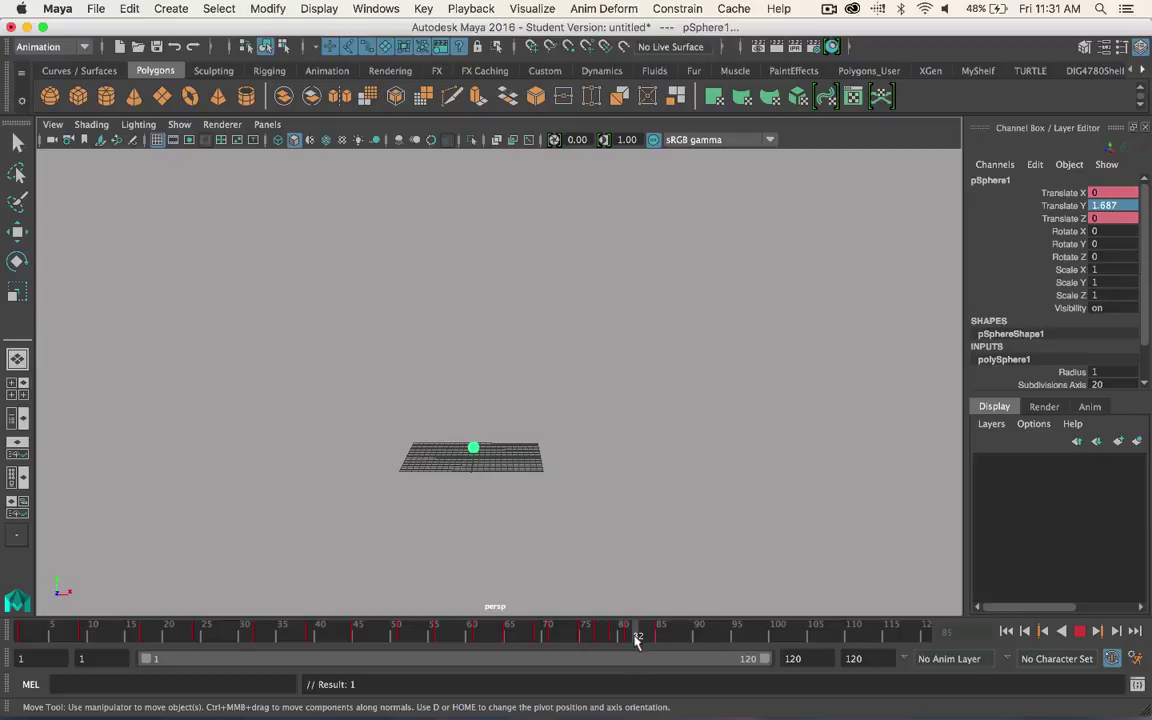
left_click(643, 636)
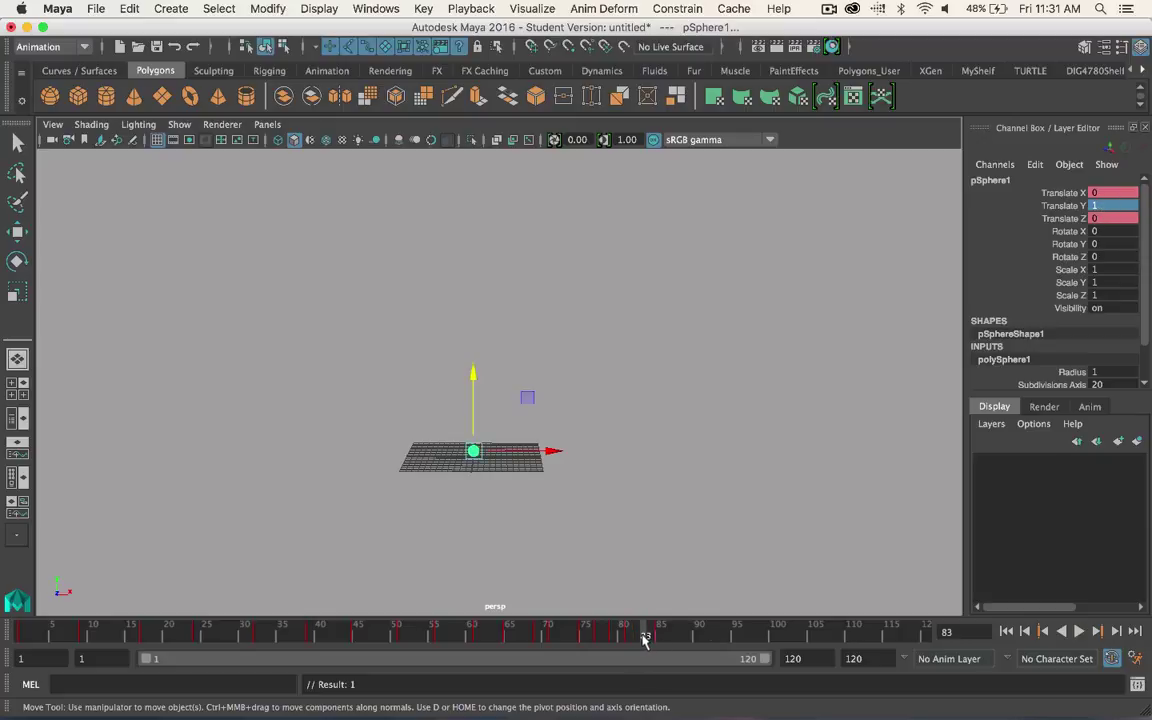
double_click(1104, 207)
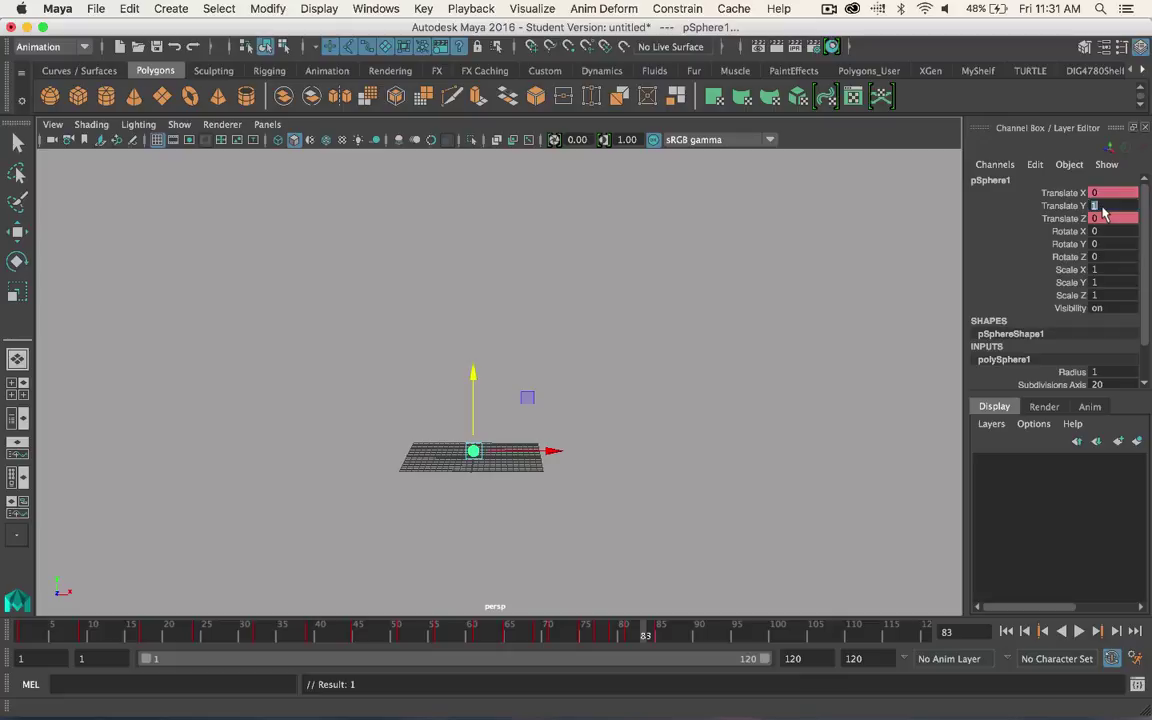
key("Return")
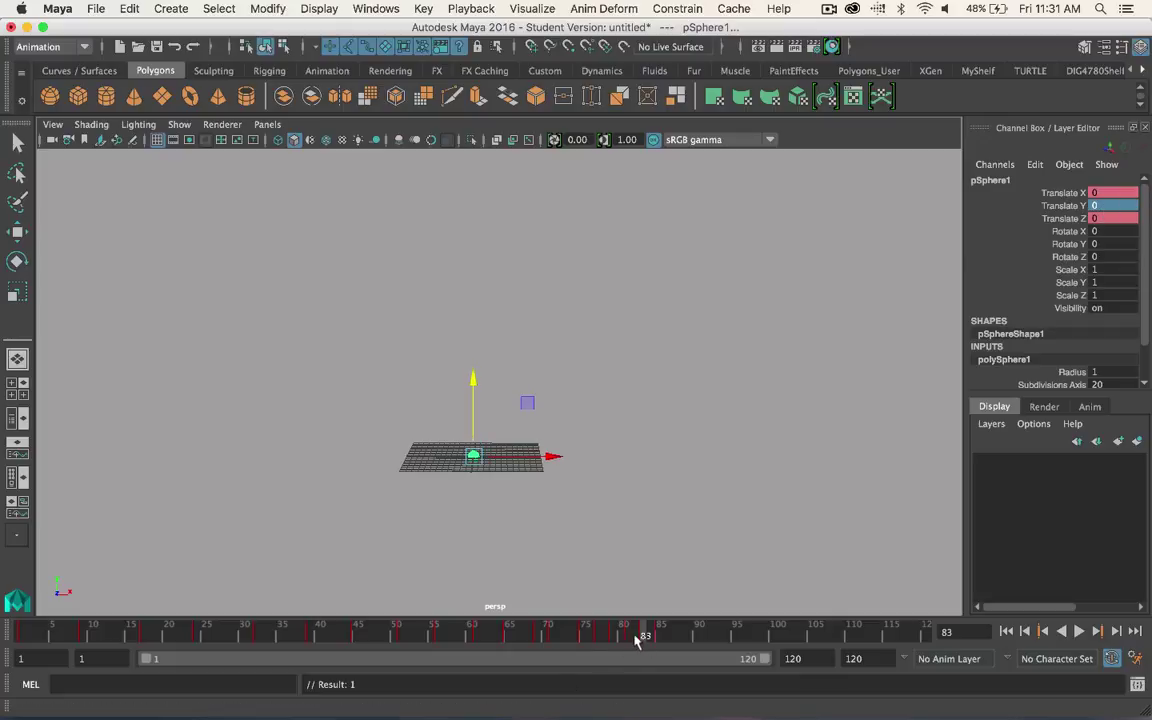
- Key the ninth rebound at frame 85 with Translate Y 1 and the following ground contact at frame 87 with Translate Y 0
mouse_move(640, 636)
left_mouse_down()
mouse_move(627, 635)
mouse_move(660, 636)
left_mouse_up()
double_click(1097, 208)
type("1")
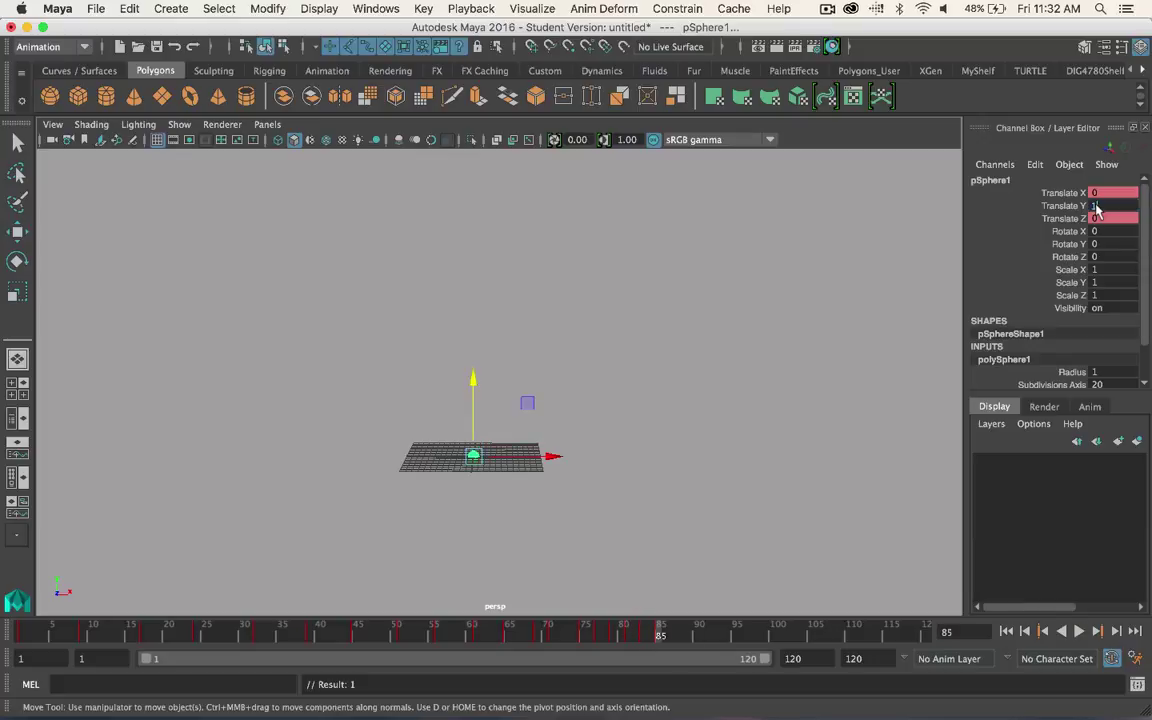
key("Return")
mouse_move(657, 634)
left_mouse_down()
mouse_move(687, 634)
mouse_move(675, 634)
left_mouse_up()
double_click(1102, 207)
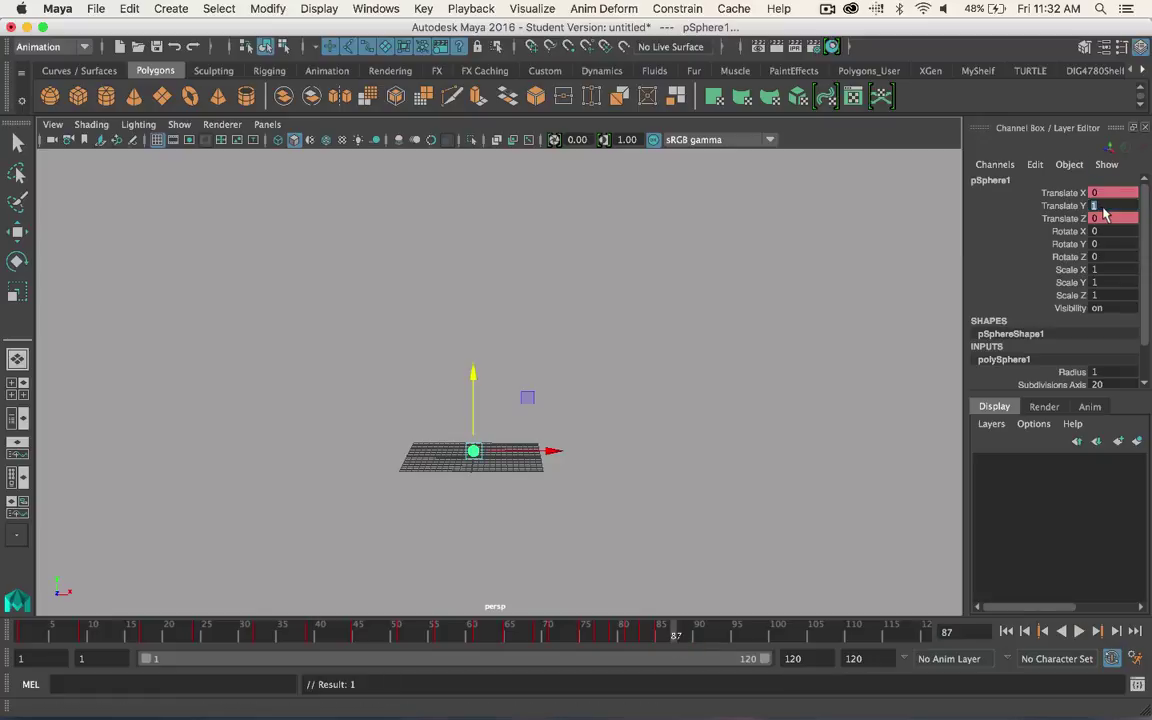
- Play the bounce animation from frame 1 to review its timing, and stop the playback
left_click(1115, 631)
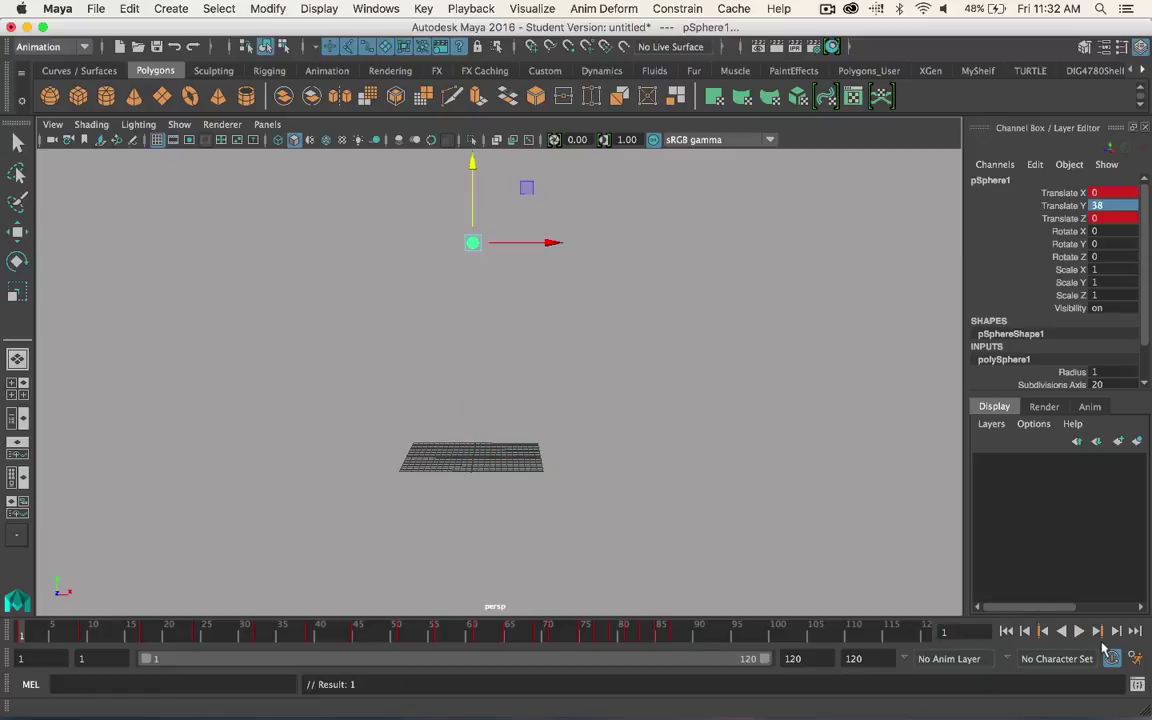
left_click(1079, 631)
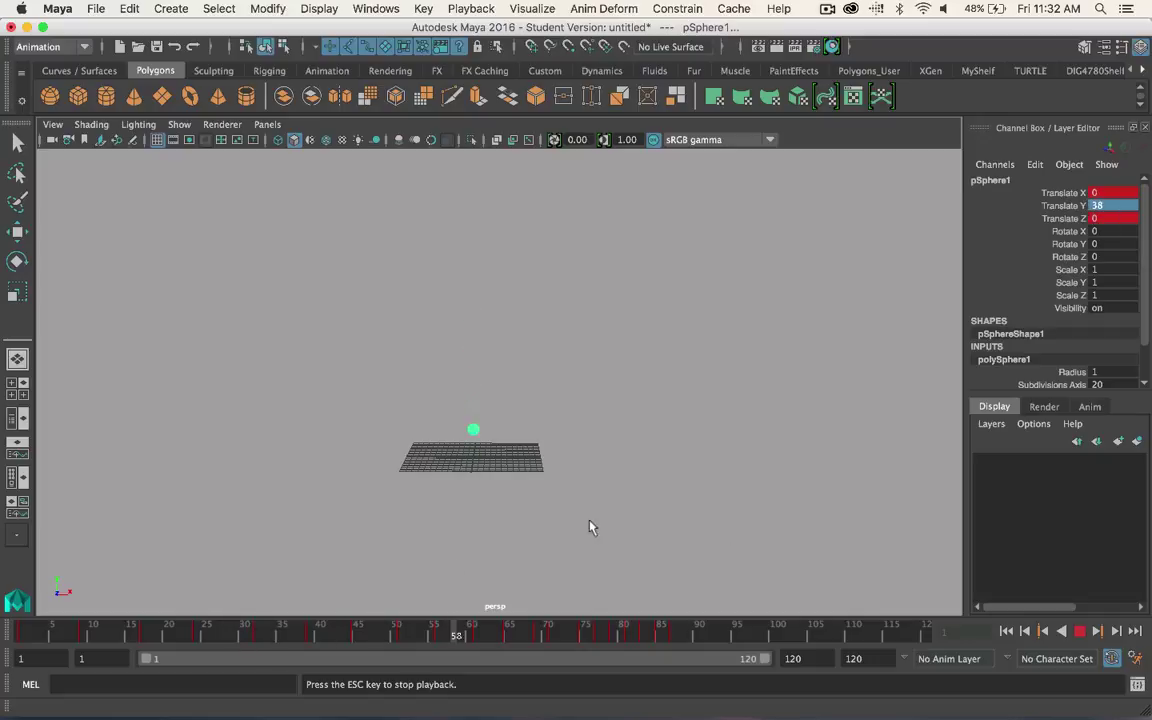
left_click(1079, 631)
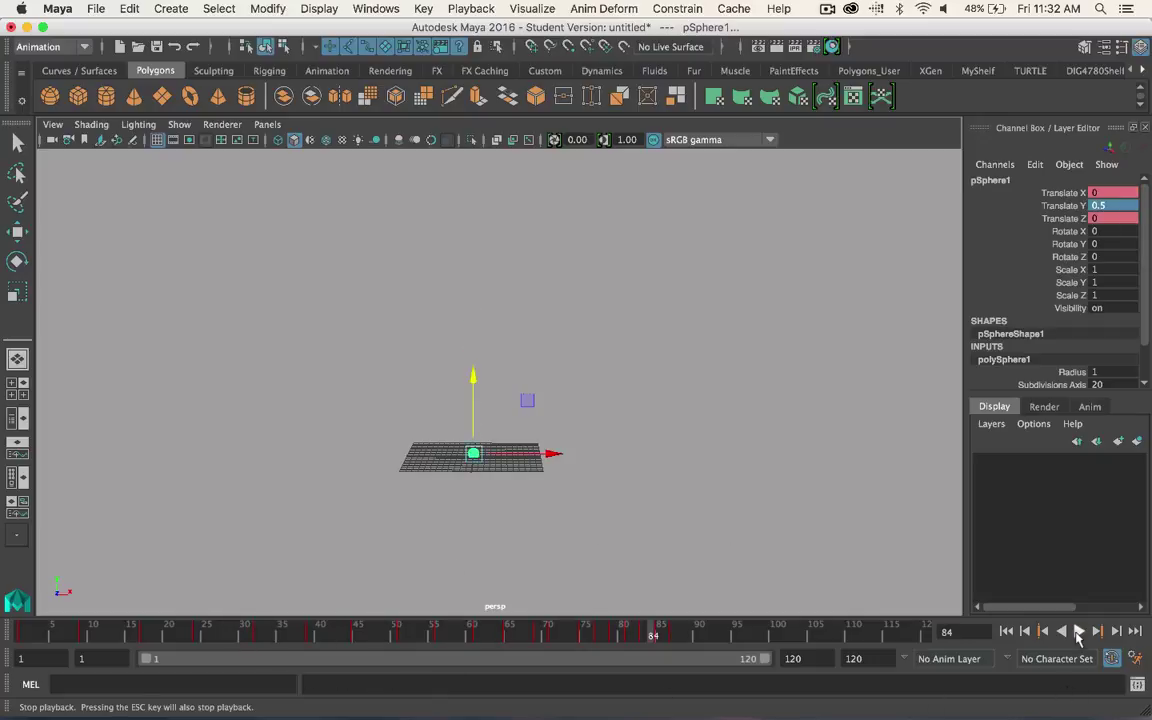
- Check the default in and out tangent settings in the Animation preferences and close the preferences
left_click(1134, 631)
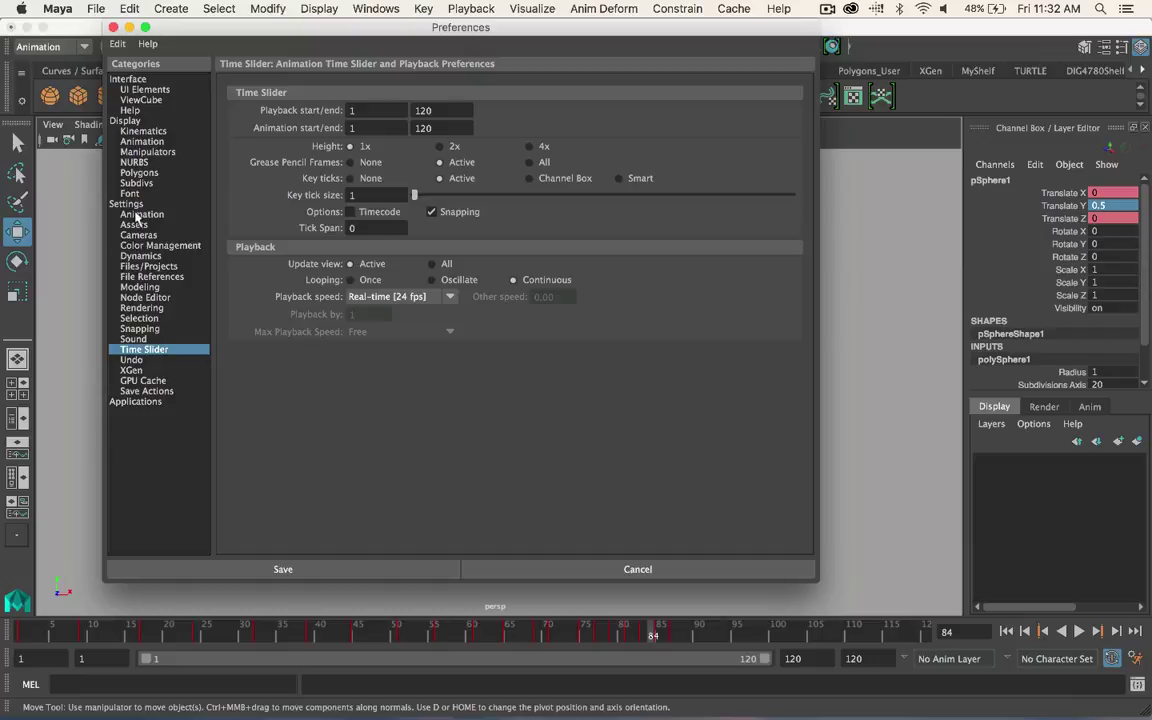
left_click(143, 215)
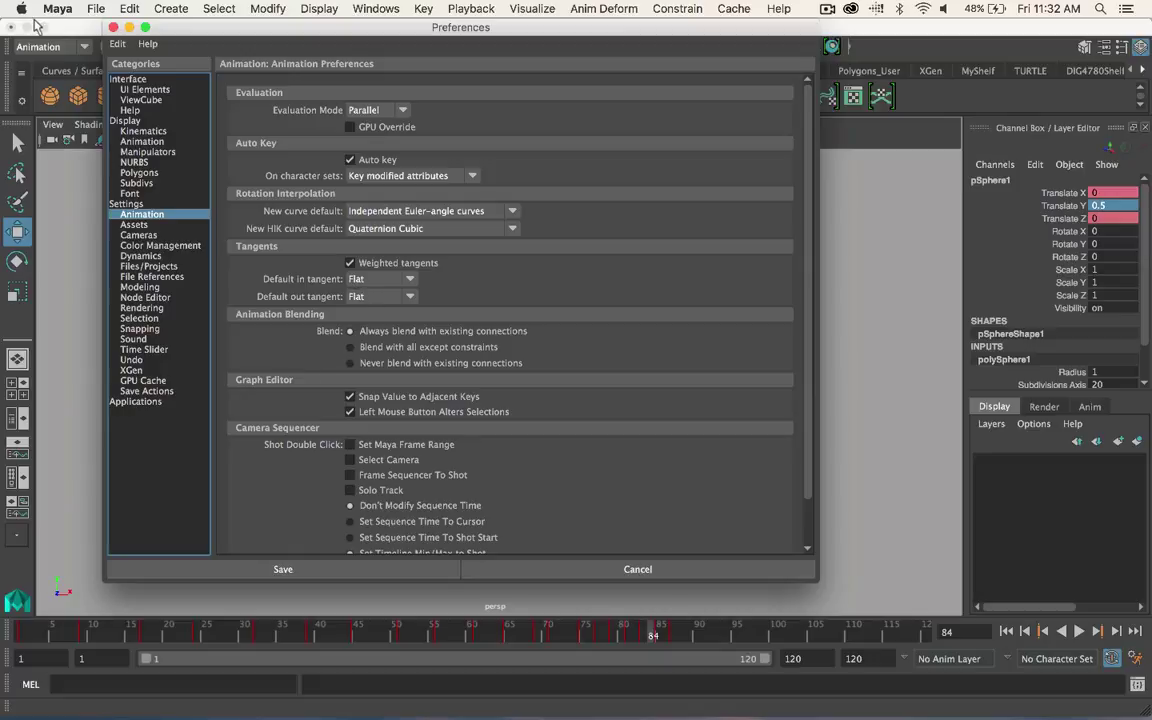
left_click(113, 27)
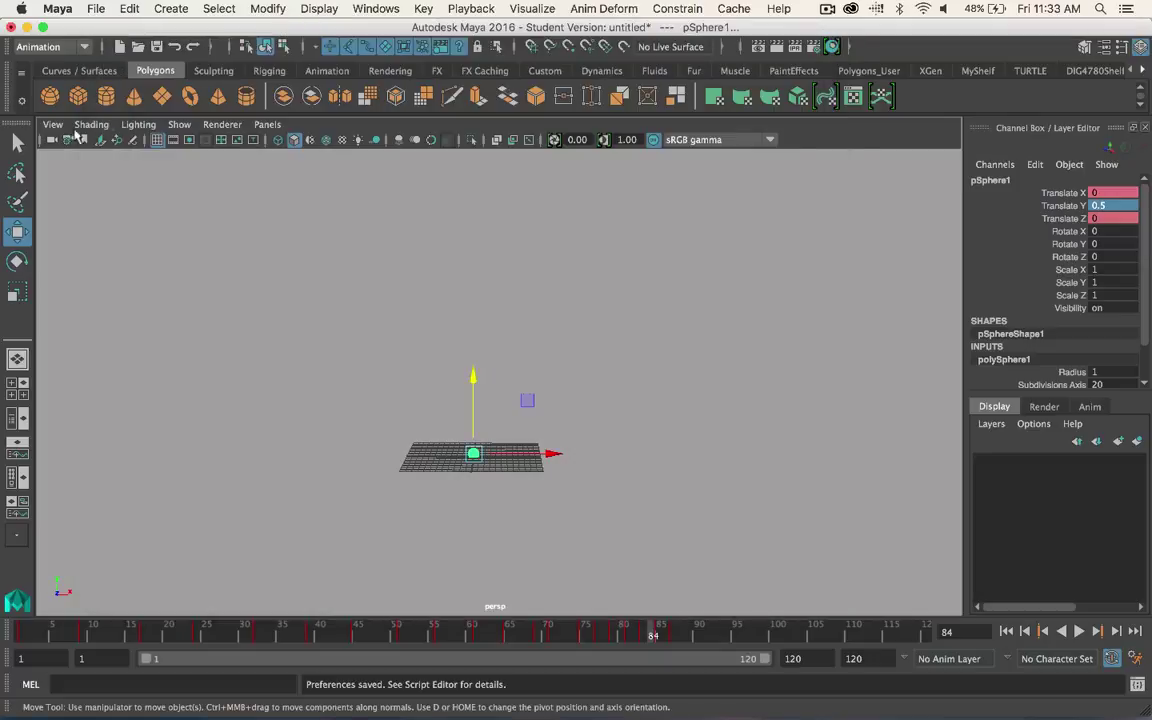
left_click(267, 8)
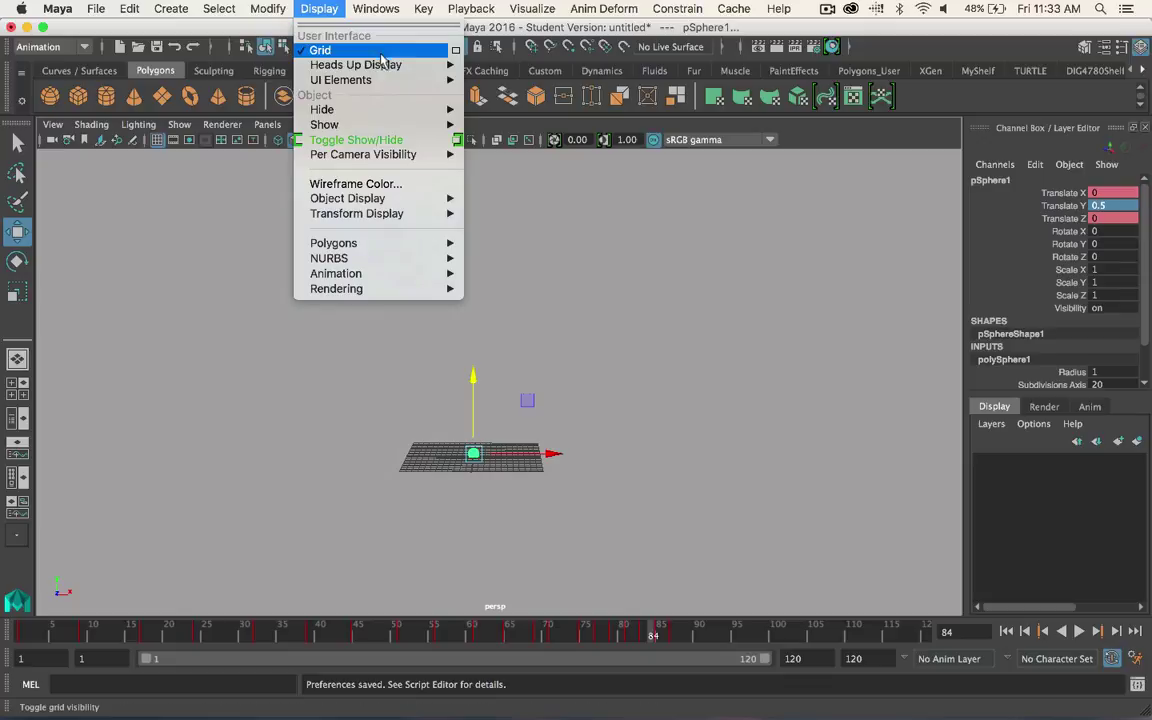
mouse_move(362, 12)
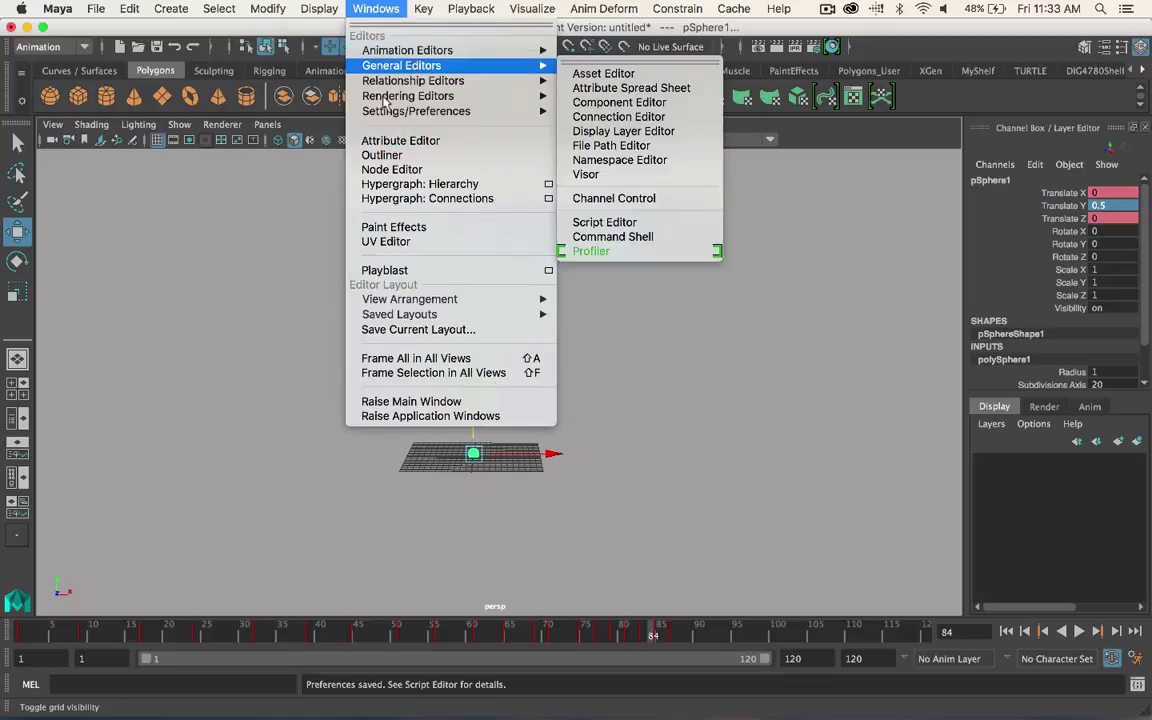
left_click(90, 400)
left_click(17, 455)
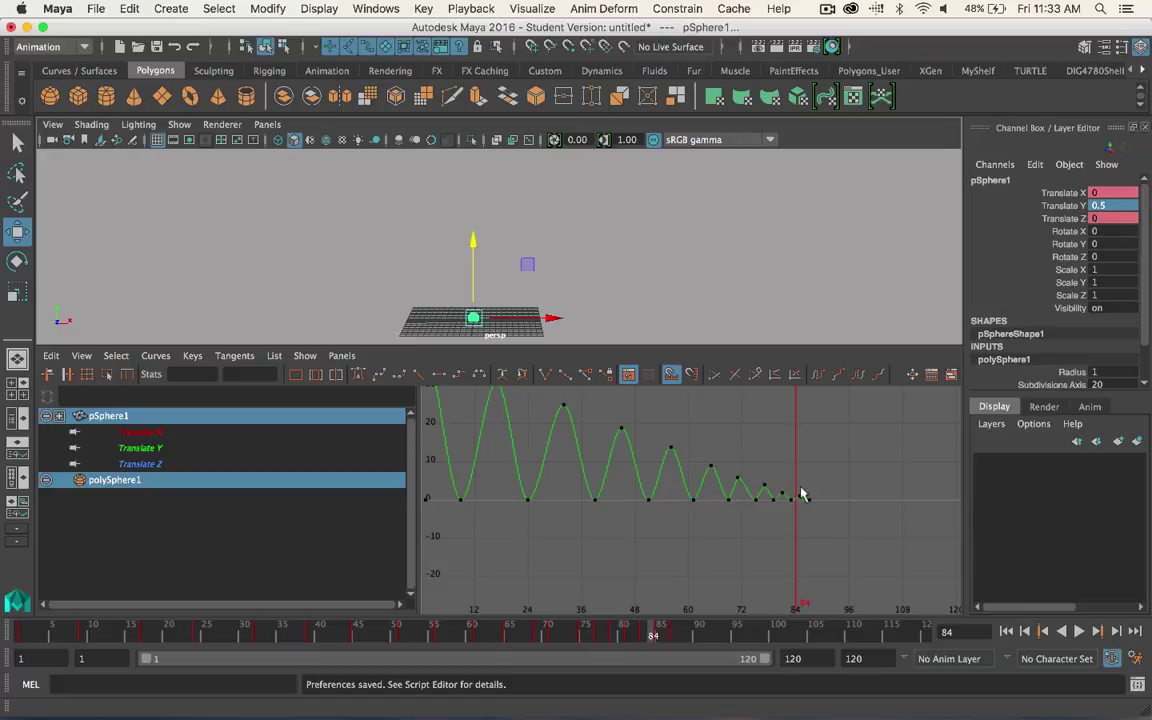
key("space")
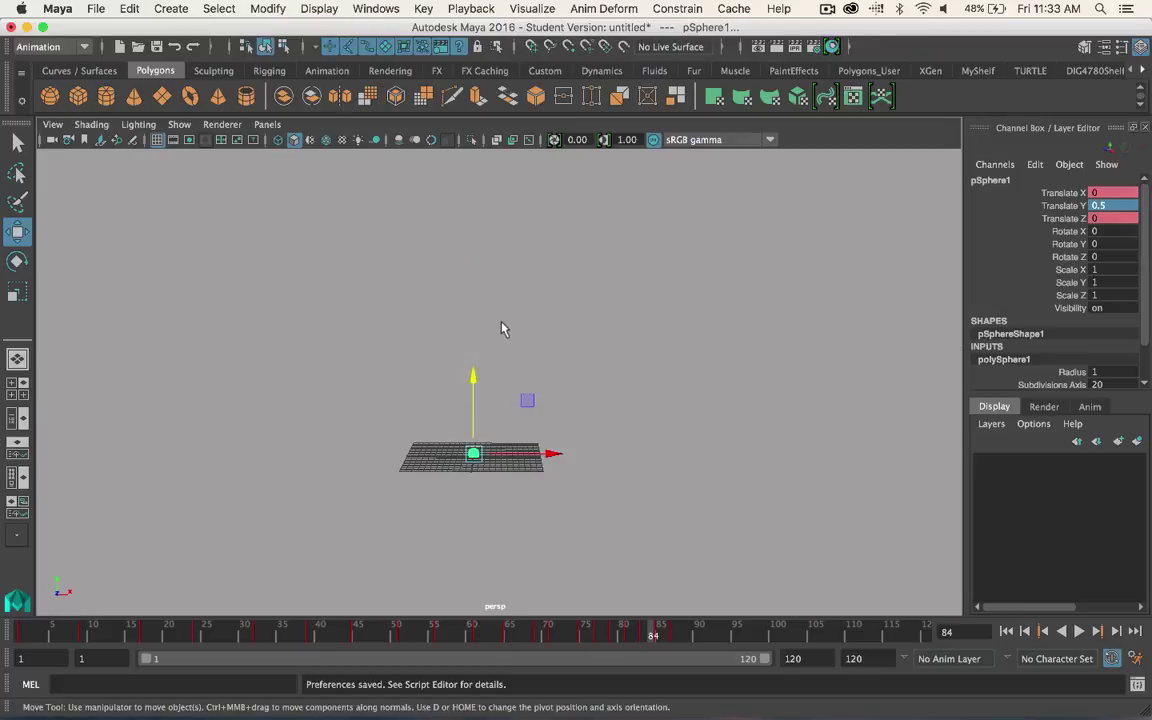
- Open the Graph Editor as a separate window and move it clear of the sphere and the timeline
left_click(372, 8)
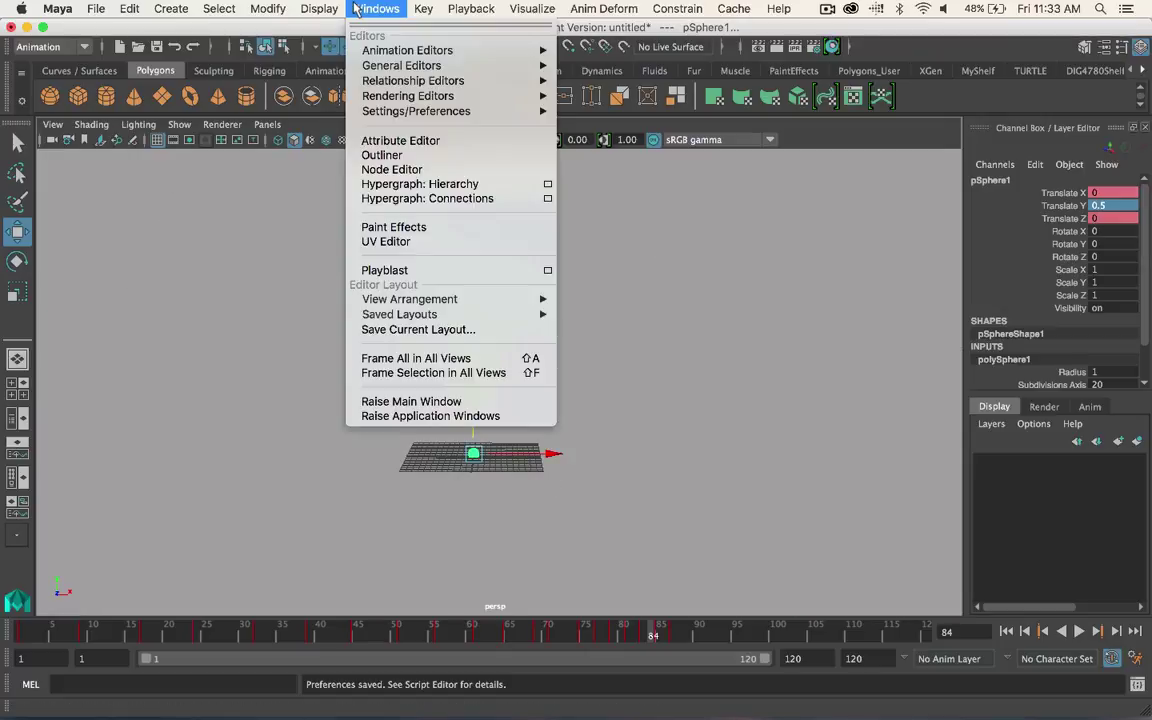
mouse_move(450, 50)
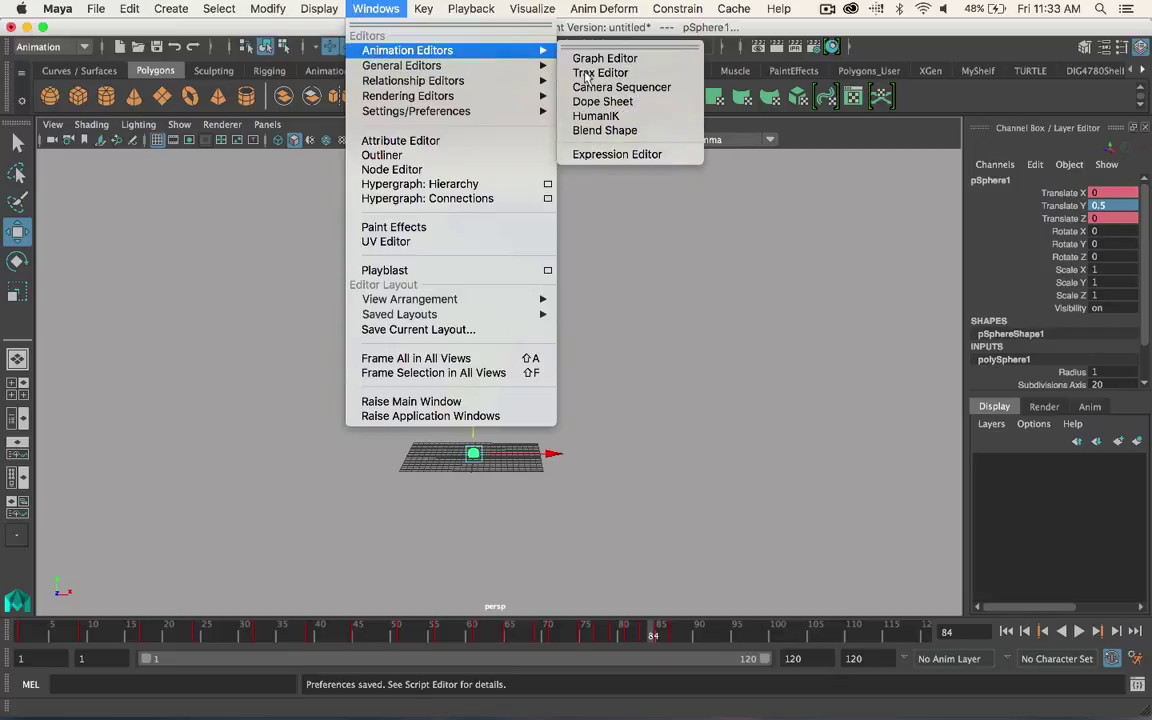
left_click(668, 58)
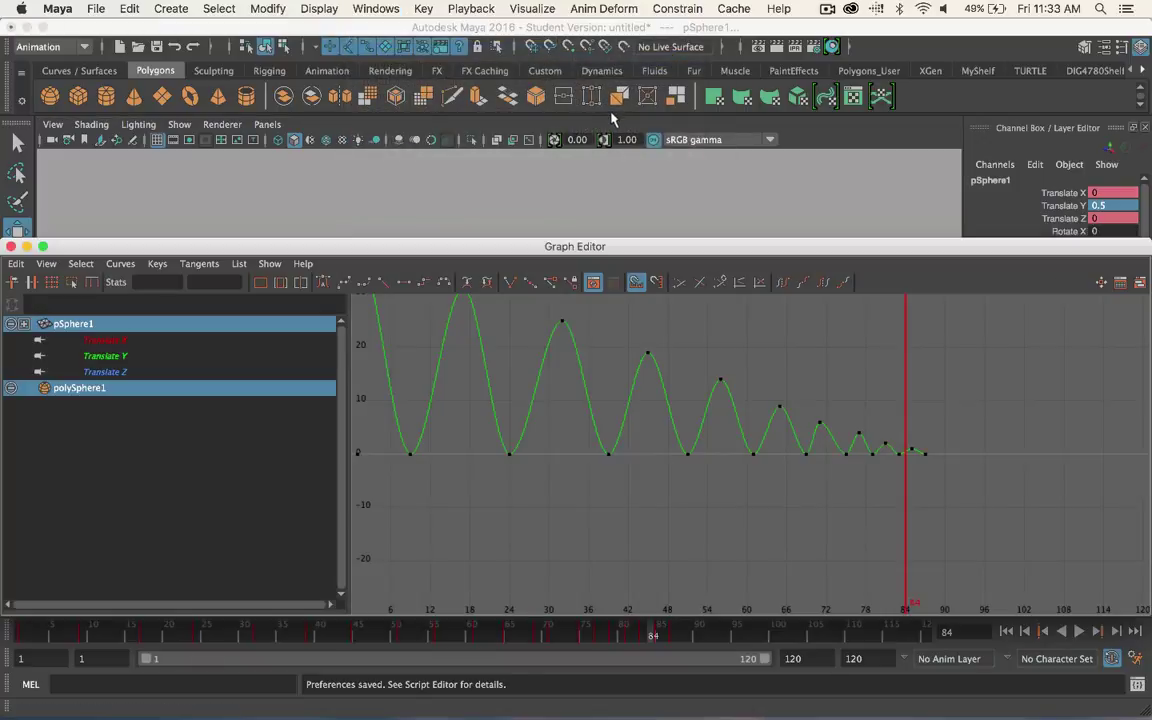
left_click_drag(600, 250, 601, 64)
- Compare the sphere's Translate X, Y and Z curves in the Graph Editor, ending with only the Translate Y curve displayed
left_click(110, 154)
left_click(111, 170)
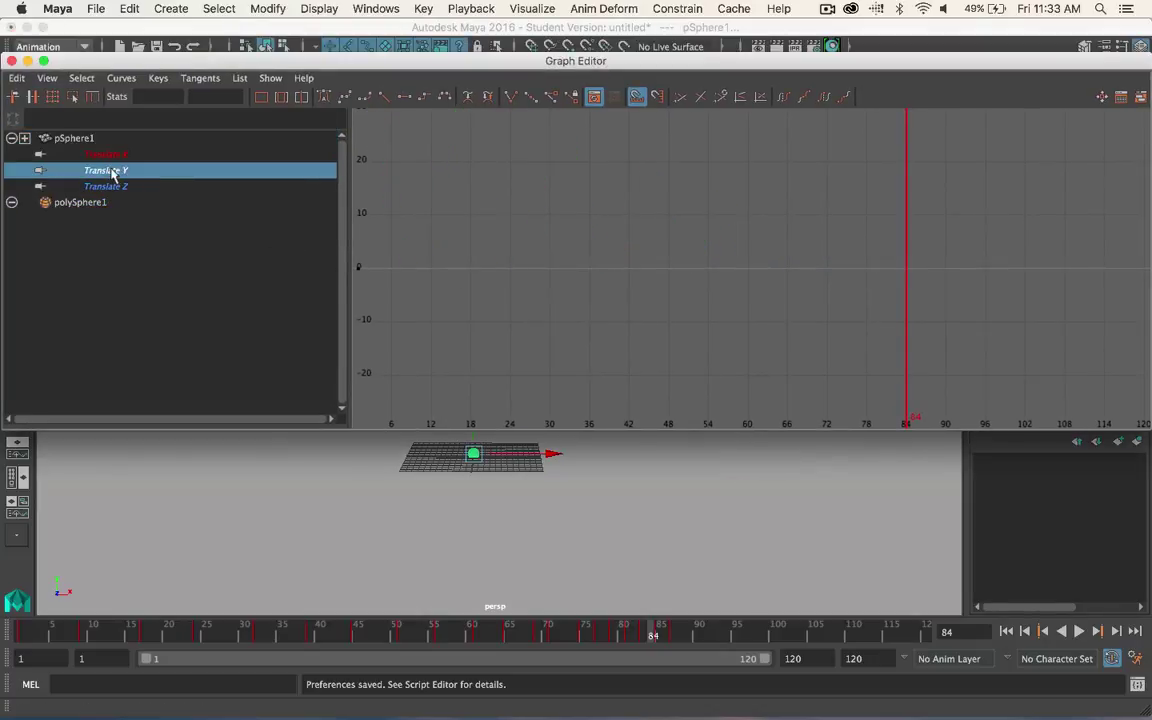
left_click(113, 185)
left_click(114, 170)
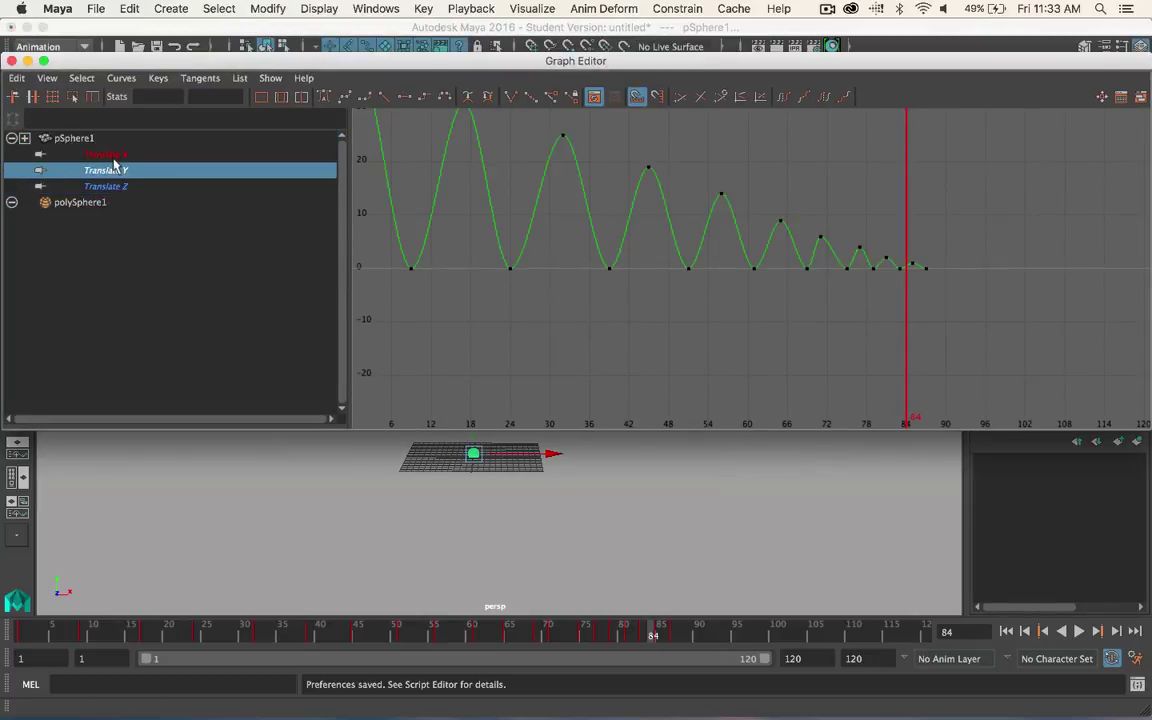
left_click(110, 154)
left_click(114, 170)
left_click(116, 185)
left_click(118, 154)
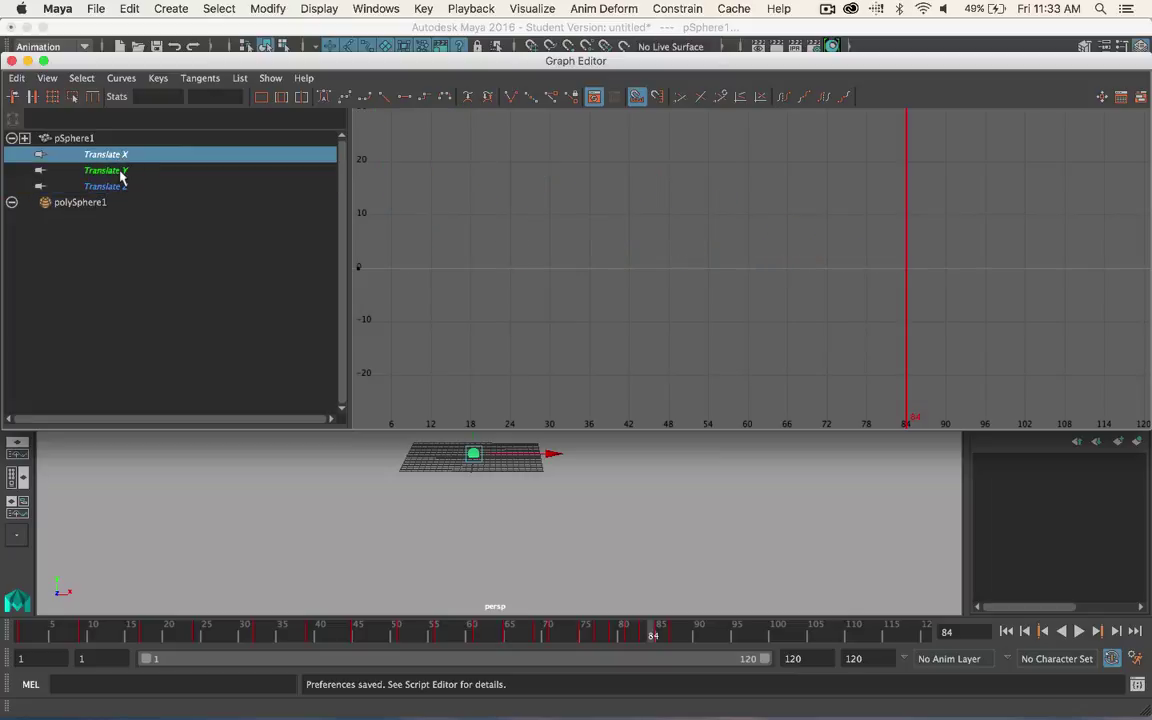
left_click(126, 170)
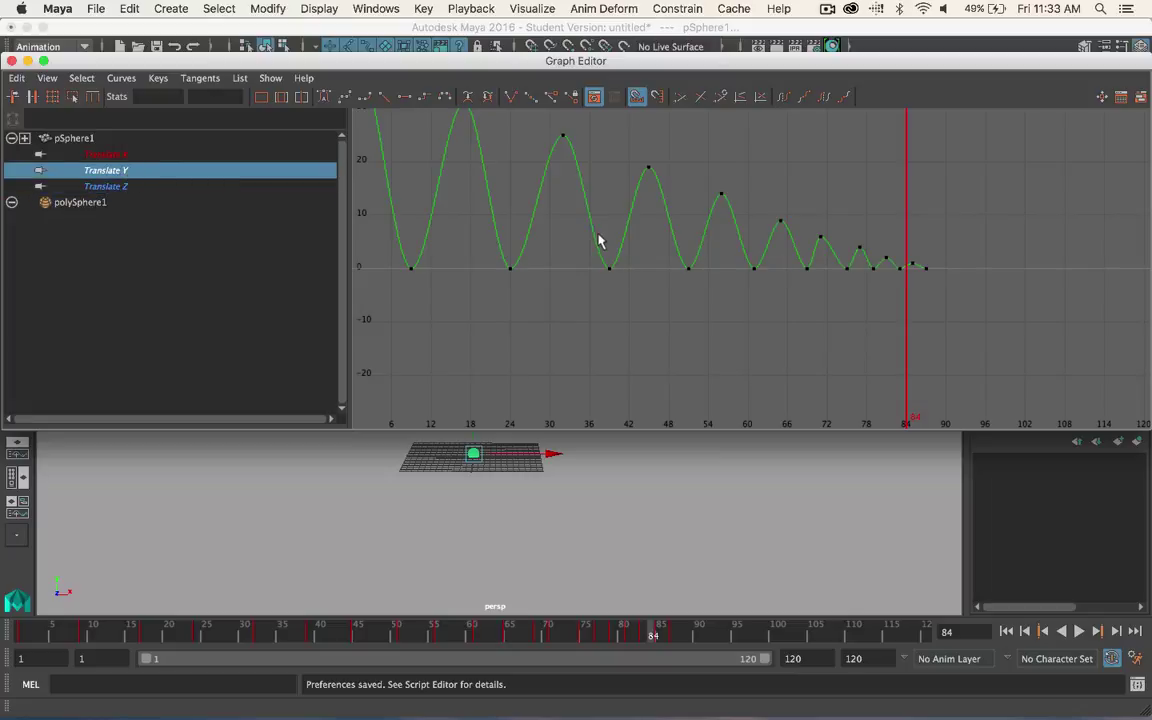
- Fit the whole Translate Y curve in the graph and inspect the tangents of the peak keys at frames 1 and 17
left_click(261, 96)
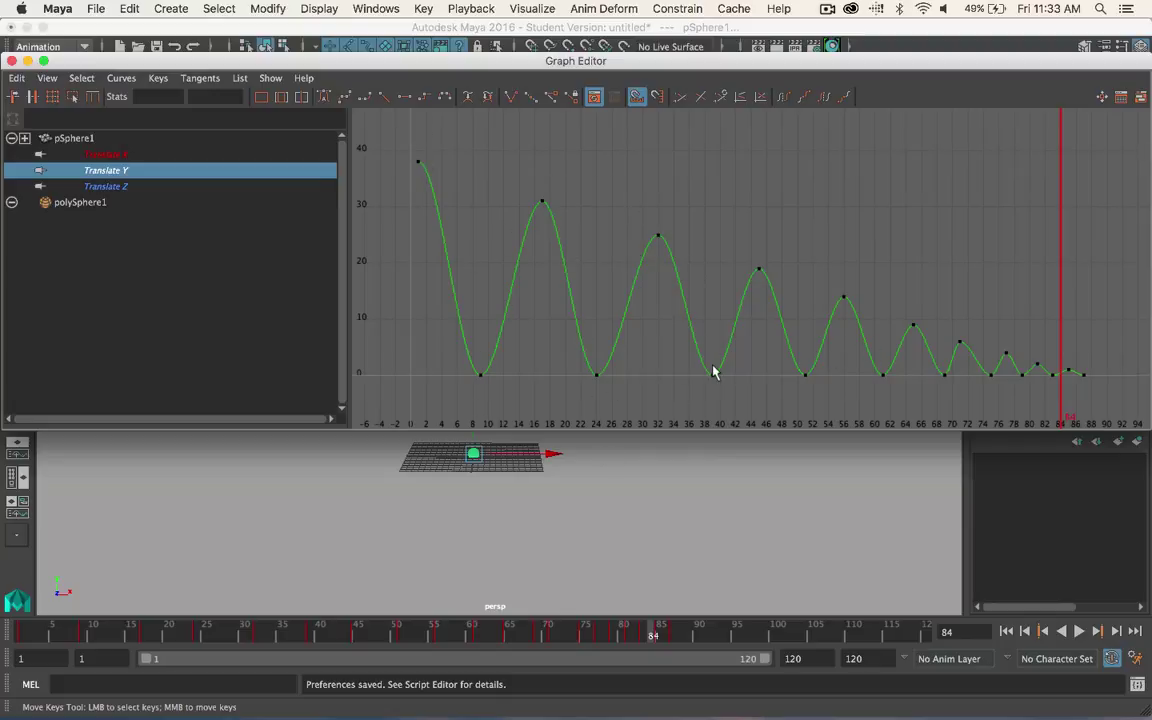
left_click(418, 162)
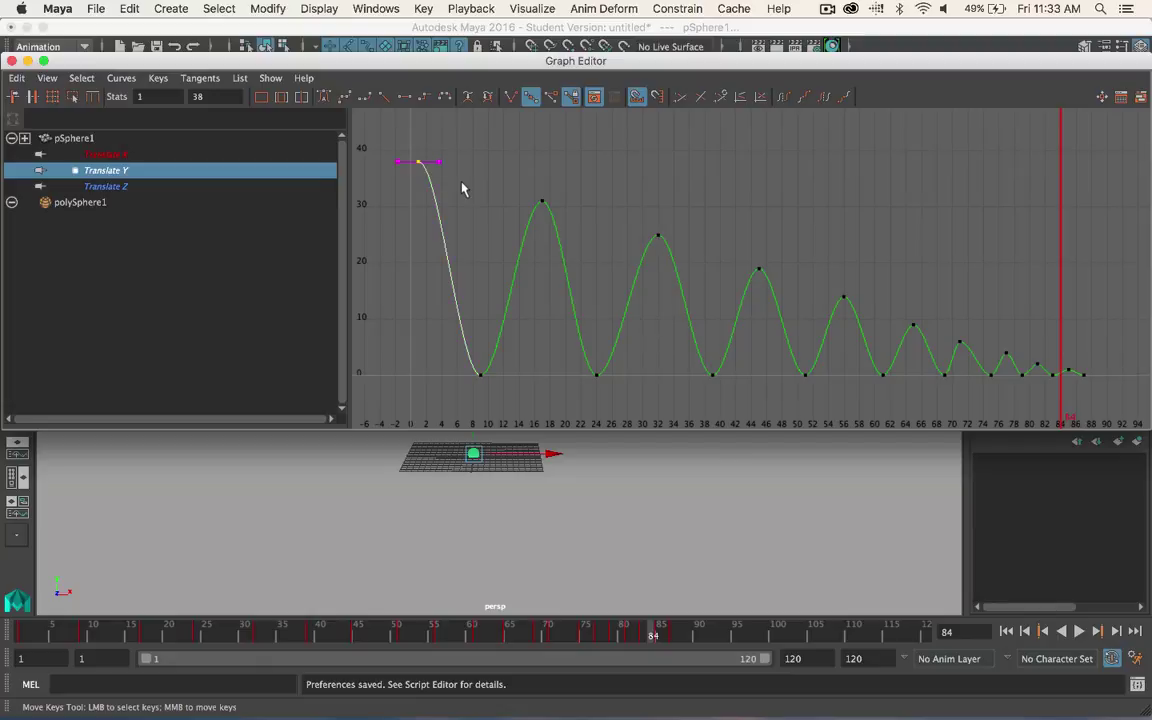
left_click(541, 201)
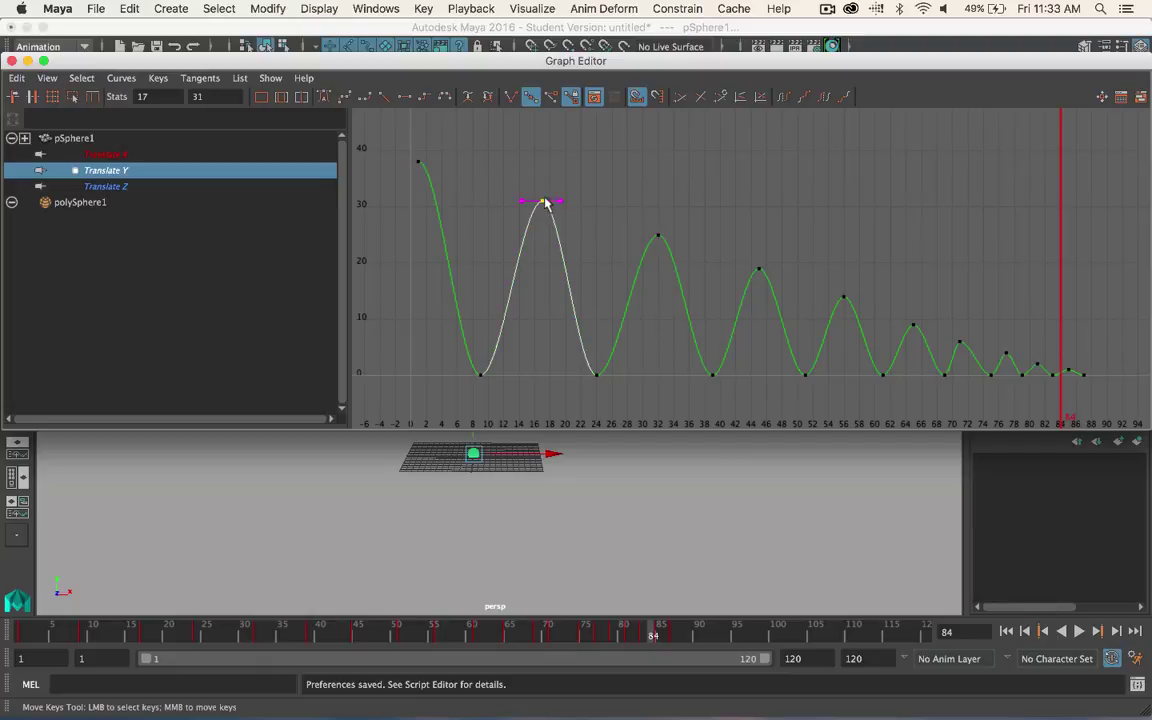
- Try moving the peak key at frame 17 to frame 23 on the Translate Y curve, and undo the move
middle_click_drag(497, 170, 587, 219)
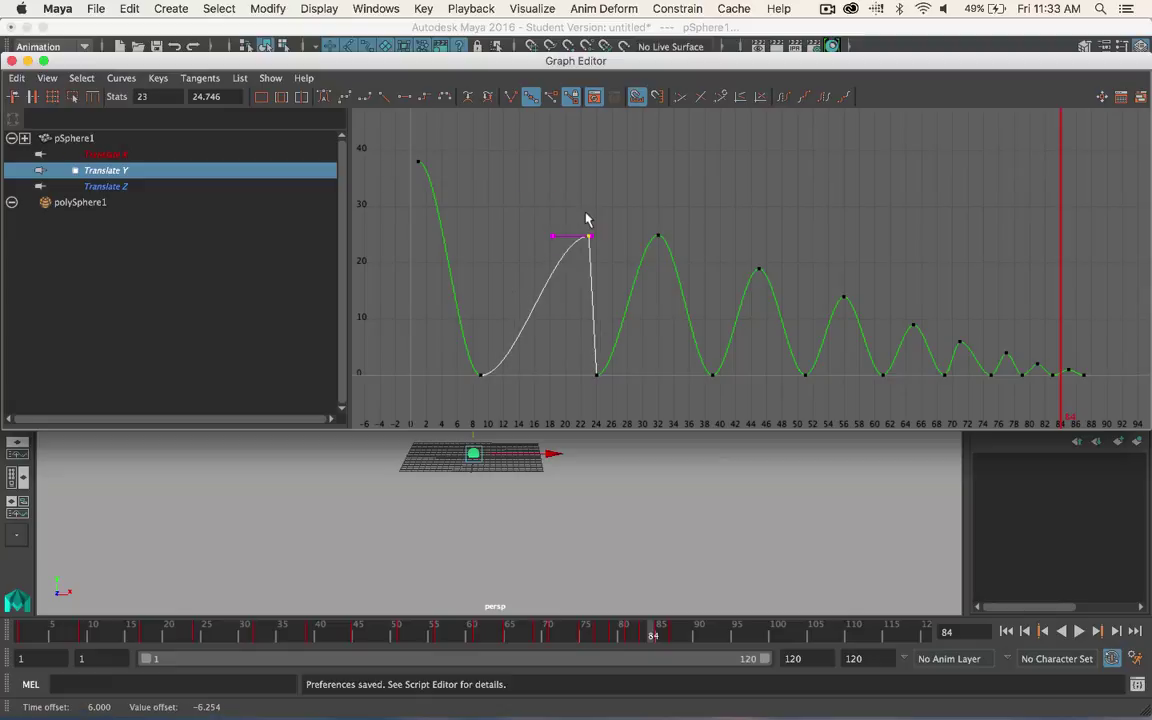
key("super+z")
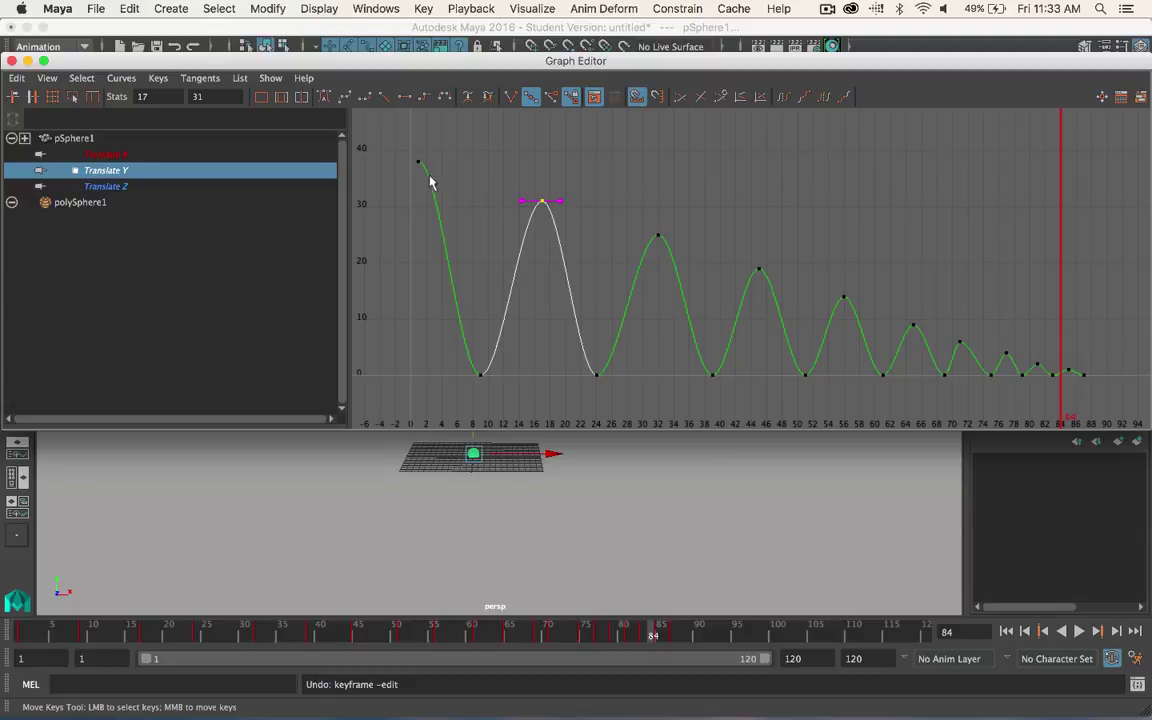
left_click_drag(398, 150, 1100, 416)
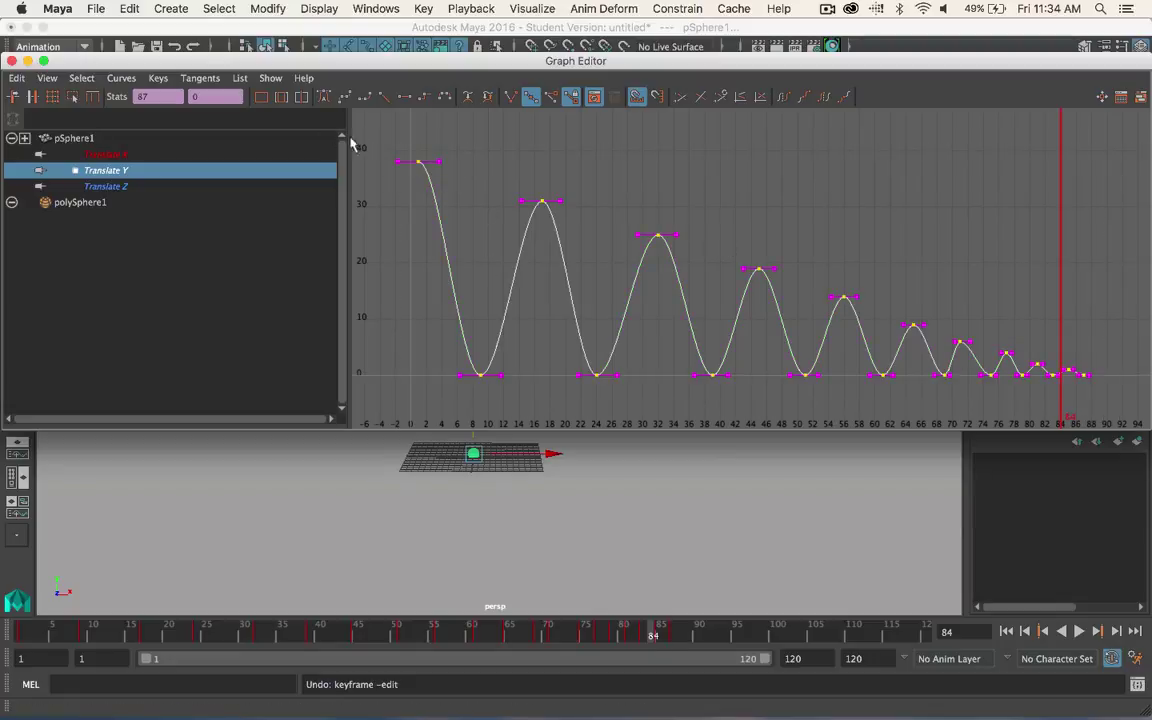
left_click(1114, 392)
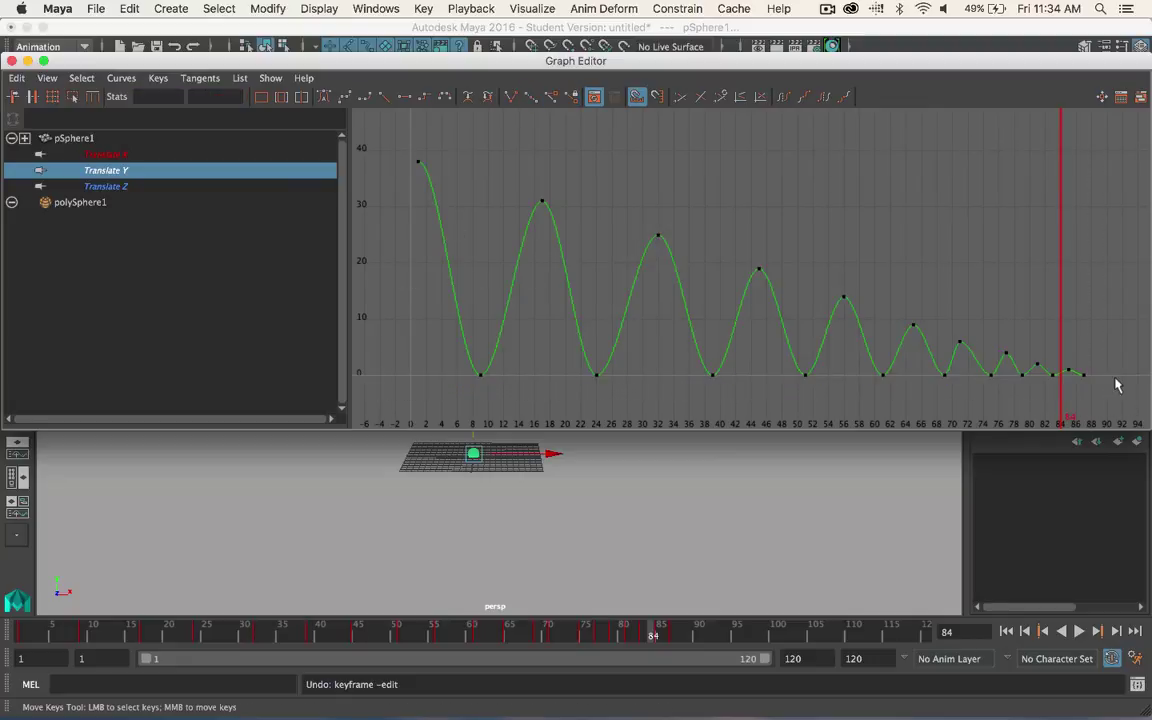
- Free the tangent weights of all Translate Y keys and slightly lengthen the tangents of the peak key at frame 17
left_click(1041, 373)
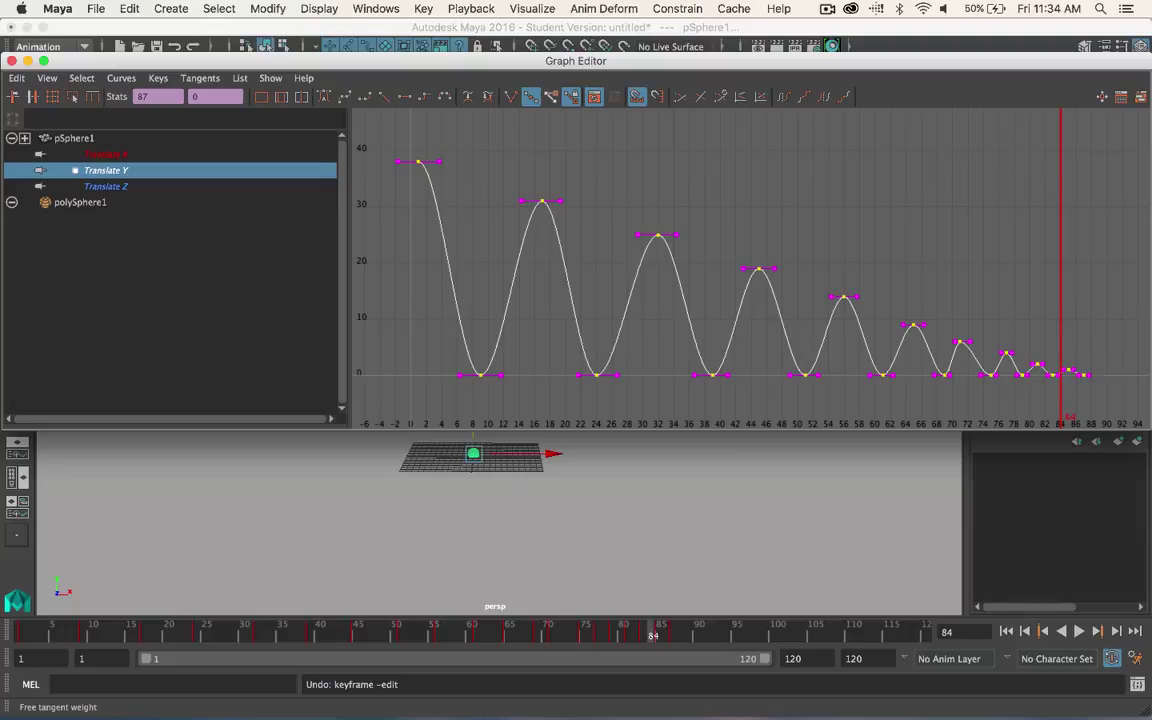
left_click(551, 96)
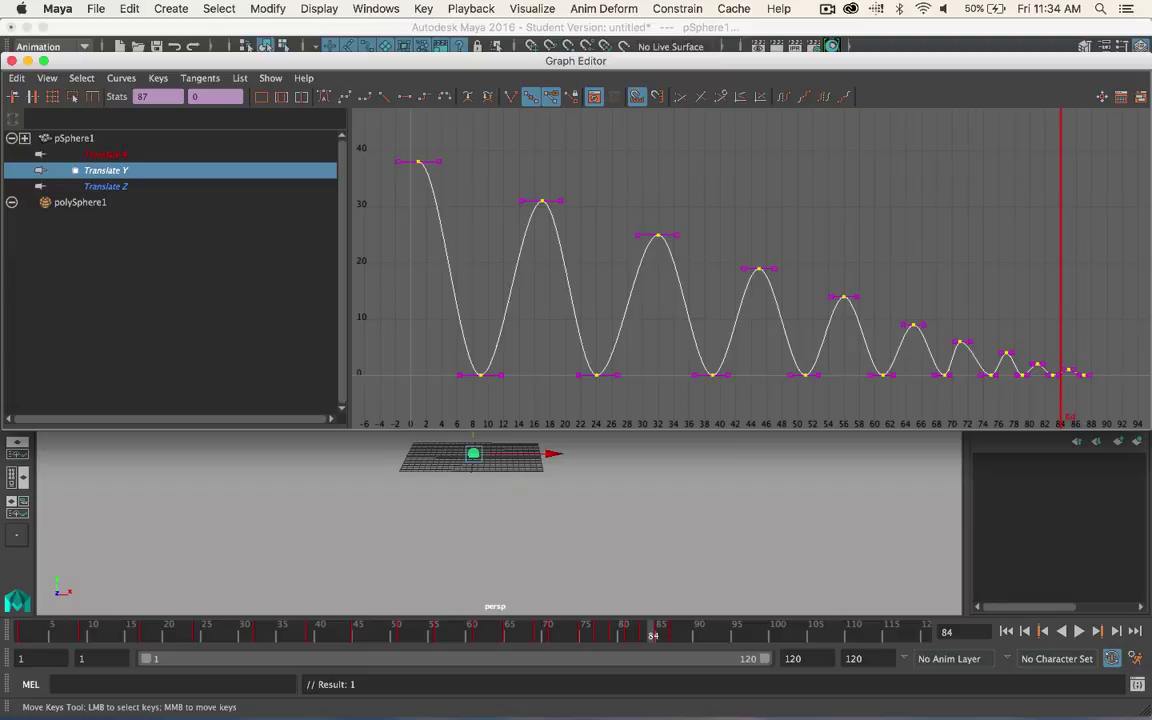
middle_click_drag(560, 199, 578, 216)
key("ctrl+z")
left_click(558, 201)
scroll(560, 200, "down", 3)
scroll(646, 230, "down", 3)
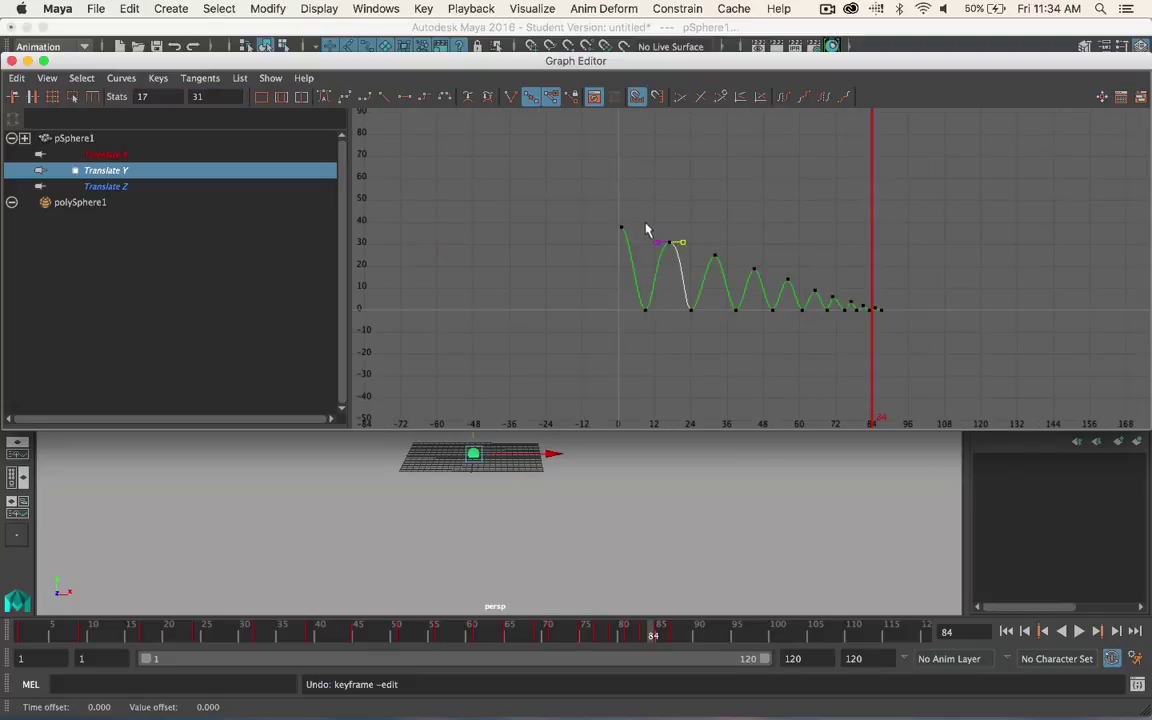
middle_click_drag(646, 224, 674, 224)
key("ctrl+z")
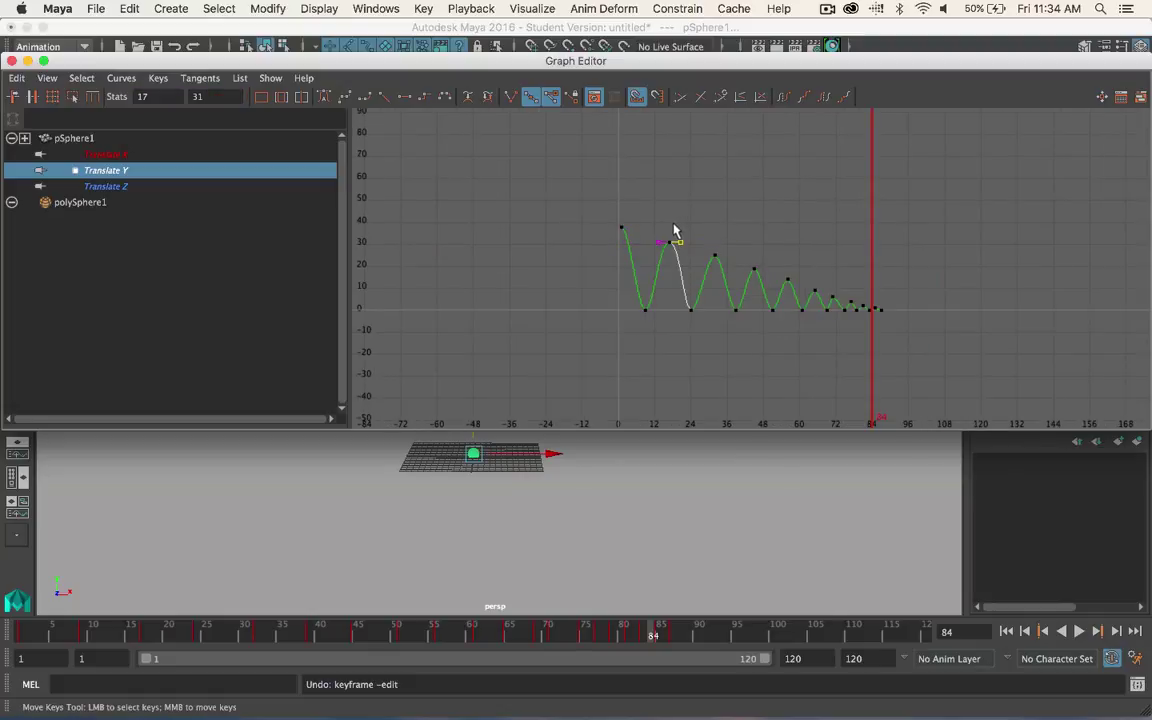
- Select all Translate Y keys and examine their weighted tangent handles with the whole curve in view
key("f")
scroll(758, 270, "up", 2)
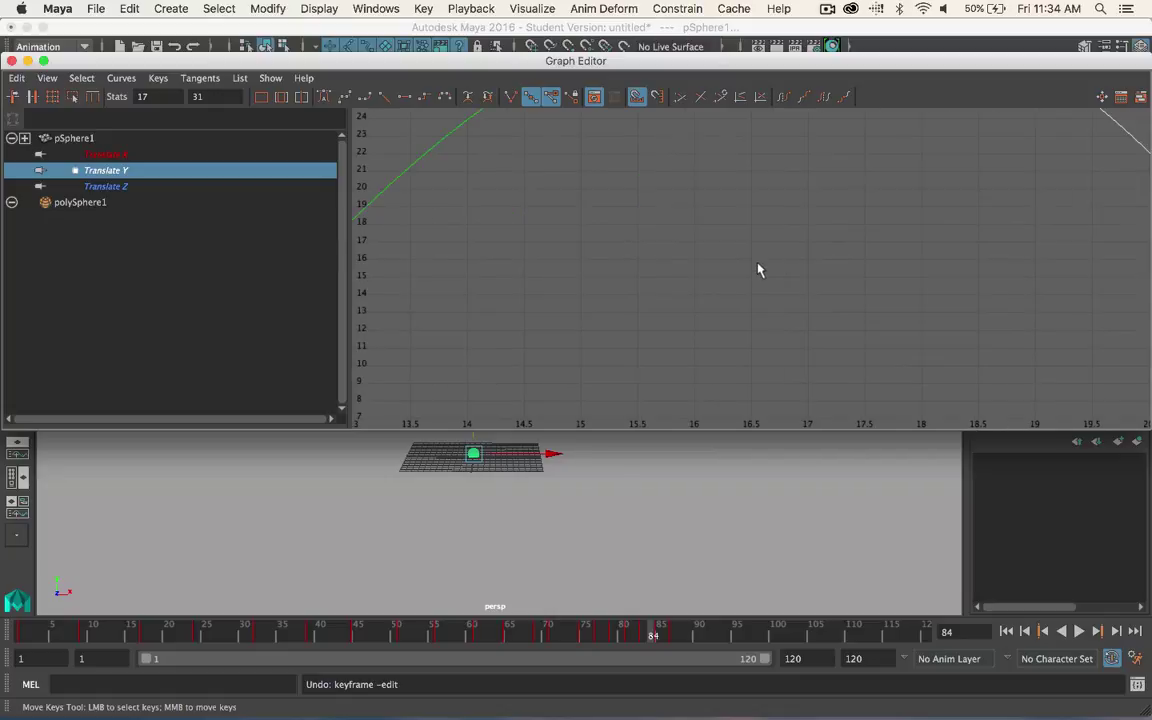
scroll(758, 270, "down", 3)
scroll(760, 267, "down", 3)
left_click(619, 201)
left_click_drag(619, 201, 1147, 363)
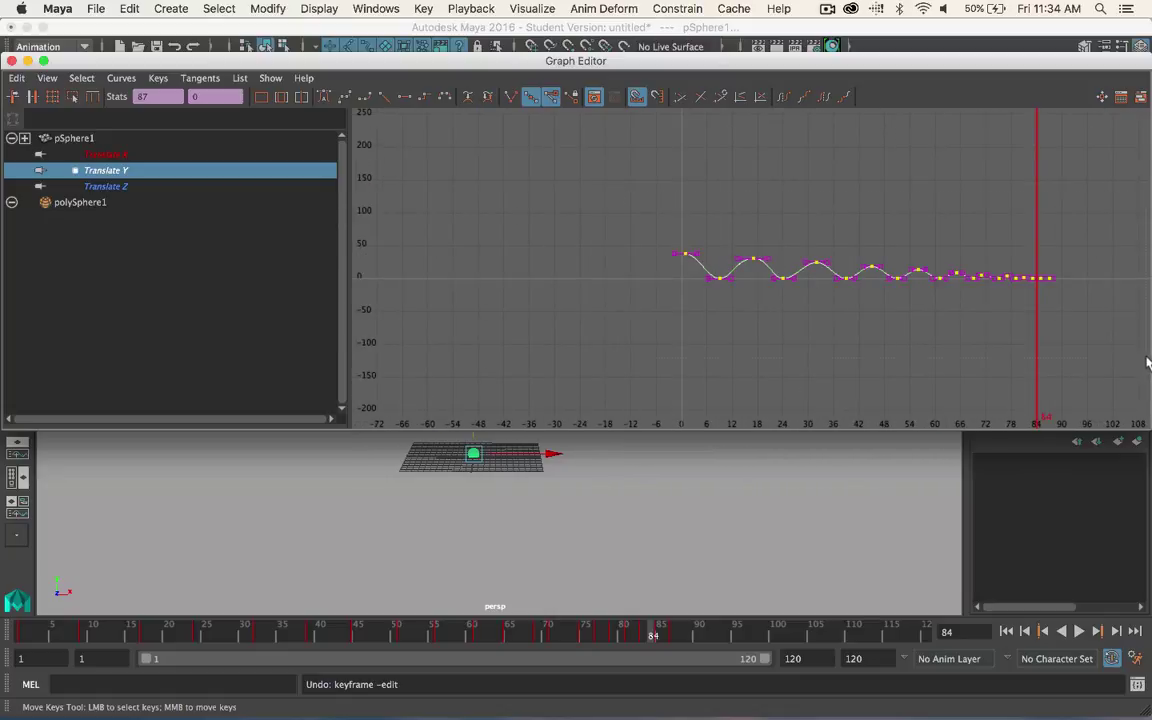
key("f")
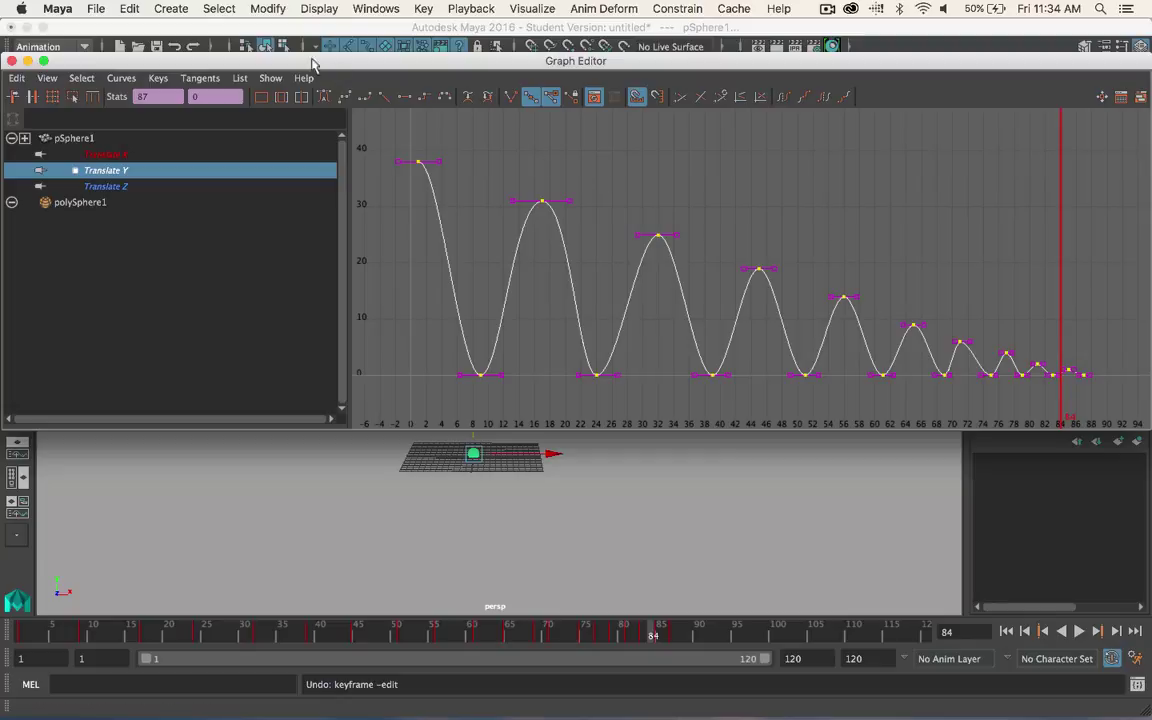
- Lengthen the first key's horizontal tangent by about 11 frames so the ball hangs longer before dropping
left_click_drag(433, 142, 450, 186)
key("a")
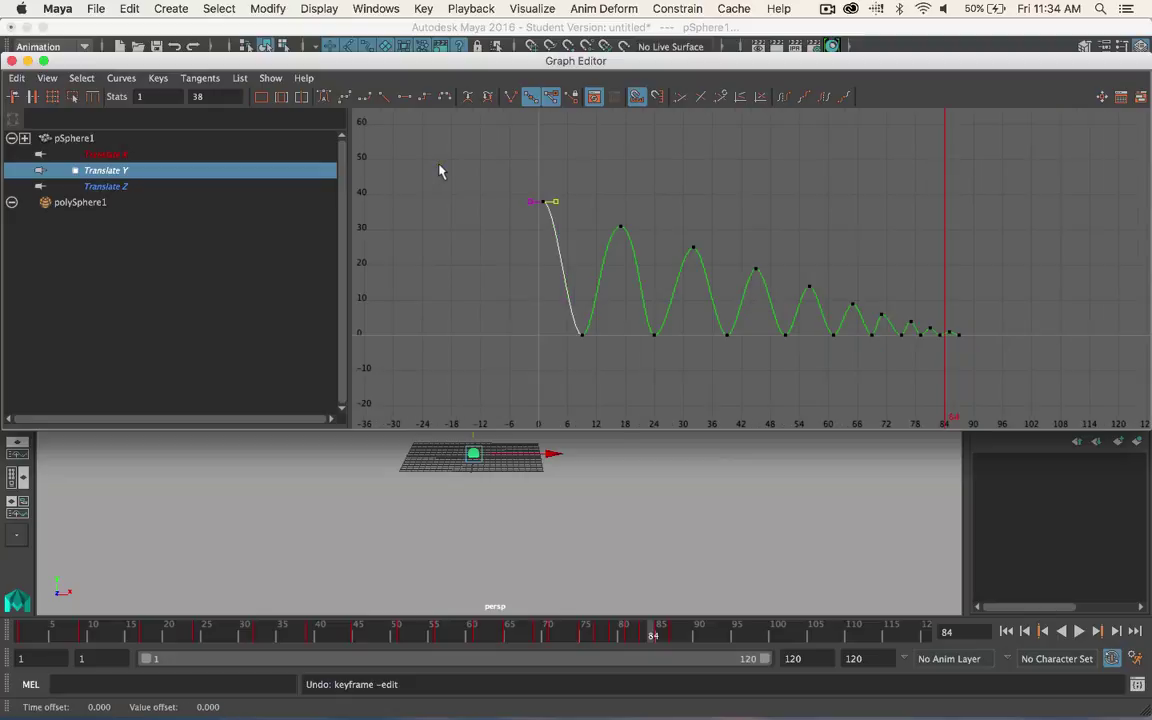
left_click_drag(557, 204, 610, 206)
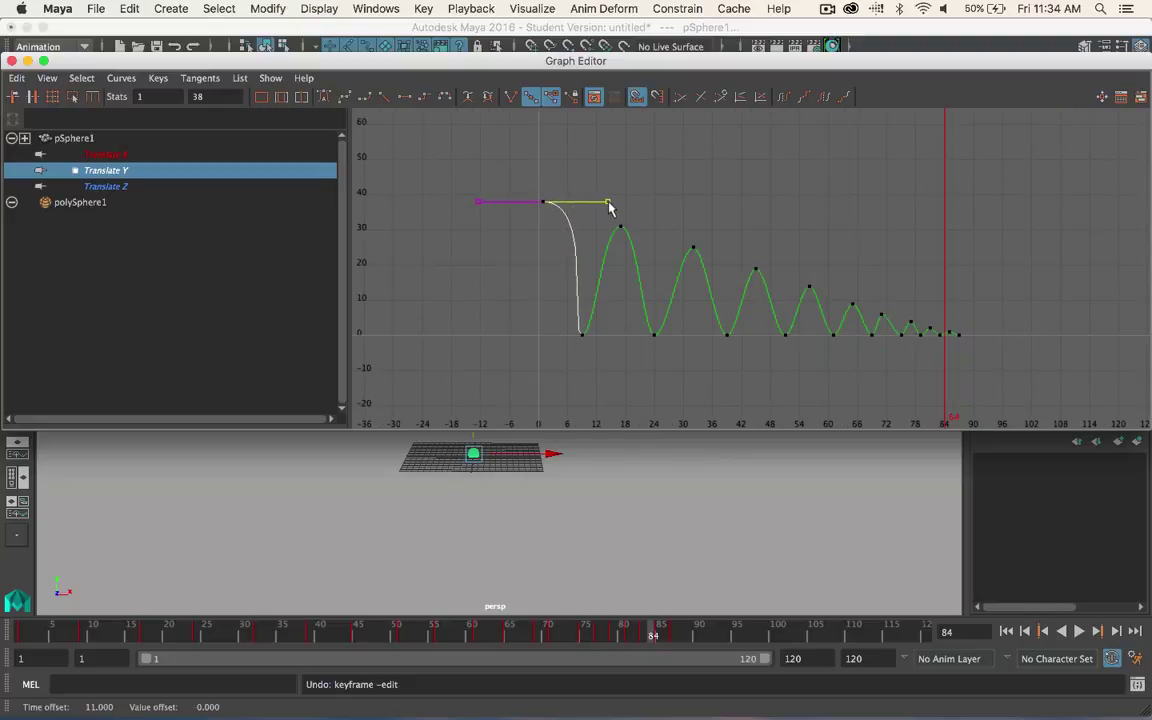
scroll(610, 206, "down", 3)
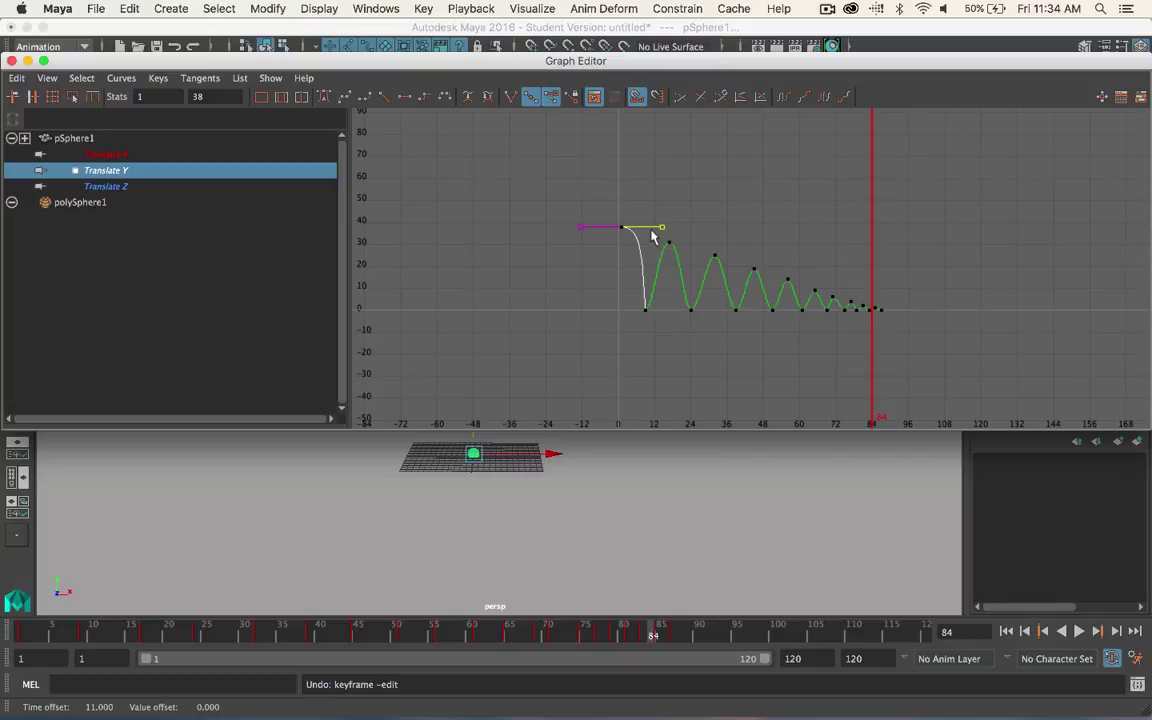
key("f")
scroll(866, 224, "up", 2)
key("a")
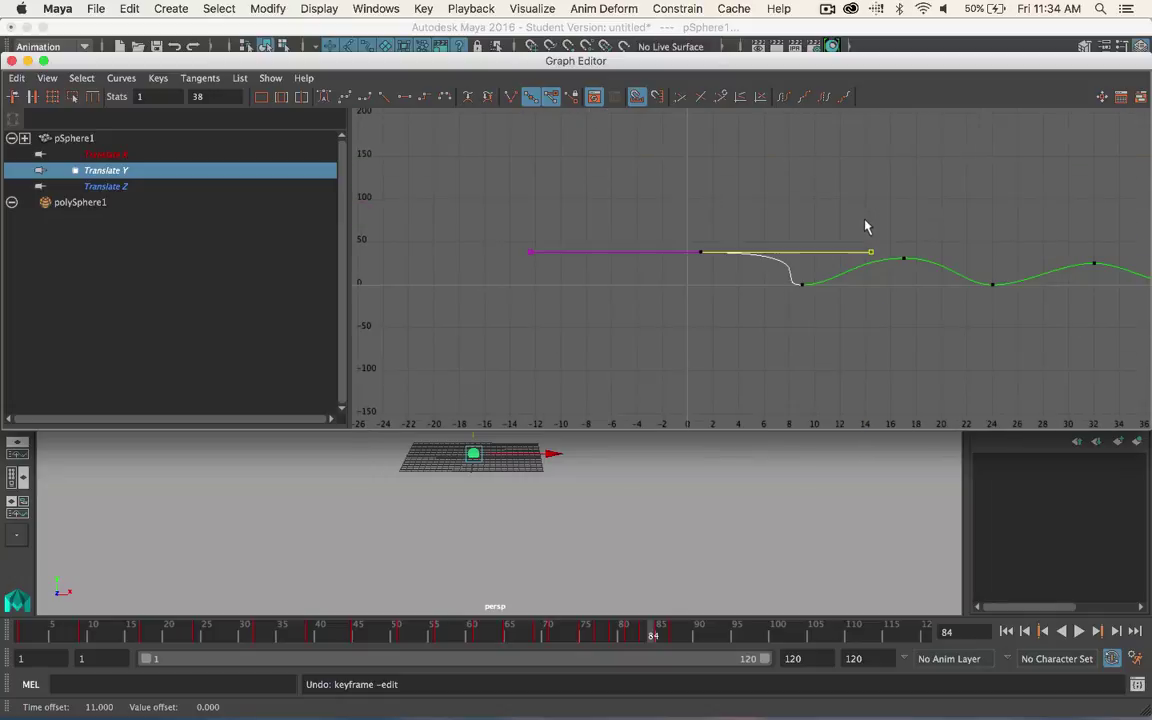
left_click(281, 99)
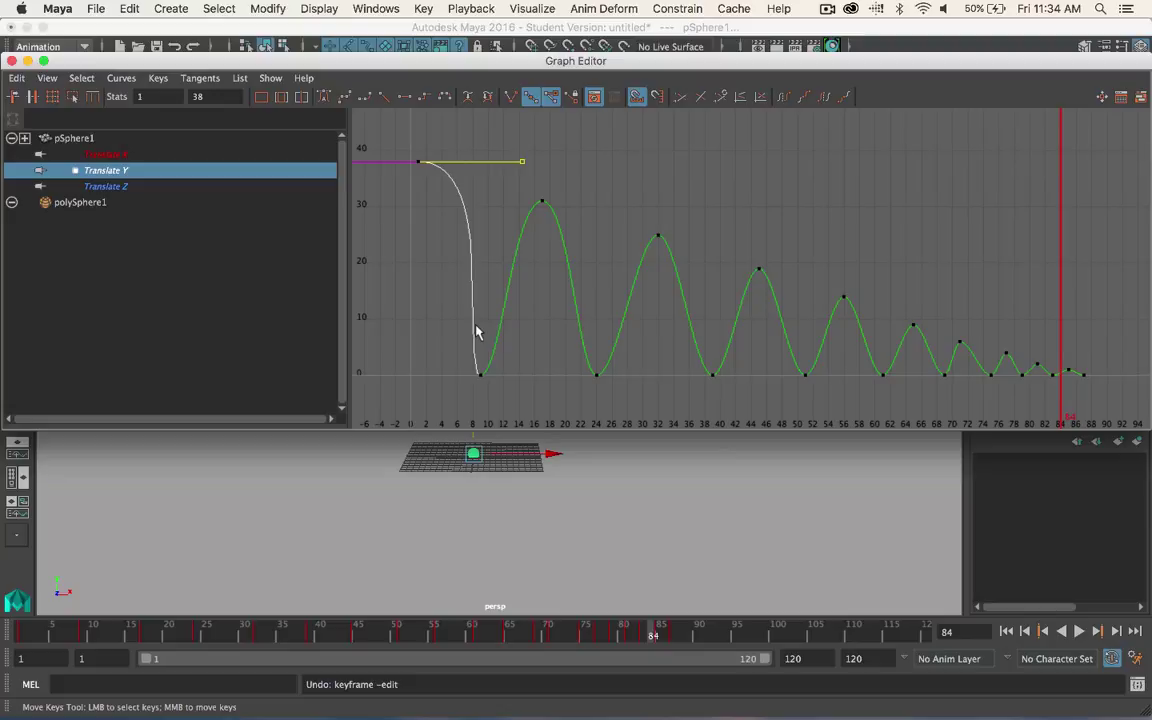
- Break the tangents of all the ground-contact keys on the Translate Y curve, from frame 9 to frame 87
left_click_drag(440, 345, 493, 388)
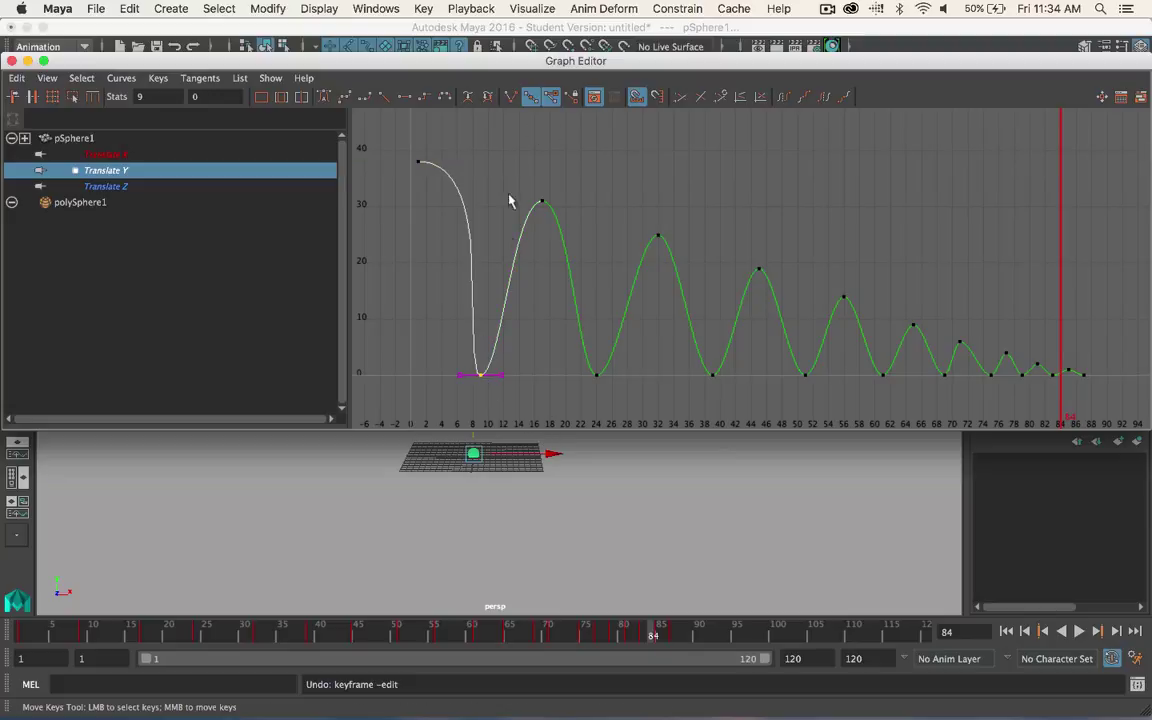
left_click(459, 377)
middle_click_drag(476, 406, 576, 404)
key("a")
left_click_drag(513, 315, 818, 331)
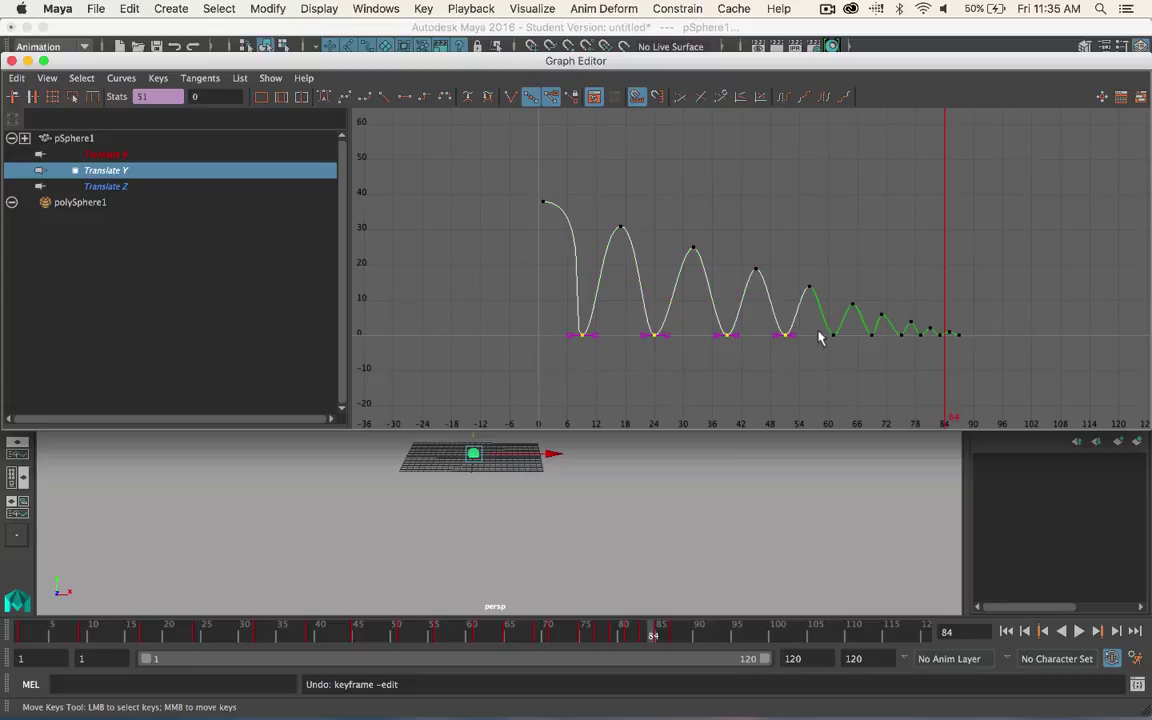
left_click_drag(890, 376, 896, 337, "shift")
left_click(512, 97)
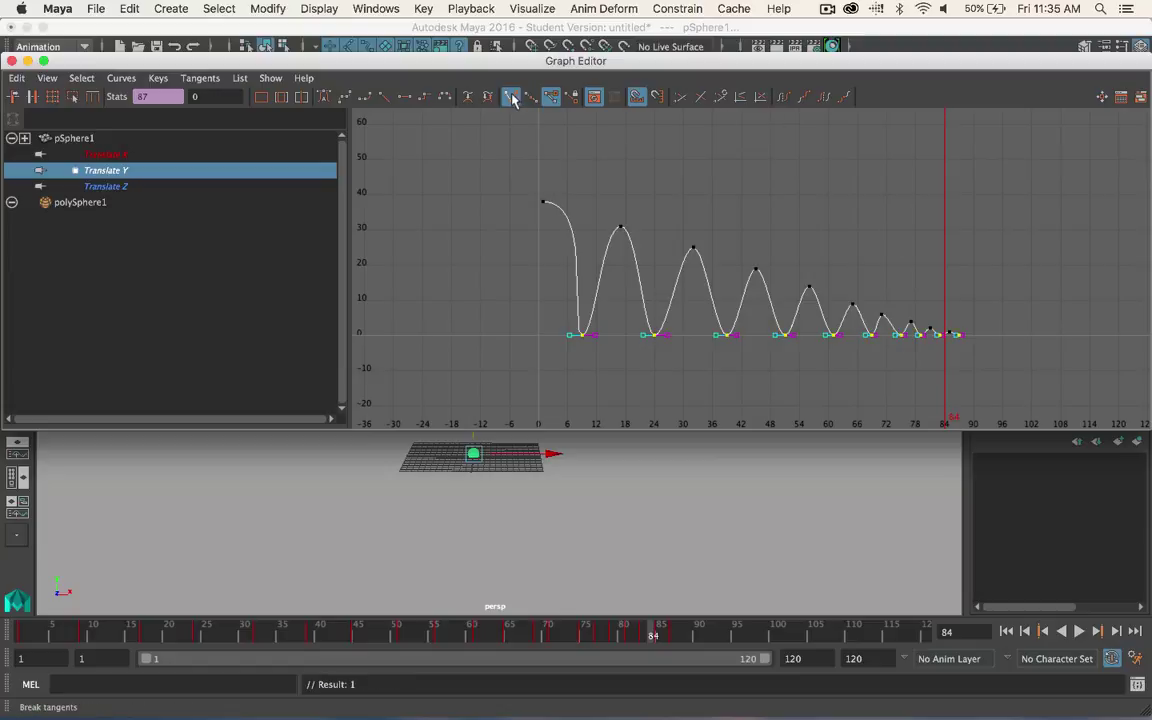
- Try stretching the incoming tangent of the ground key at frame 9 horizontally by about 9 frames and check the curve
left_click(573, 347)
scroll(571, 340, "down", 2)
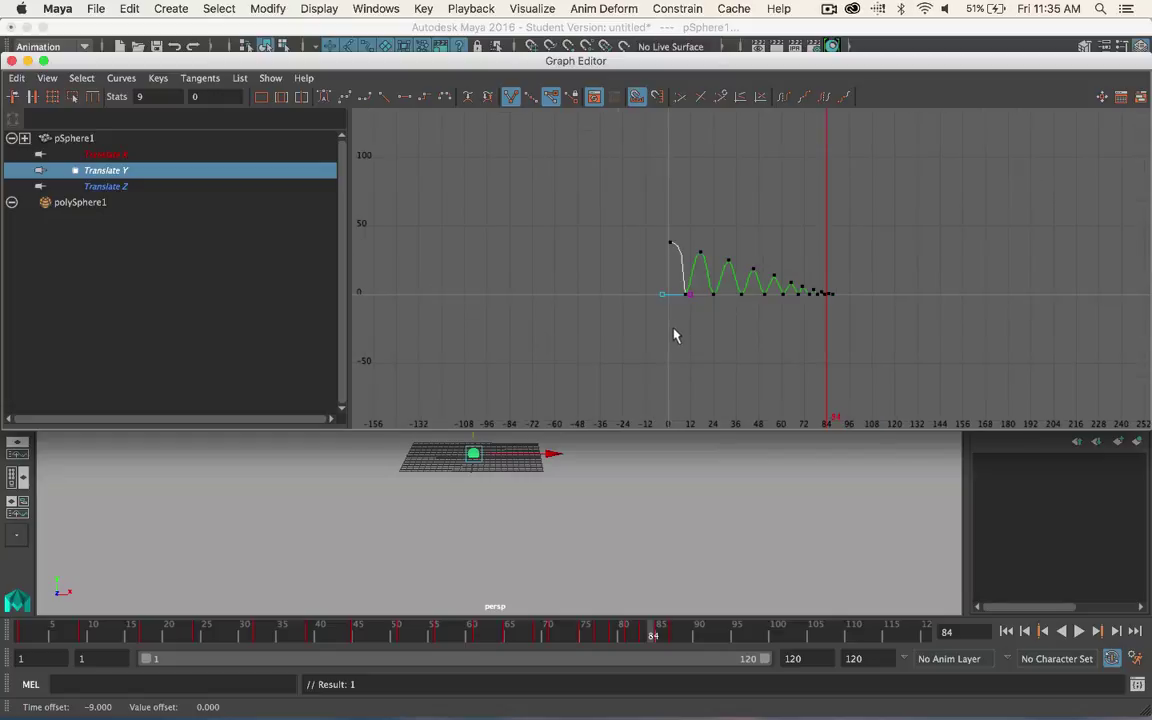
key("f")
scroll(781, 323, "down", 5)
scroll(779, 321, "up", 1)
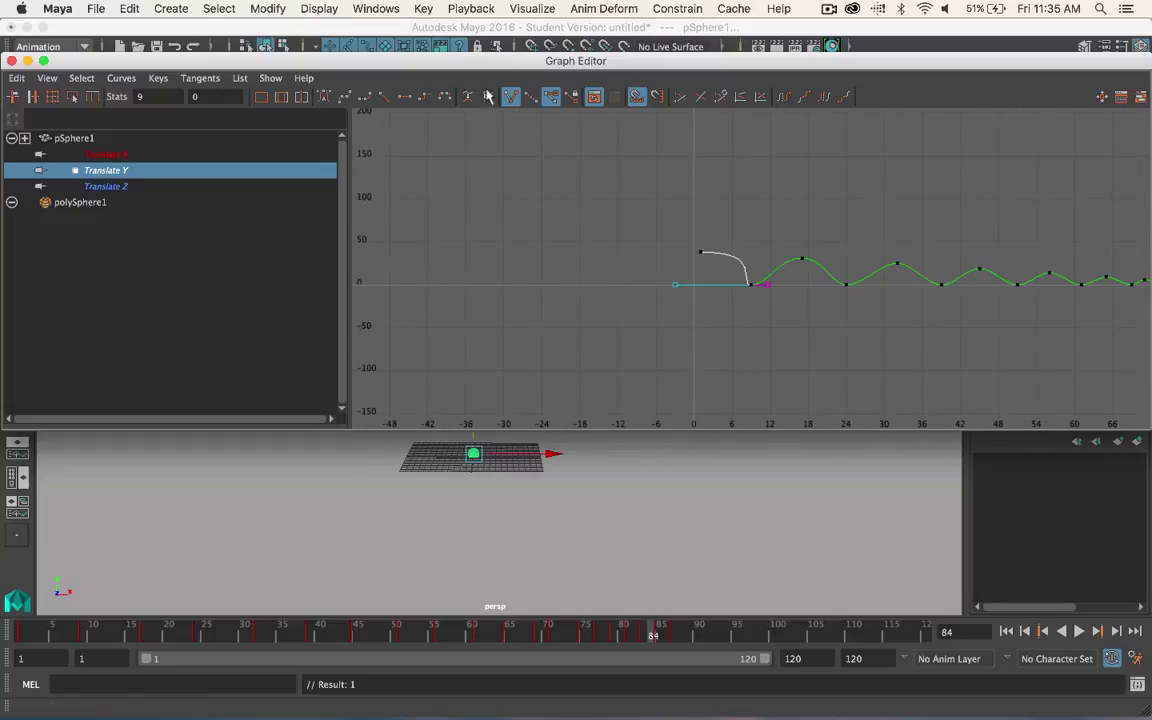
scroll(787, 239, "down", 1)
middle_click_drag(787, 239, 599, 219, "alt")
scroll(660, 238, "up", 4)
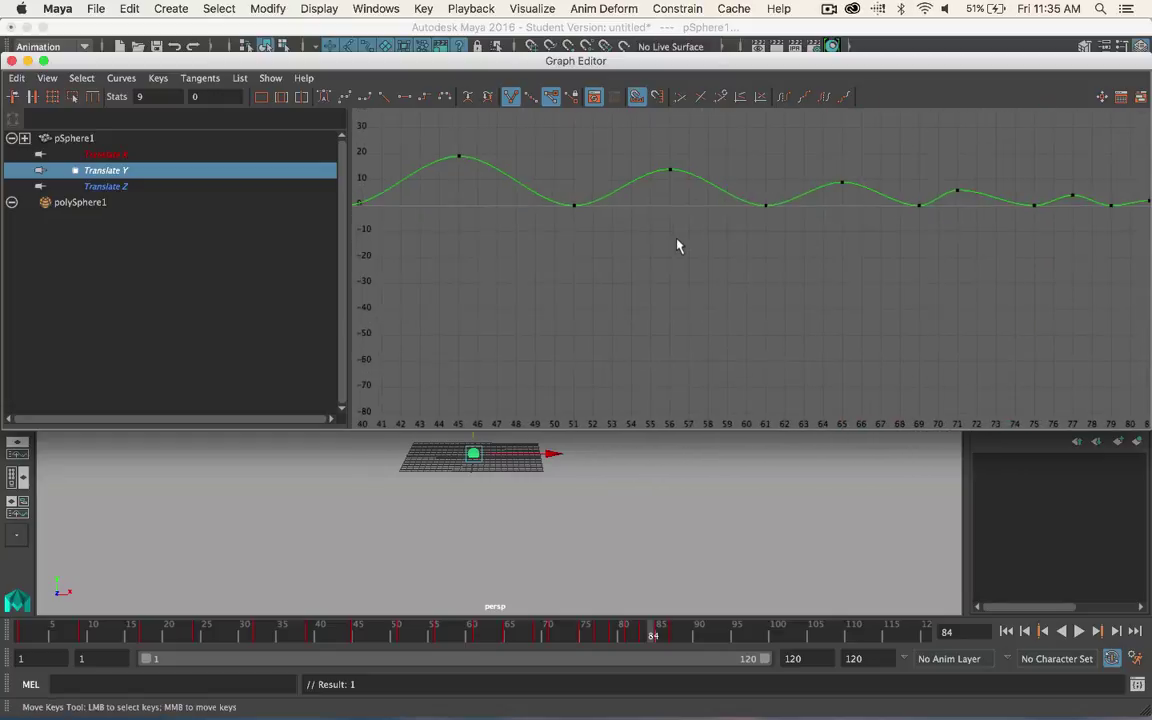
scroll(640, 234, "down", 4)
scroll(643, 239, "up", 5)
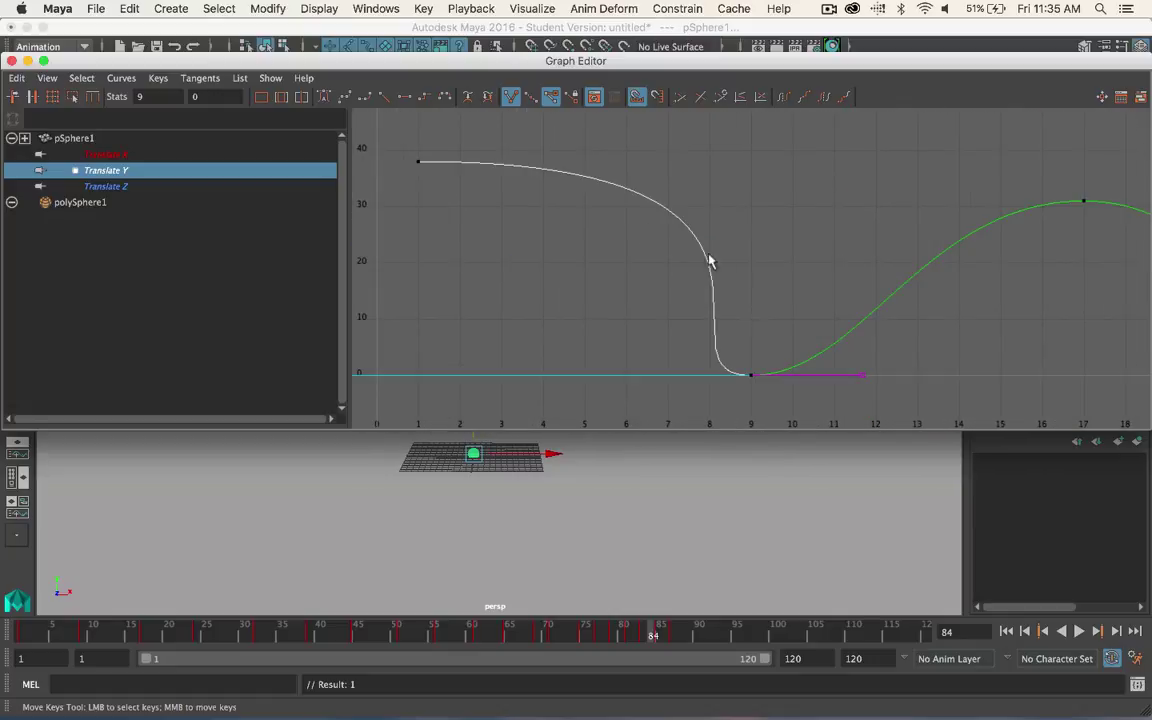
scroll(688, 241, "down", 2)
scroll(740, 265, "up", 2)
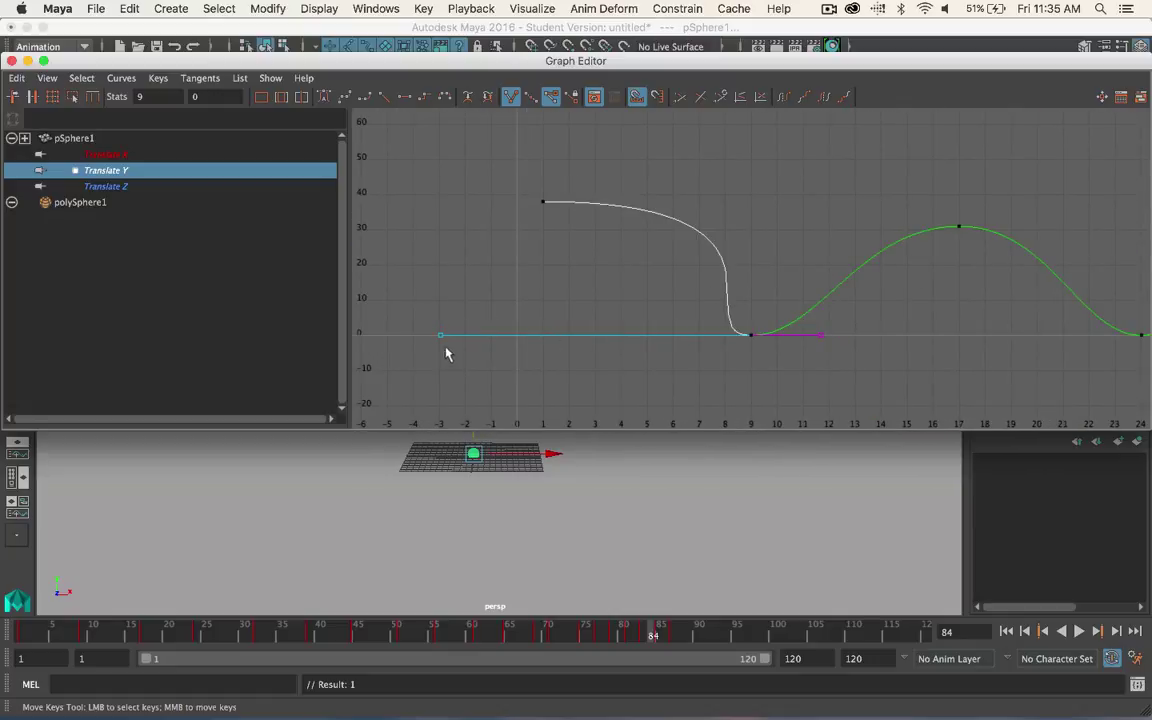
- Shorten the incoming tangent of the ground key at frame 9 and angle it steeply upward, ending near frame 7
scroll(451, 345, "down", 2)
middle_click_drag(513, 345, 575, 340, "shift")
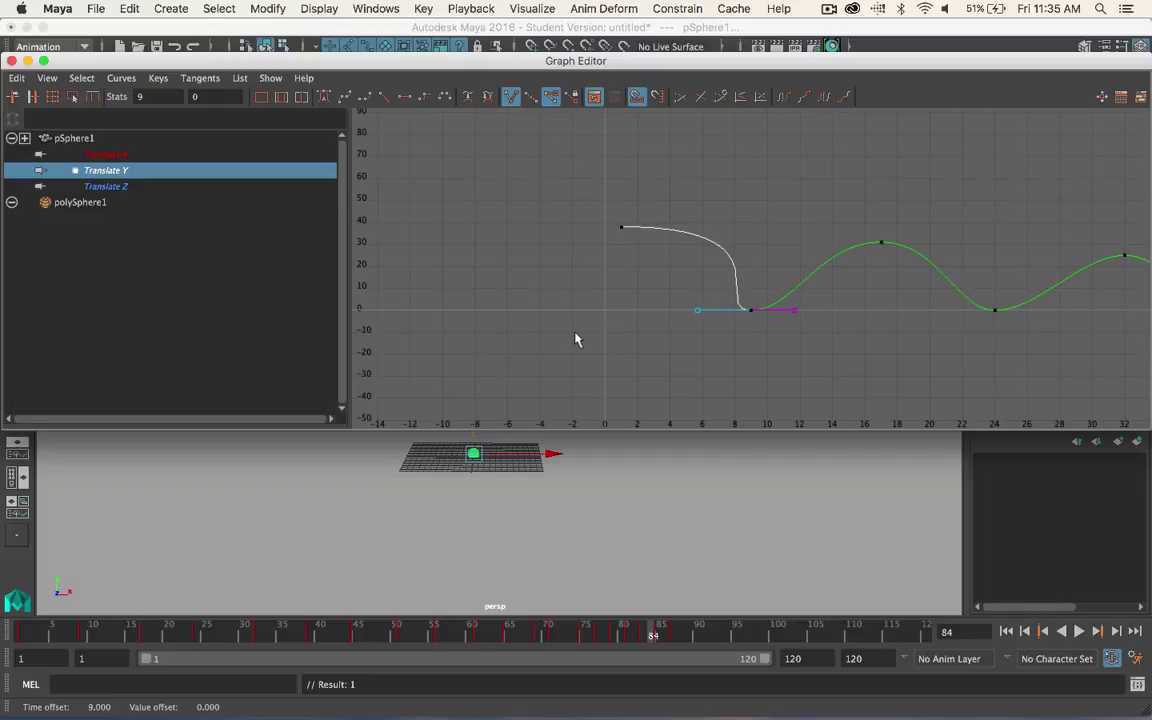
scroll(575, 340, "down", 2)
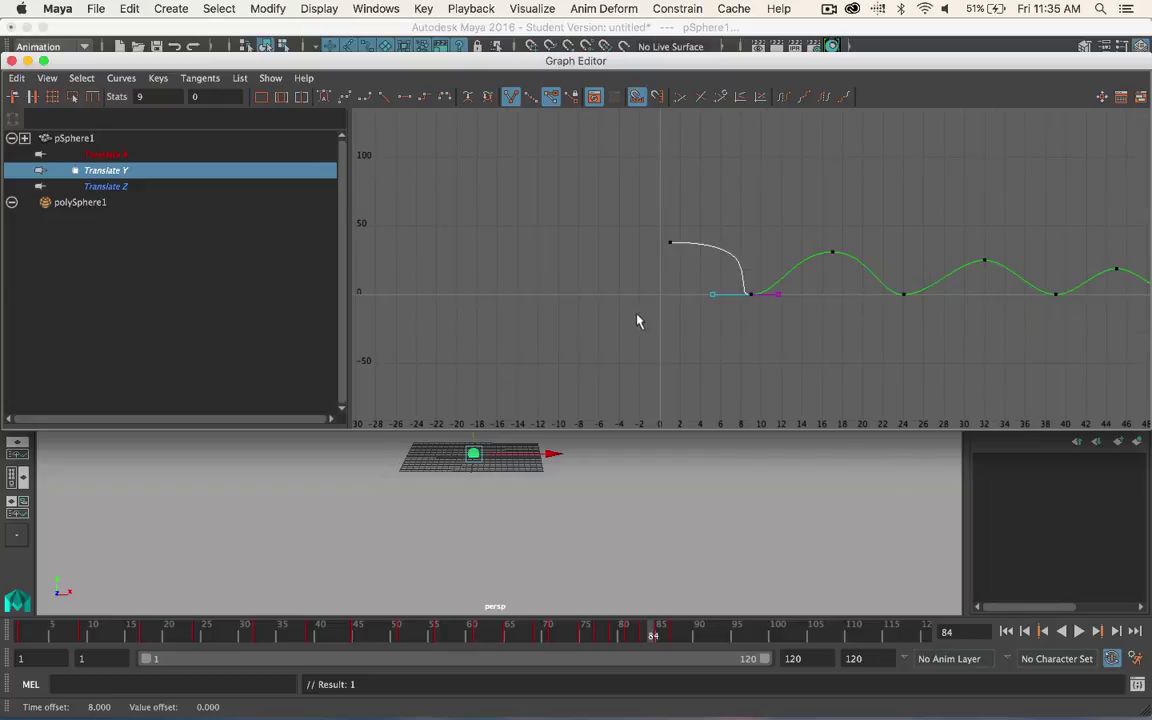
scroll(716, 297, "down", 2)
middle_click_drag(716, 300, 728, 282)
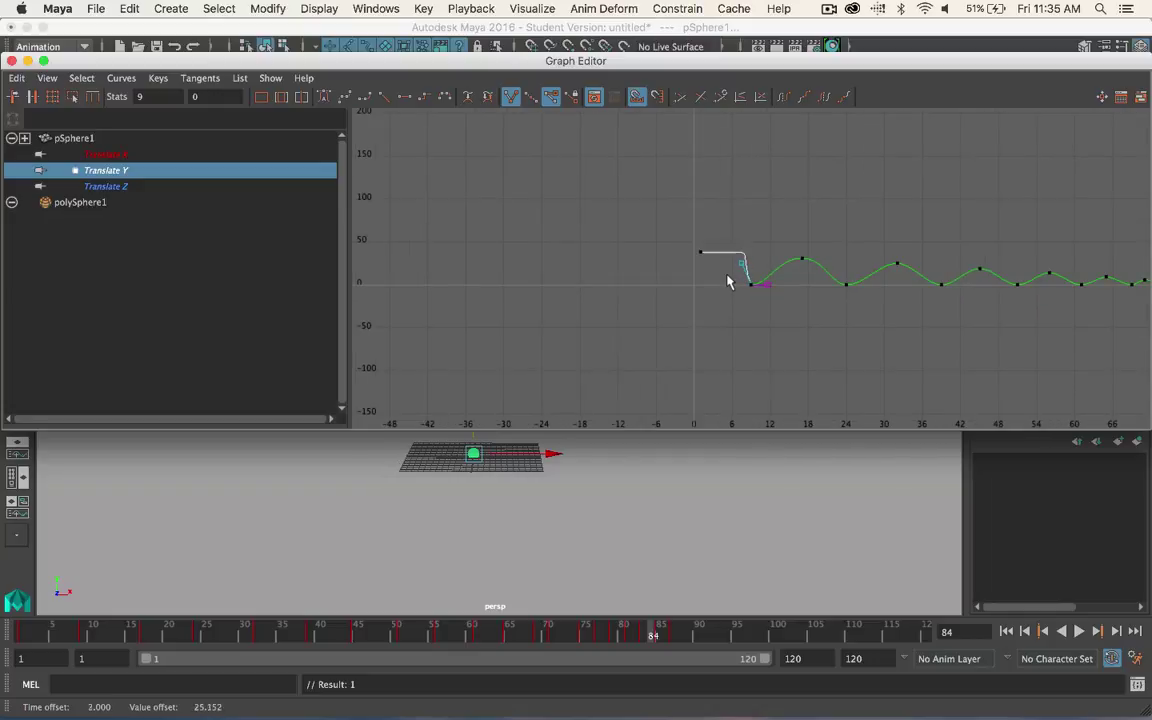
key("f")
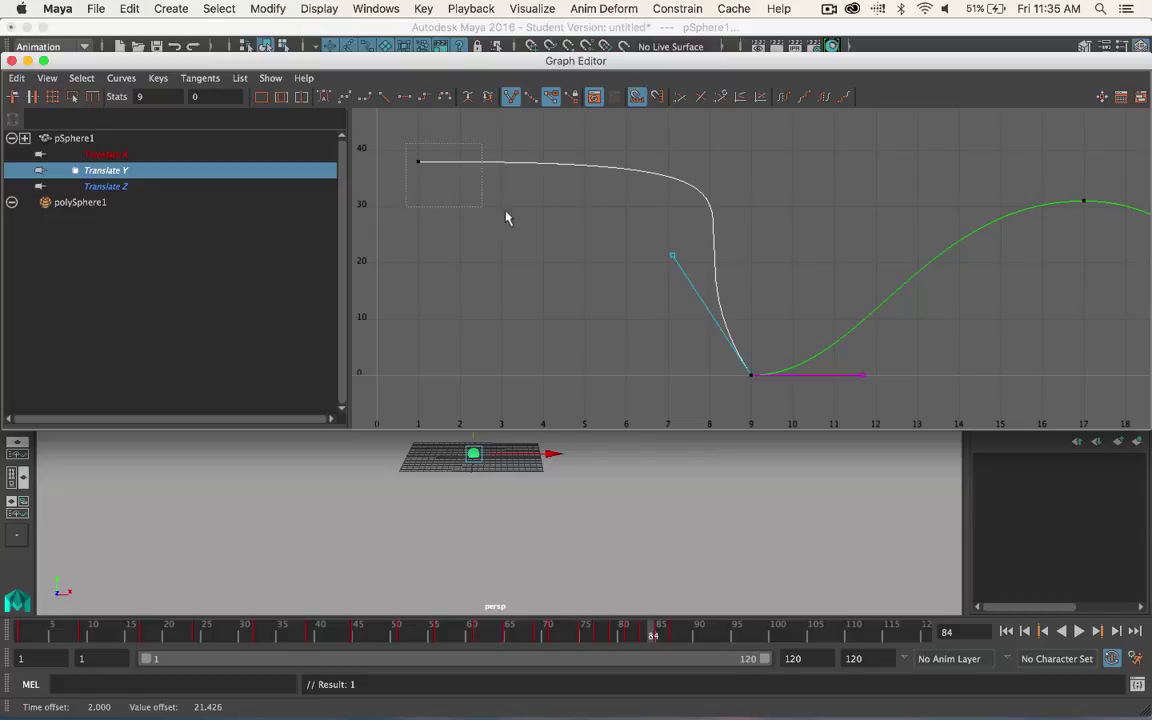
- Shorten the first key's horizontal tangent by about 7 frames to round the initial fall
left_click_drag(506, 218, 508, 216)
left_click_drag(985, 187, 990, 175)
scroll(946, 172, "down", 2)
middle_click_drag(946, 172, 789, 170)
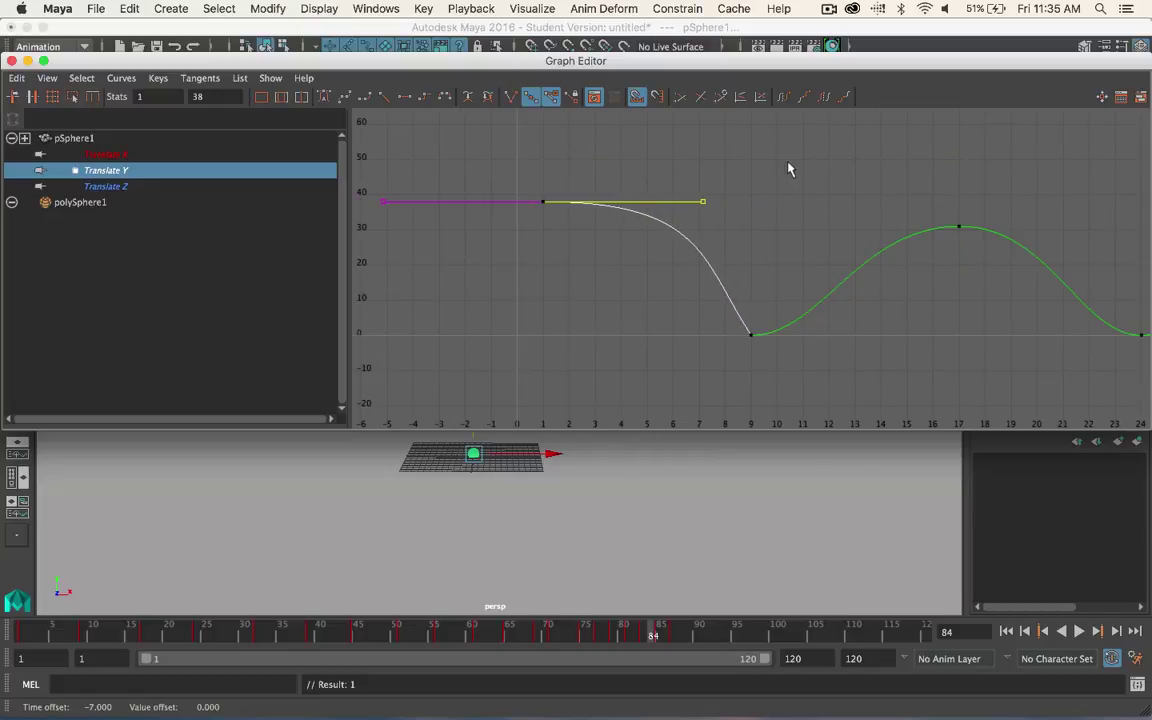
- Angle the outgoing tangent of the ground key at frame 9 upward to form a sharp V-shaped bounce
scroll(789, 170, "down", 2)
key("w")
left_click_drag(745, 297, 766, 326)
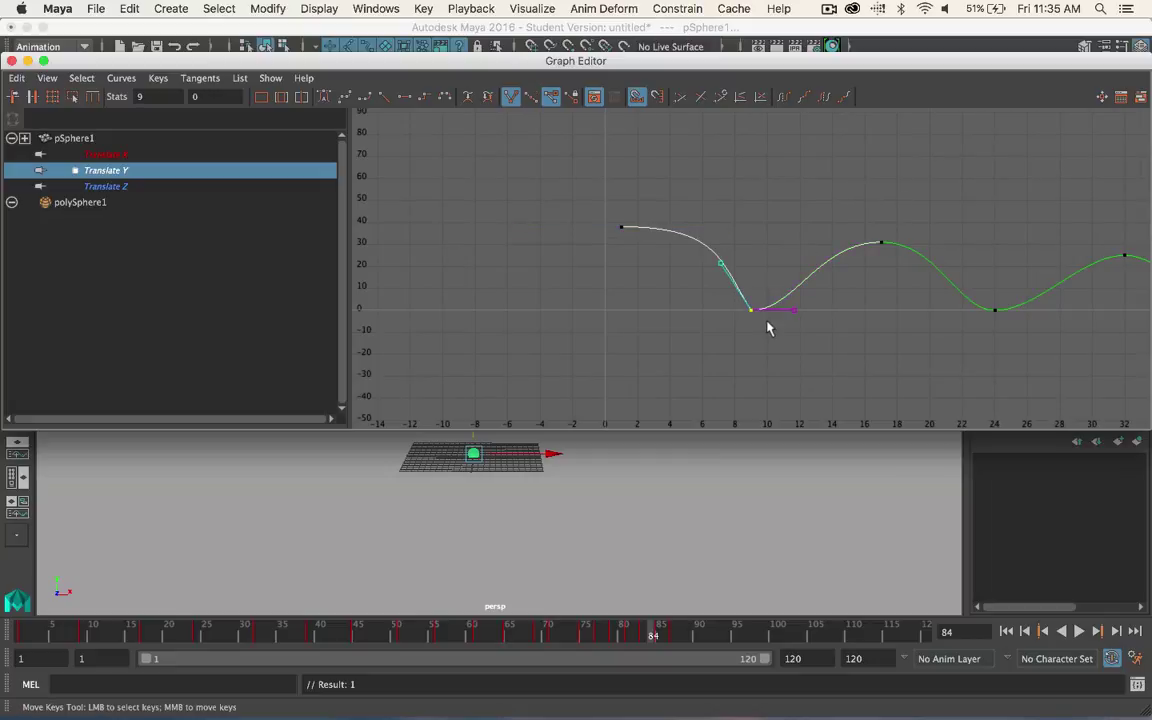
middle_click_drag(795, 316, 783, 272)
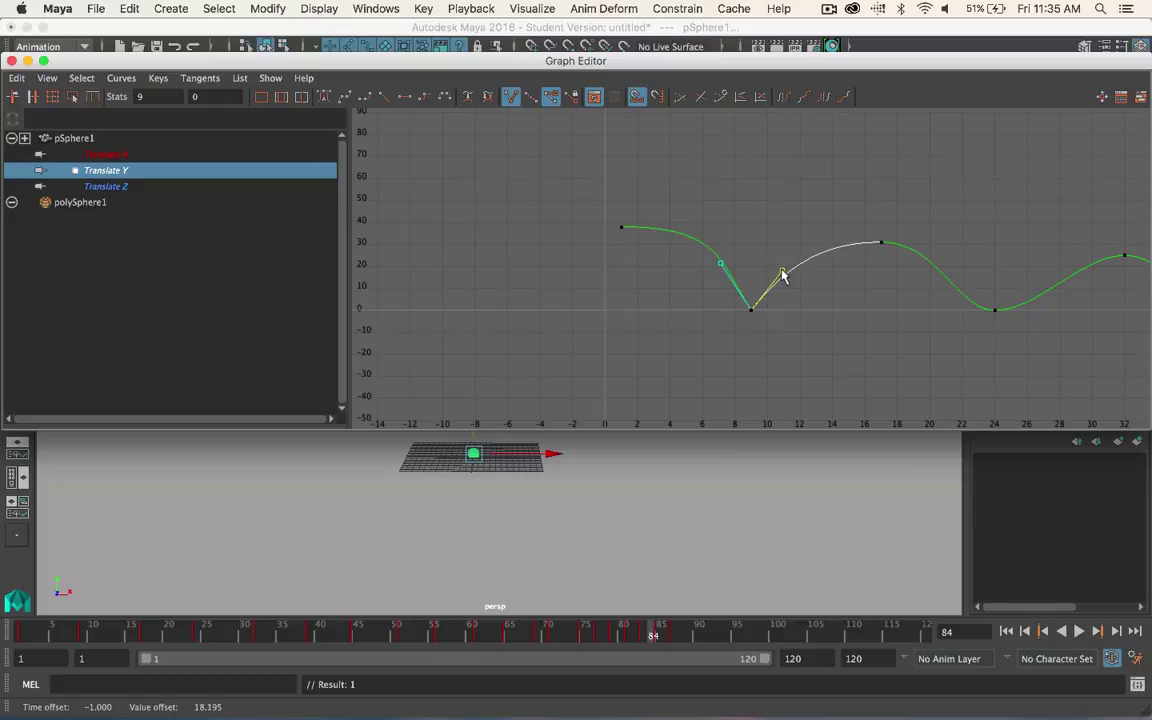
- Angle the incoming and outgoing tangents of the ground key at frame 24 upward into a sharp bounce
left_click_drag(992, 297, 990, 323)
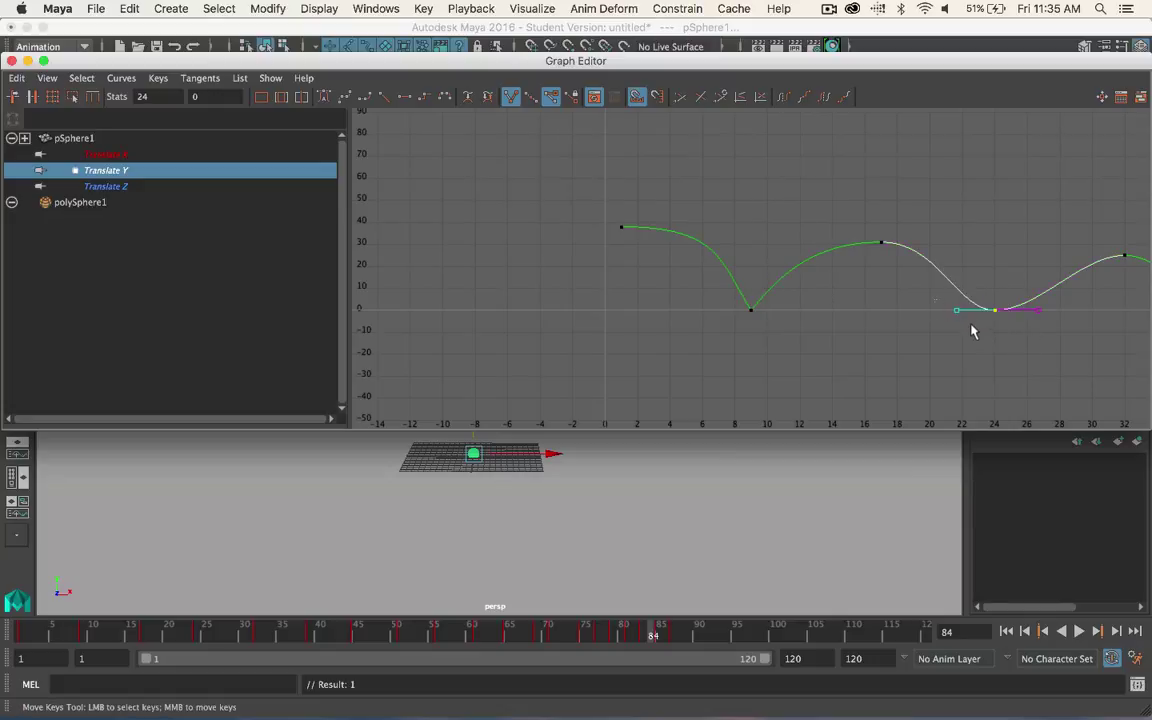
middle_click_drag(958, 305, 965, 278)
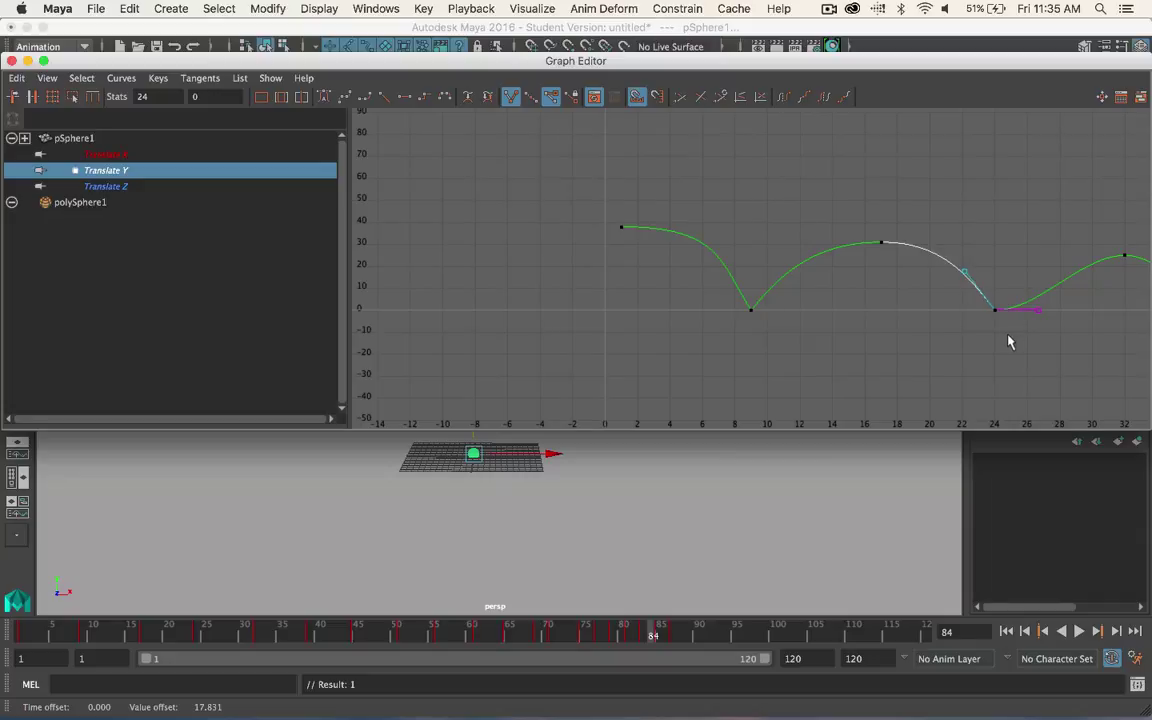
middle_click_drag(1008, 337, 690, 290, "alt")
left_click(705, 311)
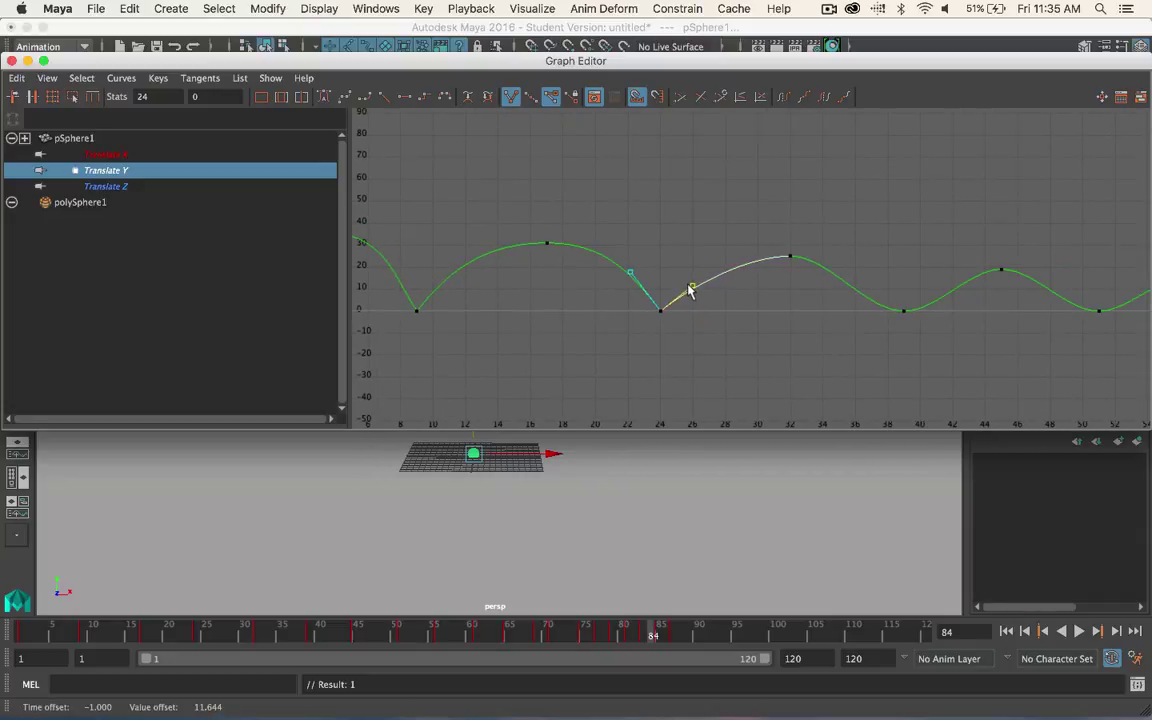
- Angle the incoming and outgoing tangents of the ground key at frame 39 upward into a sharp V-shaped bounce
left_click(902, 312)
left_click(868, 314)
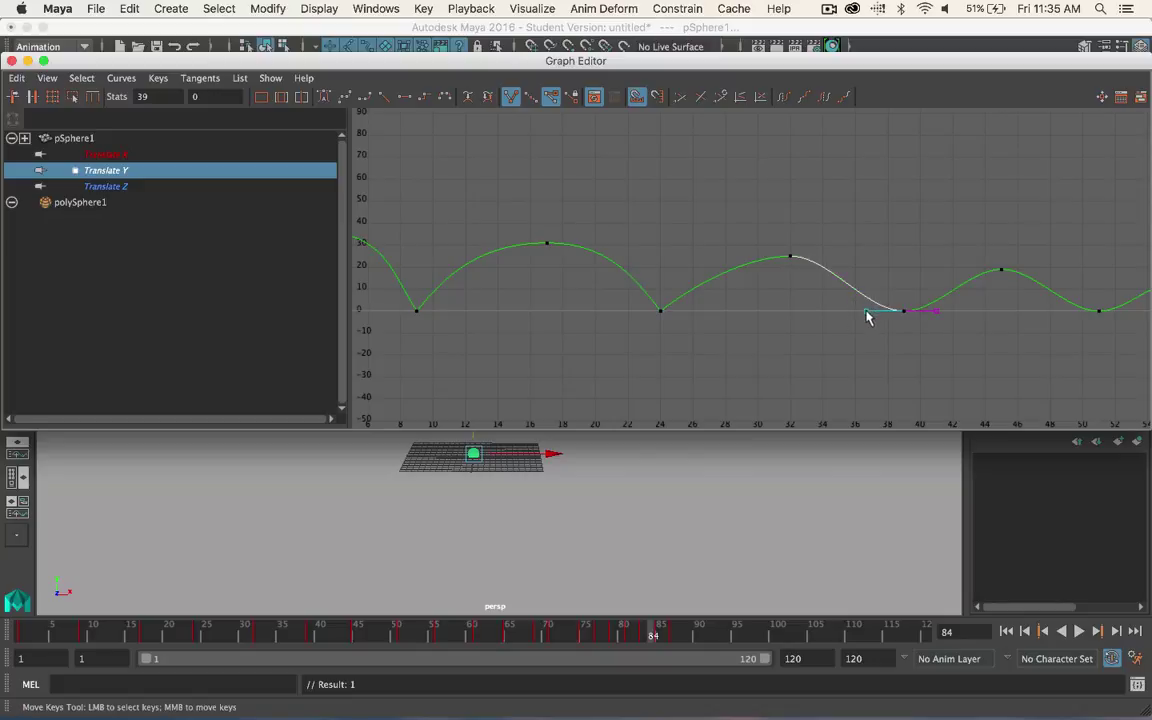
middle_click_drag(868, 314, 878, 285)
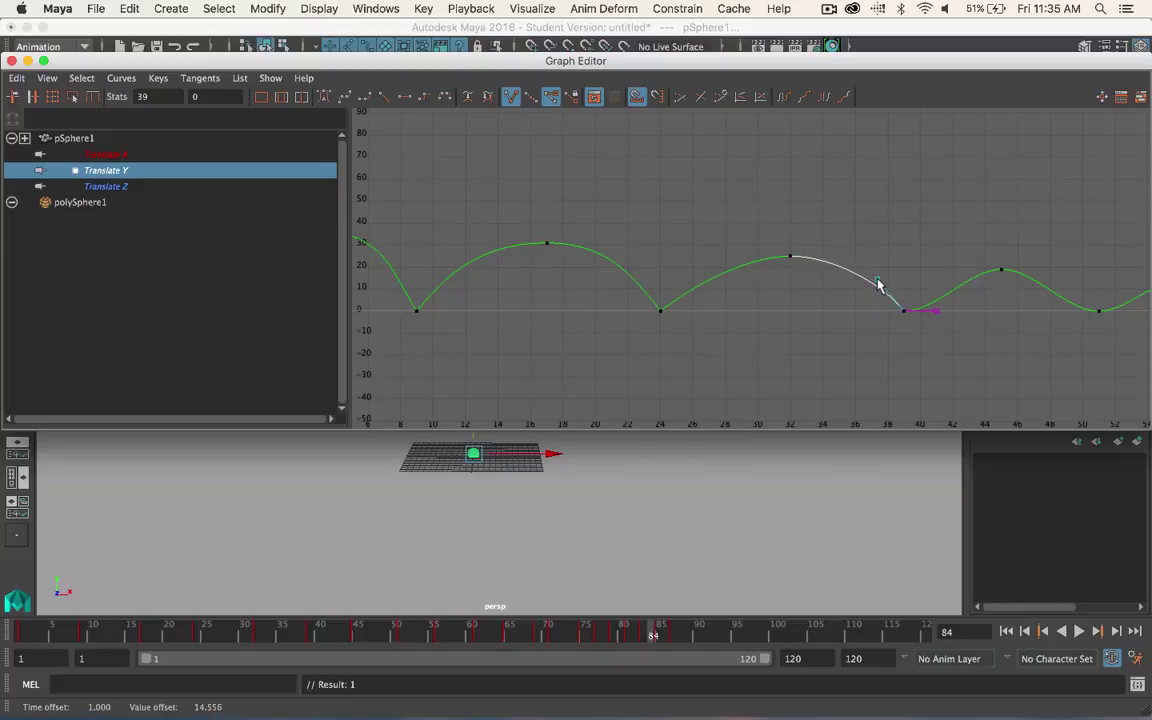
left_click(938, 312)
middle_click_drag(938, 312, 938, 289)
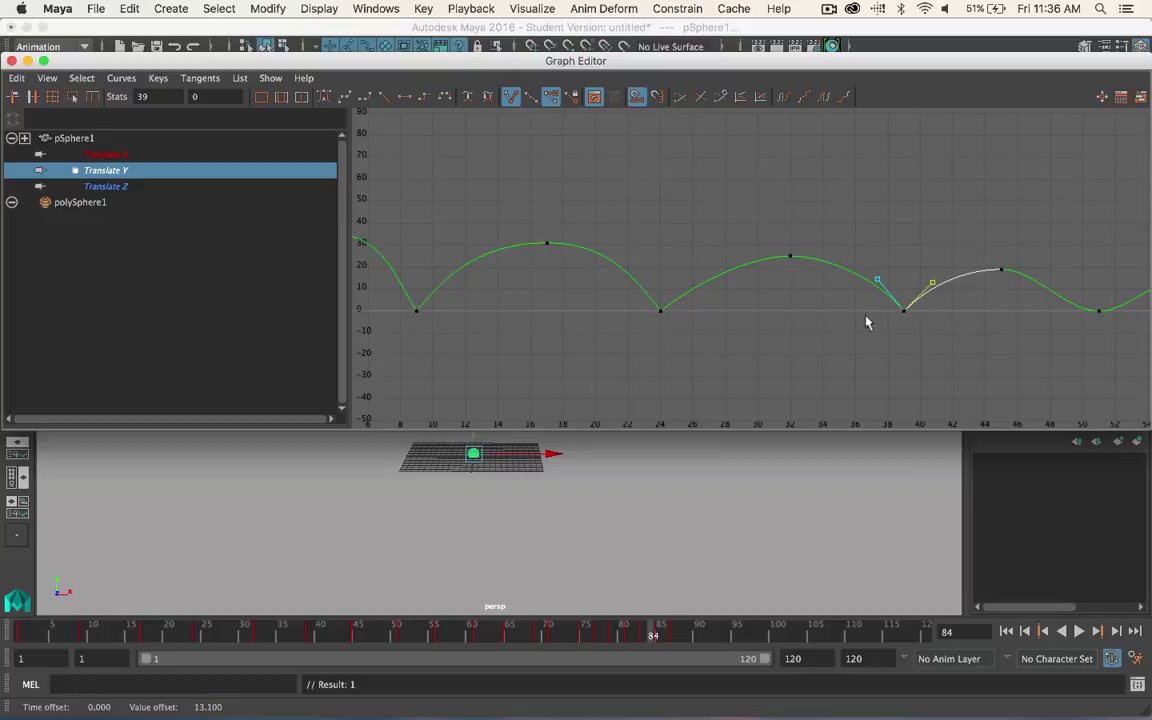
- Angle both tangents of the ground key at frame 51 upward to form a sharp ground contact
scroll(766, 334, "down", 5)
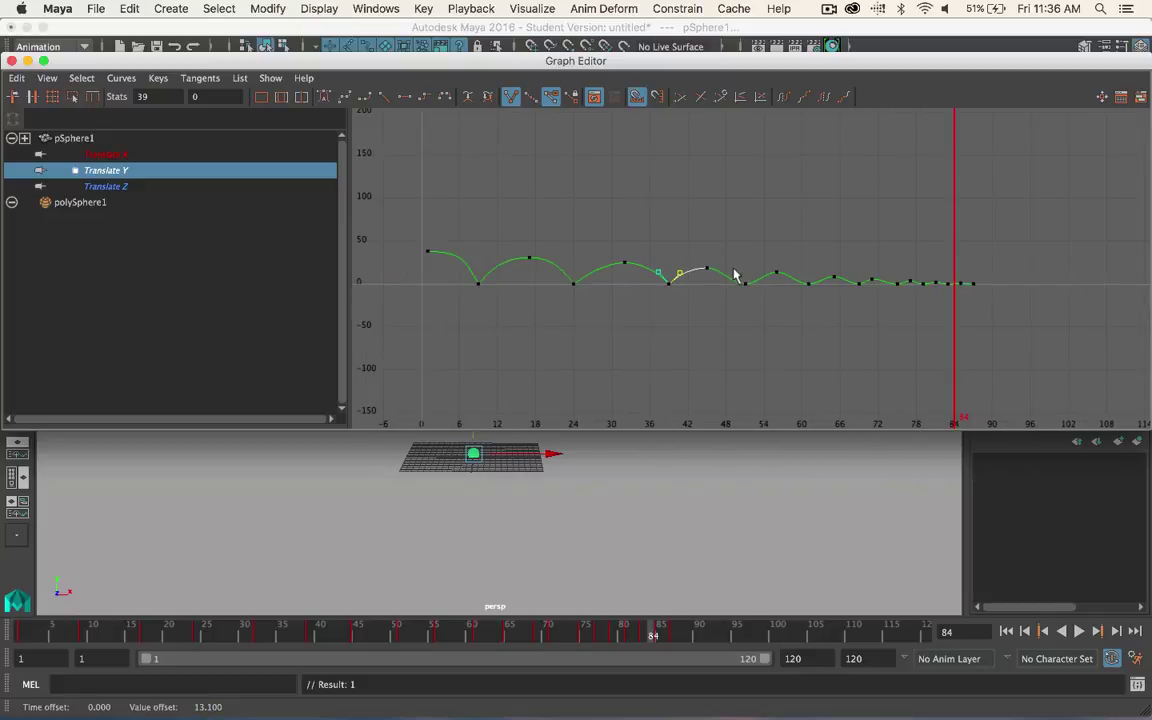
left_click(742, 283)
scroll(759, 301, "up", 5)
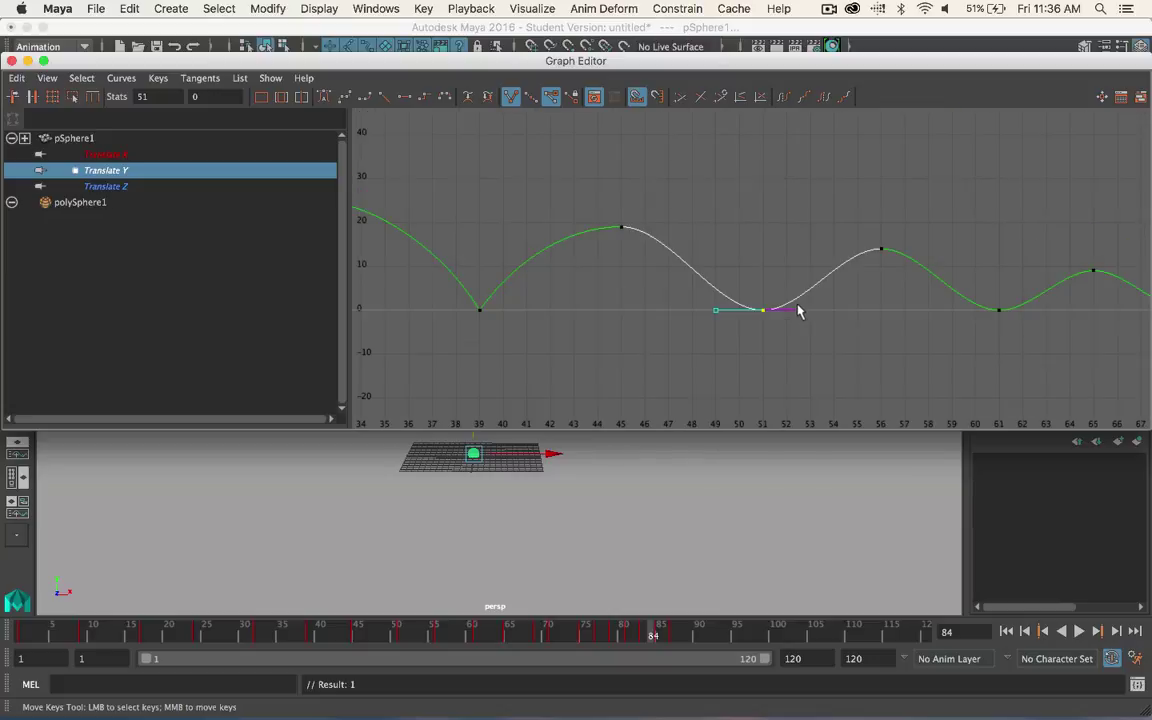
left_click_drag(708, 337, 723, 319)
middle_click_drag(714, 316, 727, 273)
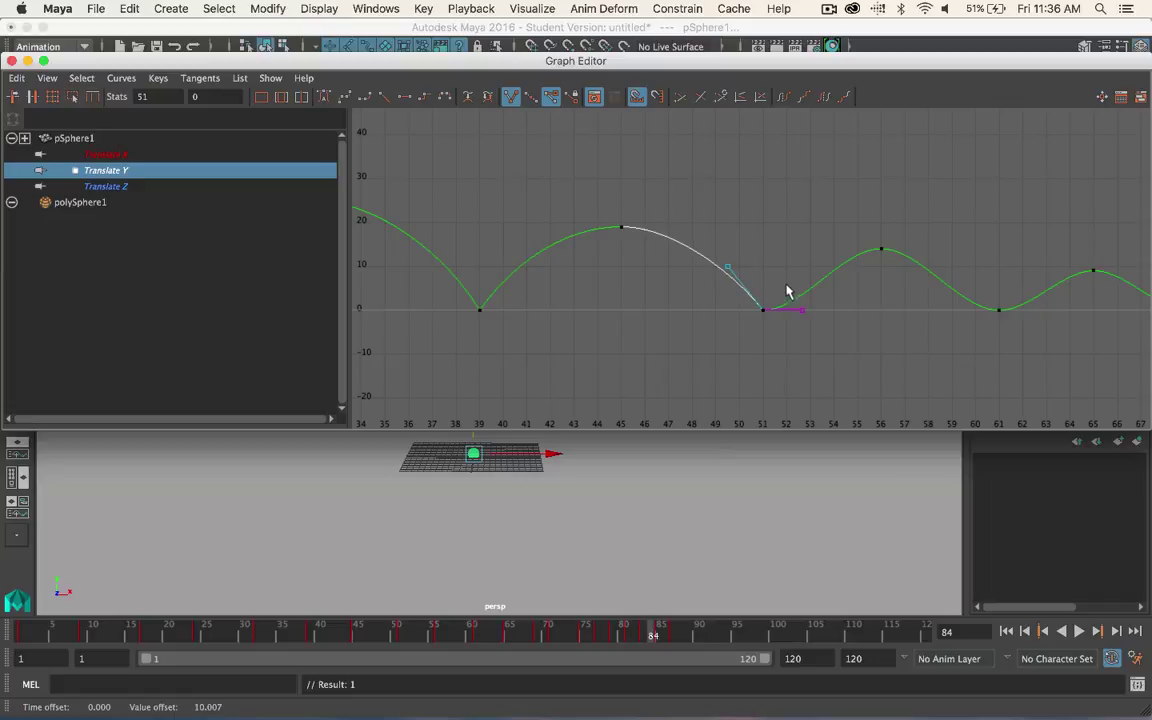
left_click_drag(823, 337, 792, 300)
middle_click_drag(800, 300, 855, 296)
- Raise the incoming and outgoing tangents of the ground key at frame 61 to make a pointed bounce
left_click_drag(1016, 345, 931, 291)
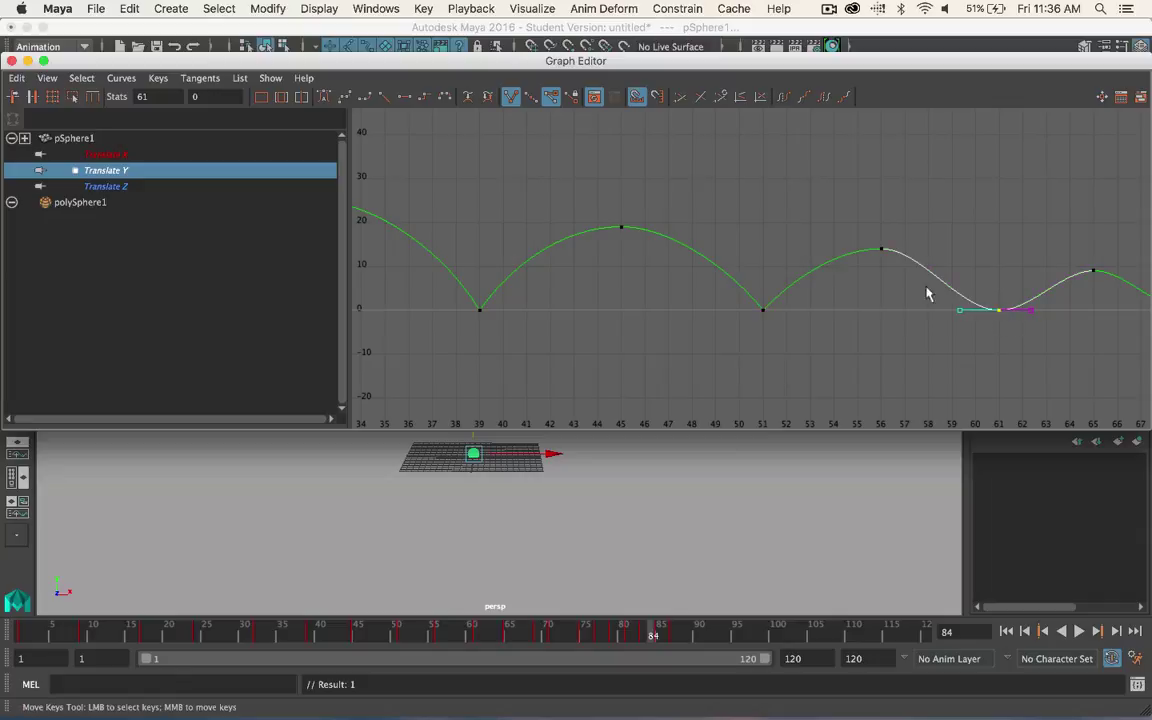
middle_click_drag(972, 327, 1010, 295)
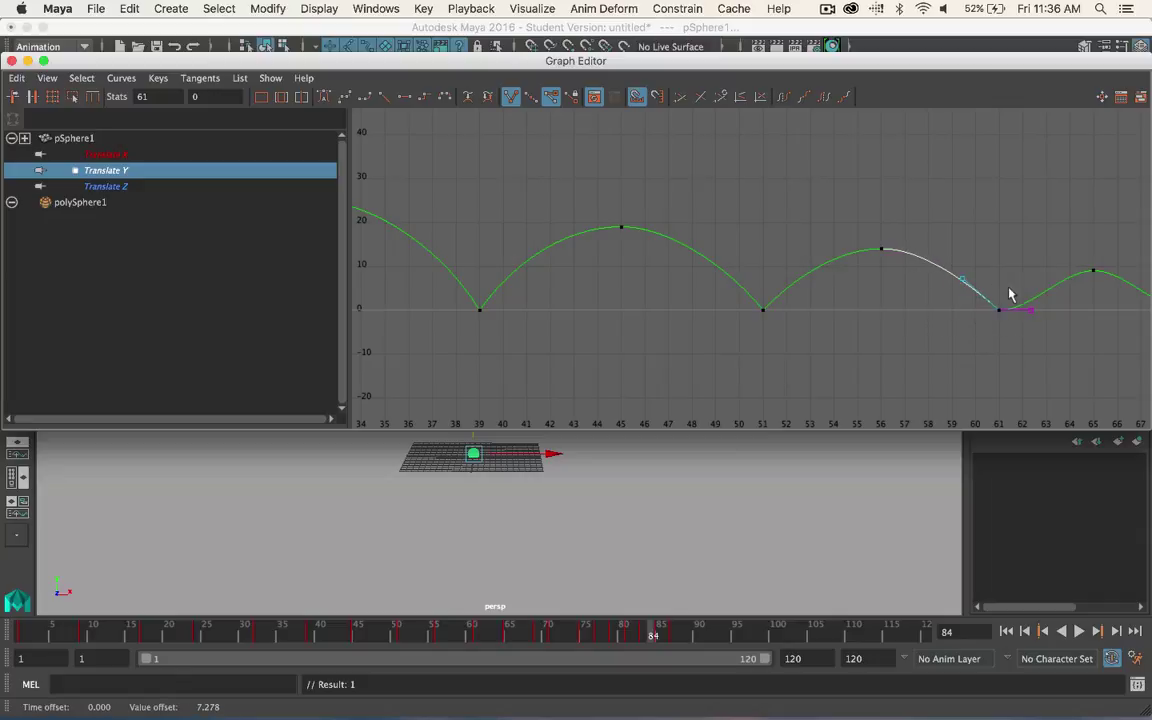
left_click_drag(1061, 358, 1058, 356)
middle_click_drag(1058, 356, 1041, 379)
- Angle the outgoing and incoming tangents of the ground key at frame 69 upward into a sharp bounce
scroll(890, 356, "down", 3)
middle_click_drag(861, 347, 558, 300, "alt")
left_click_drag(716, 300, 728, 302)
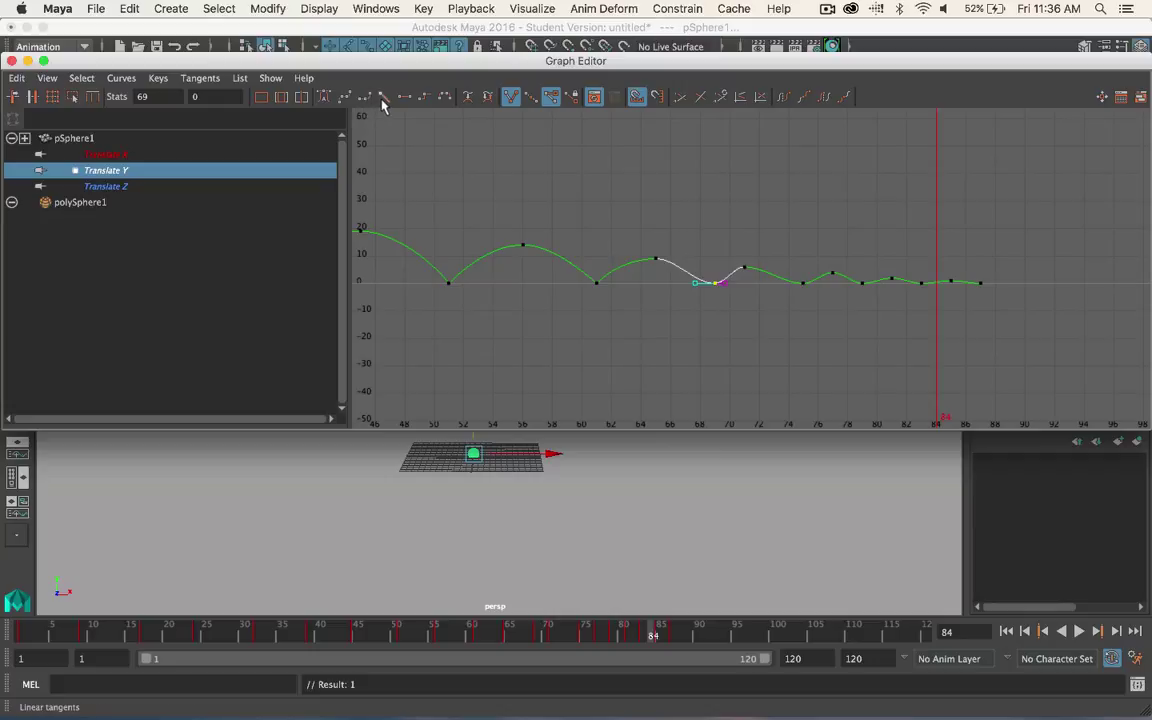
key("f")
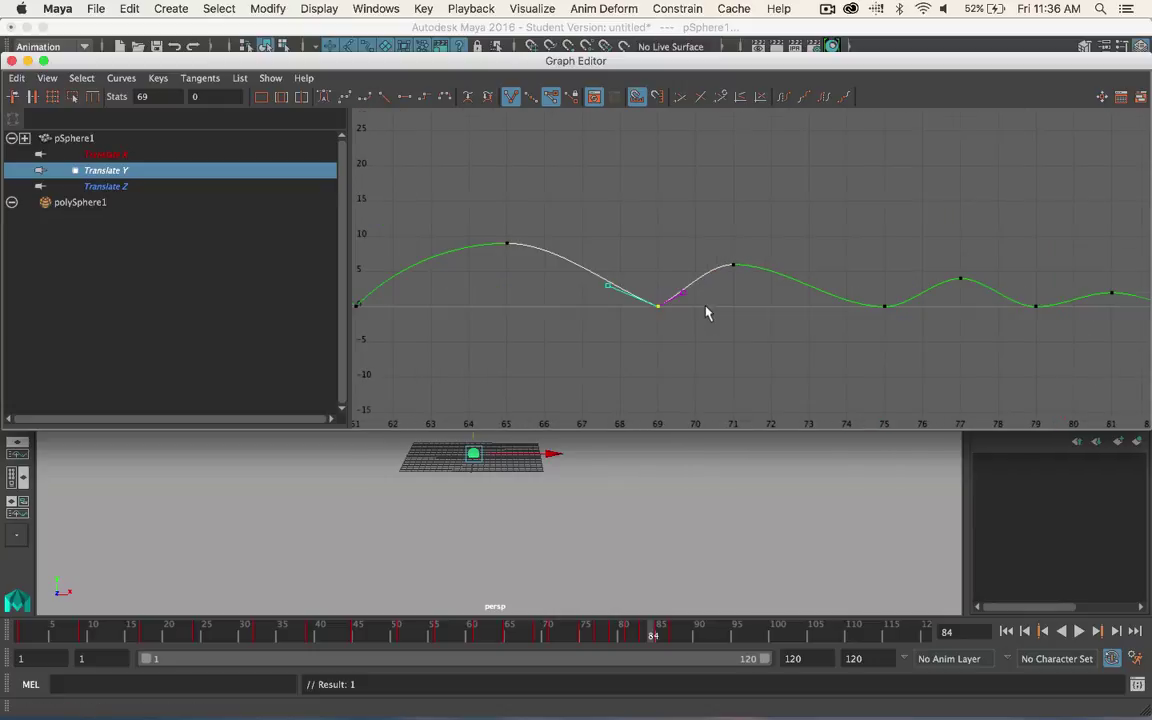
left_click(681, 292)
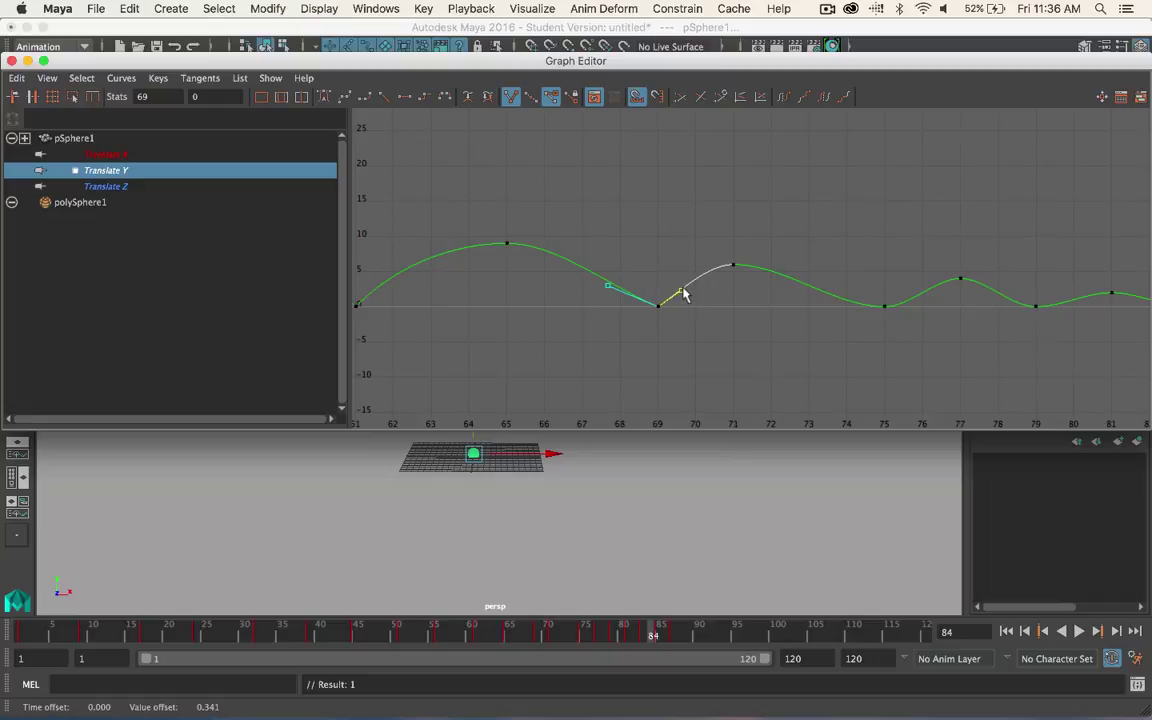
left_click(611, 287)
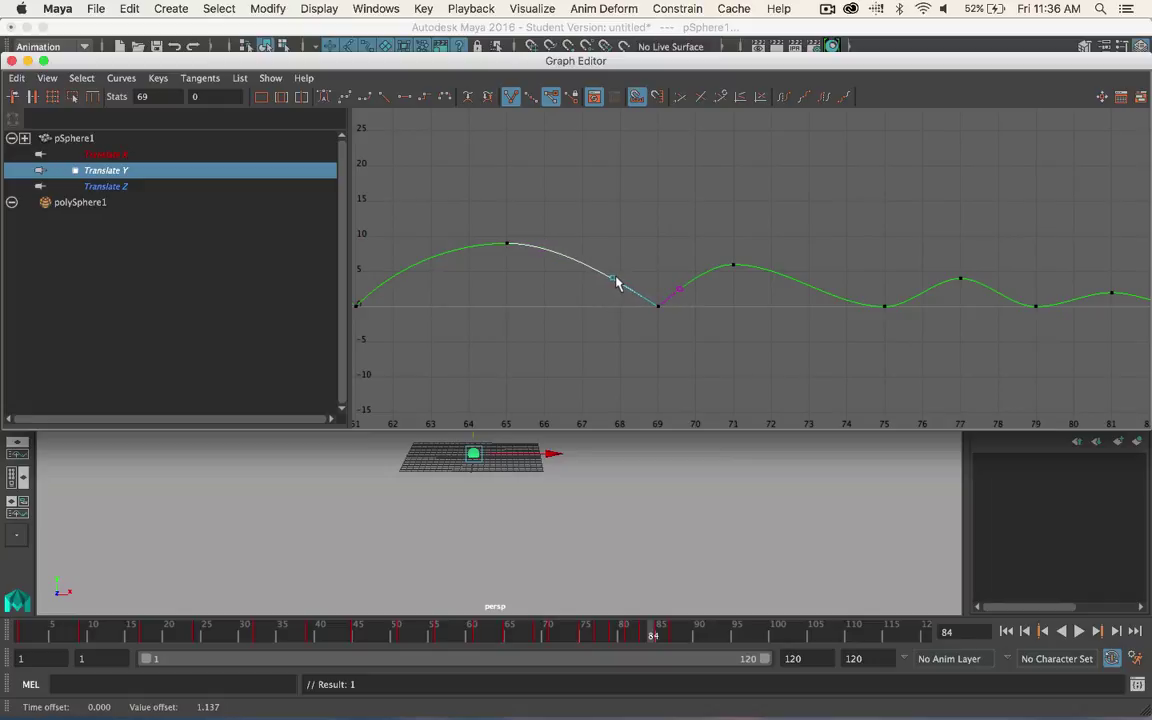
- Angle the incoming tangent of the ground key at frame 75 upward to steepen the fall into the contact
left_click(884, 305)
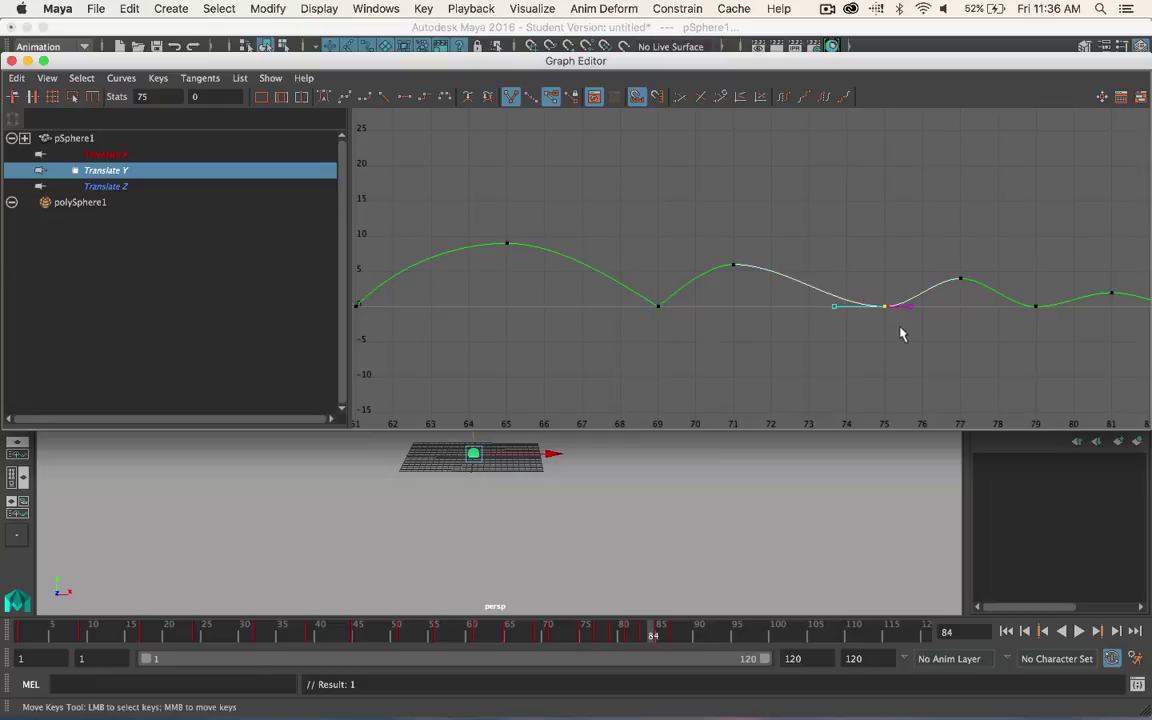
left_click(838, 301)
left_click(836, 314)
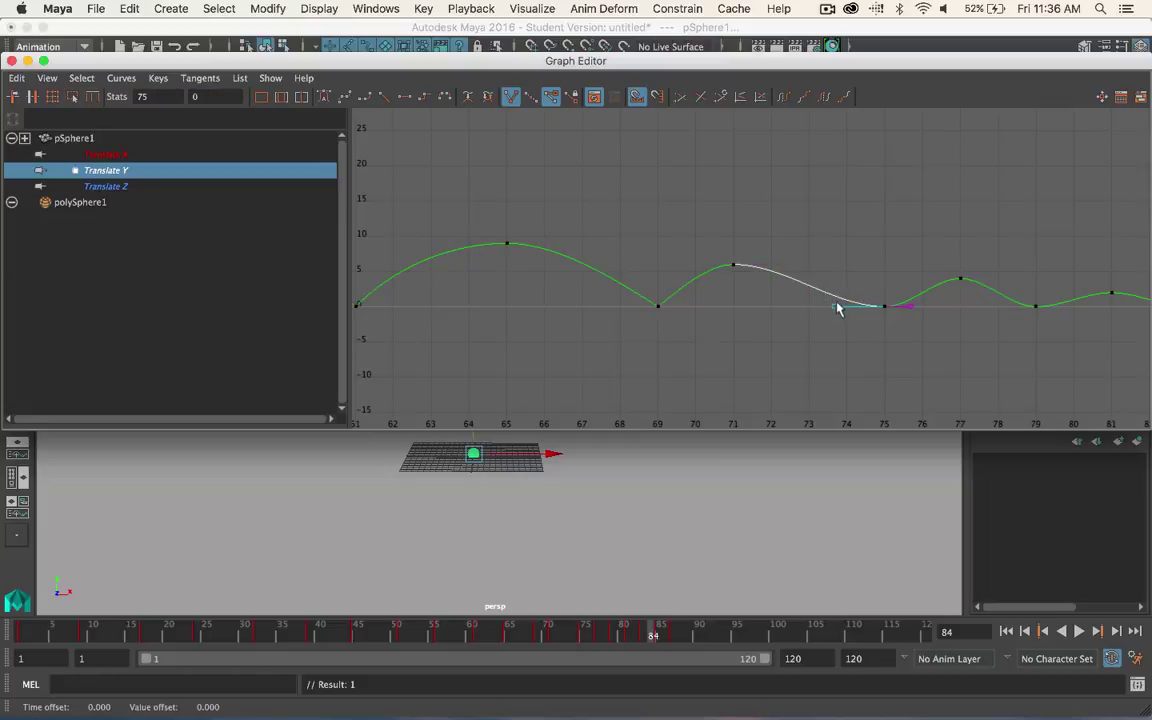
middle_click_drag(836, 314, 843, 289)
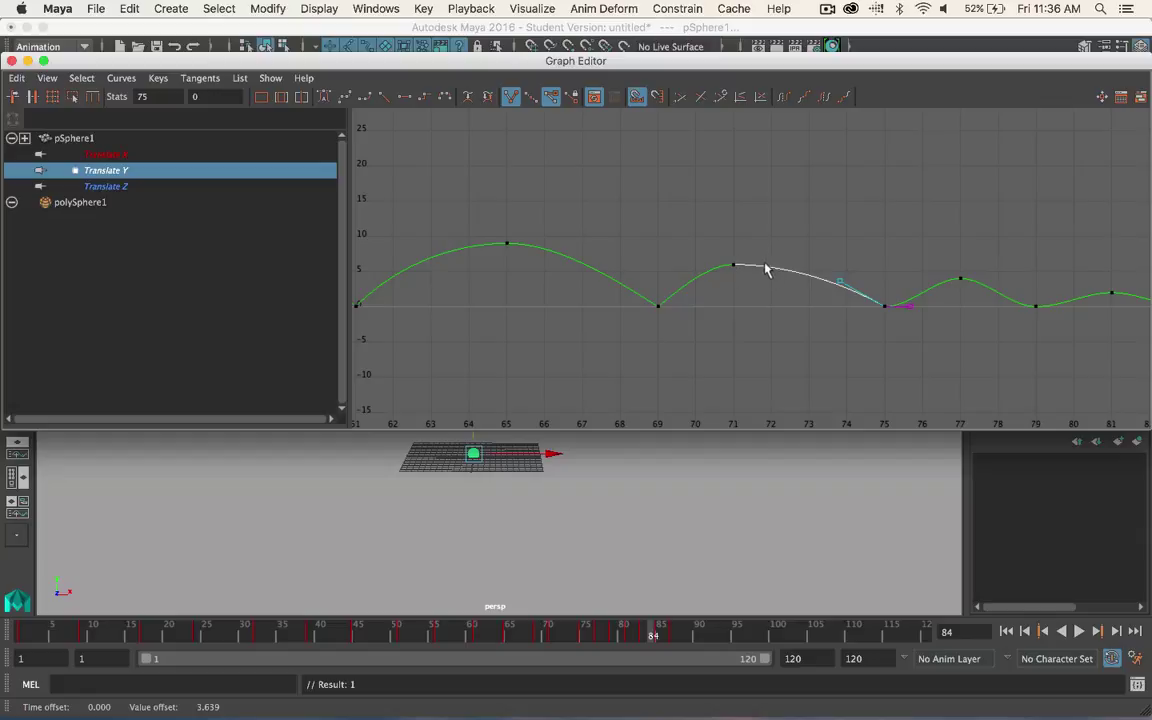
- Move the peak key at frame 71 to frame 72, keeping its value of 6, to center the arc
left_click_drag(752, 293, 738, 266)
key("f")
middle_click_drag(738, 266, 765, 266)
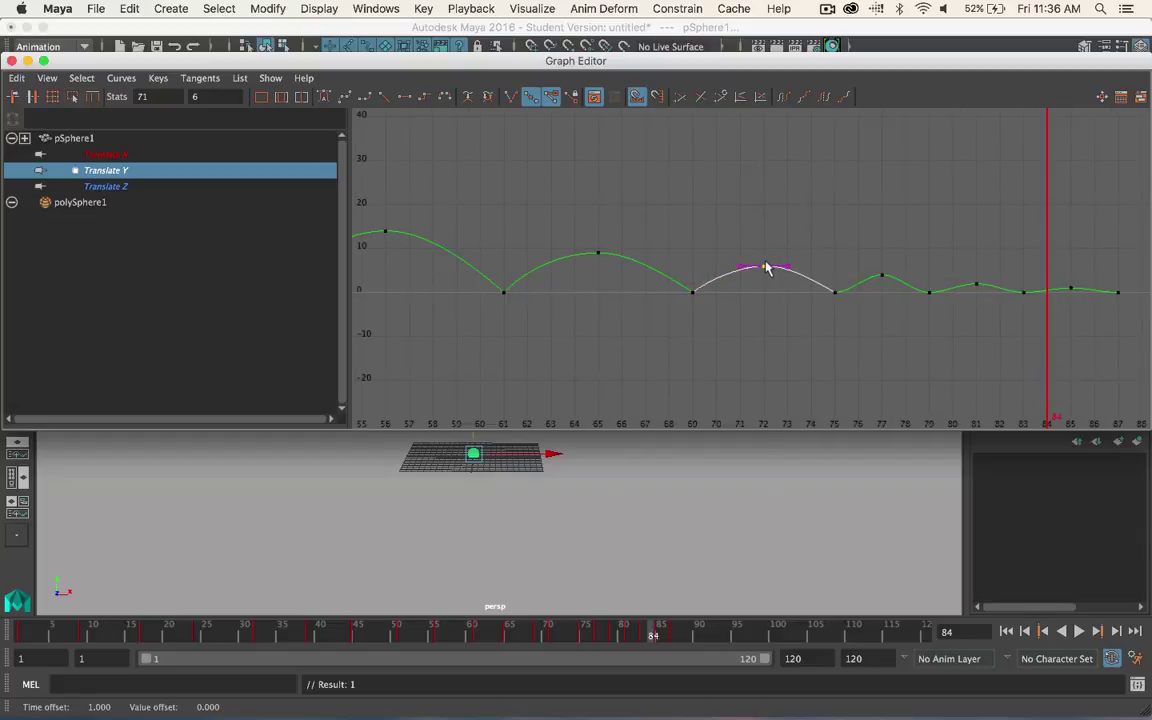
scroll(813, 321, "down", 2)
scroll(813, 321, "up", 5)
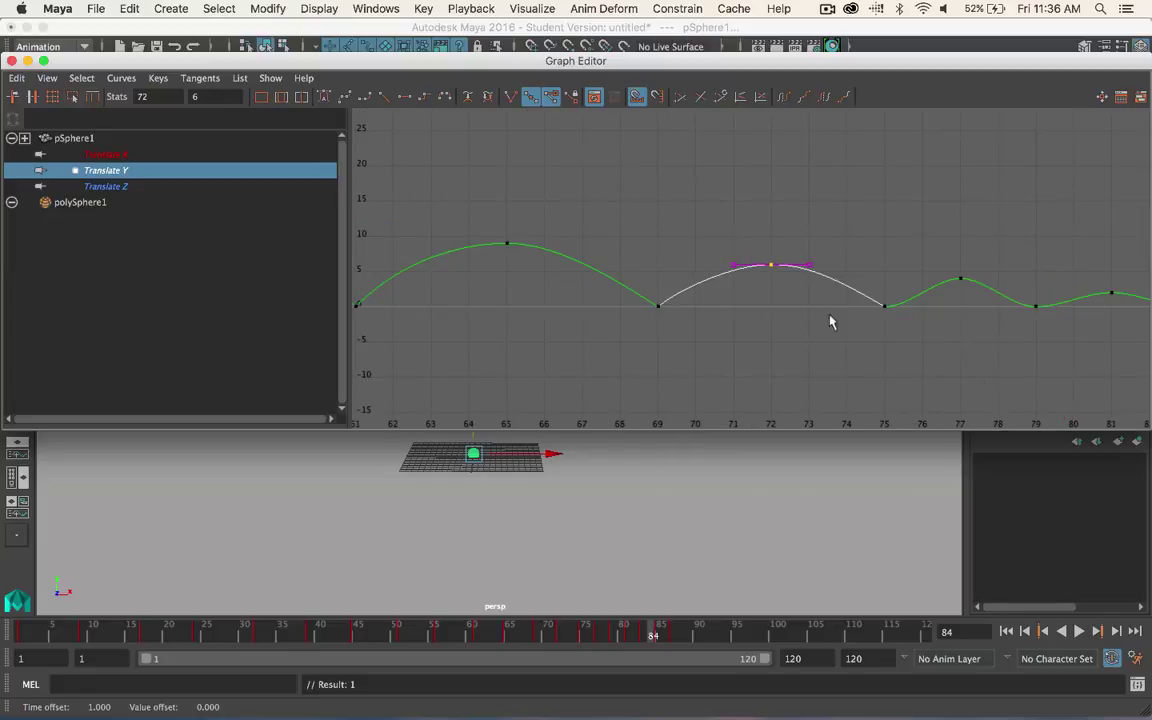
- Undo the accidental key move and angle the outgoing tangent of the ground key at frame 75 upward
left_click(884, 304)
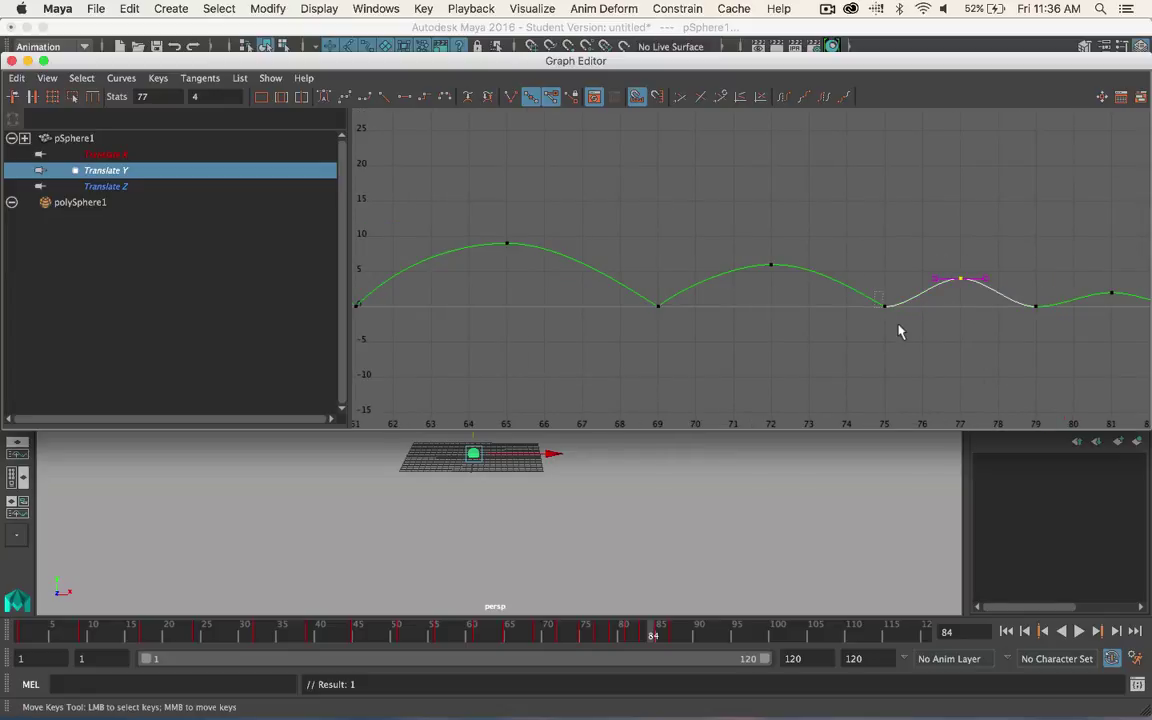
mouse_move(902, 294)
middle_mouse_down()
mouse_move(912, 320)
mouse_move(909, 293)
middle_mouse_up()
key("super+z")
left_click(908, 299)
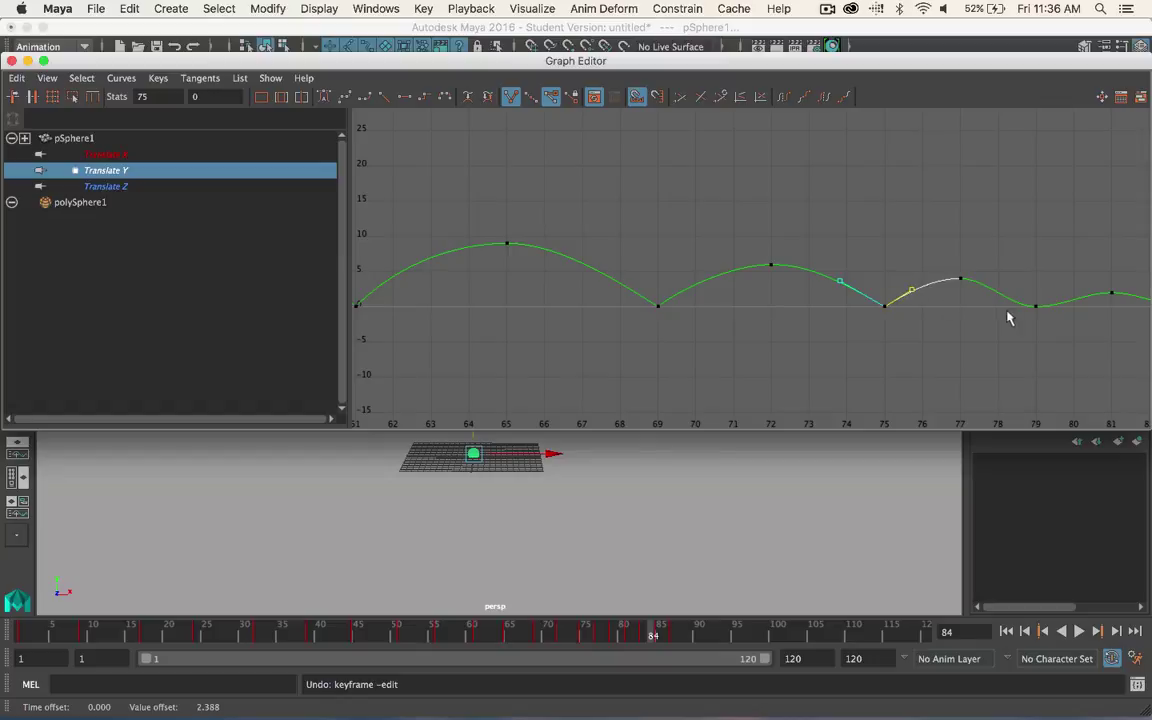
- Keep the ground key at frame 79 at value 0 and angle its incoming and outgoing tangents upward into a sharp bounce
left_click(1035, 305)
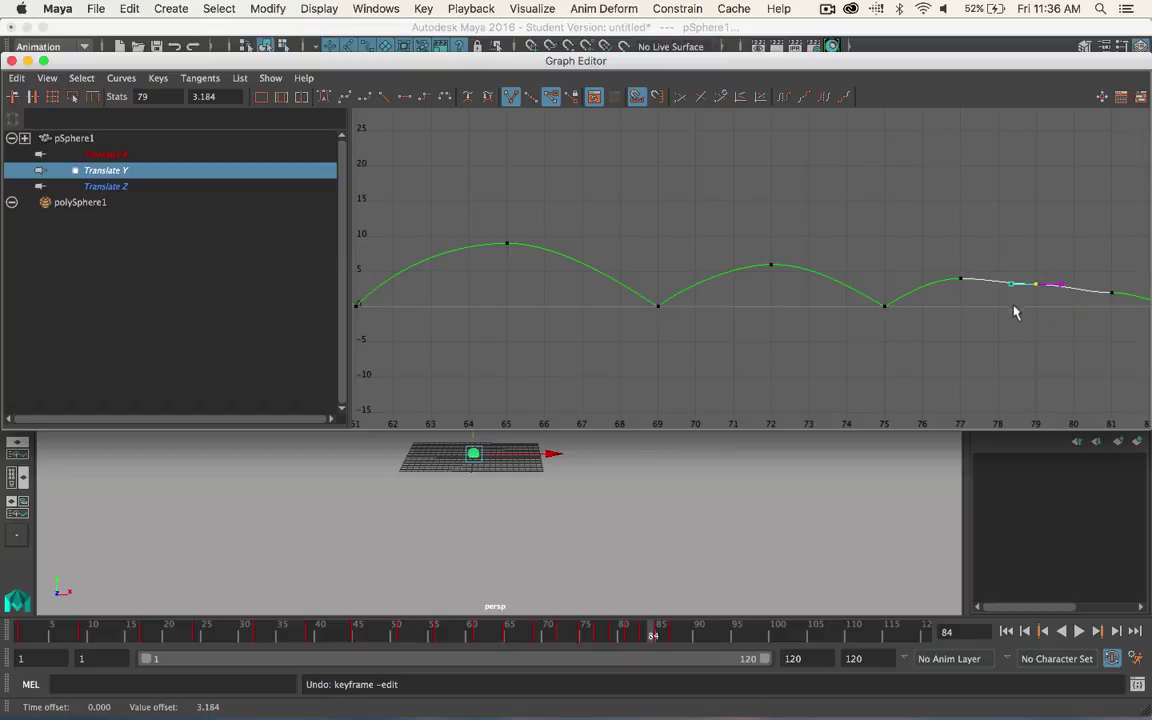
middle_click_drag(1016, 310, 1013, 294)
right_click_drag(1013, 294, 741, 306, "alt")
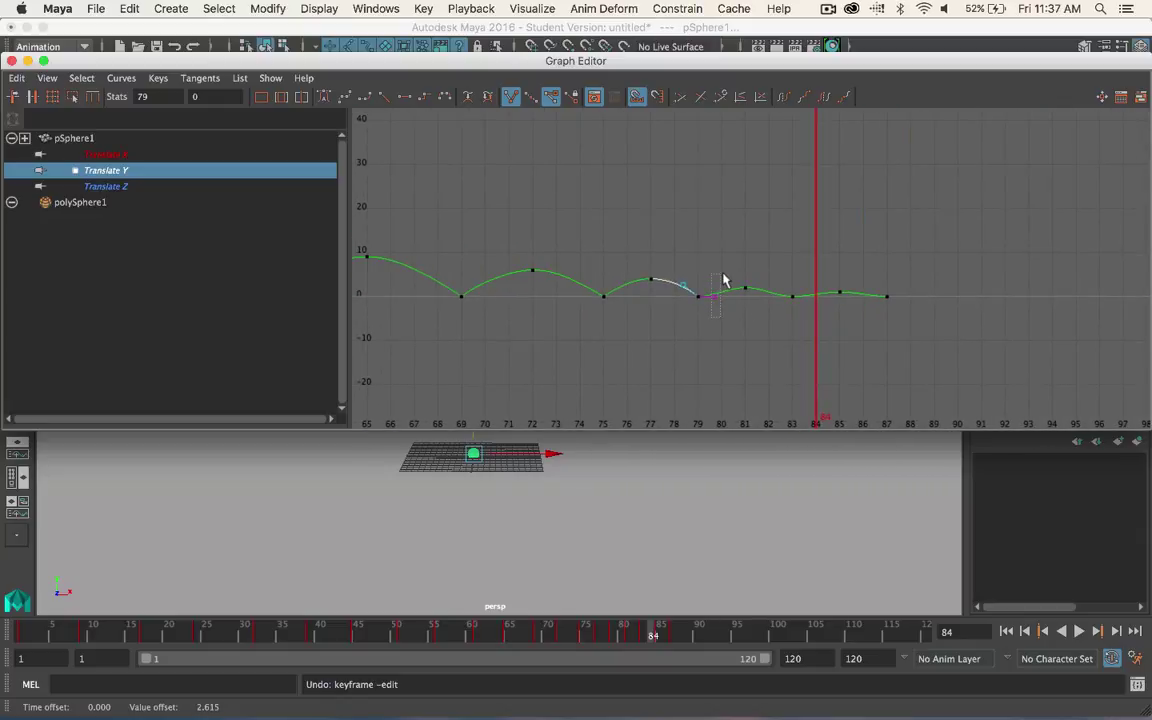
left_click(711, 294)
key("w")
- Angle the incoming and outgoing tangents of the ground key at frame 83 upward to sharpen the contact
left_click_drag(684, 252, 938, 376)
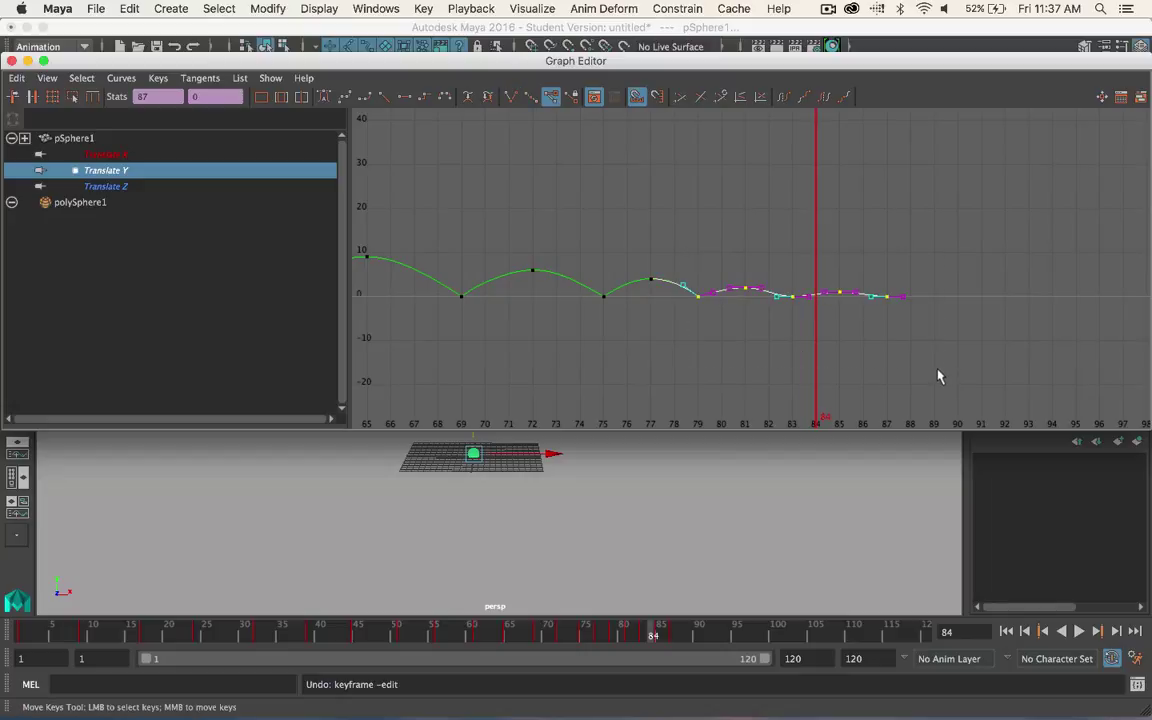
key("f")
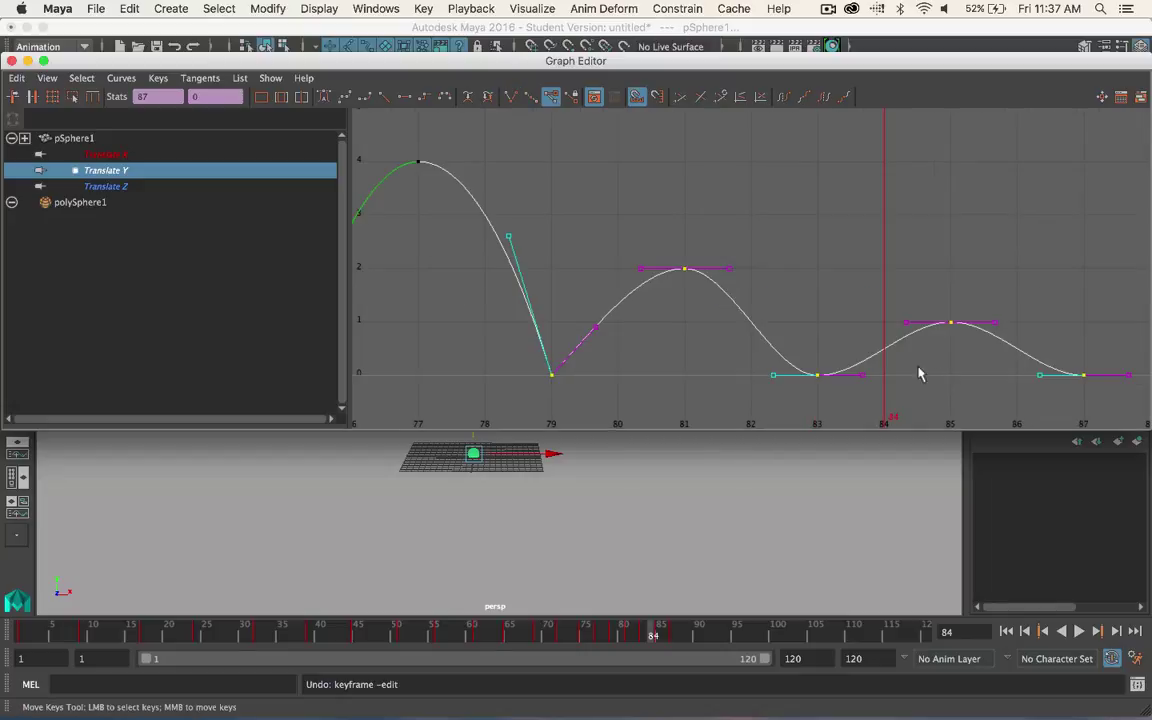
left_click(772, 376)
middle_click_drag(777, 378, 787, 346)
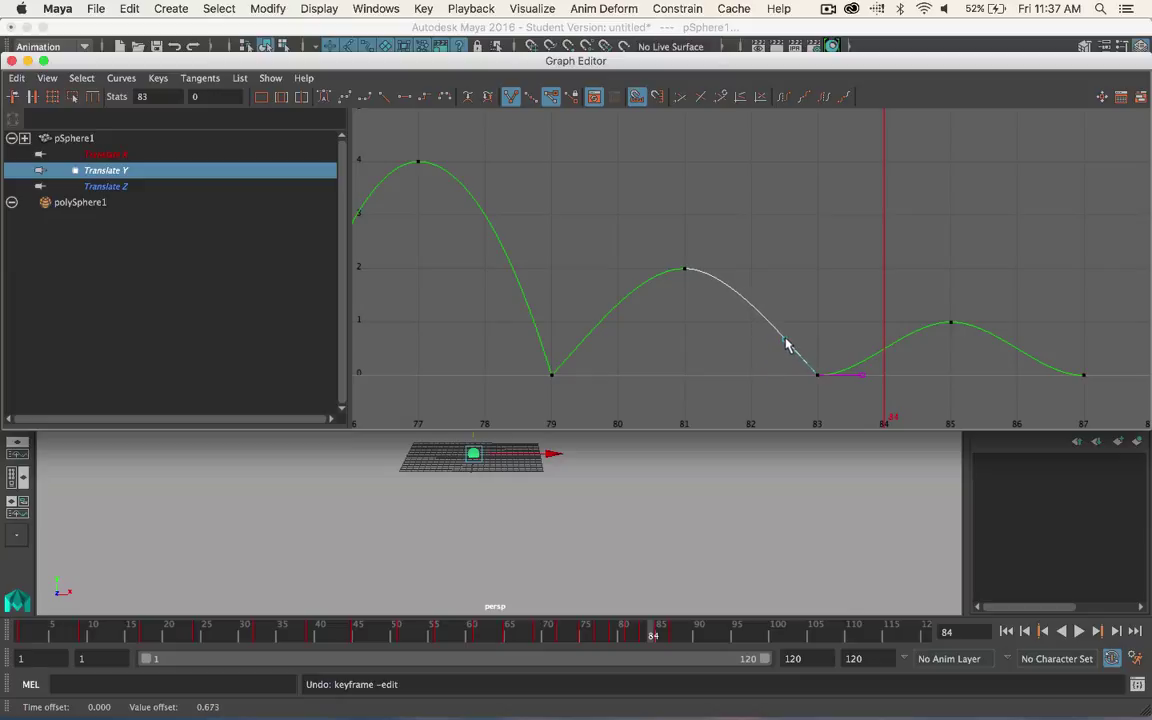
left_click(868, 385)
middle_click_drag(868, 385, 866, 340)
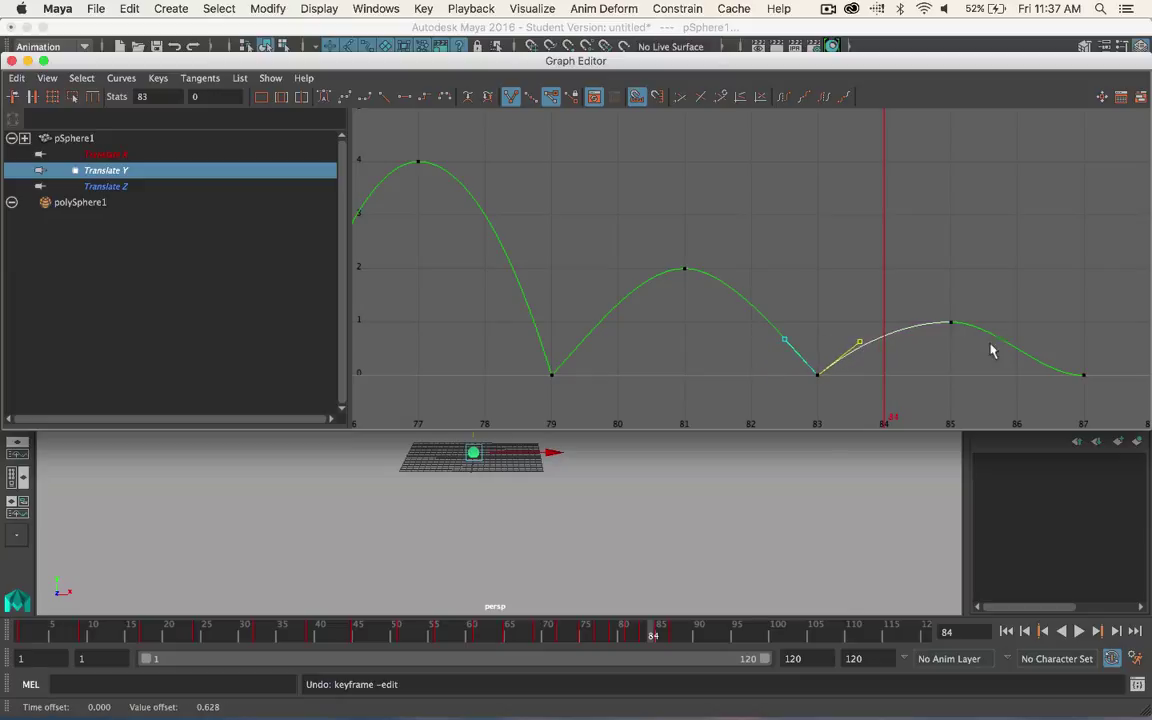
- Angle the incoming tangent of the last ground key at frame 87 upward so the final arc lands sharply
left_click_drag(1131, 411, 1128, 390)
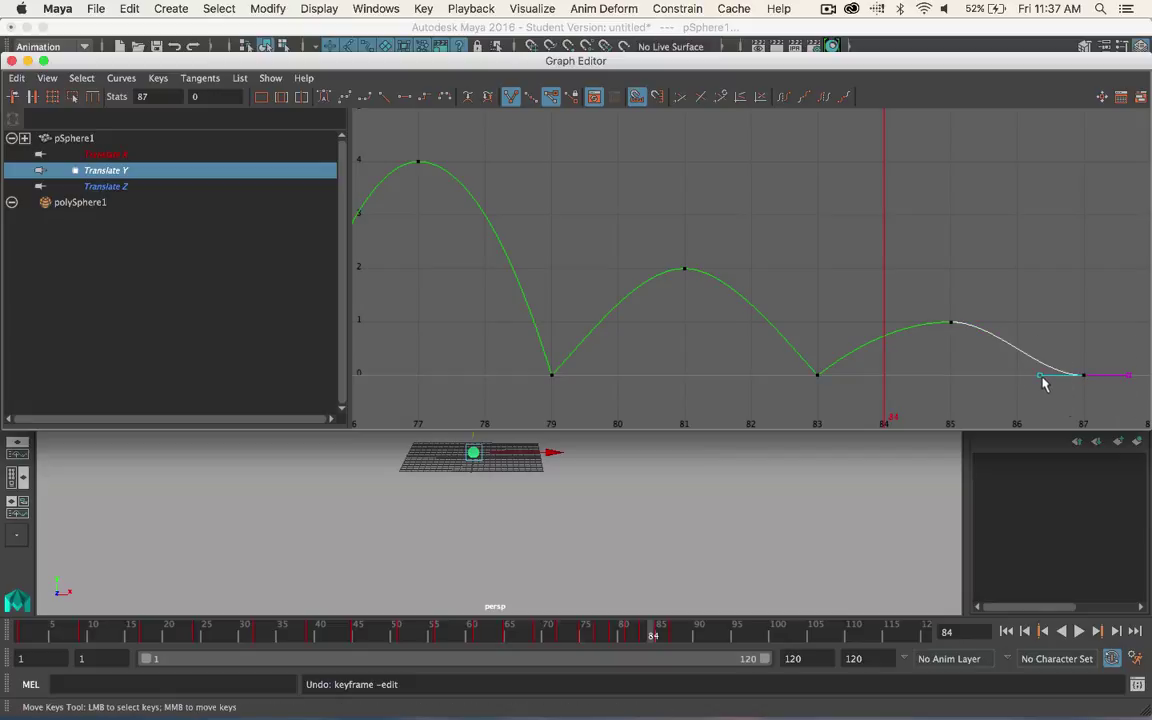
left_click(1040, 377)
middle_click_drag(1040, 377, 1051, 358)
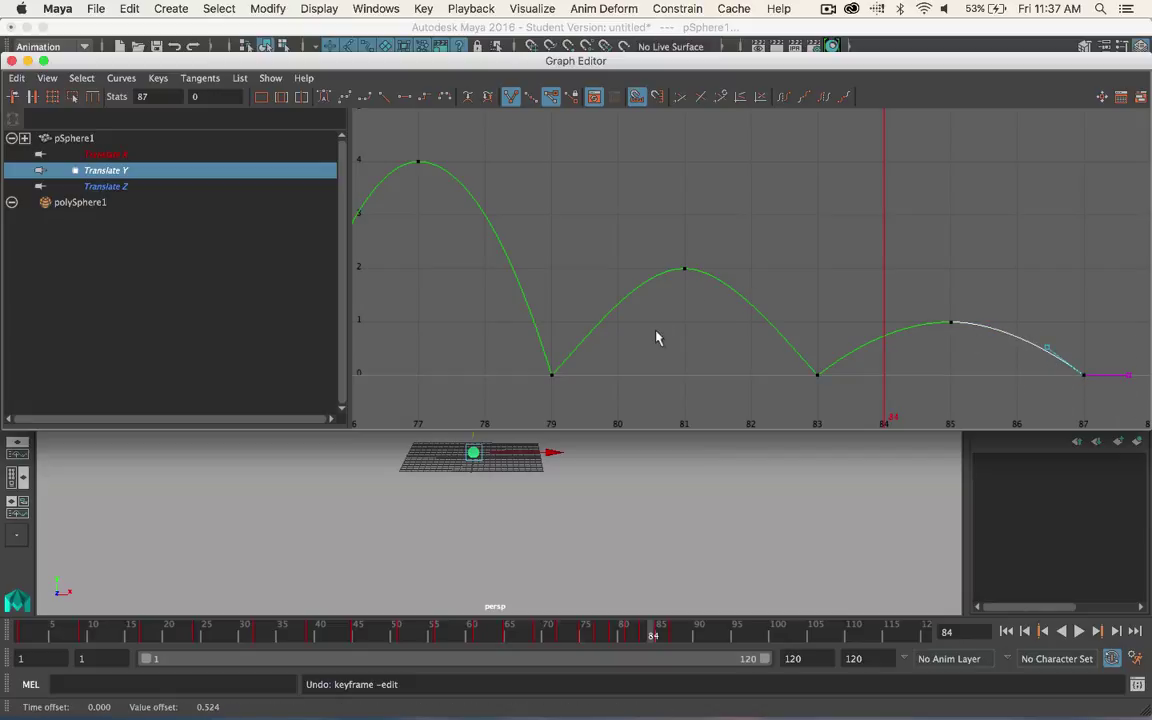
- Frame the whole Translate Y curve and examine the shape of all the bounces
key("f")
scroll(671, 337, "down", 5)
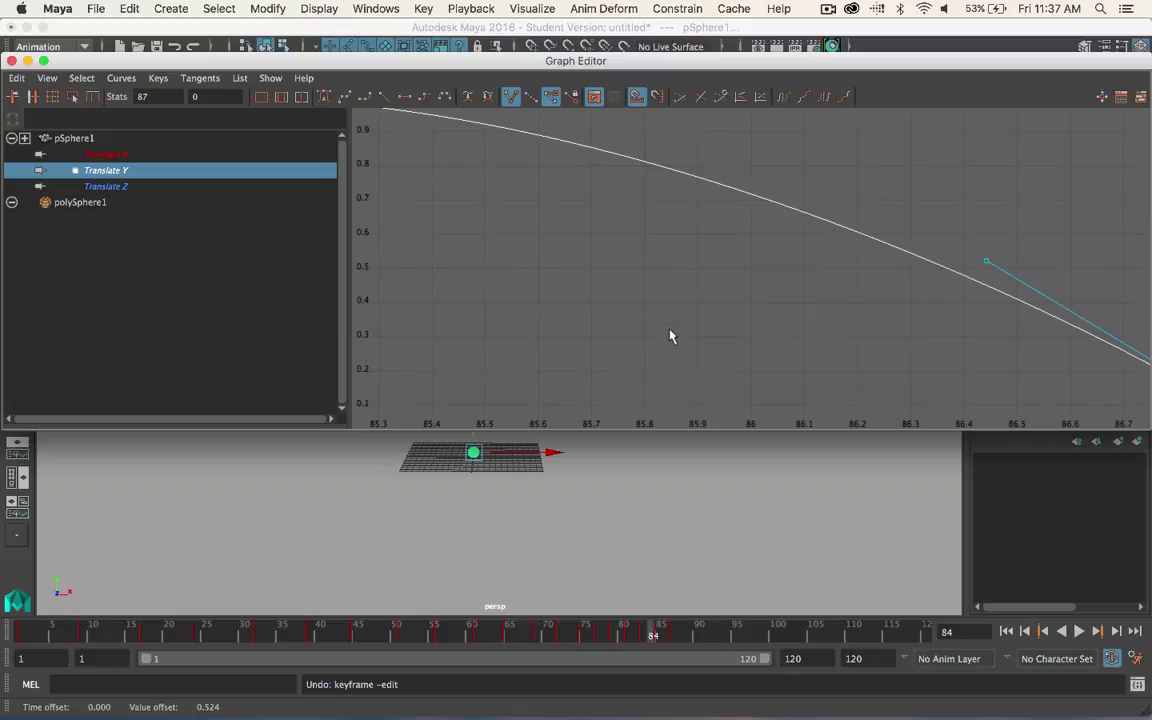
key("a")
scroll(674, 345, "down", 3)
scroll(674, 345, "up", 3)
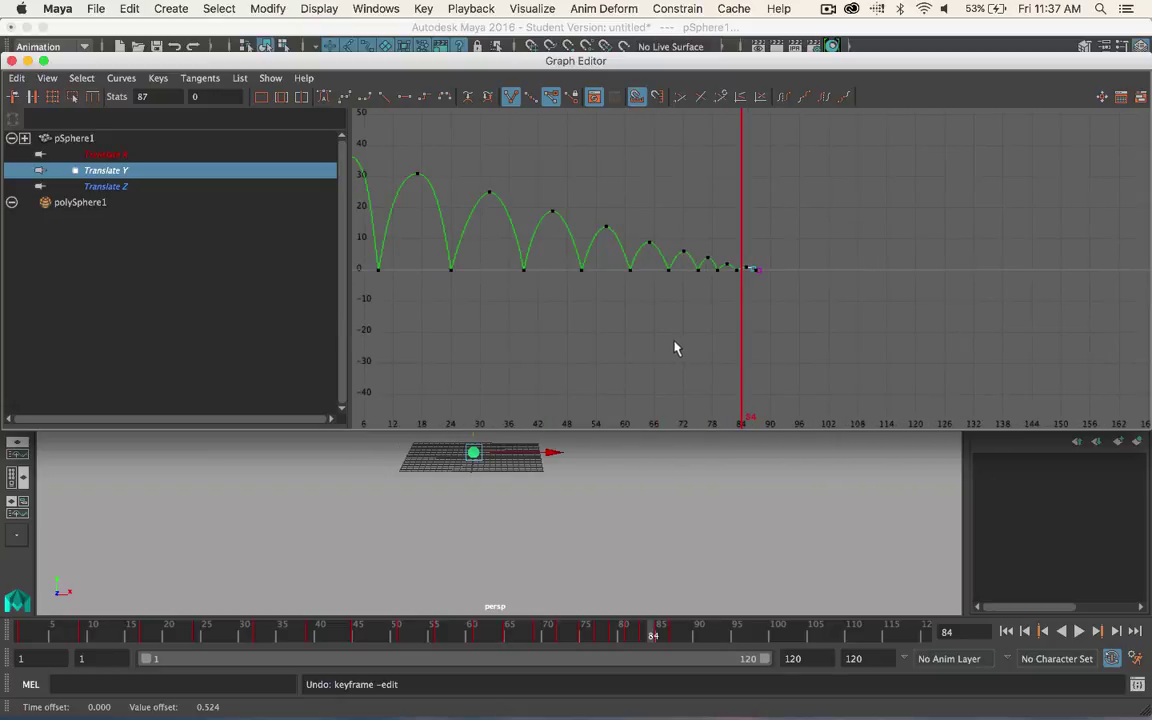
scroll(697, 337, "down", 4)
left_click_drag(573, 180, 884, 386)
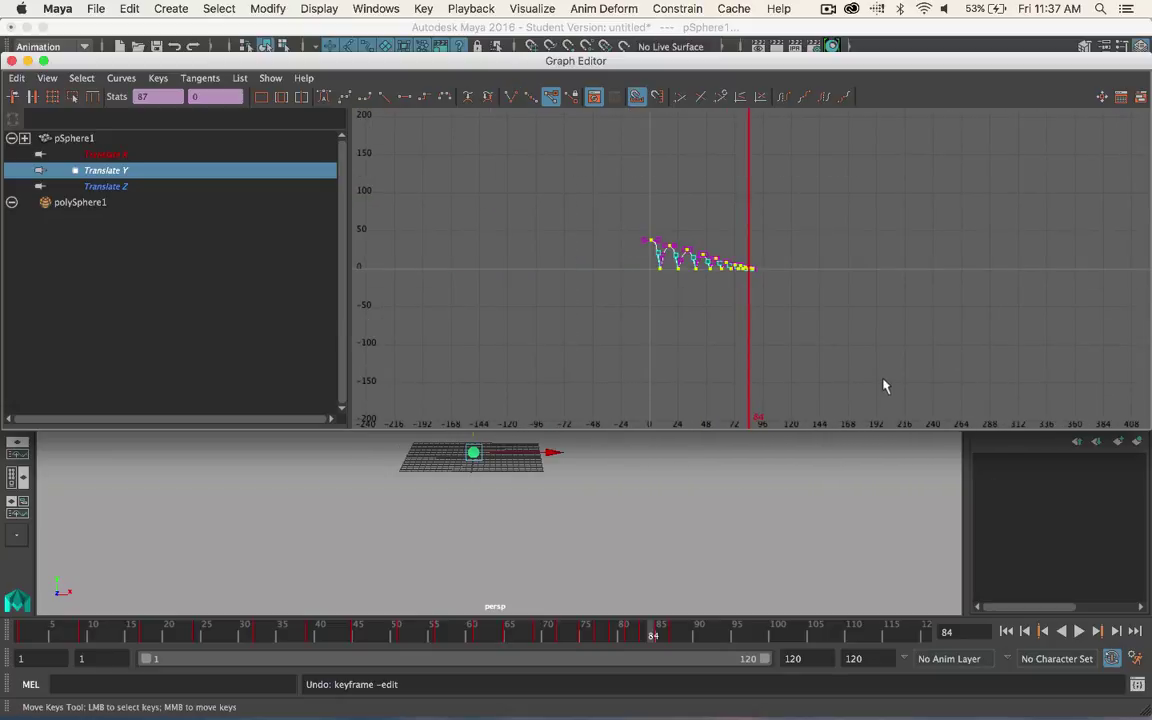
key("f")
left_click(651, 388)
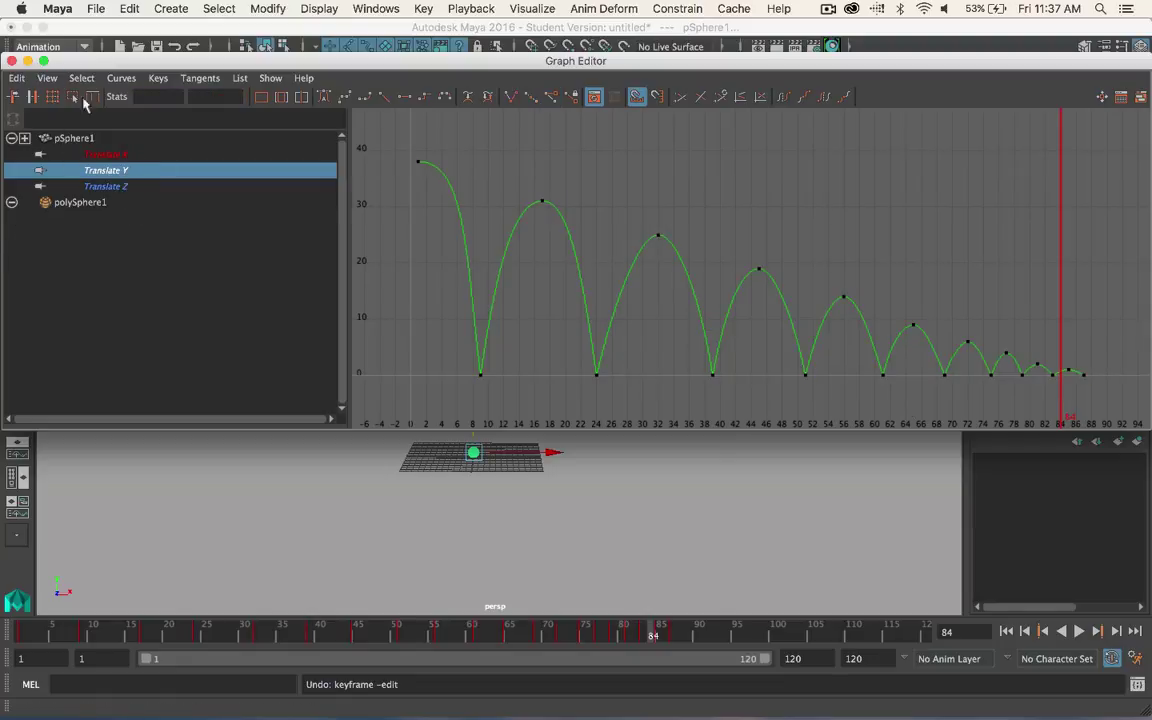
- Minimize the Graph Editor and play the animation from frame 1 to check the bouncing motion
left_click(27, 62)
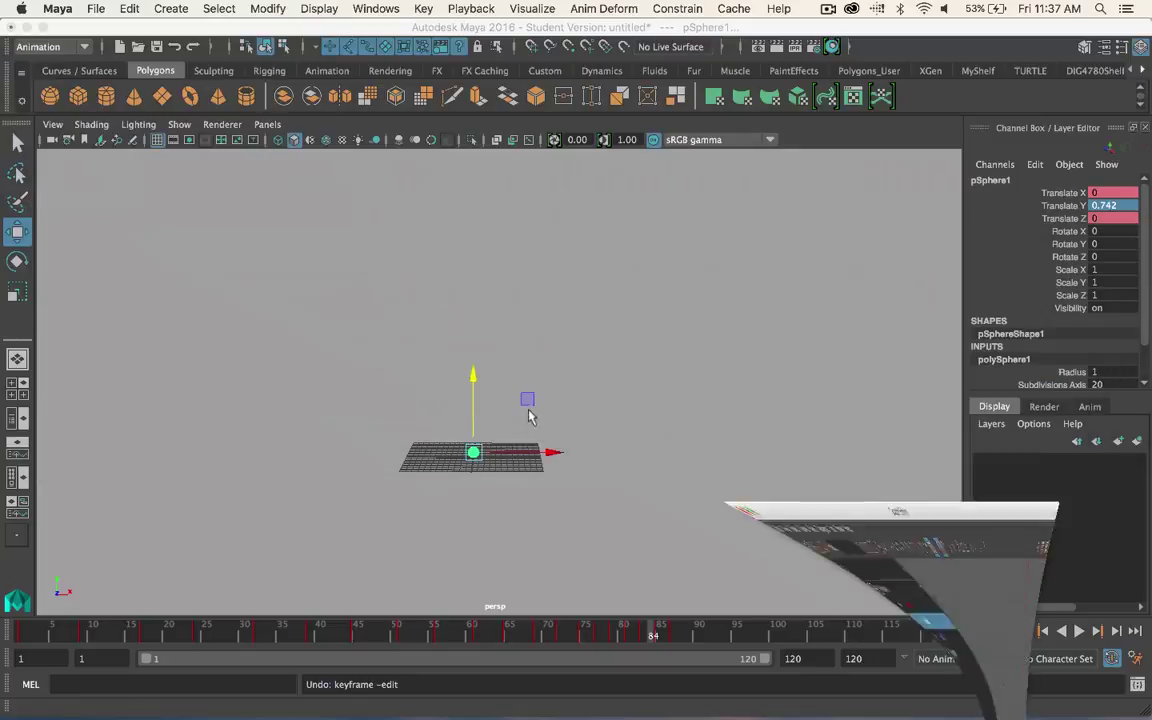
left_click(1006, 631)
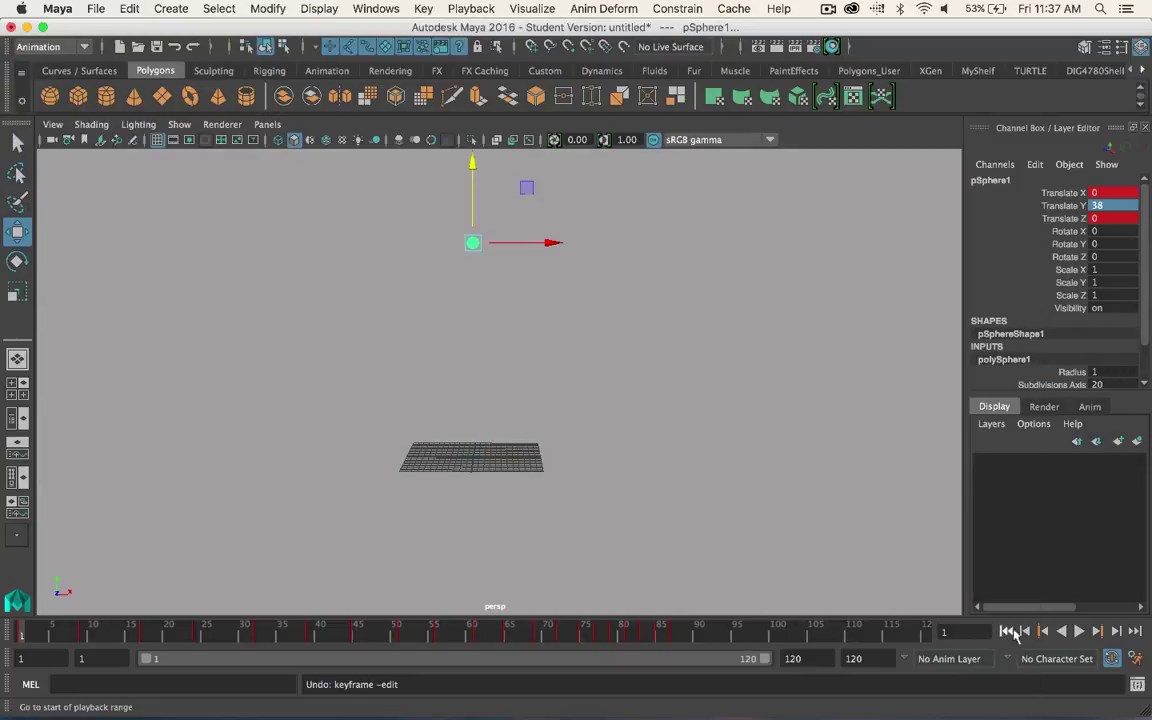
left_click(1079, 631)
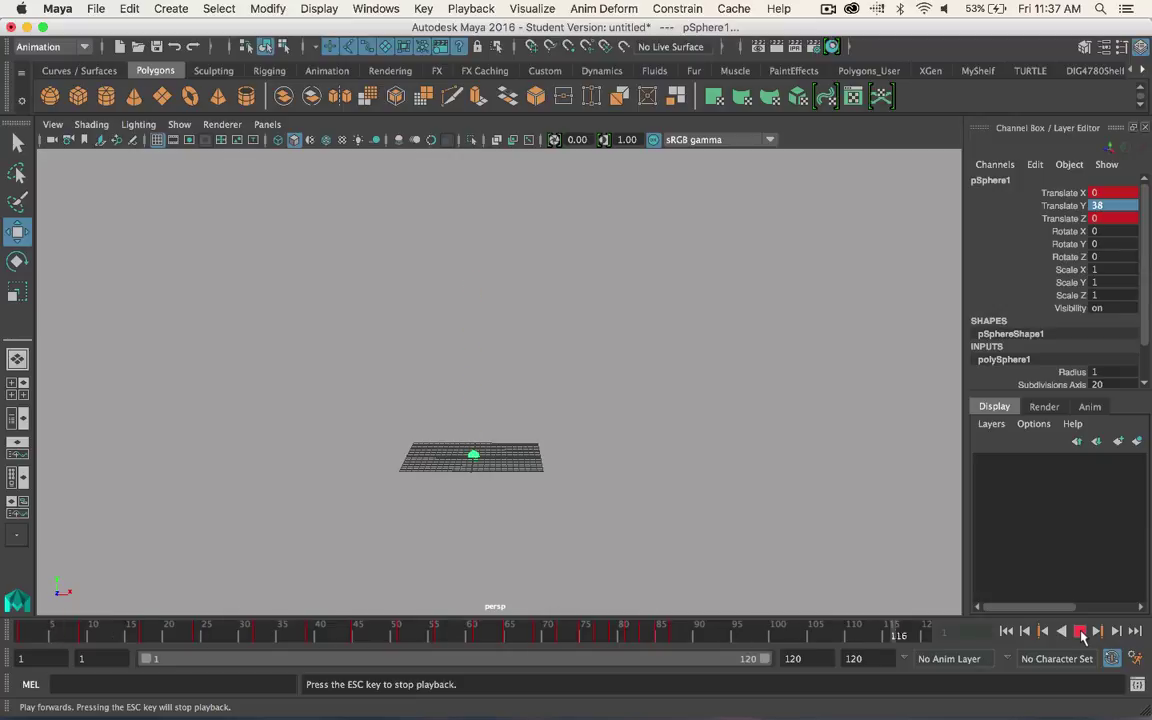
left_click(1080, 631)
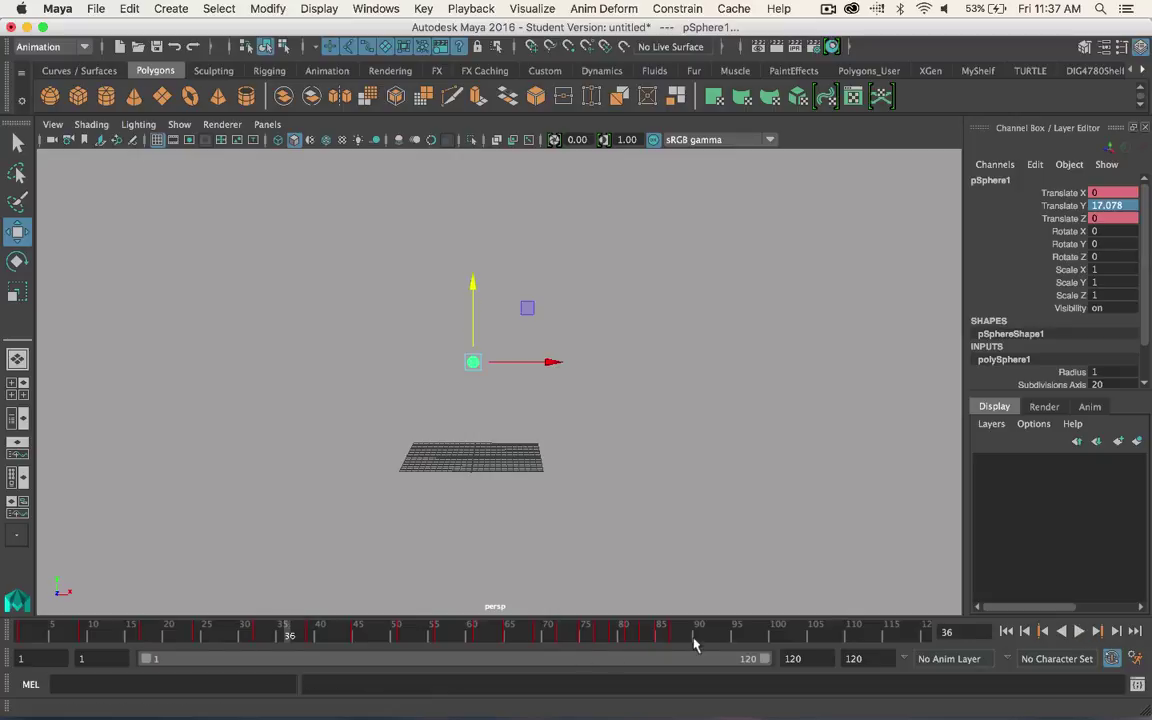
right_click(705, 627)
mouse_move(778, 540)
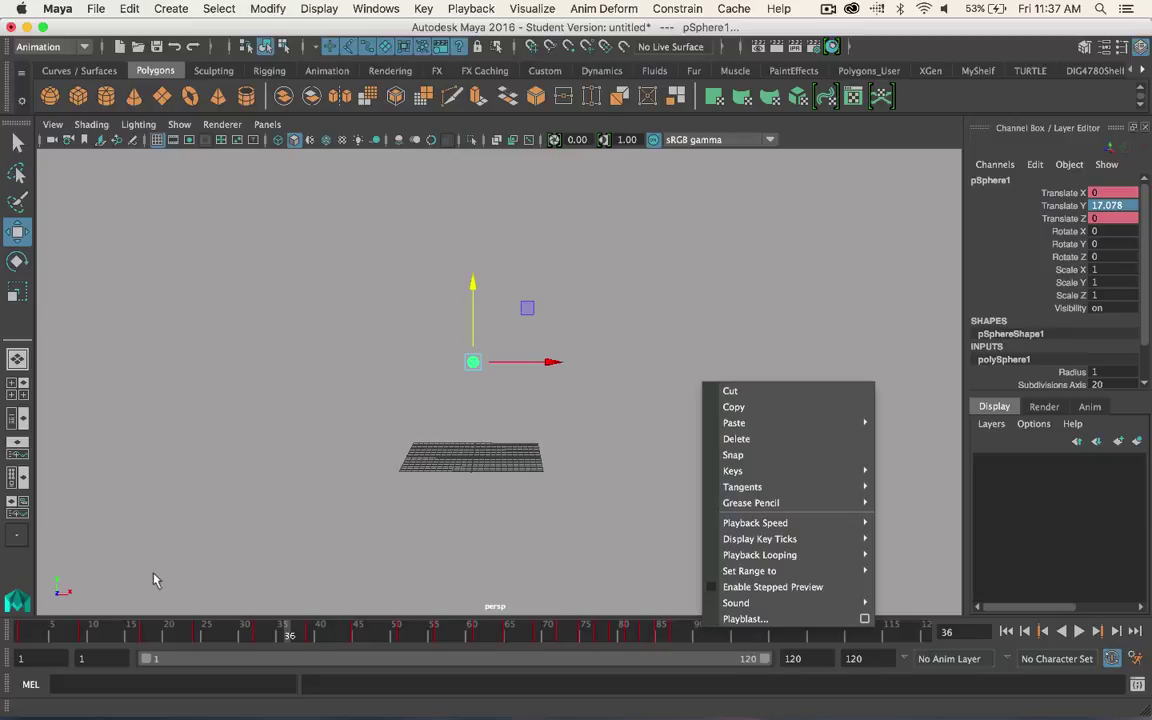
left_click(377, 495)
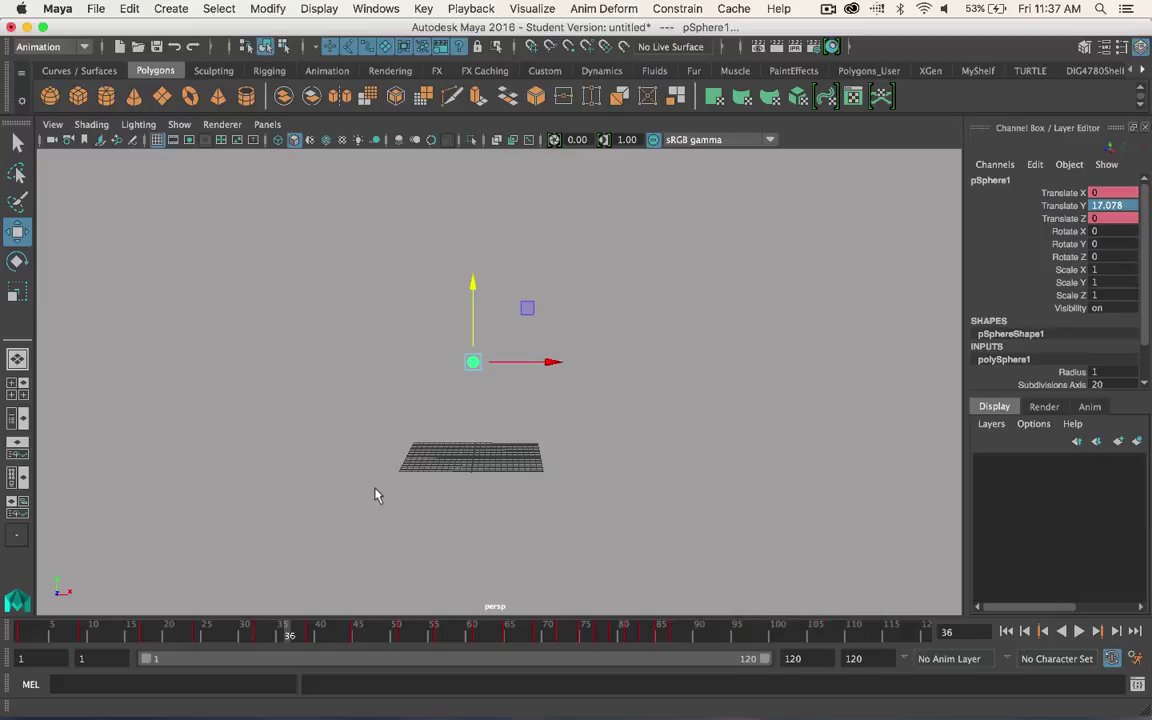
- Go back to frame 1 and open the Graph Editor for the ball's curves
left_click(31, 638)
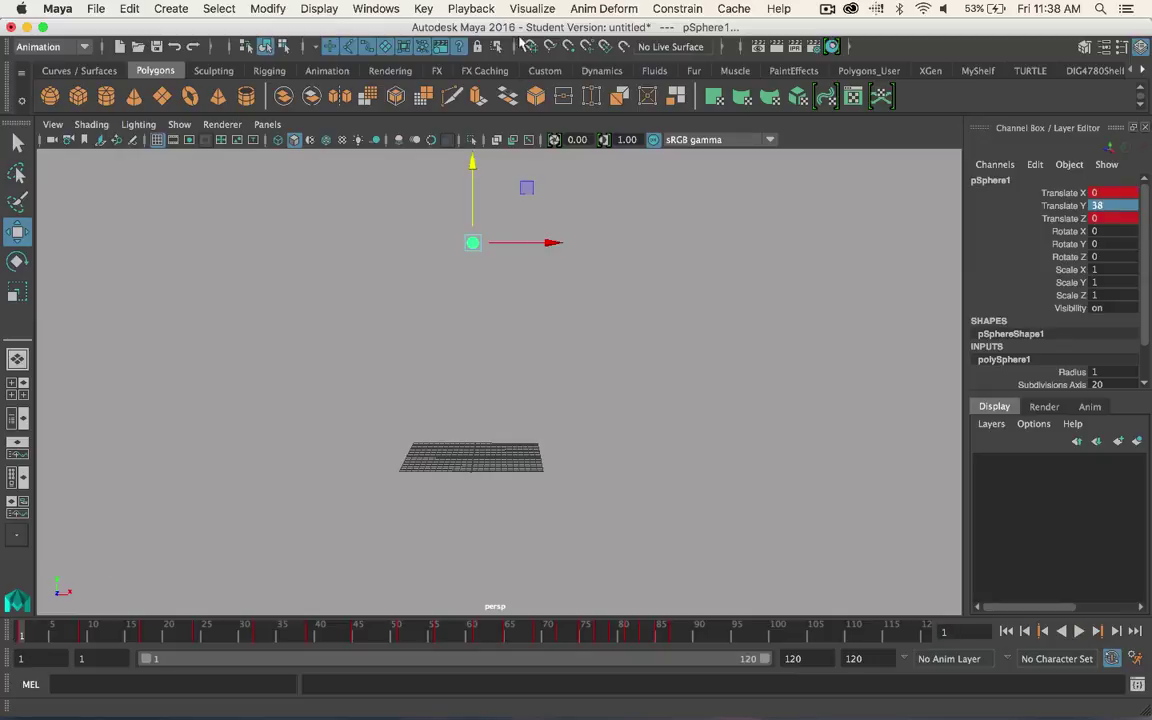
left_click(319, 8)
mouse_move(369, 8)
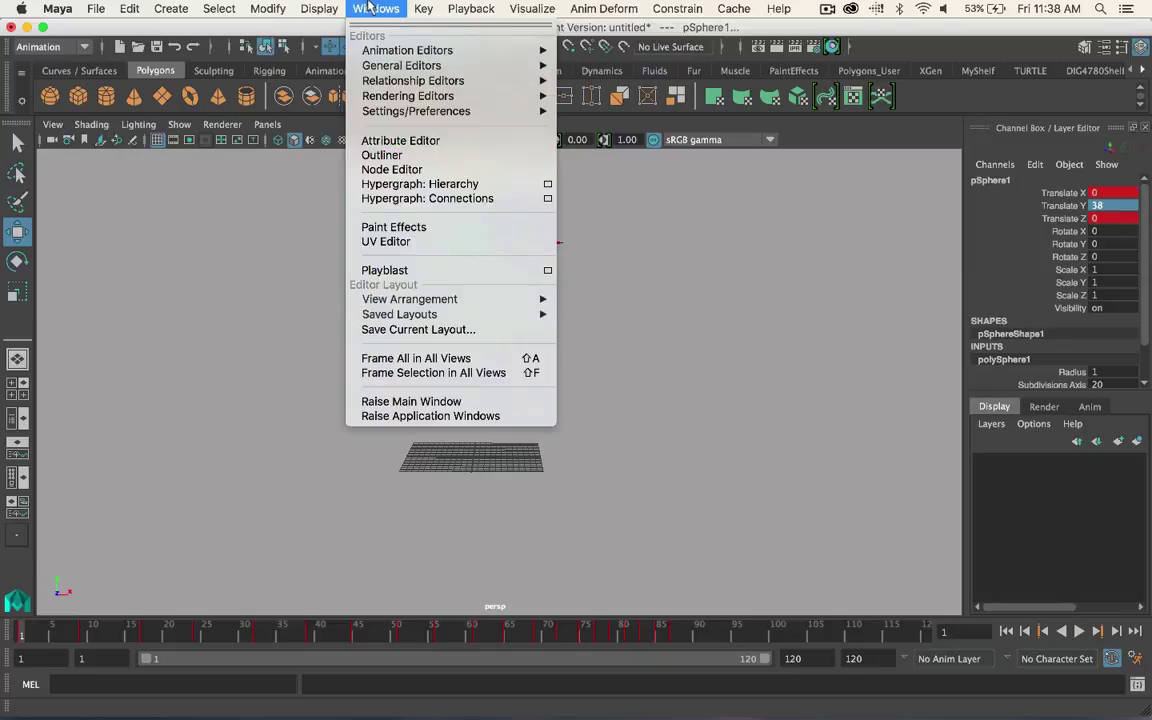
mouse_move(399, 112)
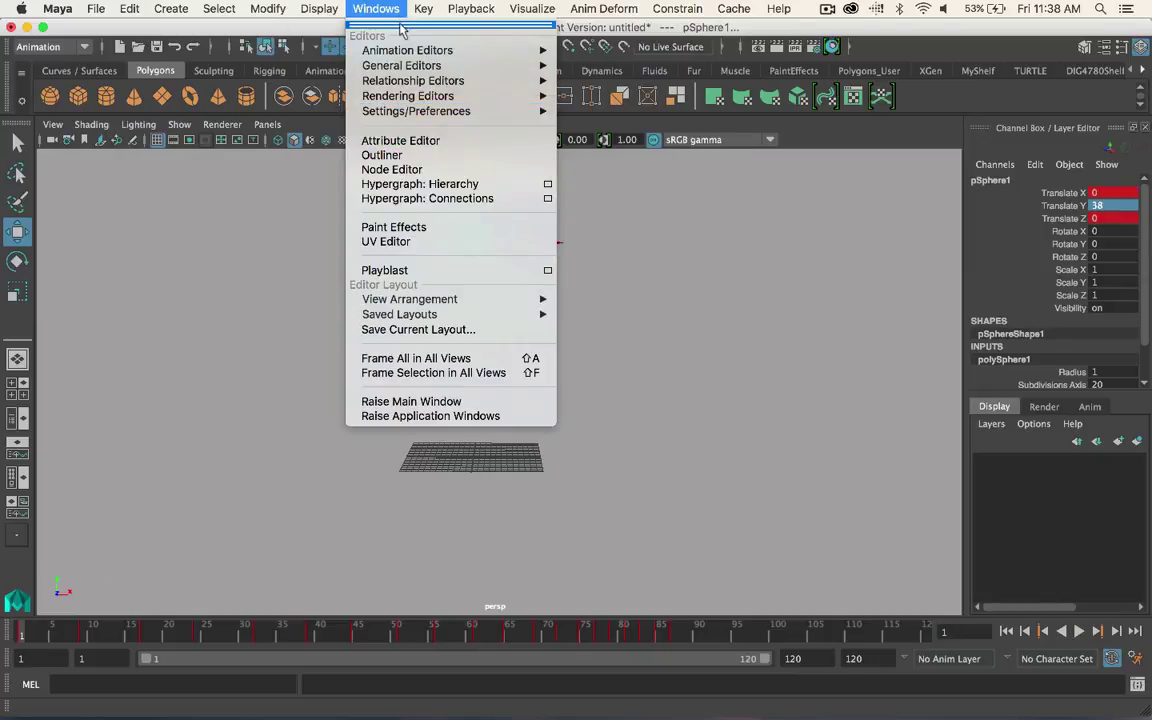
mouse_move(408, 55)
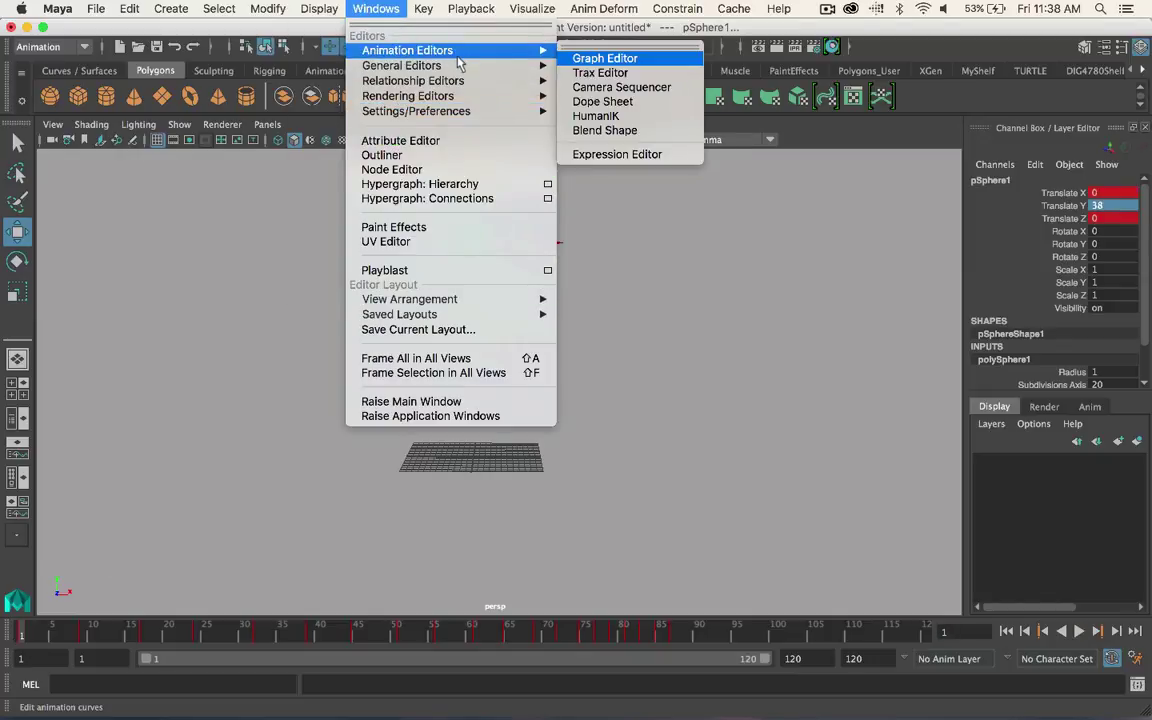
left_click(602, 58)
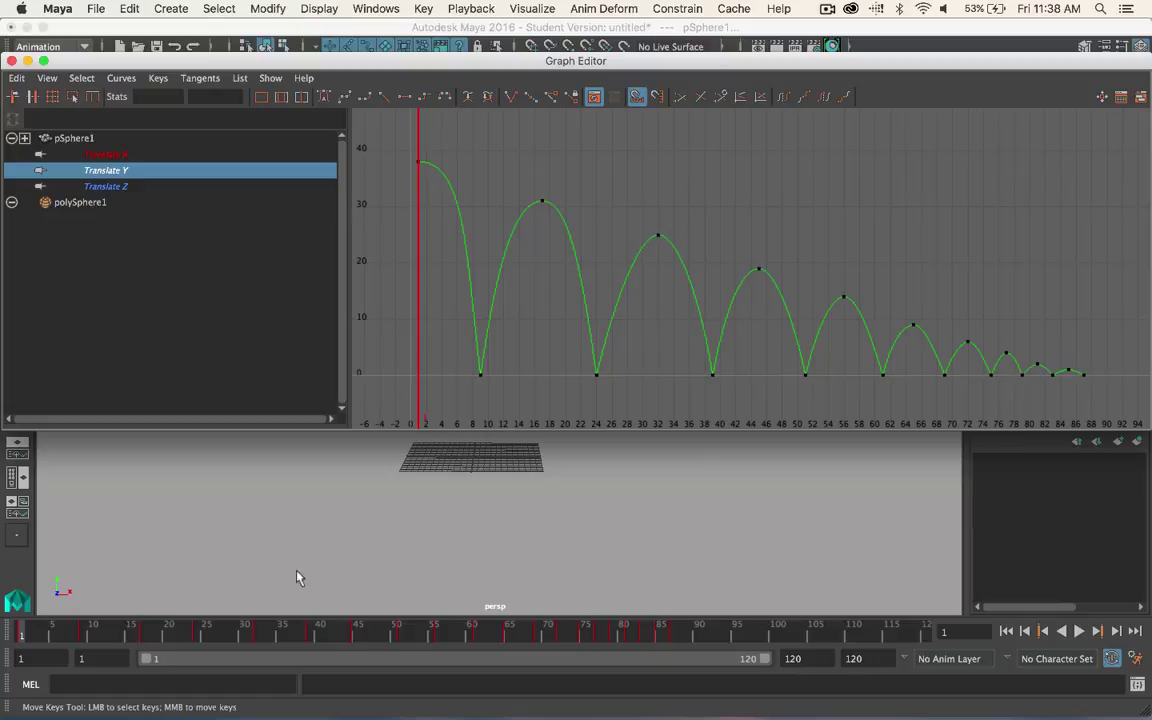
- Set a key on the ball at frame 87 and display its Translate X curve
mouse_move(681, 628)
left_mouse_down()
mouse_move(663, 630)
mouse_move(674, 641)
left_mouse_up()
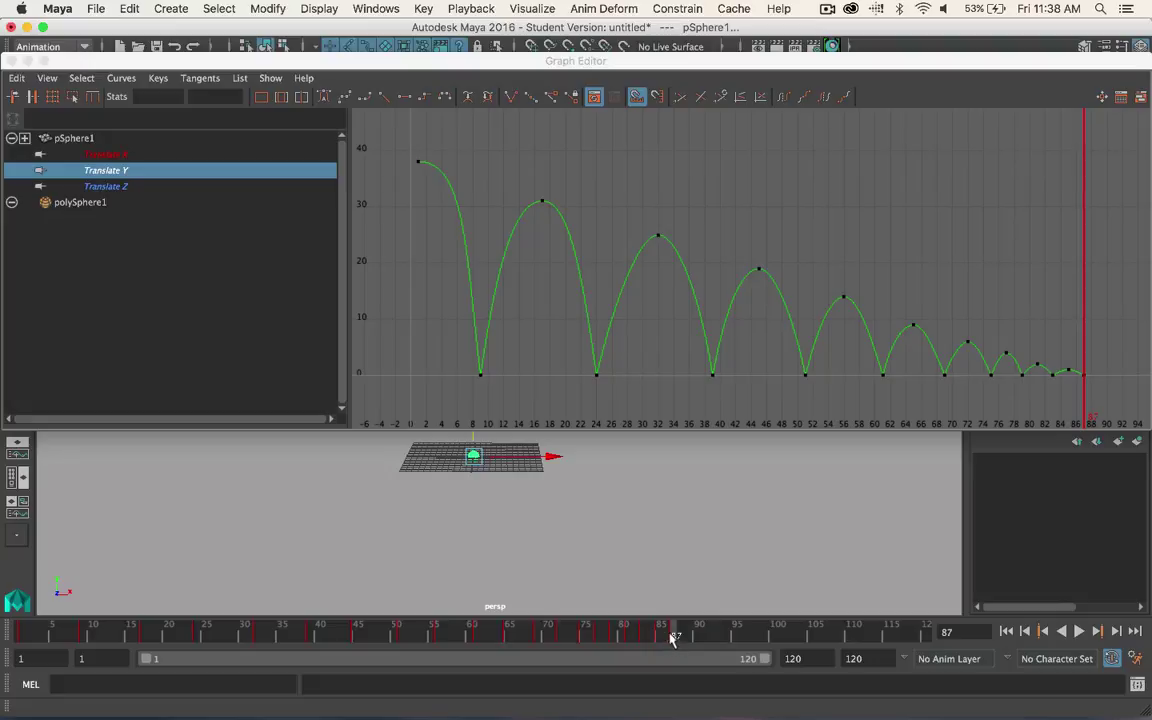
left_click(103, 155)
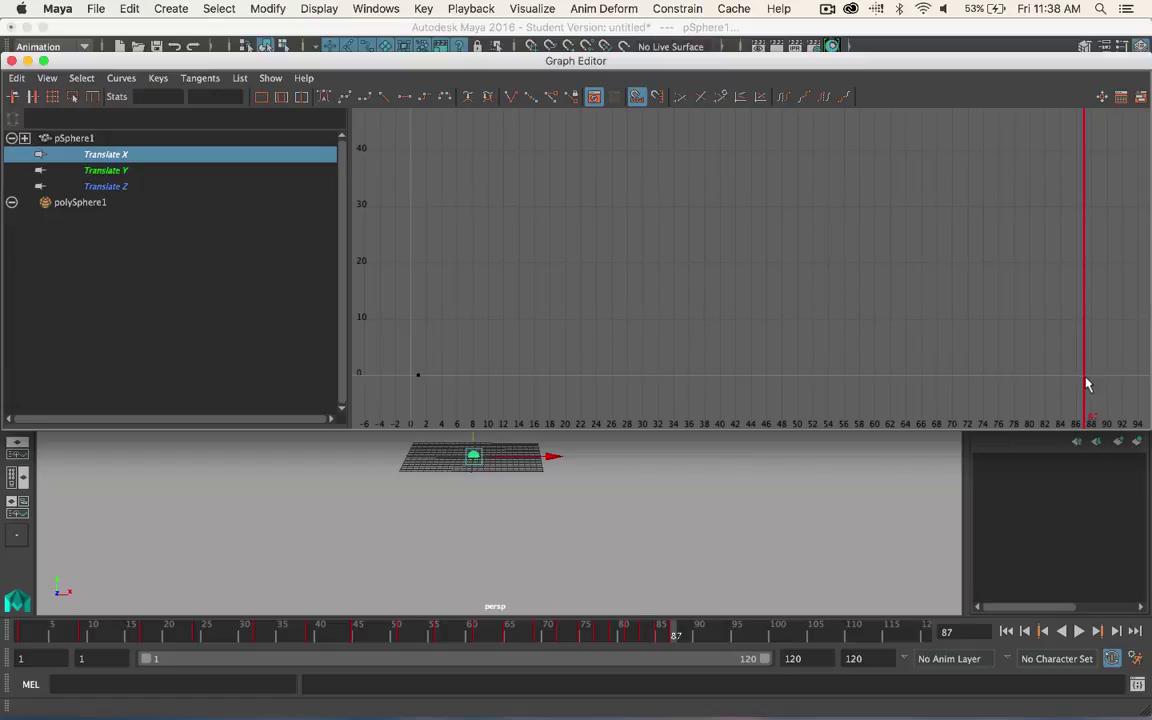
left_click(108, 170)
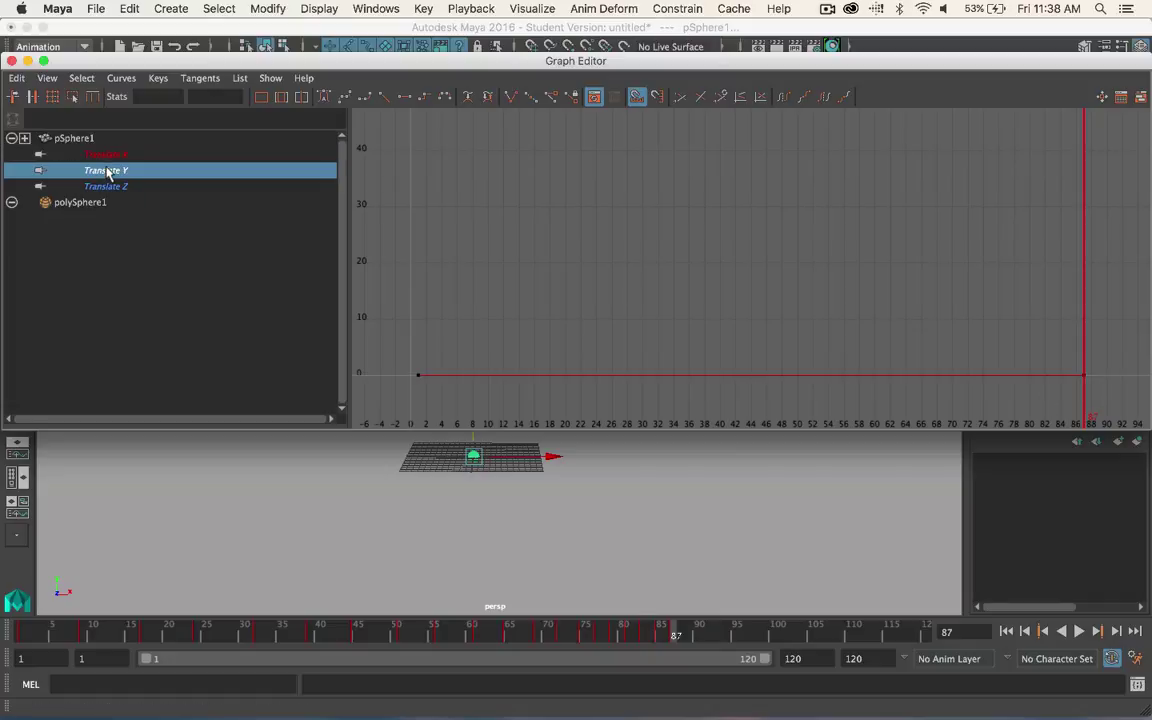
left_click(110, 155)
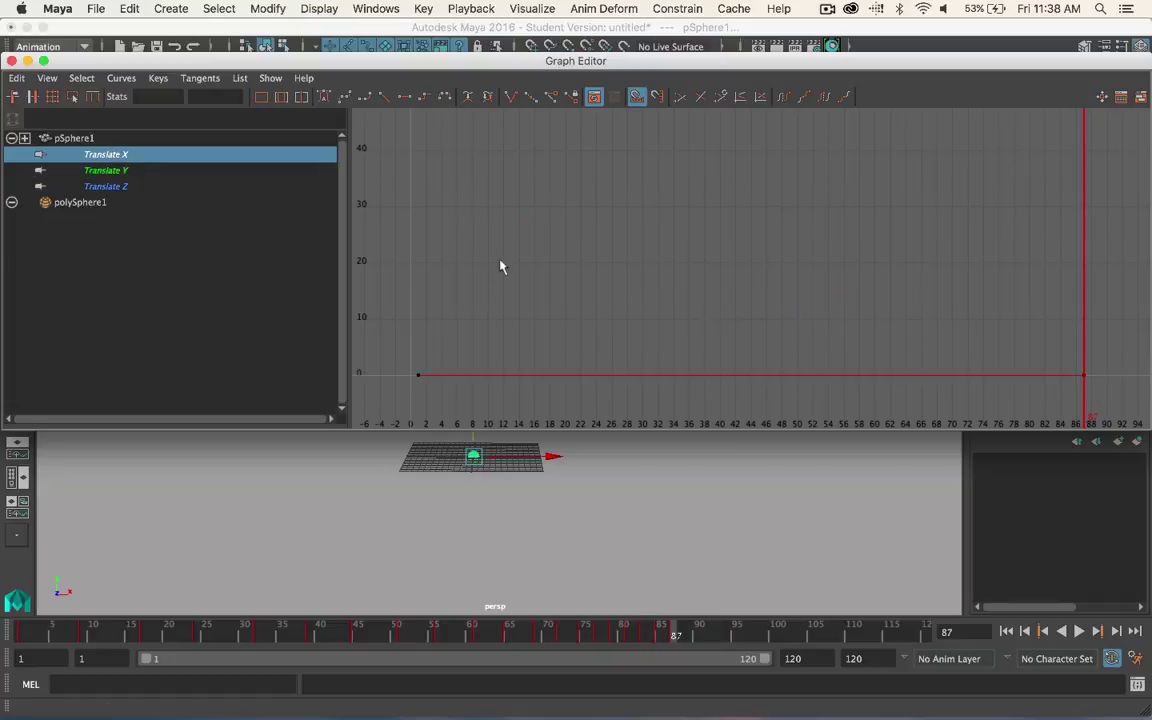
- Delete all the keys on the ball's Translate Z curve
left_click(100, 186)
left_click_drag(402, 343, 1123, 398)
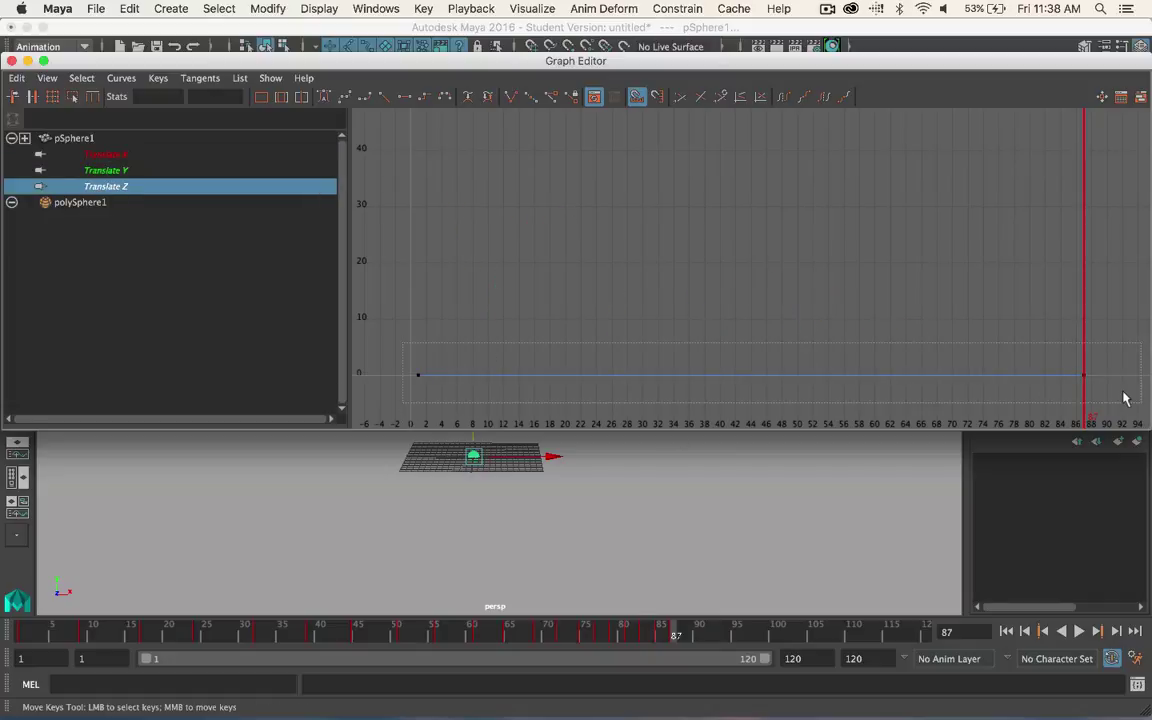
key("Delete")
- Move the ball along X to about 46.5 at frame 87, key it, and frame the Translate X curve
left_click(110, 155)
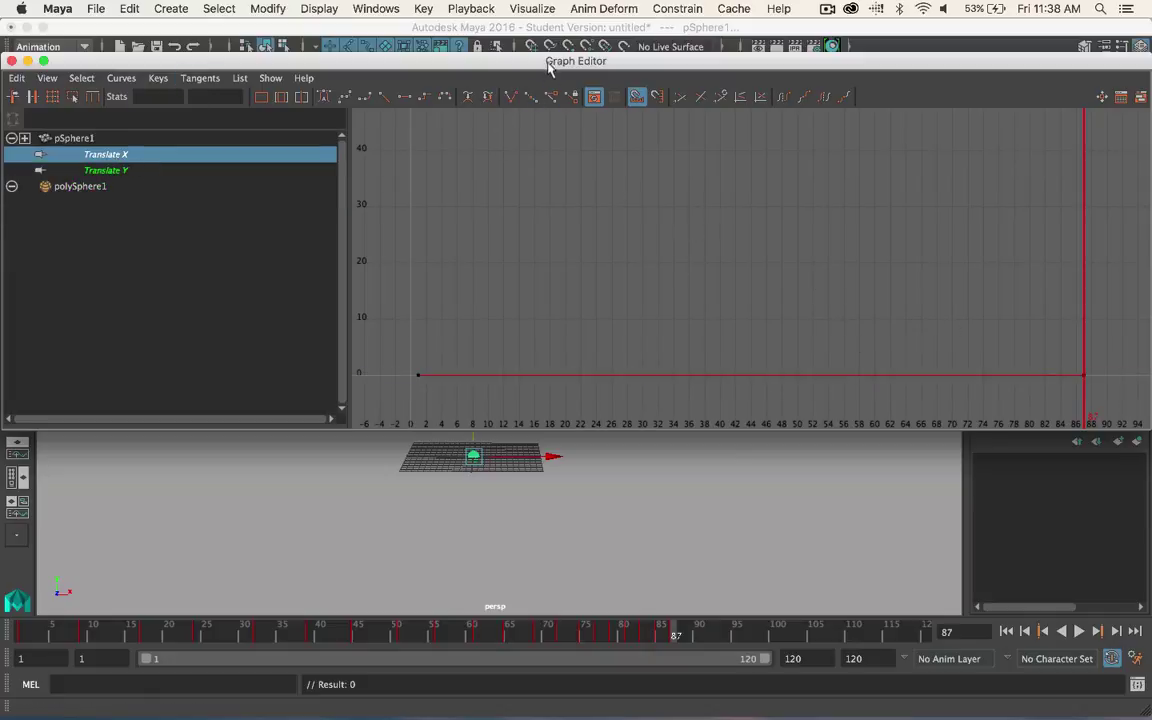
left_click_drag(497, 61, 442, 10)
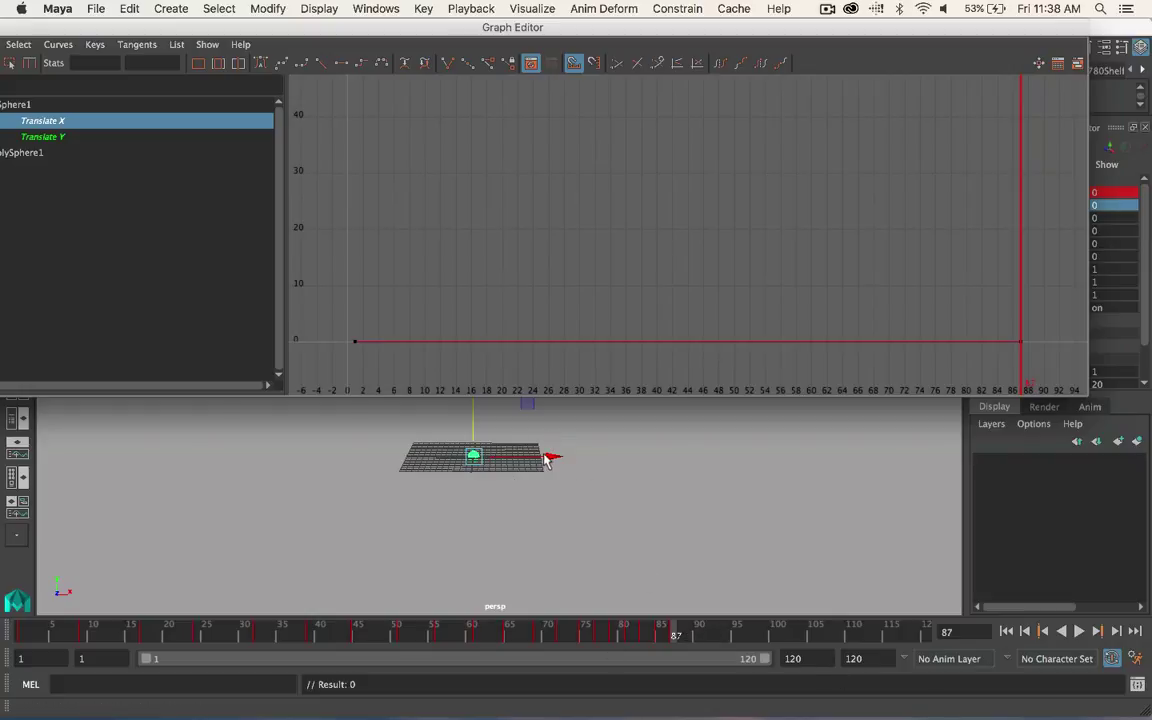
left_click_drag(566, 465, 806, 477)
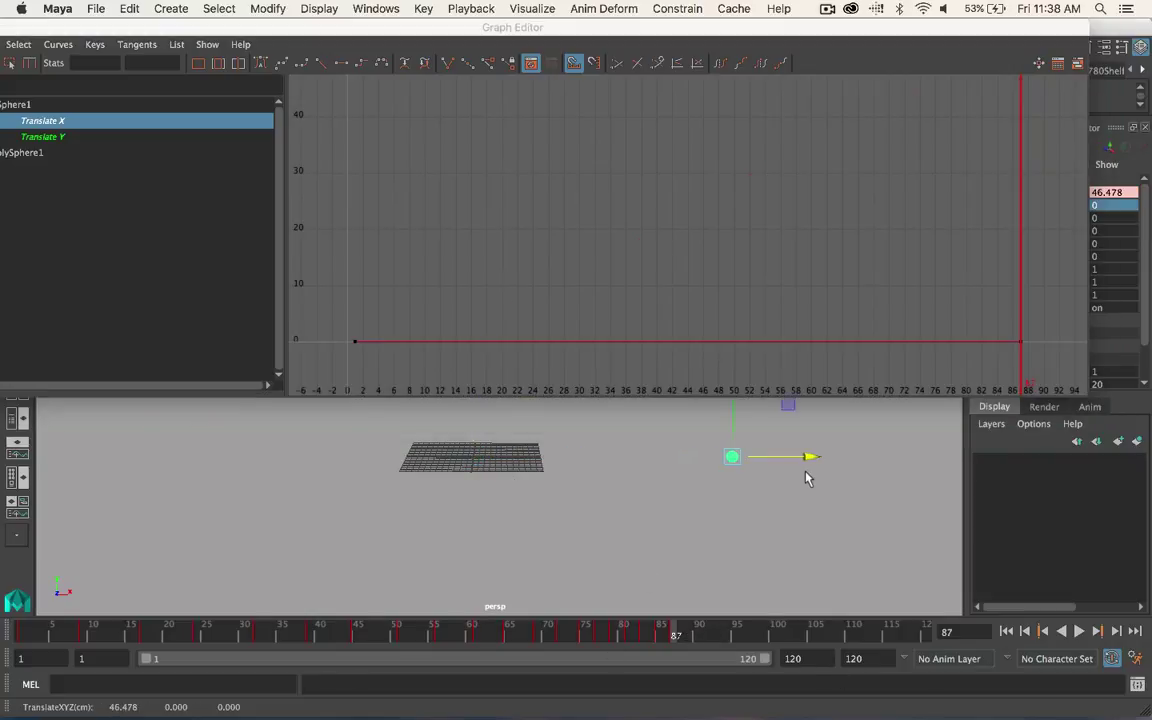
key("s")
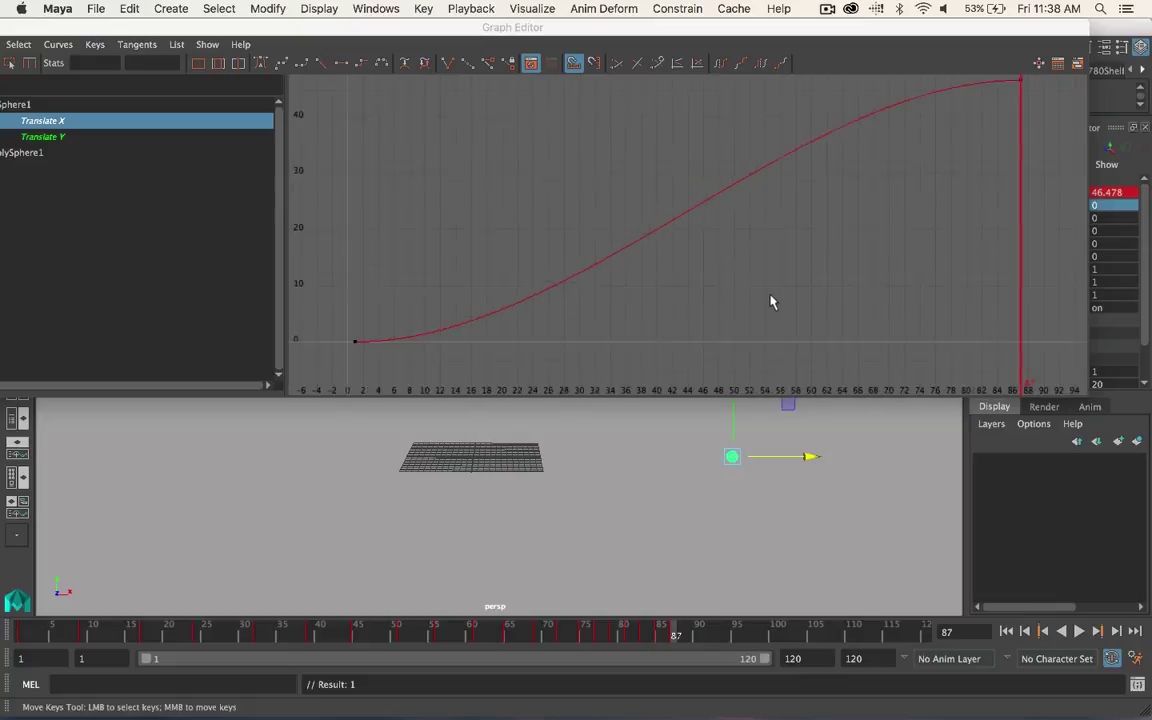
key("f")
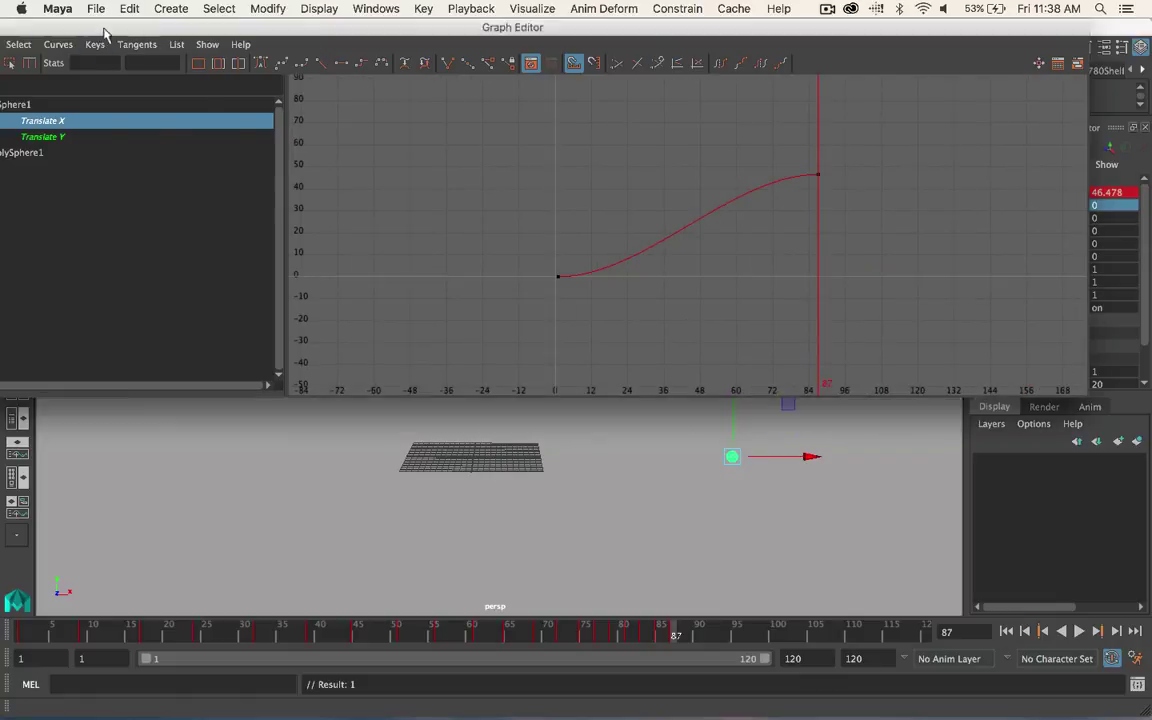
- Minimize the Graph Editor and play the animation to check the ball travelling sideways while bouncing
left_click_drag(108, 33, 300, 33)
left_click(157, 27)
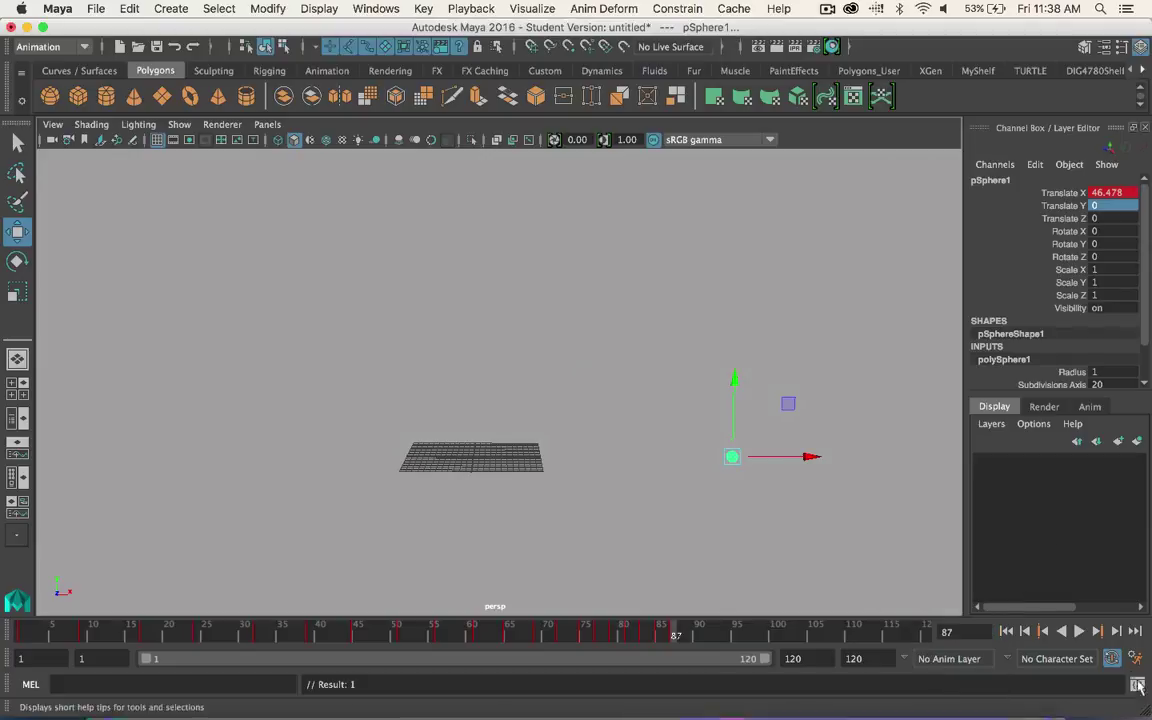
left_click(1079, 631)
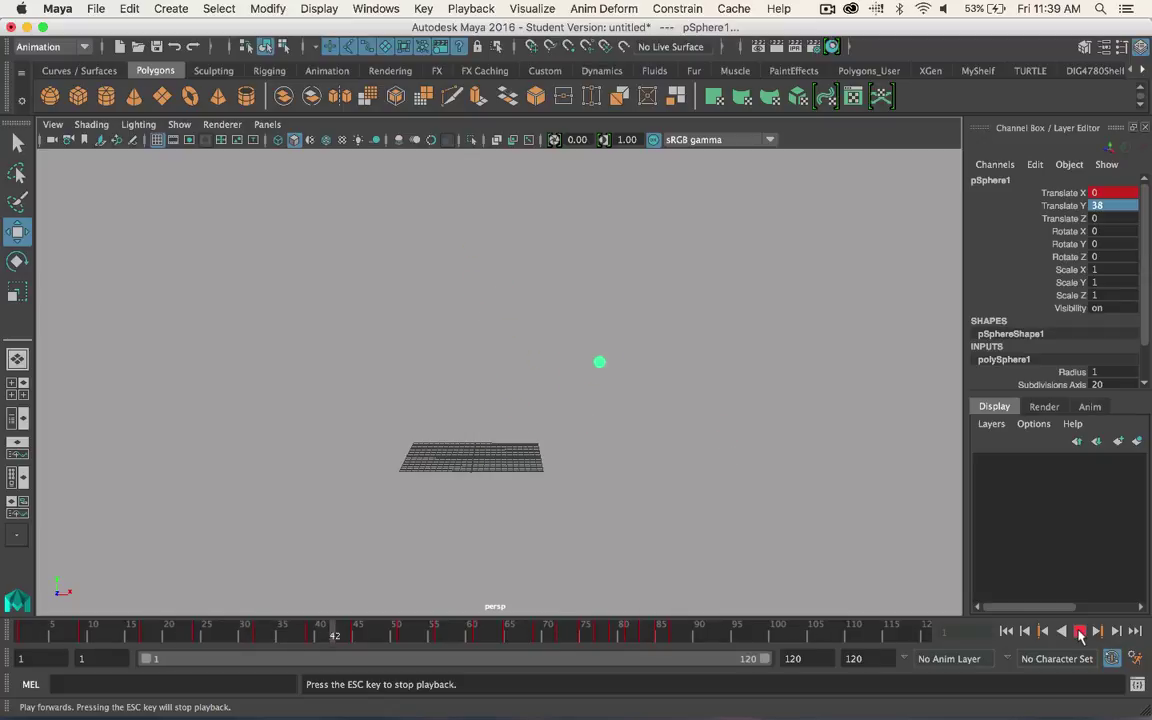
left_click(1080, 631)
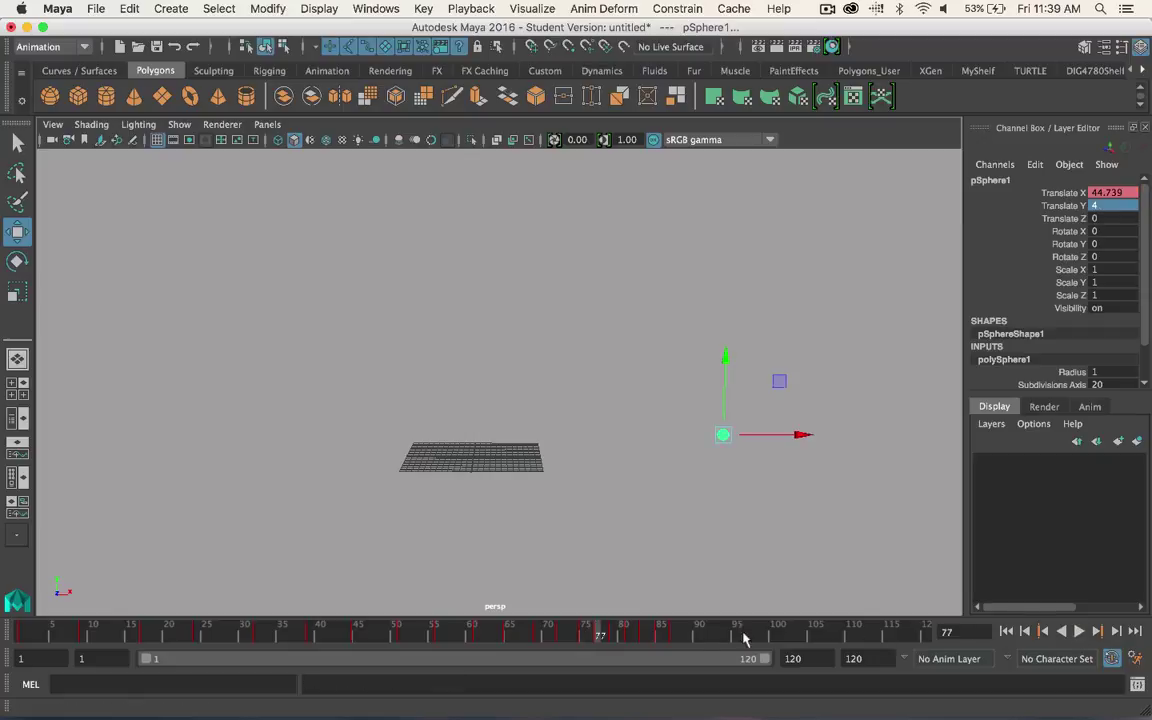
- Move the ball farther along X to about 52.7 at frame 87, key it, and check the motion from frame 1
left_click_drag(818, 462, 869, 452)
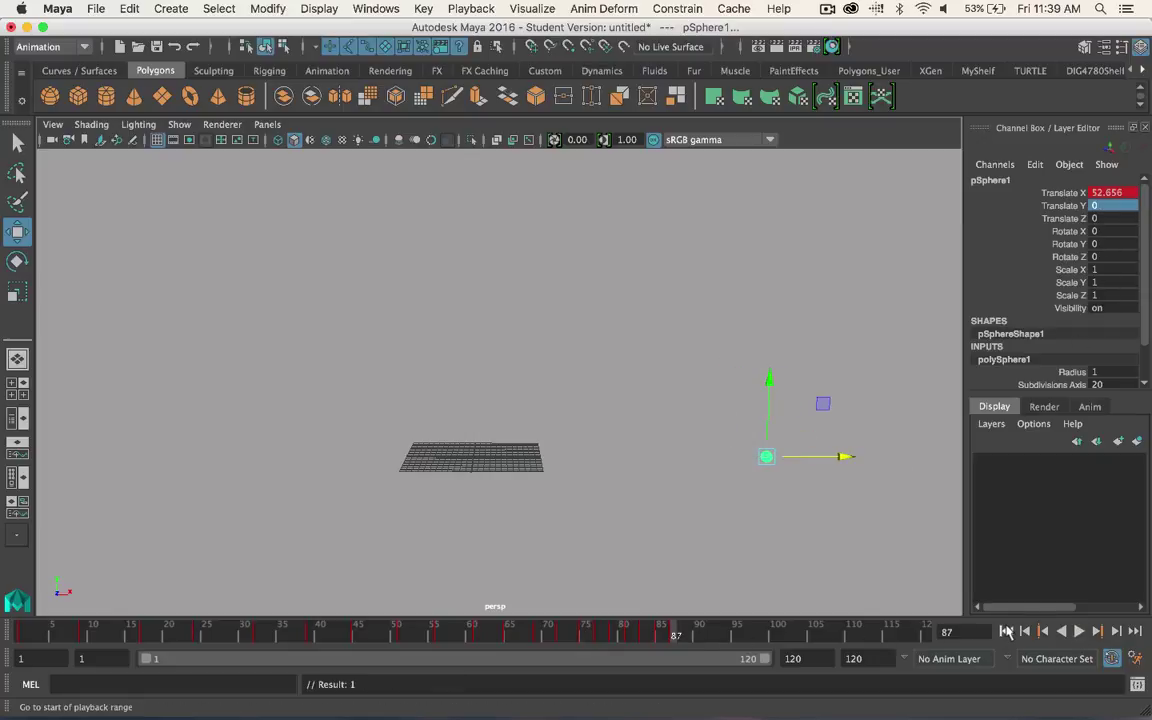
left_click(1006, 631)
left_click(1080, 631)
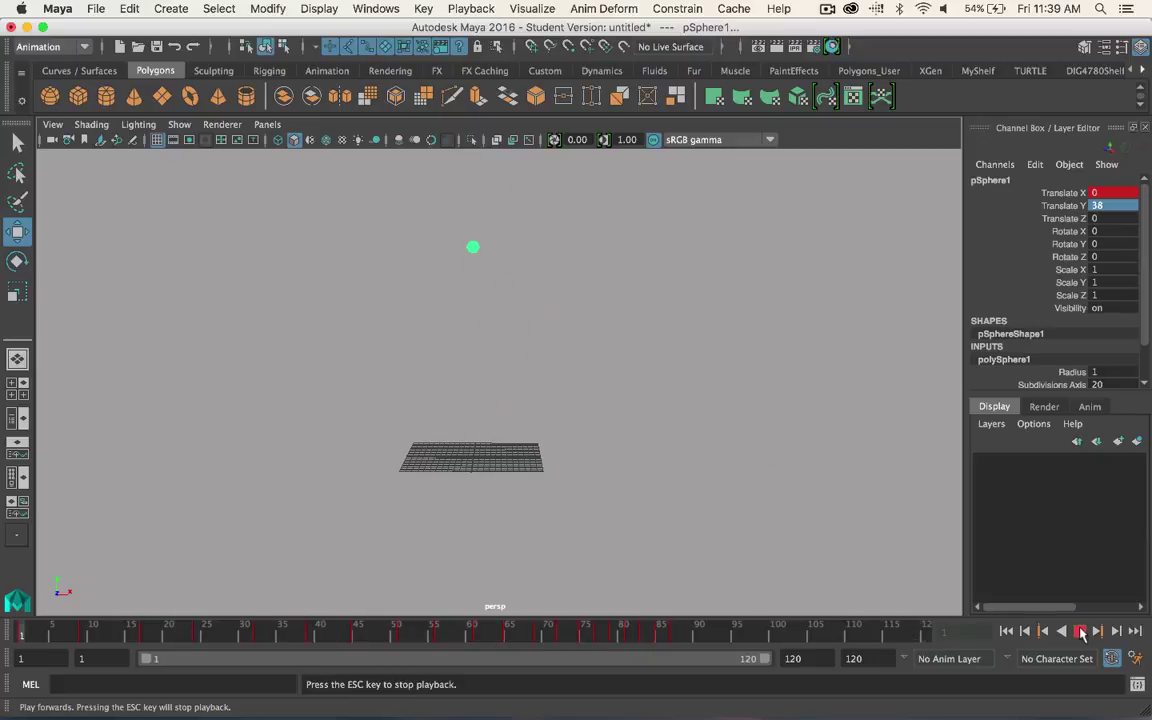
left_click(1080, 631)
- Playblast the animation, watch the resulting movie, and close the player
right_click(772, 646)
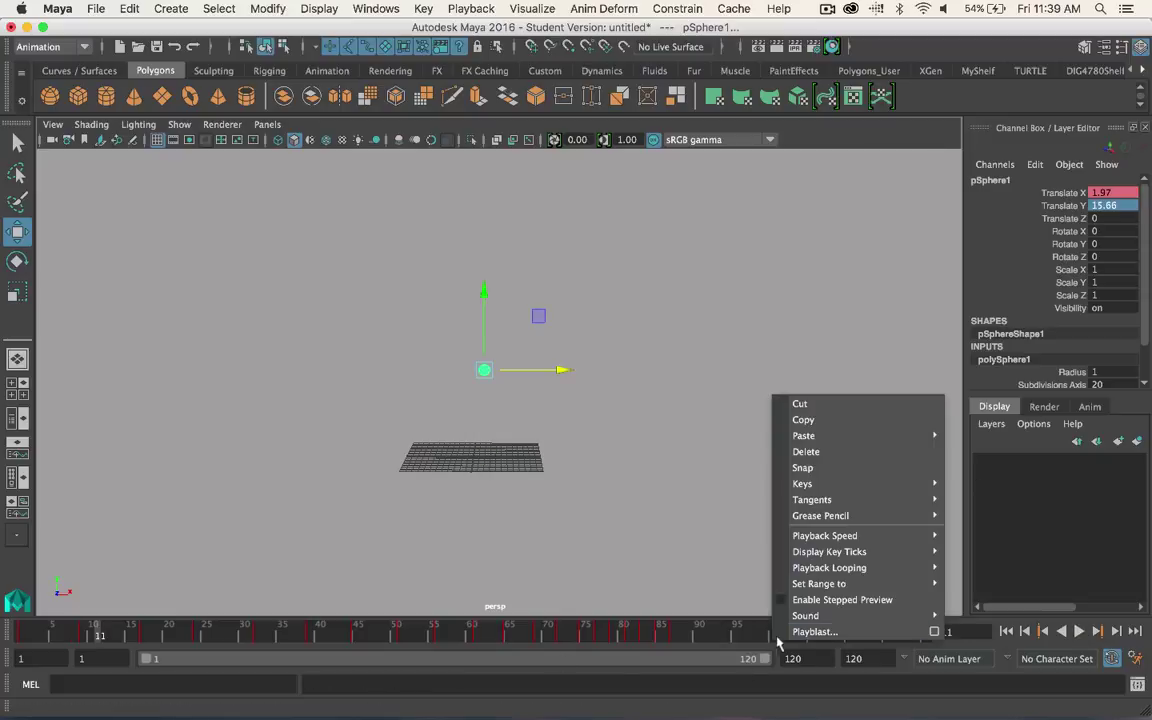
left_click(796, 630)
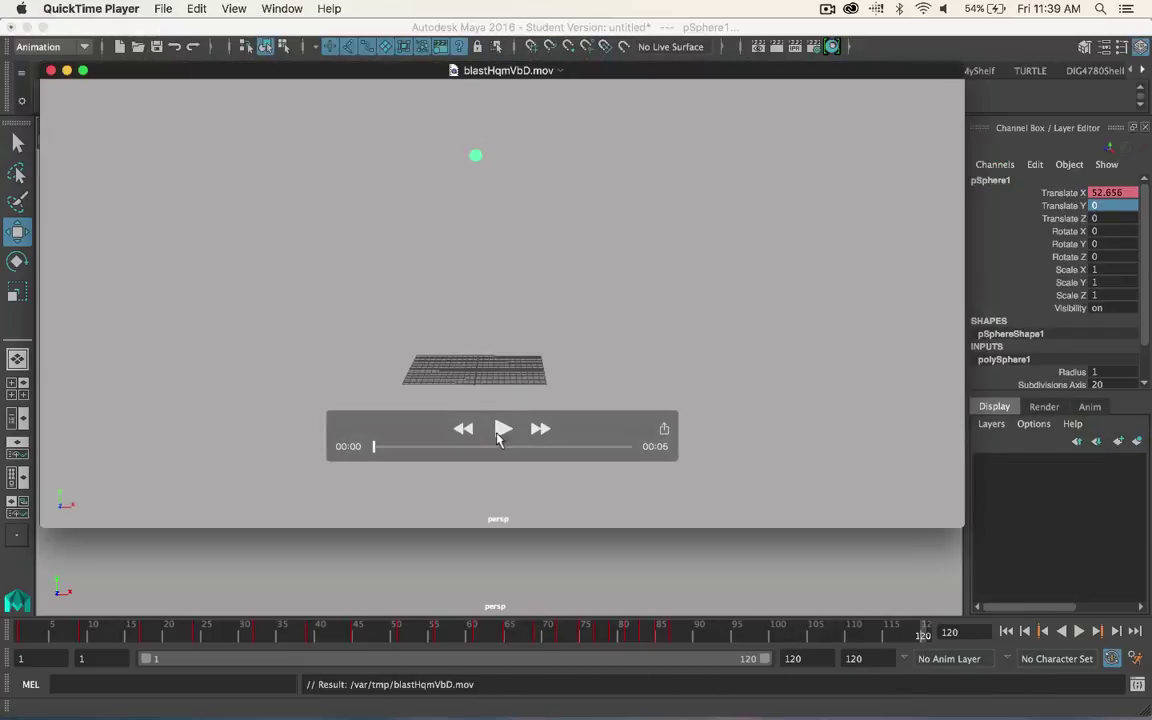
left_click(501, 430)
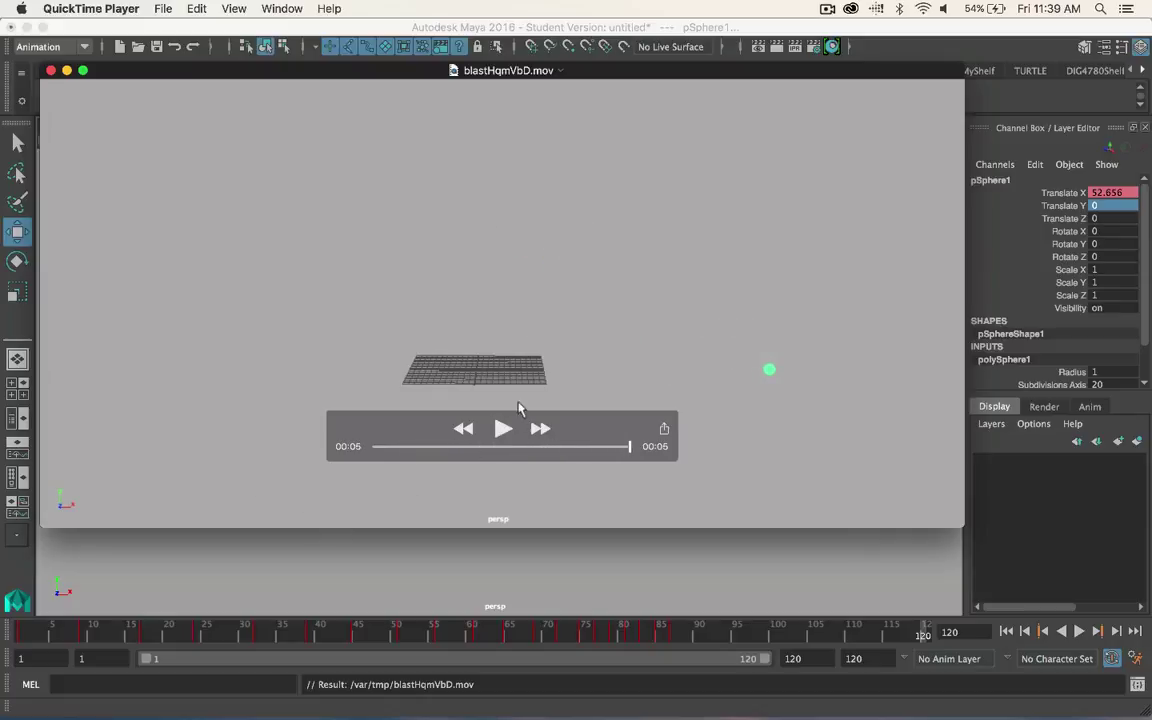
left_click(51, 71)
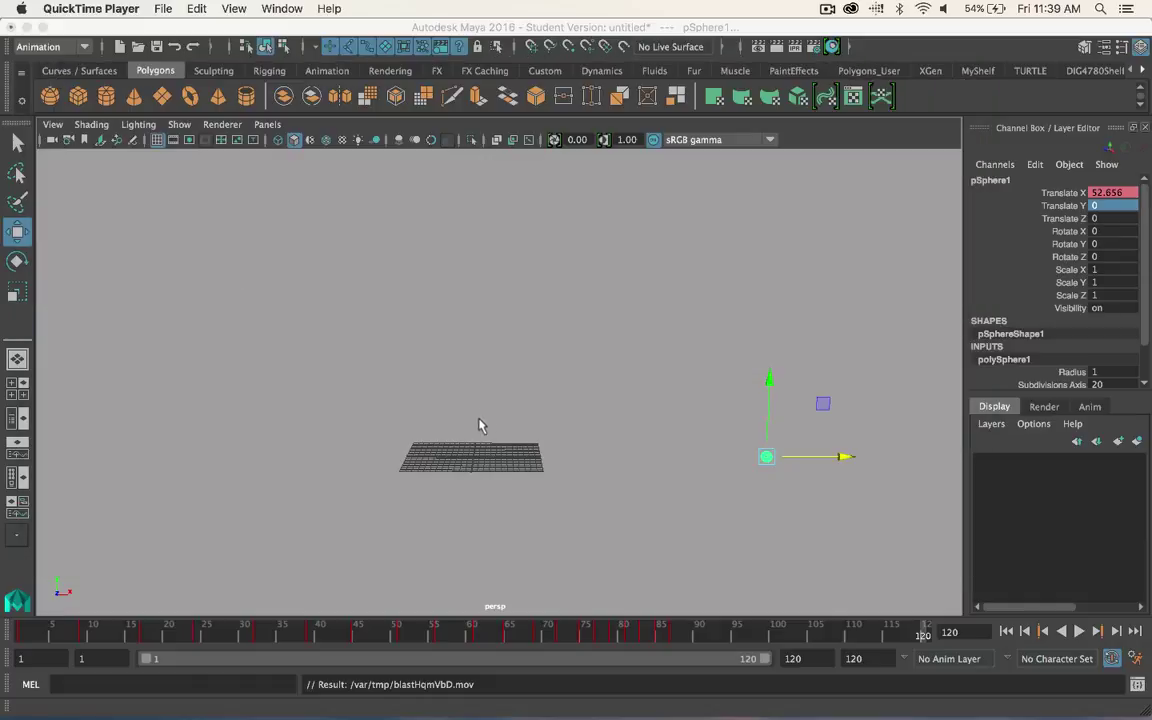
- Reopen the Graph Editor in Maya and select the Translate Y keys from frame 9 through frame 87
left_click(365, 26)
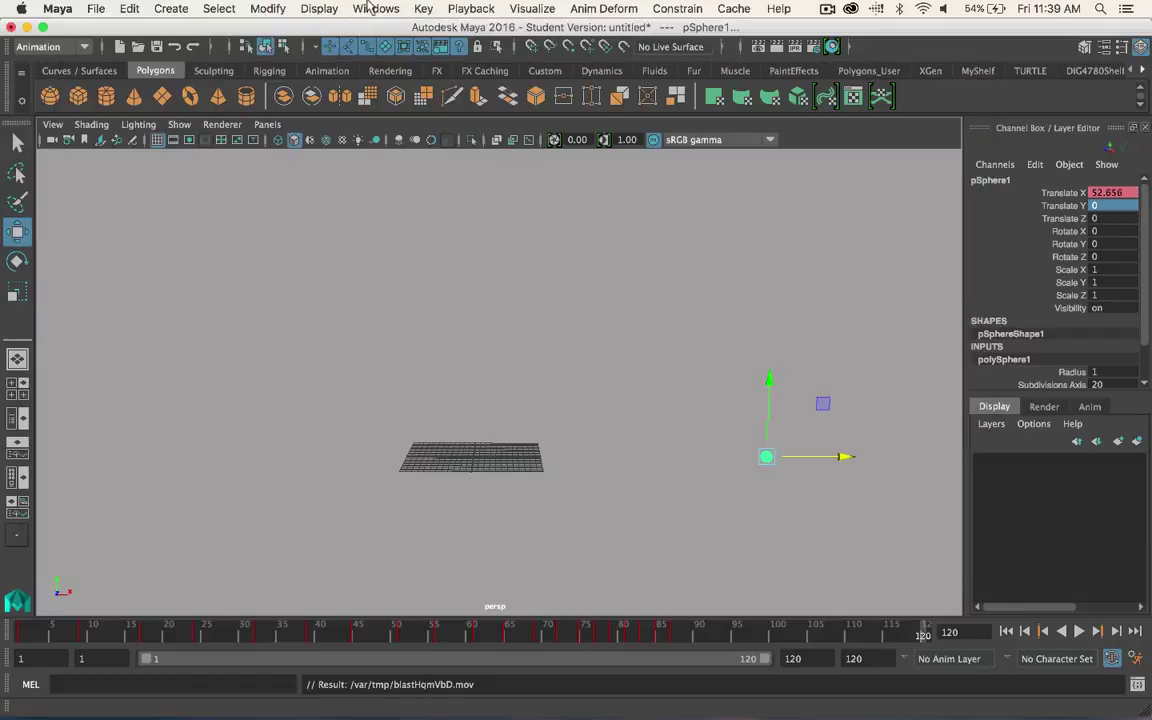
left_click(373, 8)
mouse_move(355, 50)
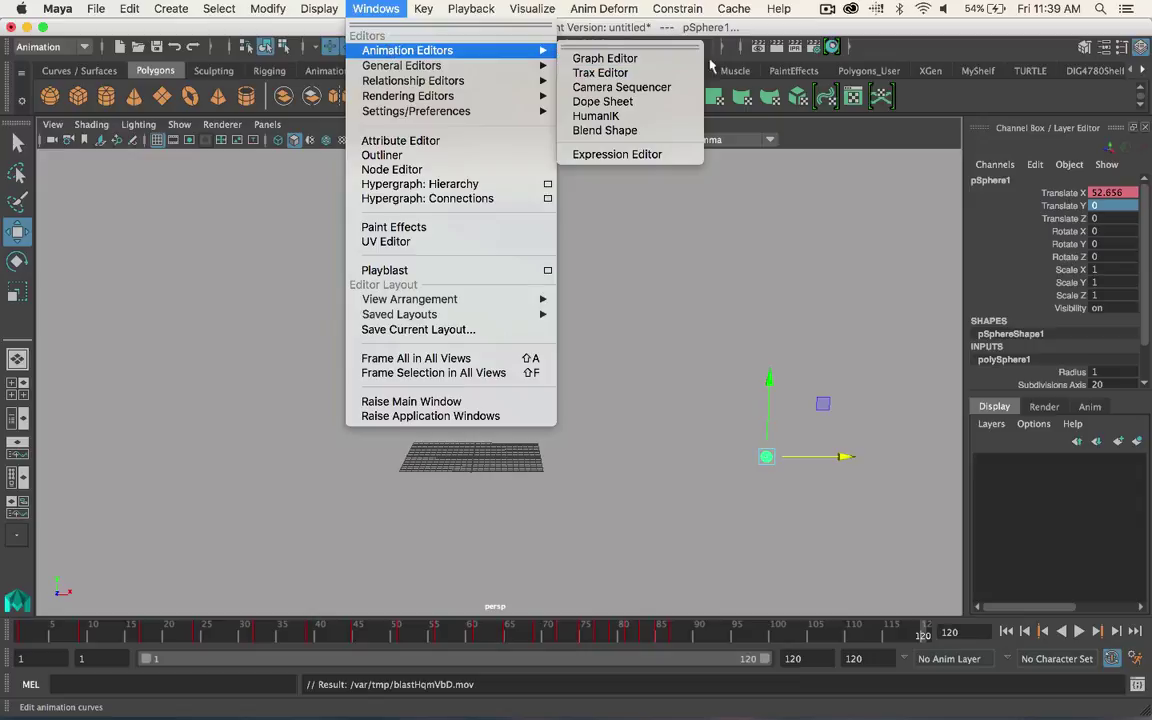
left_click(676, 60)
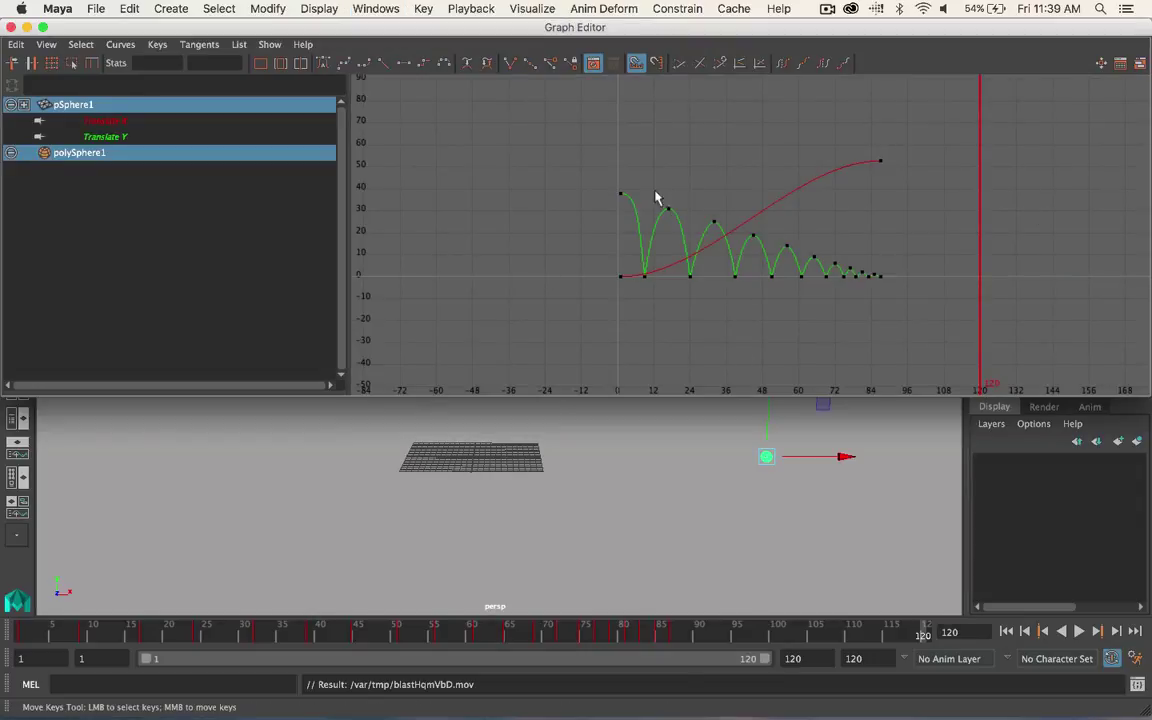
left_click_drag(795, 298, 893, 323)
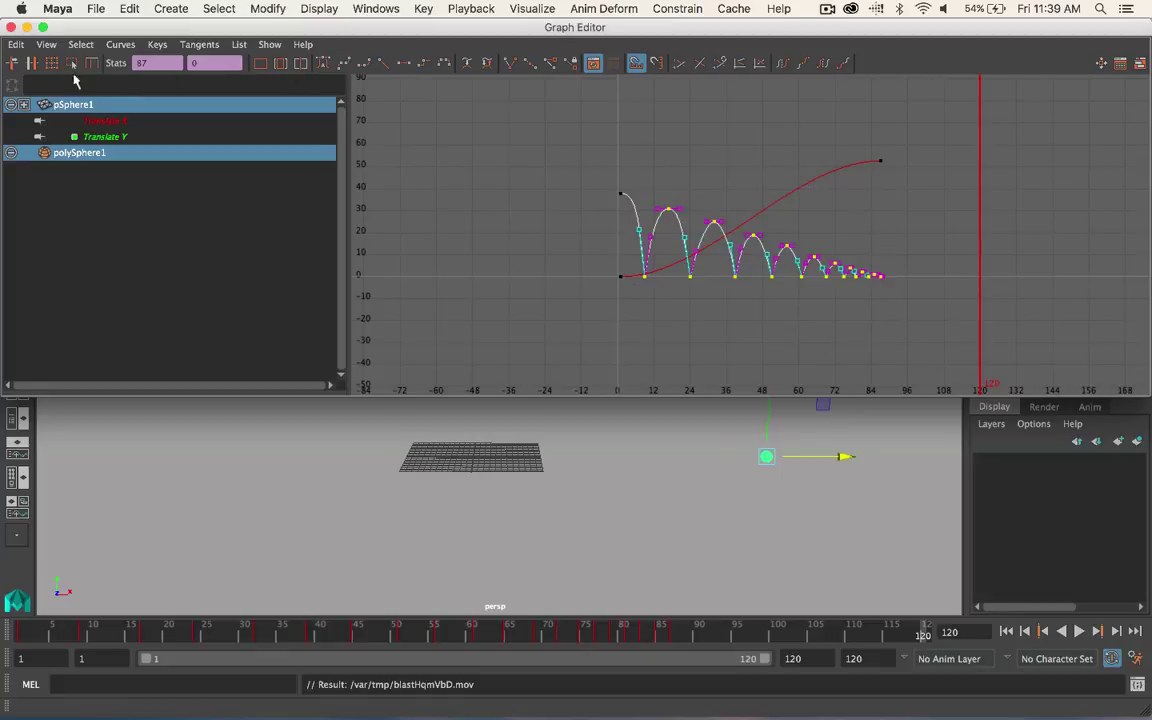
- Try compressing the selected Translate Y keys in time with the Lattice Deform Keys tool, and undo the change
left_click(53, 64)
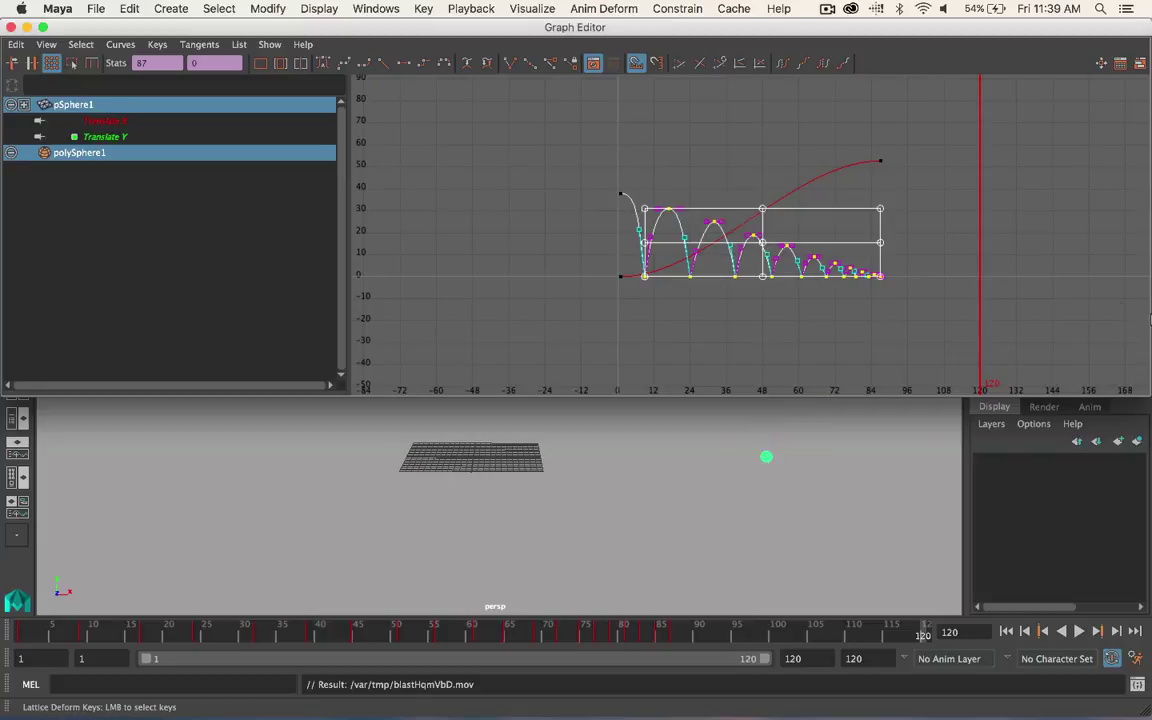
left_click_drag(881, 239, 843, 239)
key("super+z")
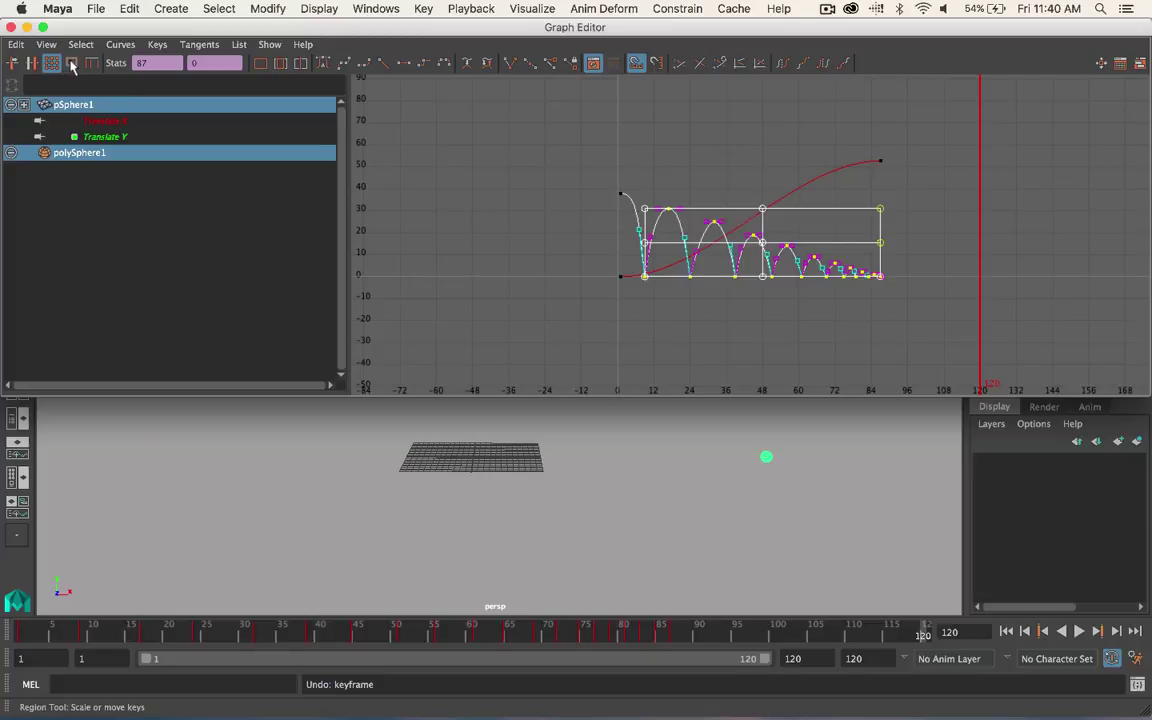
- Scale the selected Translate Y keys with the Region Tool to end at frame 51 and lower the highest selected peak to about 14
left_click(71, 63)
left_click_drag(893, 244, 787, 244)
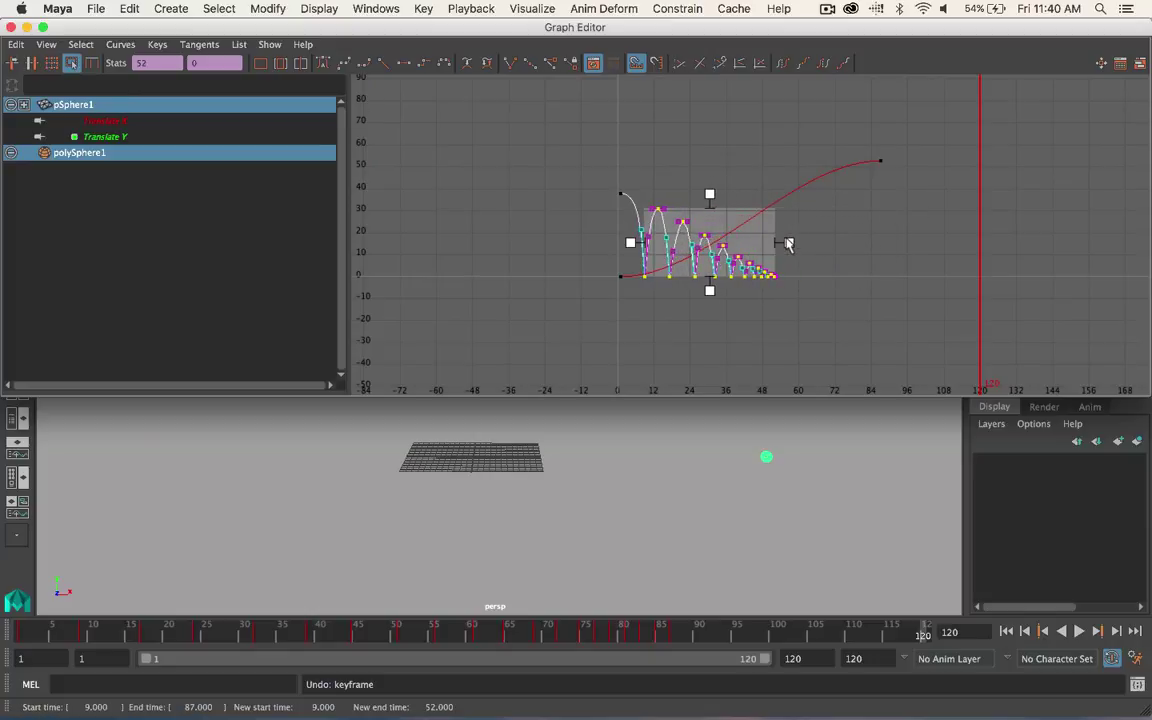
left_click_drag(707, 214, 710, 236)
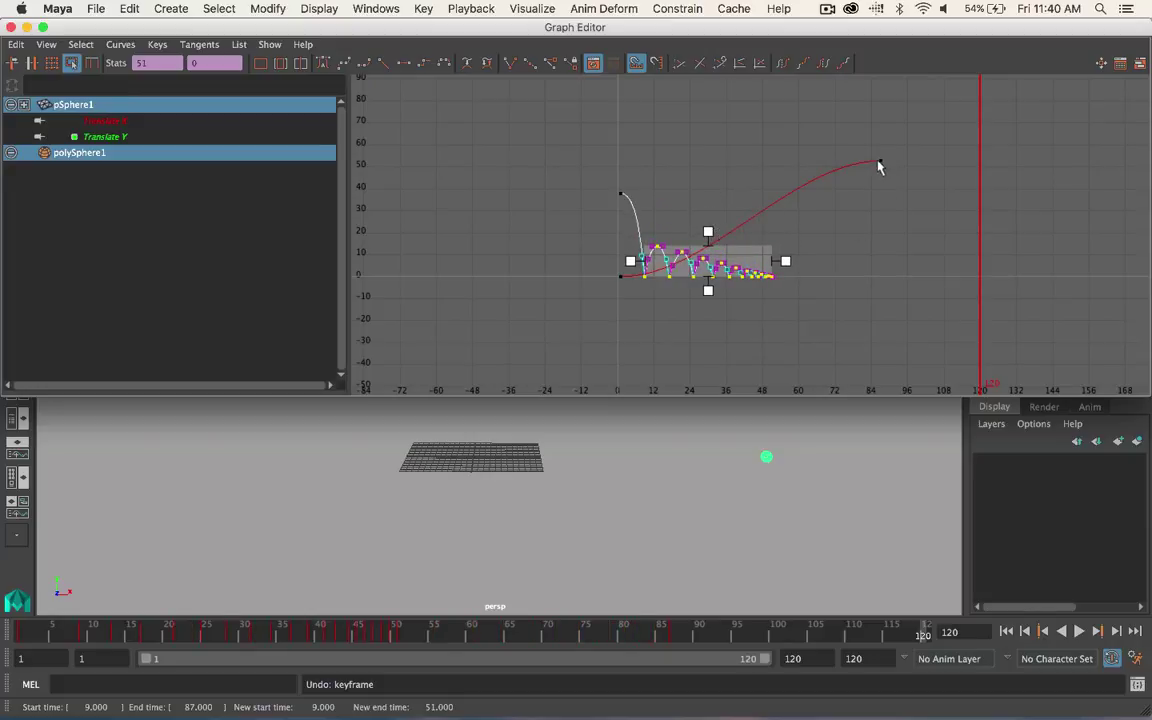
- Minimize the Graph Editor and play the animation from frame 1 to check the rescaled bounces
left_click(27, 27)
left_click(1006, 632)
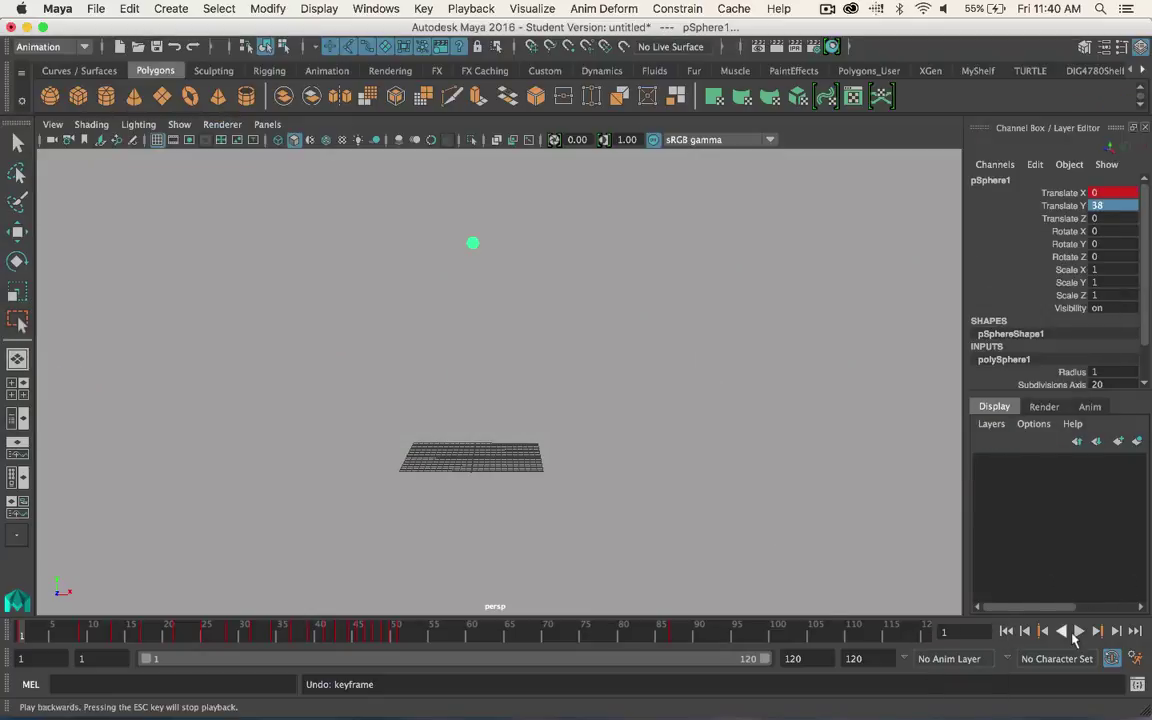
left_click(1079, 631)
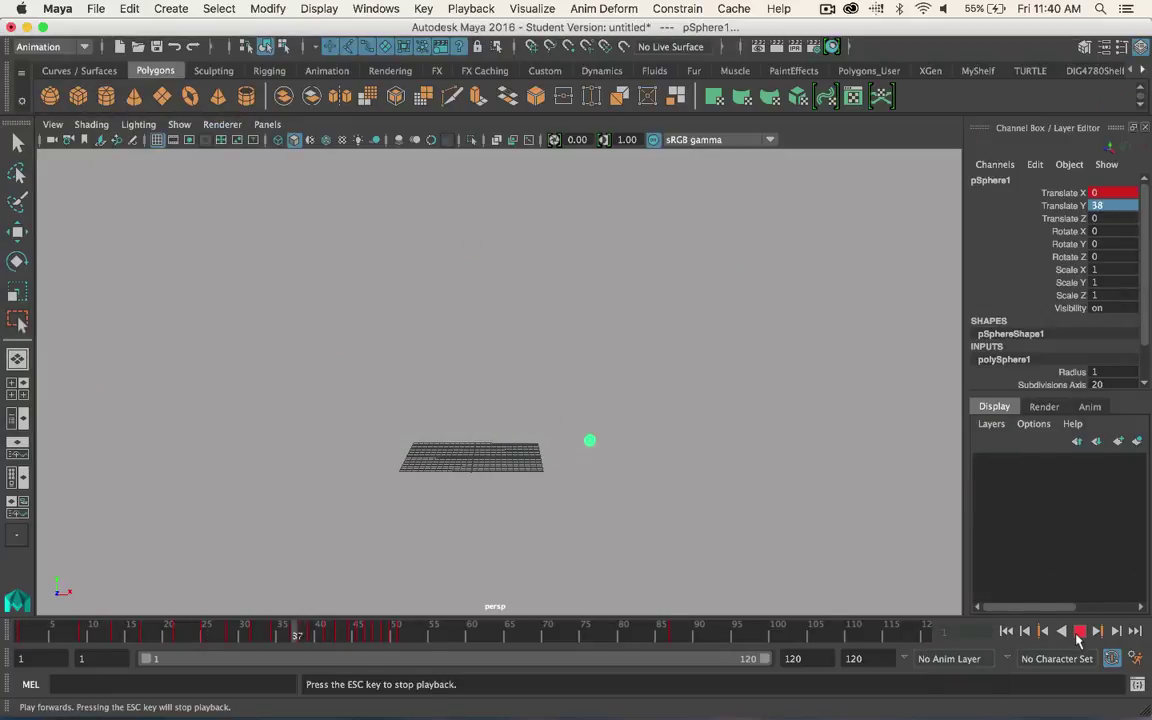
left_click(1079, 631)
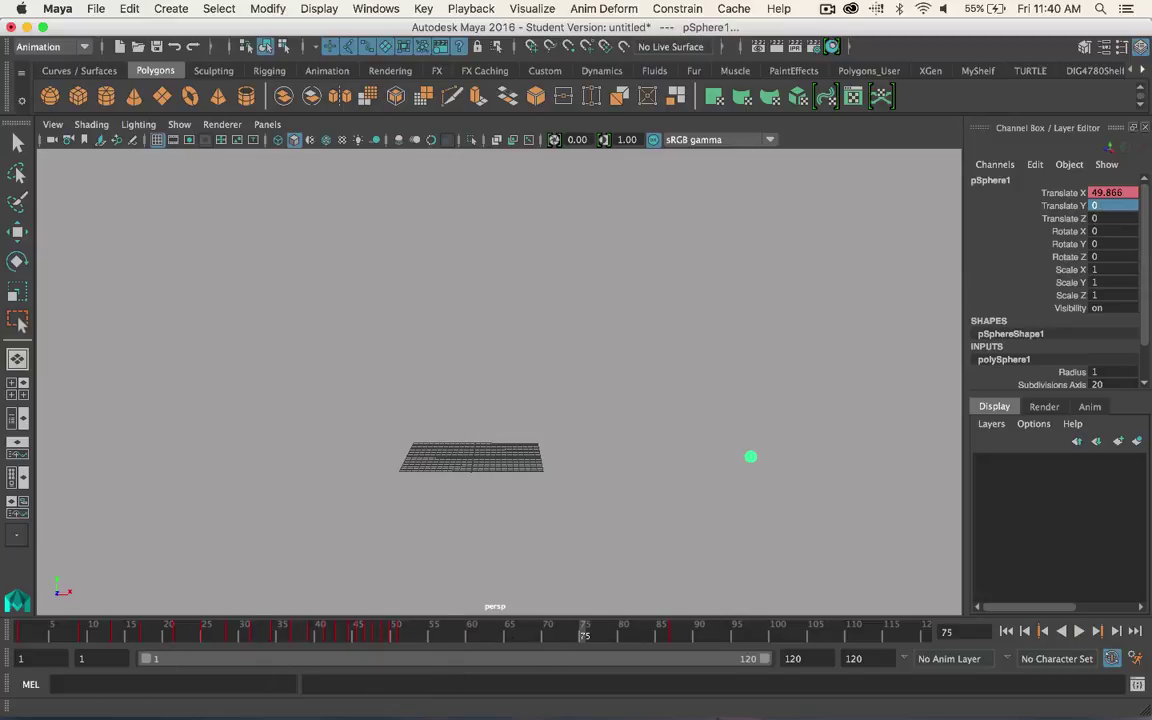
- Try compressing the keys between frames 7 and 57 directly on the timeline, and undo the attempt
left_click_drag(440, 635, 66, 637, "shift")
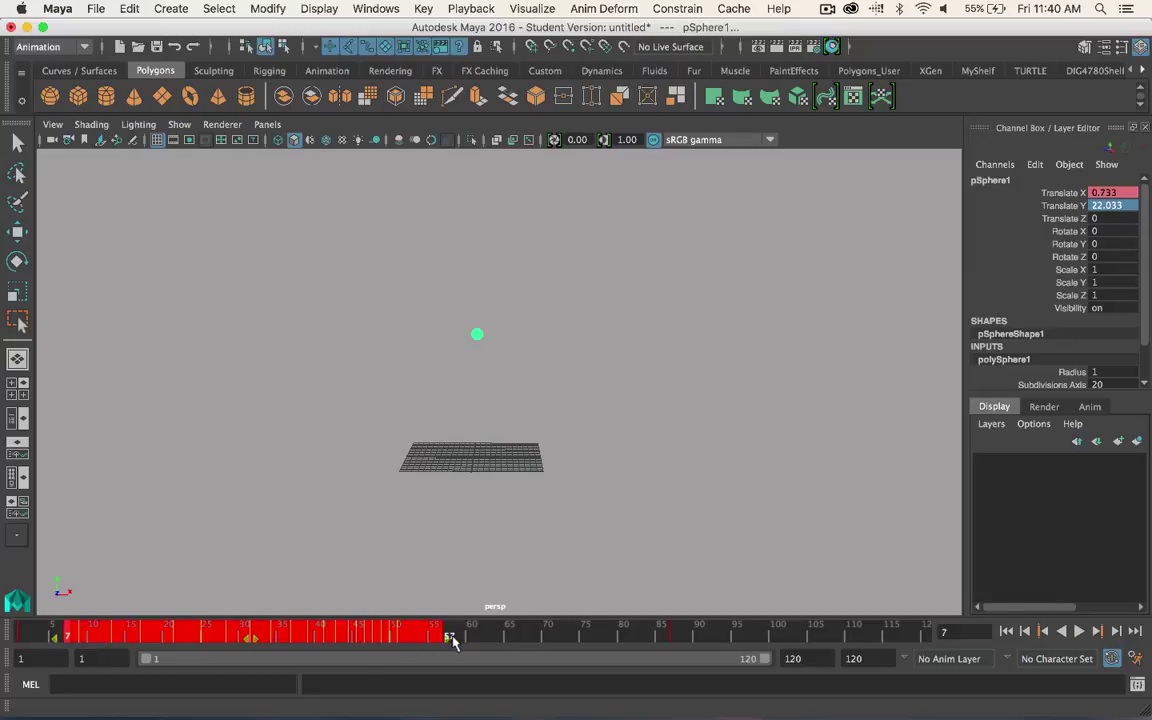
left_click_drag(451, 641, 410, 641)
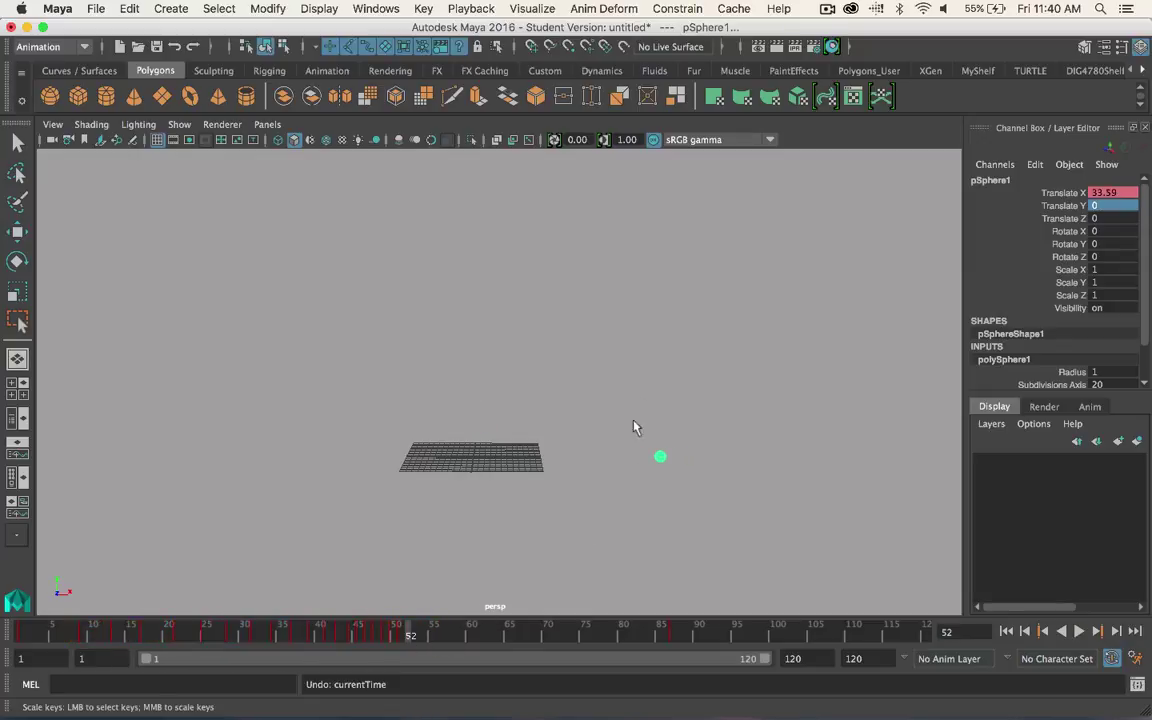
- Reopen the Graph Editor and lengthen the out tangent of the first Translate Y key at frame 1 by 4 frames
mouse_move(918, 690)
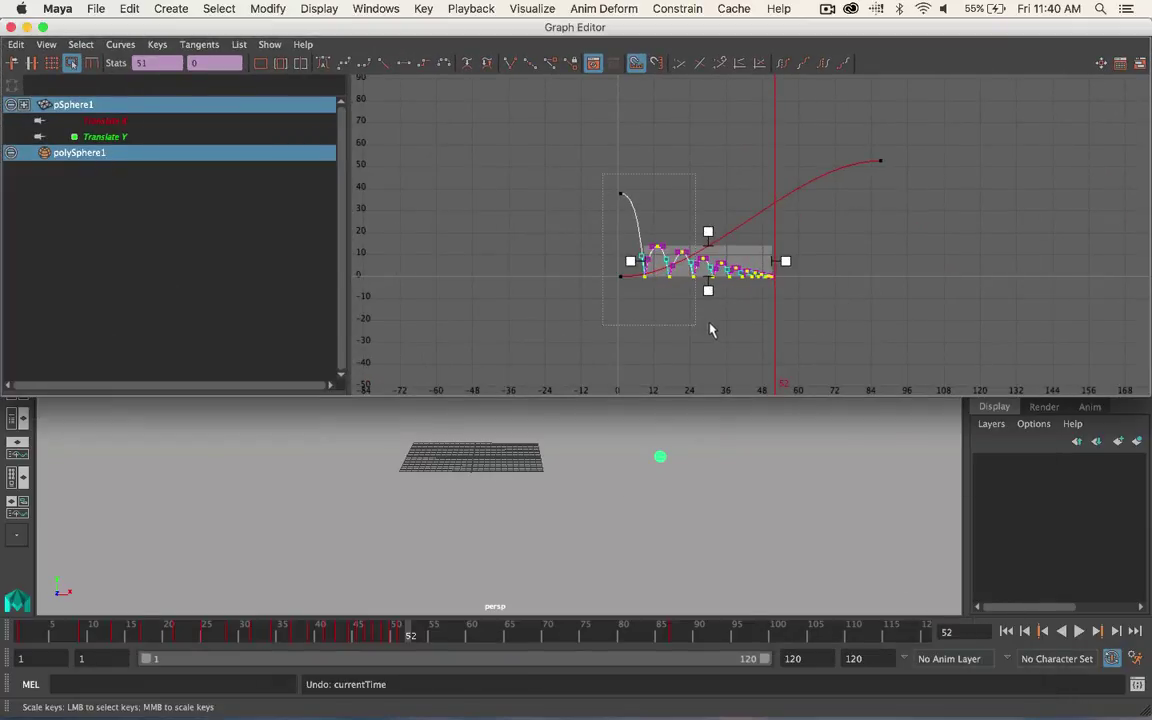
left_click_drag(710, 330, 720, 285)
key("a")
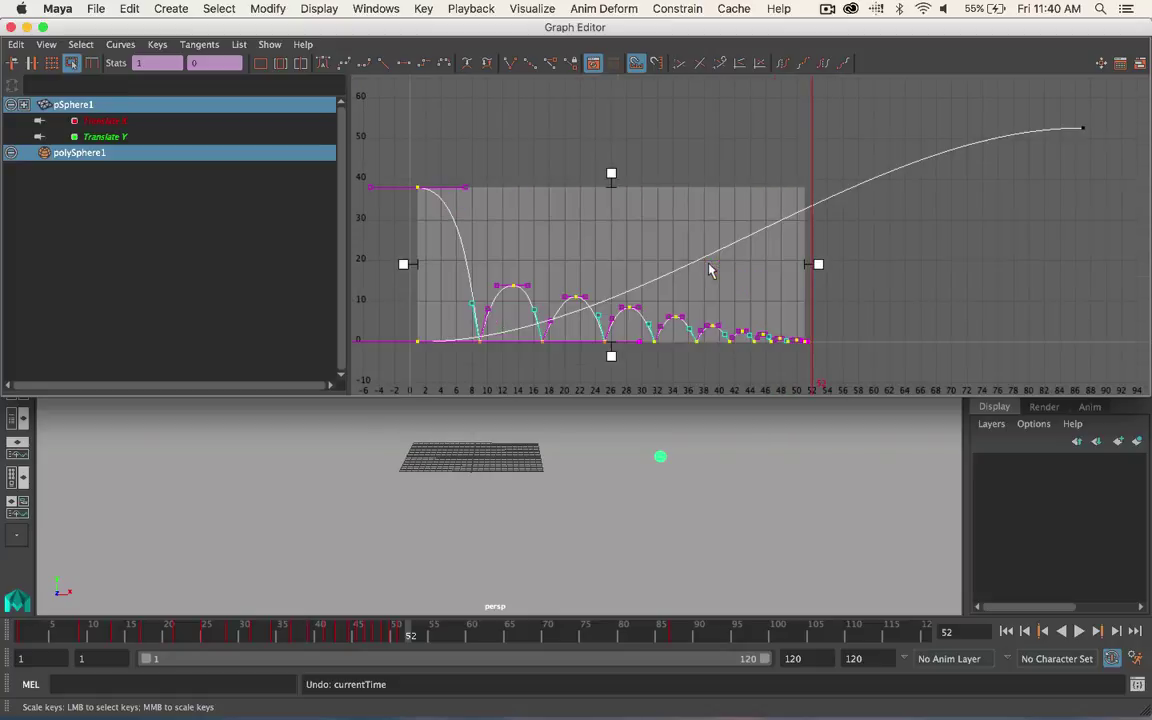
left_click(455, 172)
left_click(417, 187)
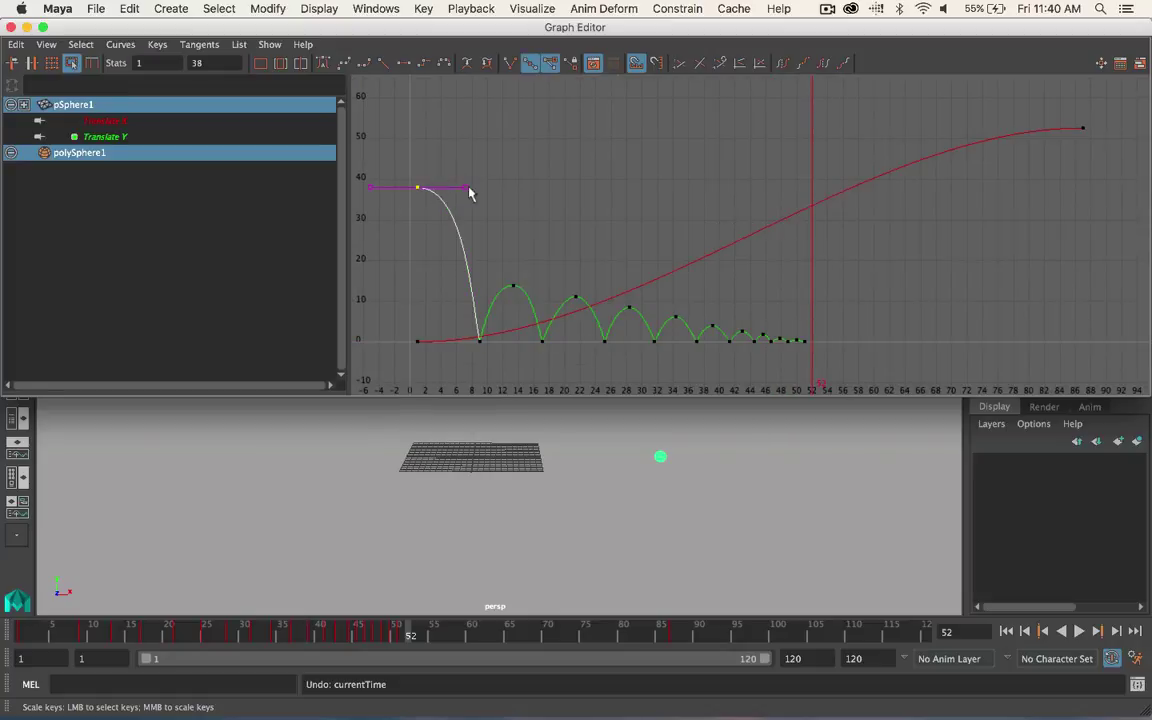
scroll(474, 192, "down", 3)
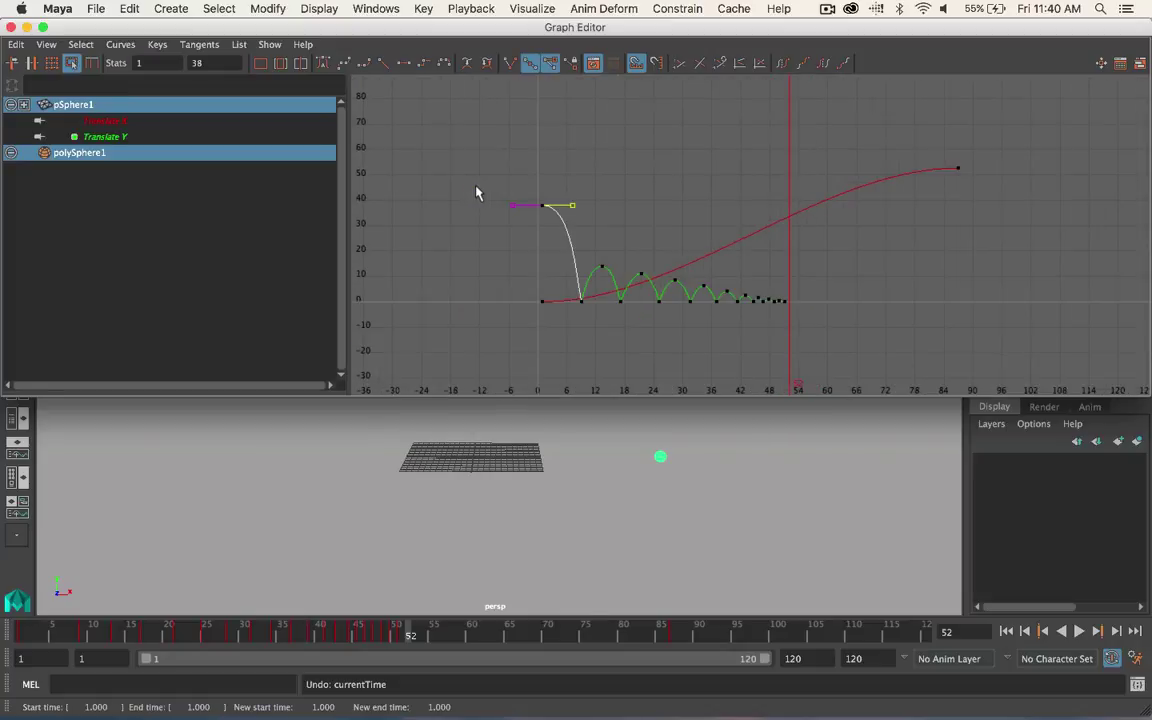
left_click(586, 211)
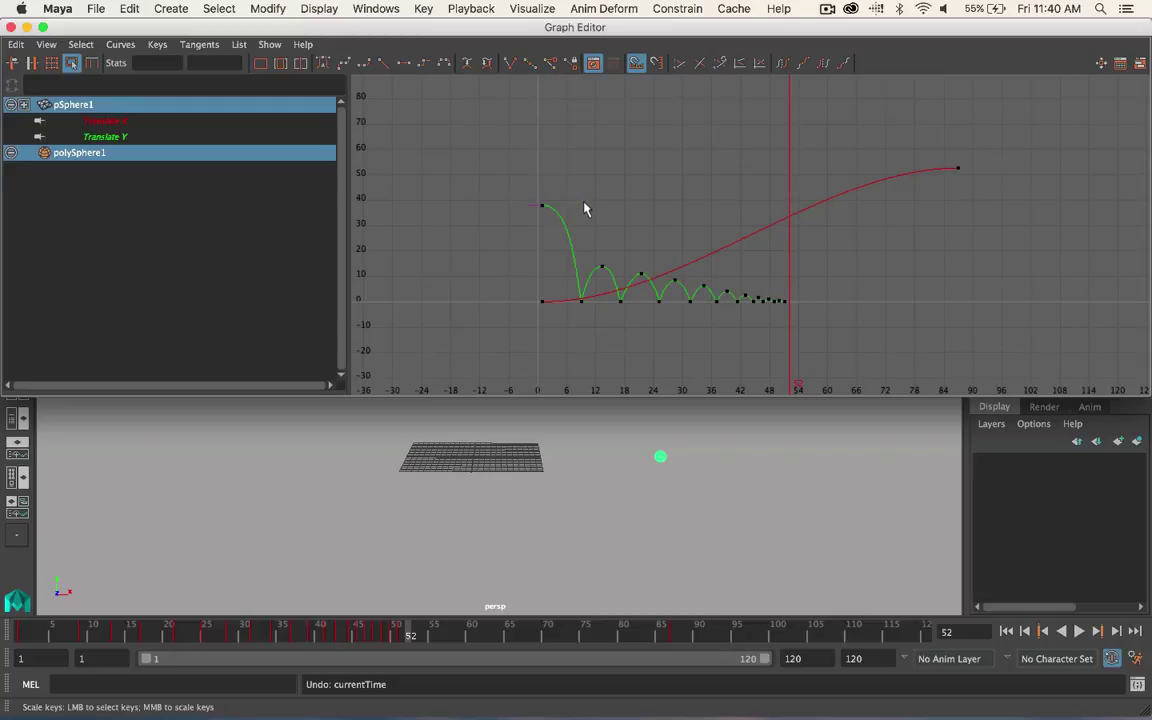
left_click(541, 205)
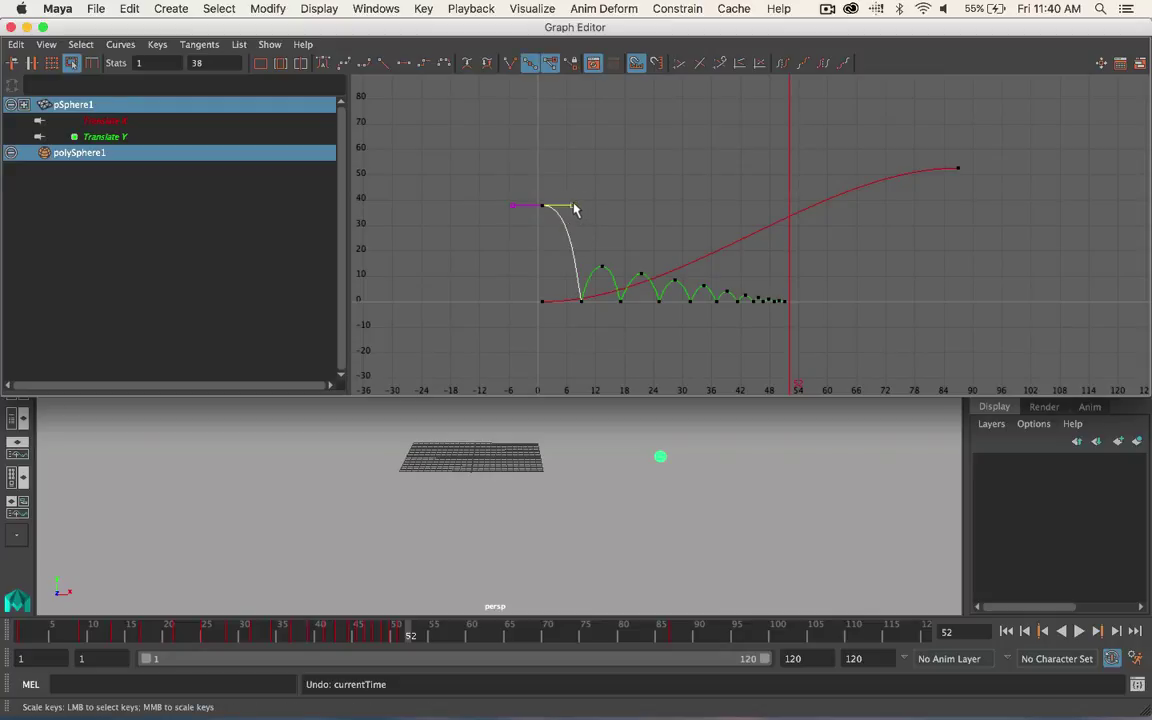
left_click(580, 210)
left_click_drag(522, 188, 570, 206)
key("w")
middle_click_drag(572, 205, 593, 208)
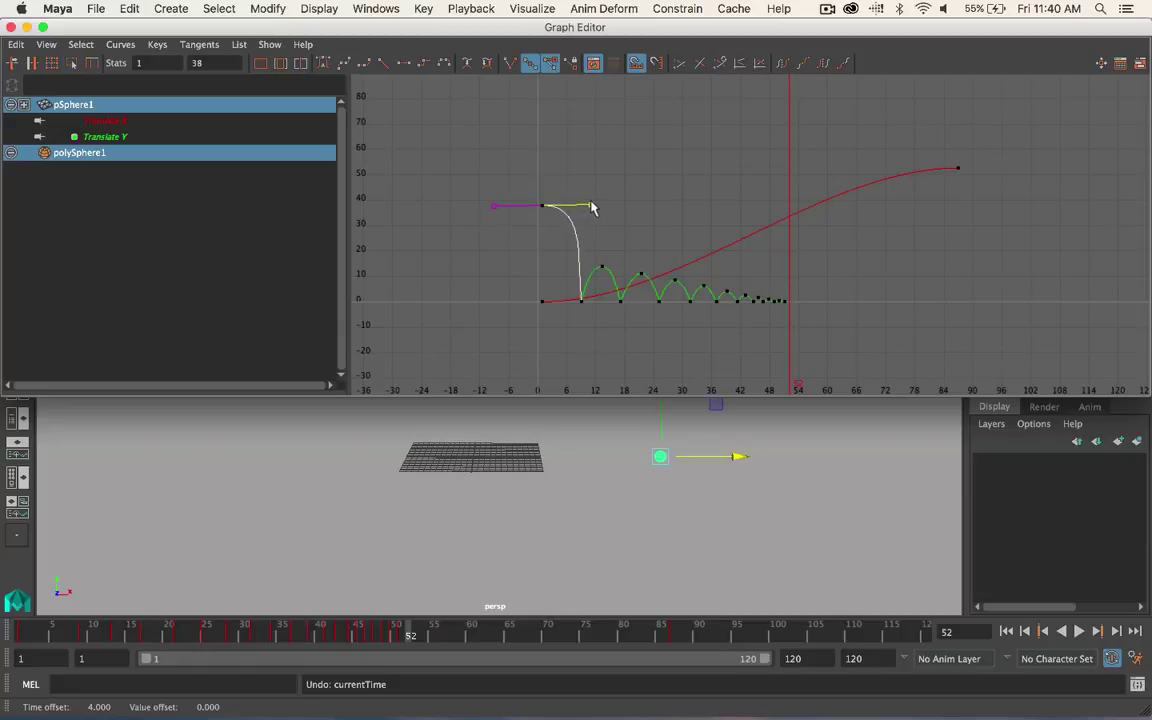
- Minimize the Graph Editor and play the animation from frame 1 to check the adjusted first drop
left_click(27, 28)
left_click(1006, 631)
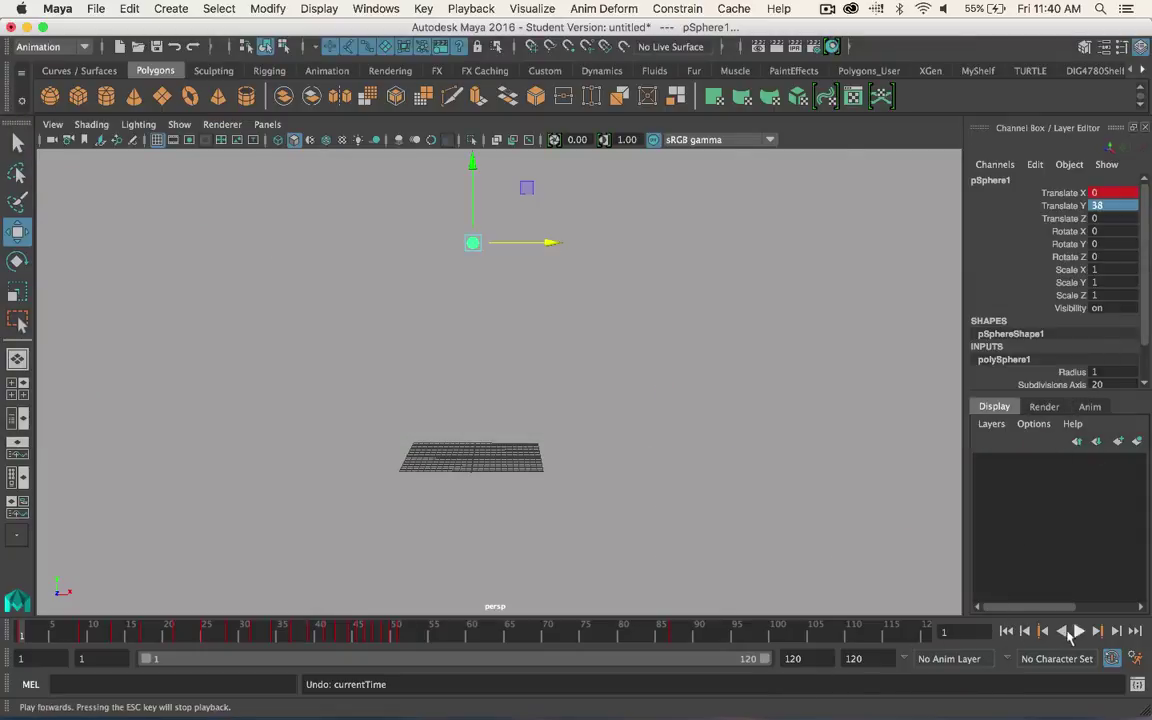
left_click(1079, 631)
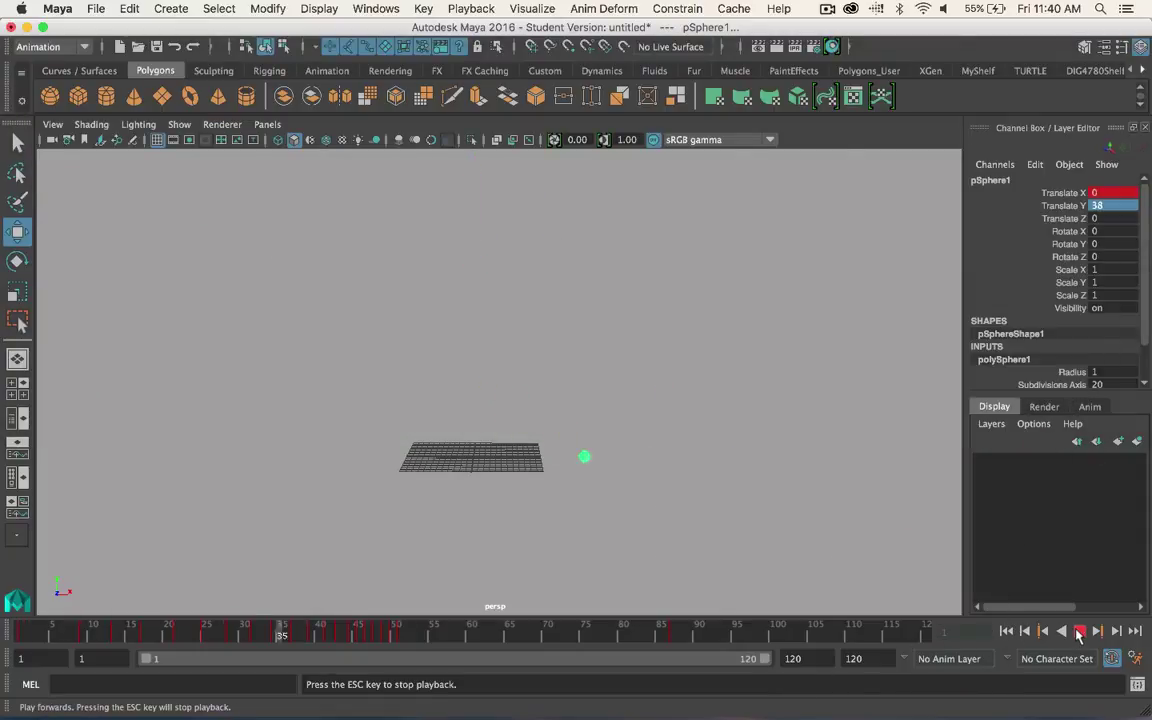
left_click(1079, 631)
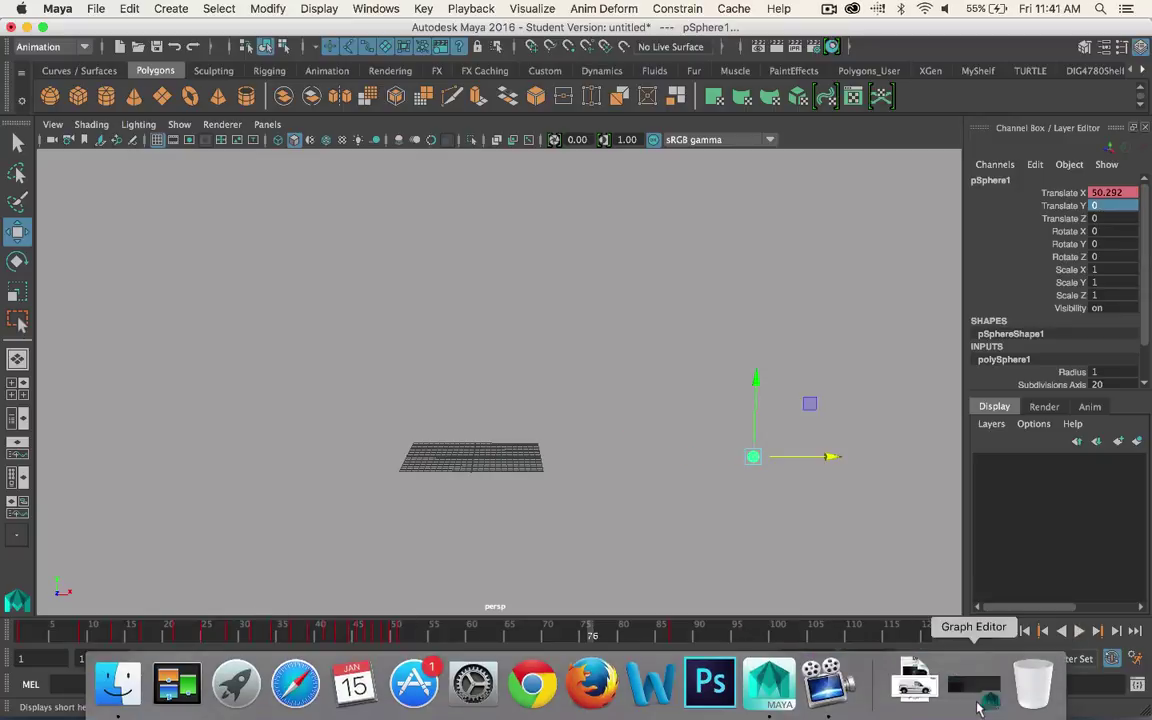
- Reopen the Graph Editor and move the last Translate X key to frame 60, keeping its value of 52.656
left_click(940, 680)
left_click_drag(933, 131, 961, 187)
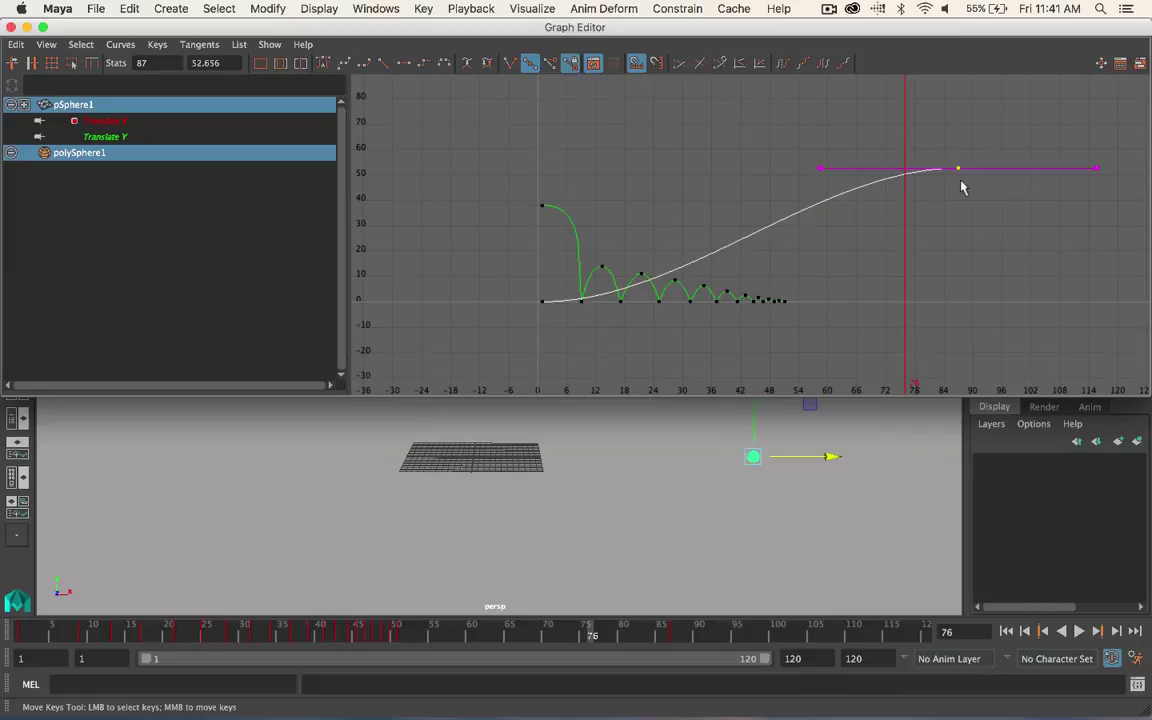
middle_click_drag(958, 176, 824, 189)
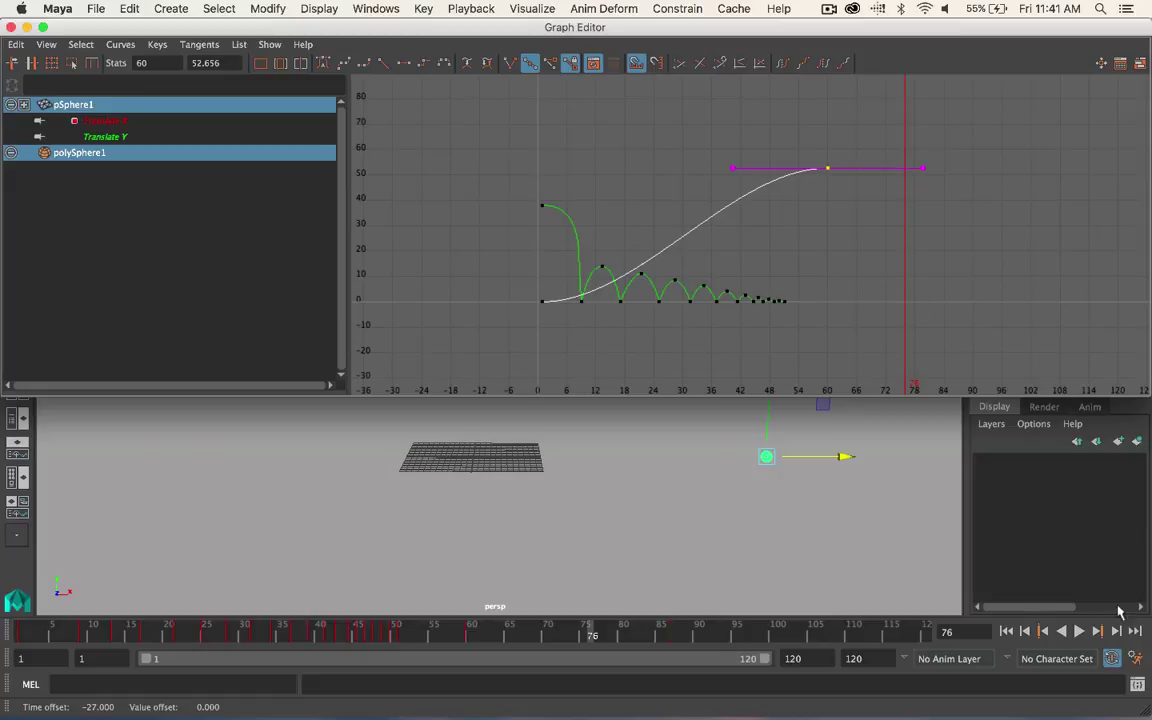
- Minimize the Graph Editor and play the animation to check the shortened Translate X travel
left_click(1006, 631)
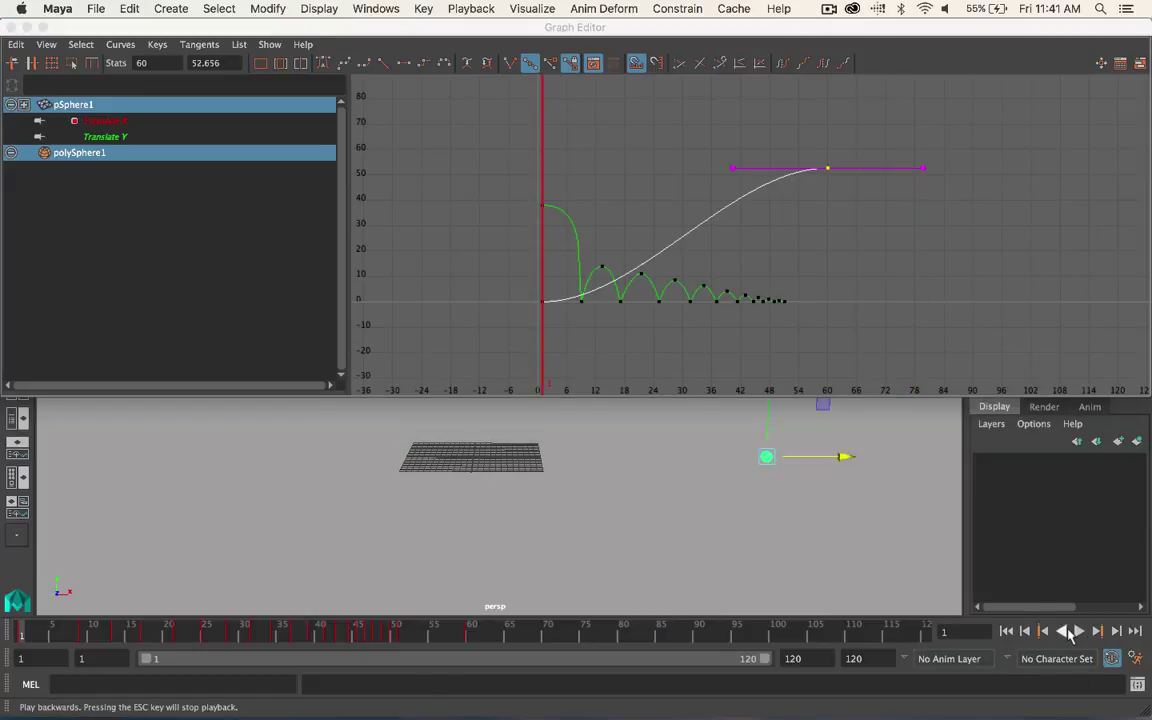
left_click(1063, 631)
left_click(1068, 631)
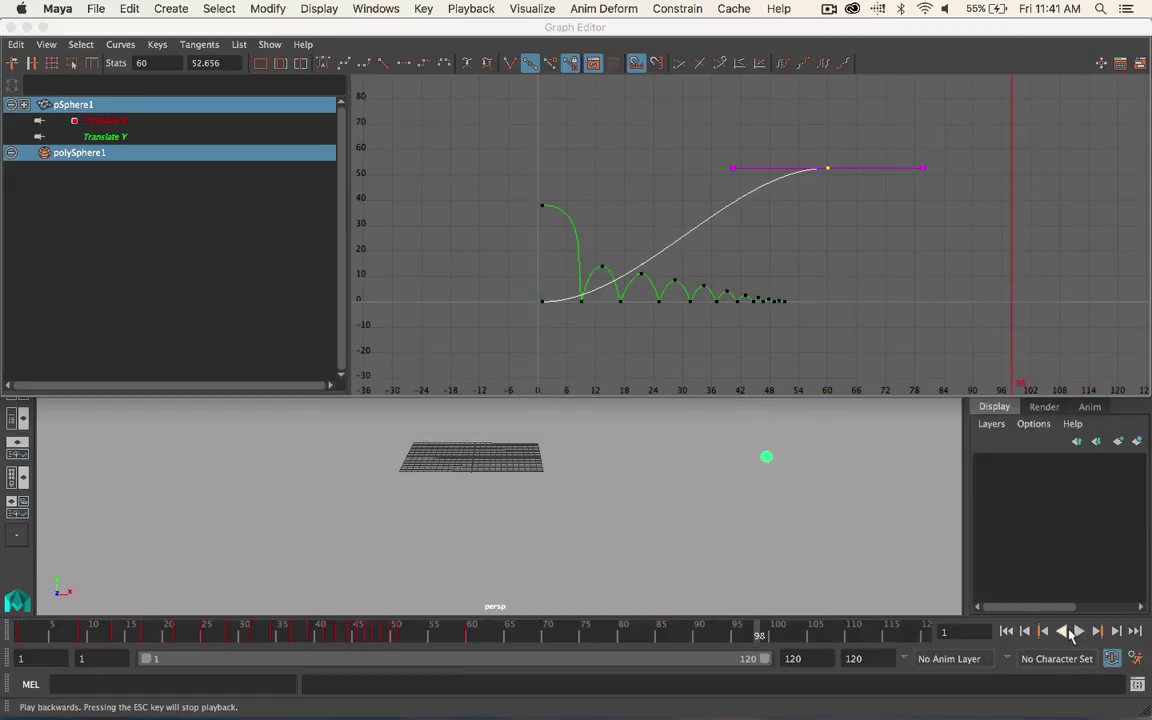
left_click_drag(28, 28, 24, 28)
left_click(24, 28)
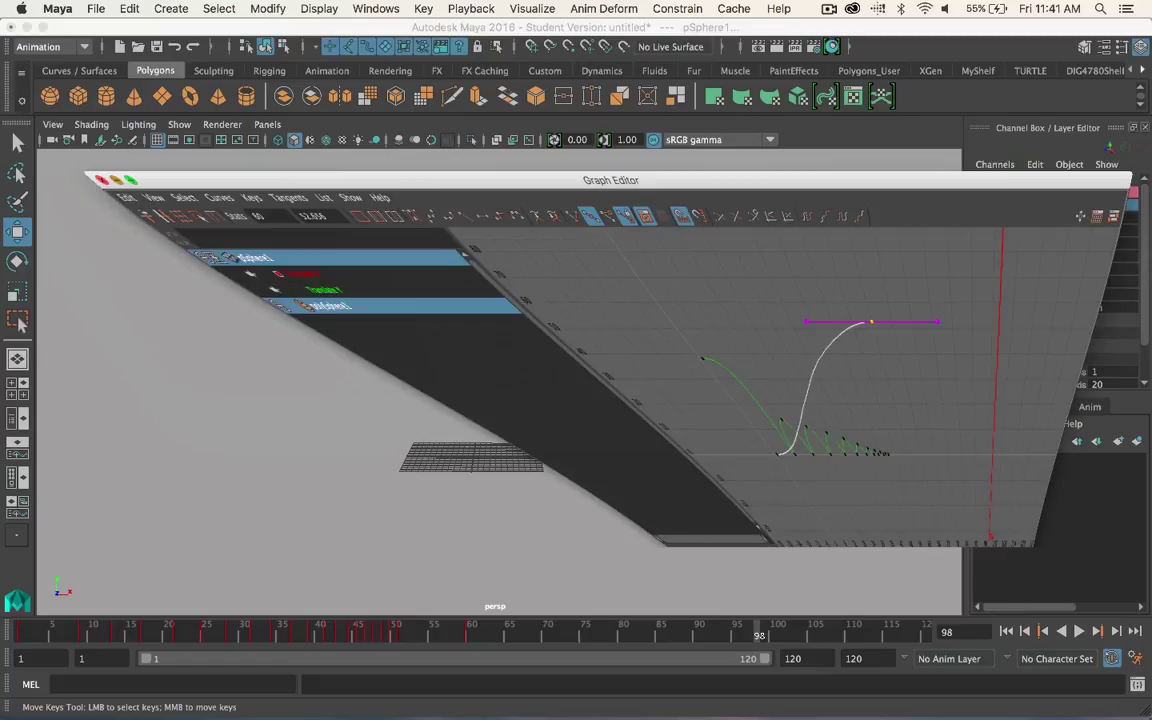
left_click(1080, 631)
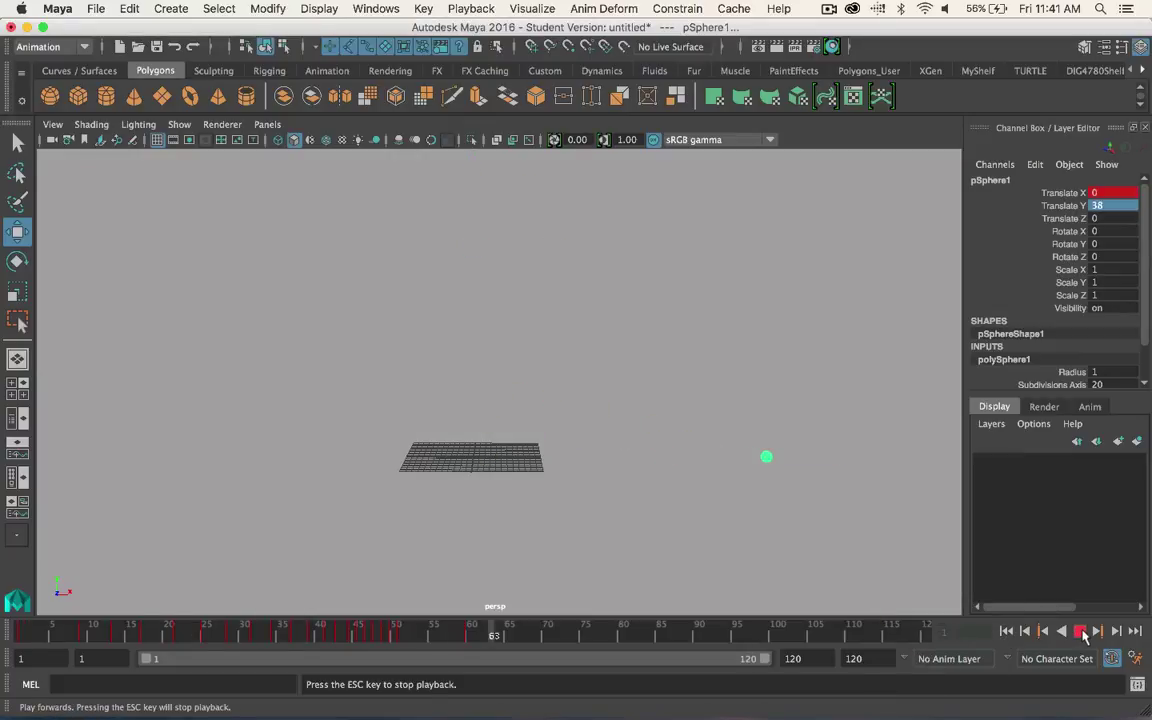
left_click(1082, 632)
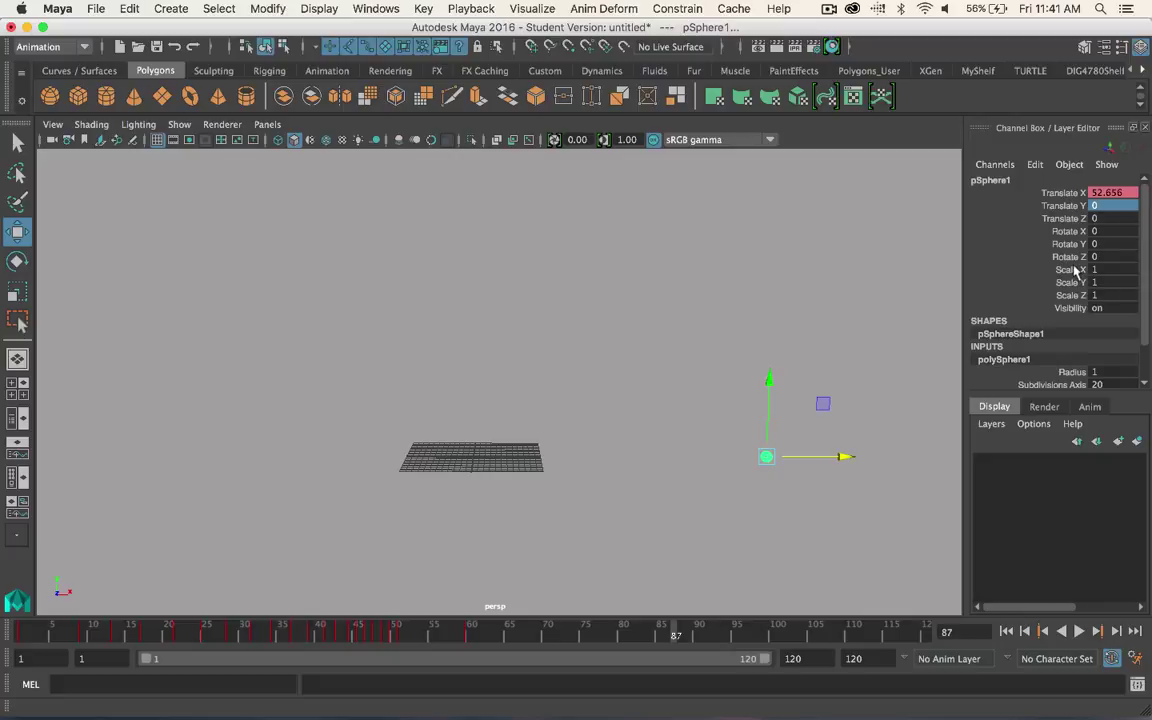
- Try rotating the ball about -21.6 degrees around Z at frame 87, and undo the rotation
key("r")
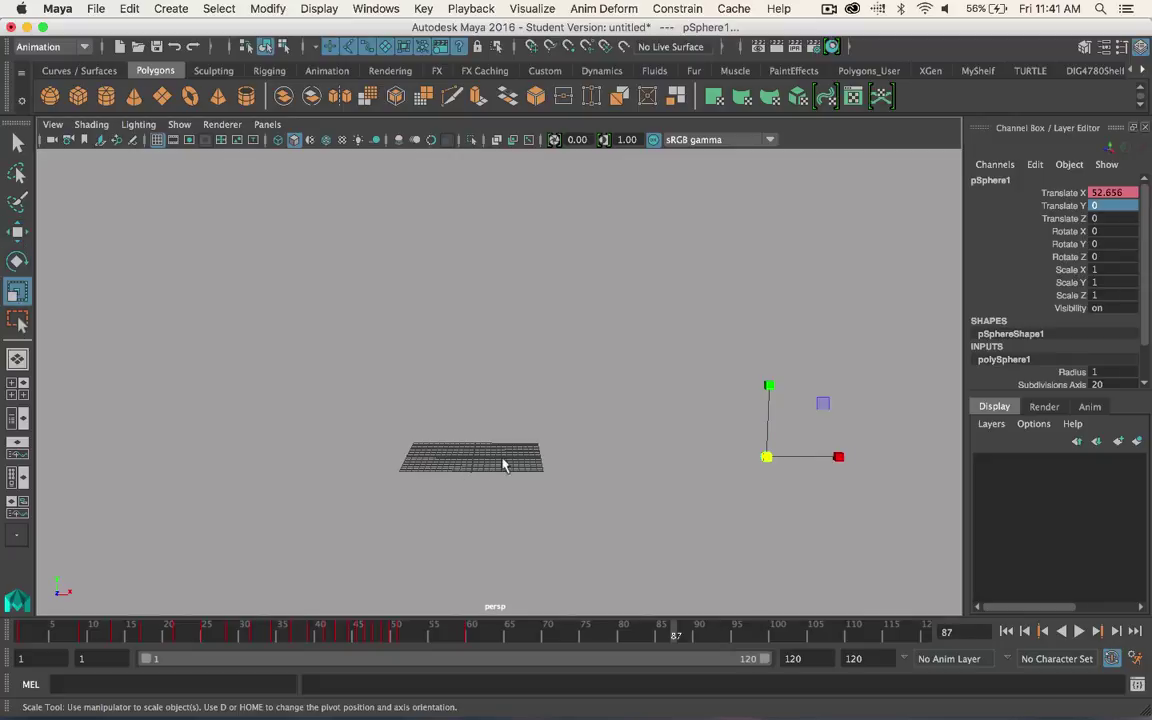
key("e")
mouse_move(727, 410)
left_mouse_down()
mouse_move(746, 399)
mouse_move(736, 396)
left_mouse_up()
key("ctrl+z")
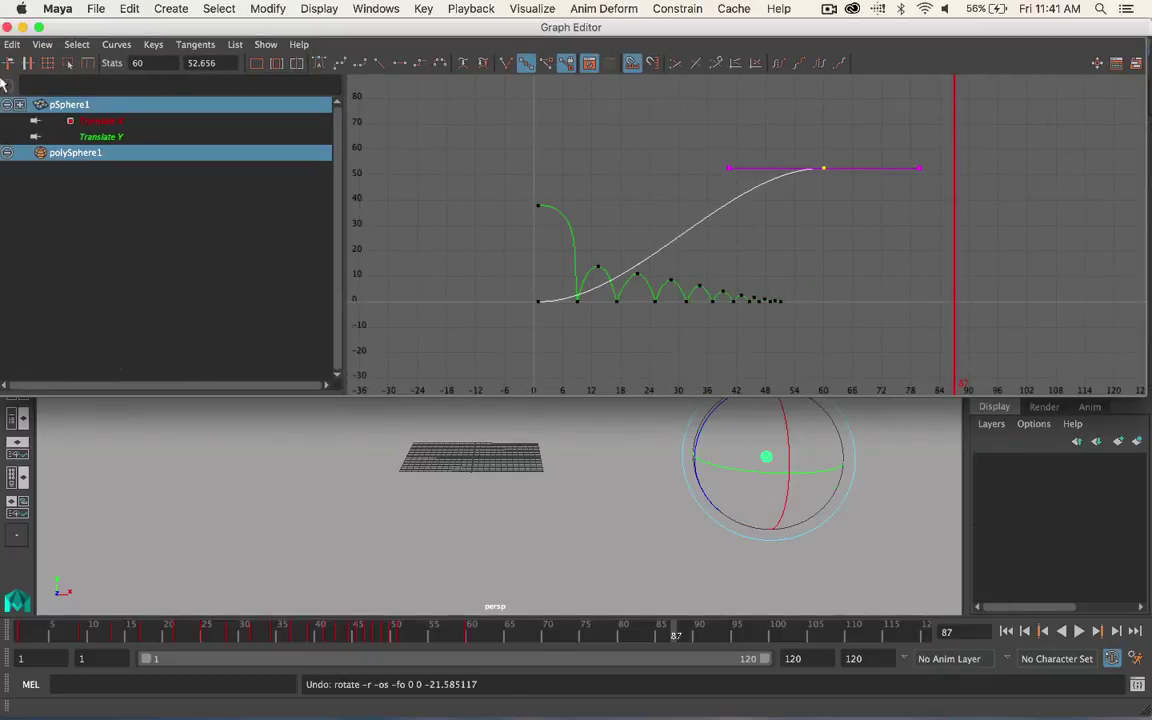
left_click(23, 27)
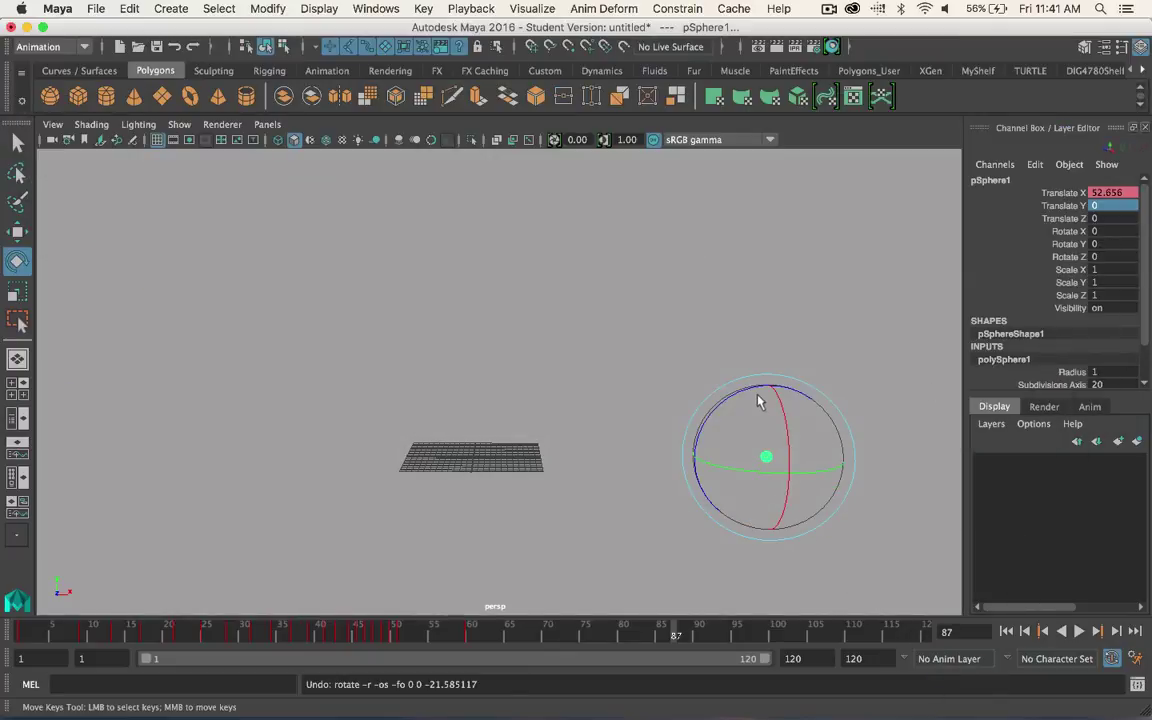
- Set a key on only the ball's Rotate Z channel at frame 1 with a value of 0
left_click(22, 636)
left_click(1062, 256)
right_click(1045, 254)
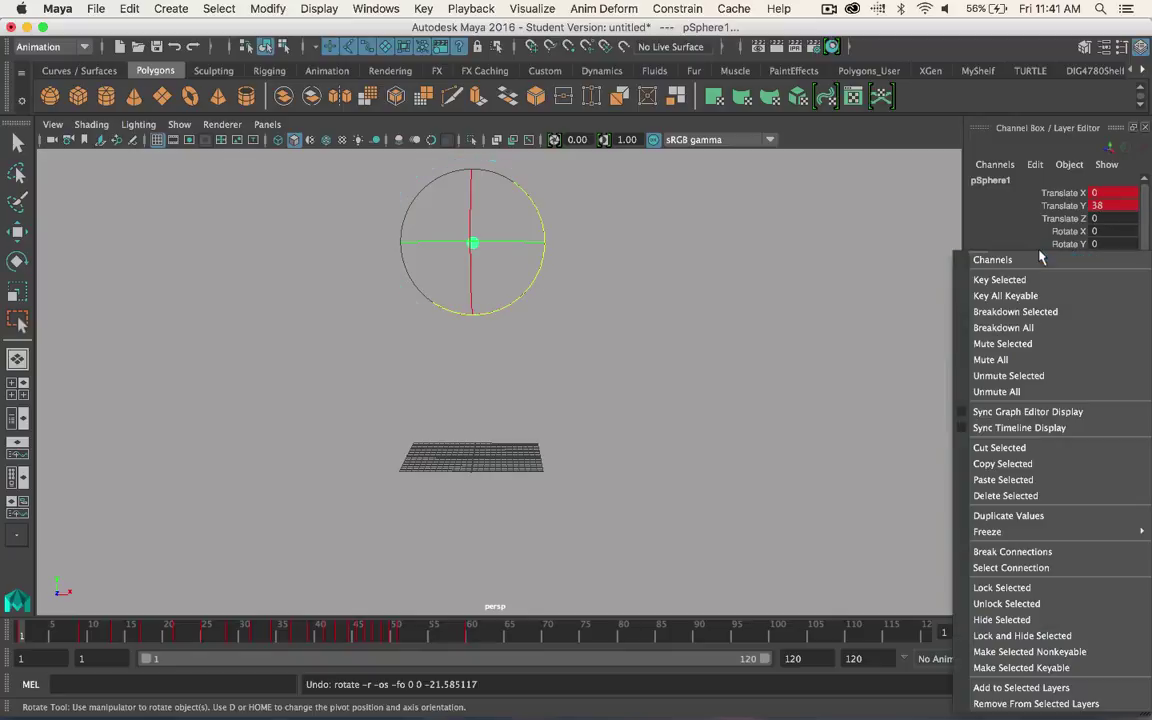
left_click(1040, 280)
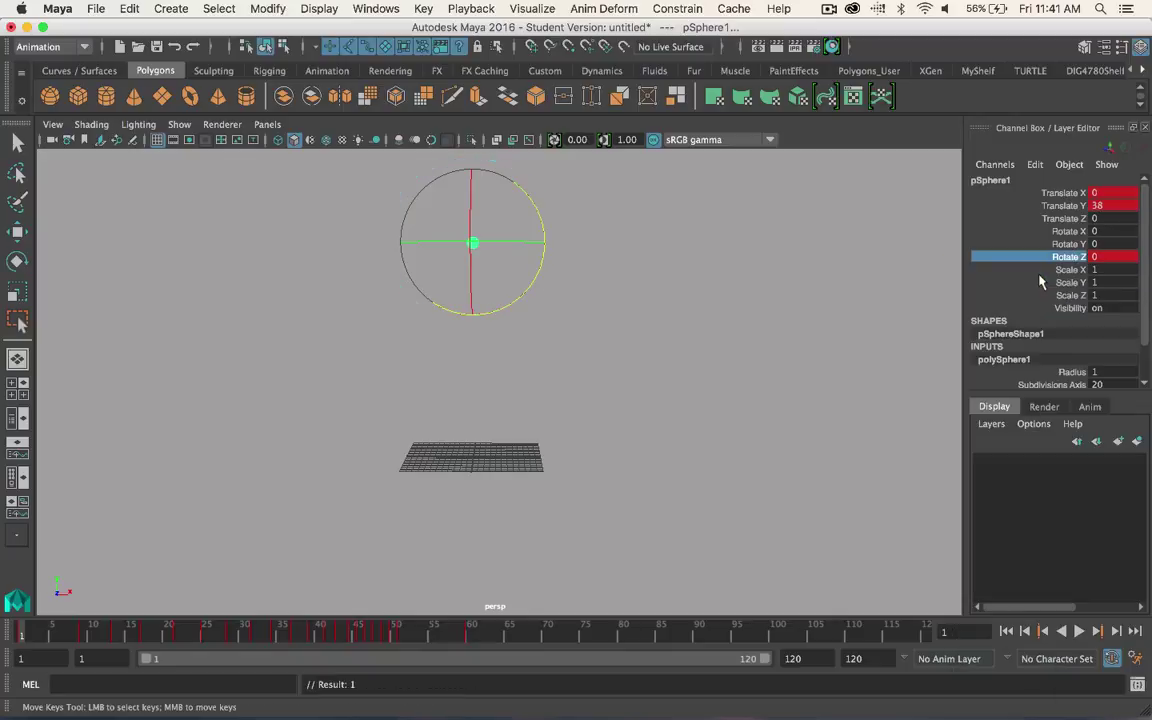
- Set Rotate Z to 1080 at frame 60 and scrub the timeline to check the ball's spin
left_click(470, 636)
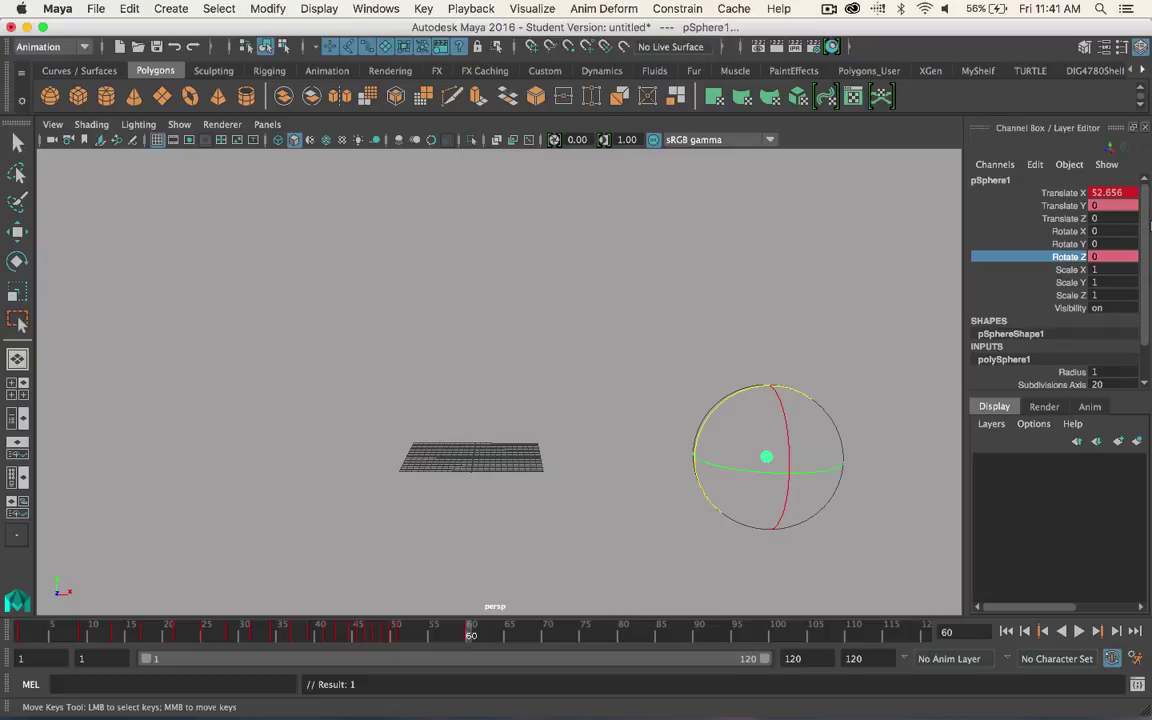
left_click(1100, 257)
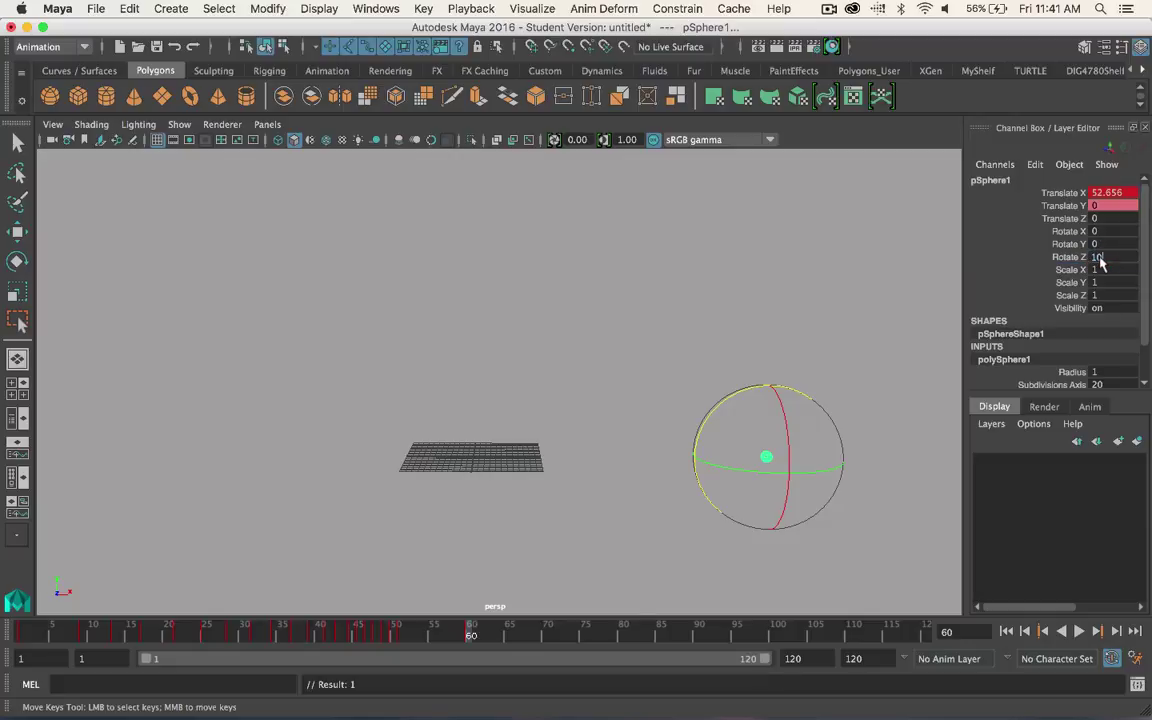
key("Return")
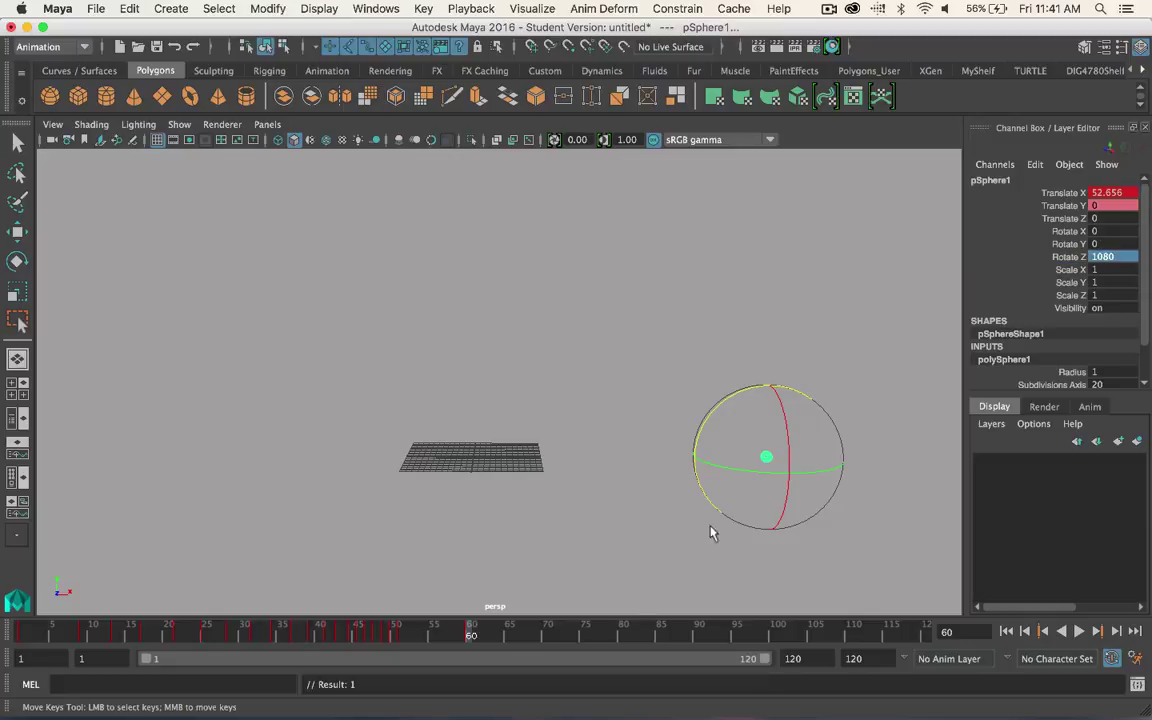
left_click_drag(41, 630, 145, 630)
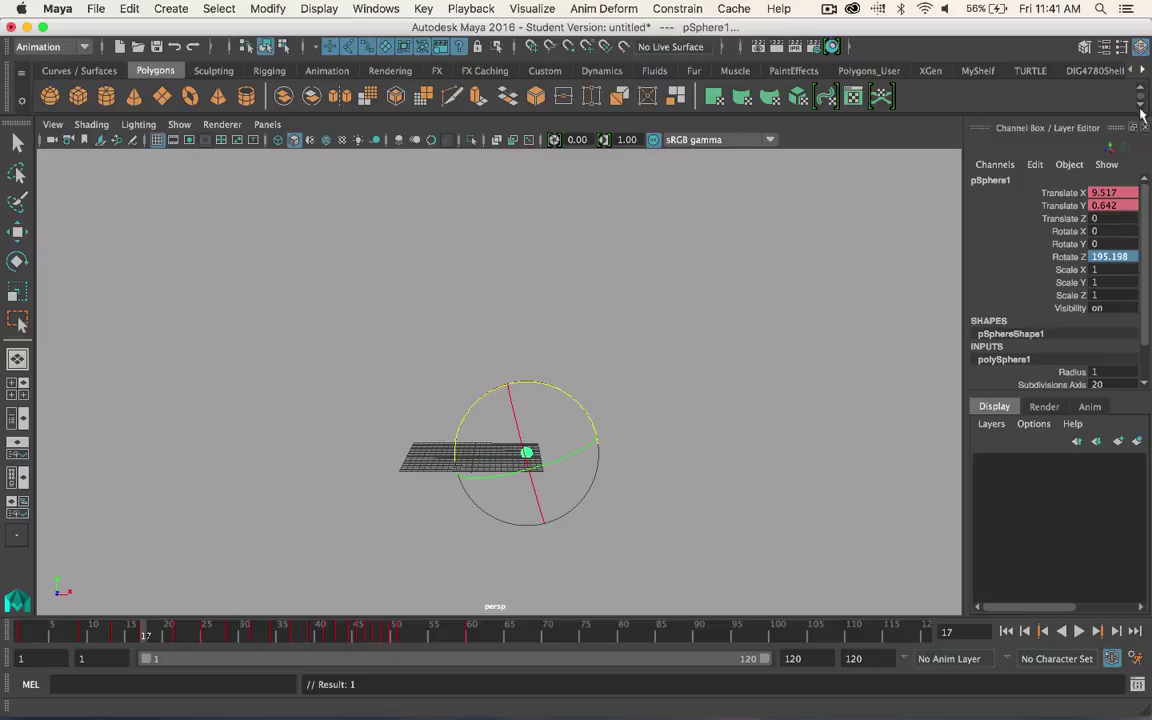
- Deselect the ball, turn on wireframe on shaded in the perspective view, and return to frame 1
type("f")
key("Return")
left_click(695, 346)
key("f")
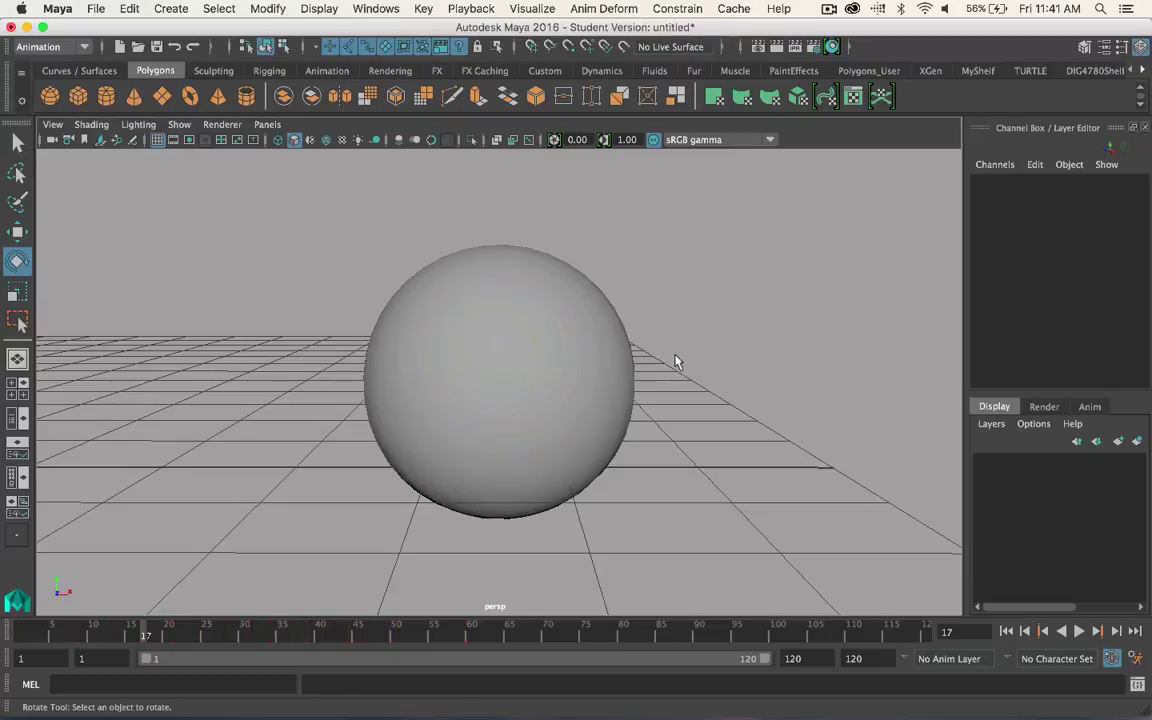
scroll(595, 388, "down", 5)
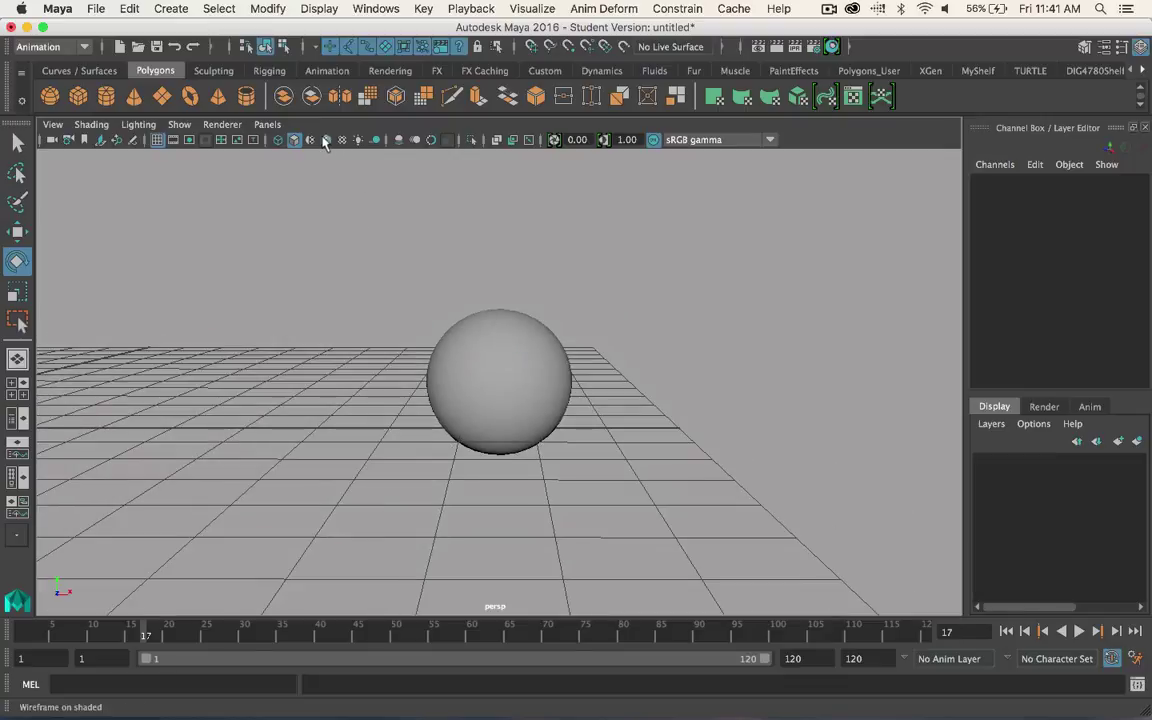
left_click(326, 139)
scroll(445, 365, "down", 5)
left_click_drag(126, 631, 22, 631)
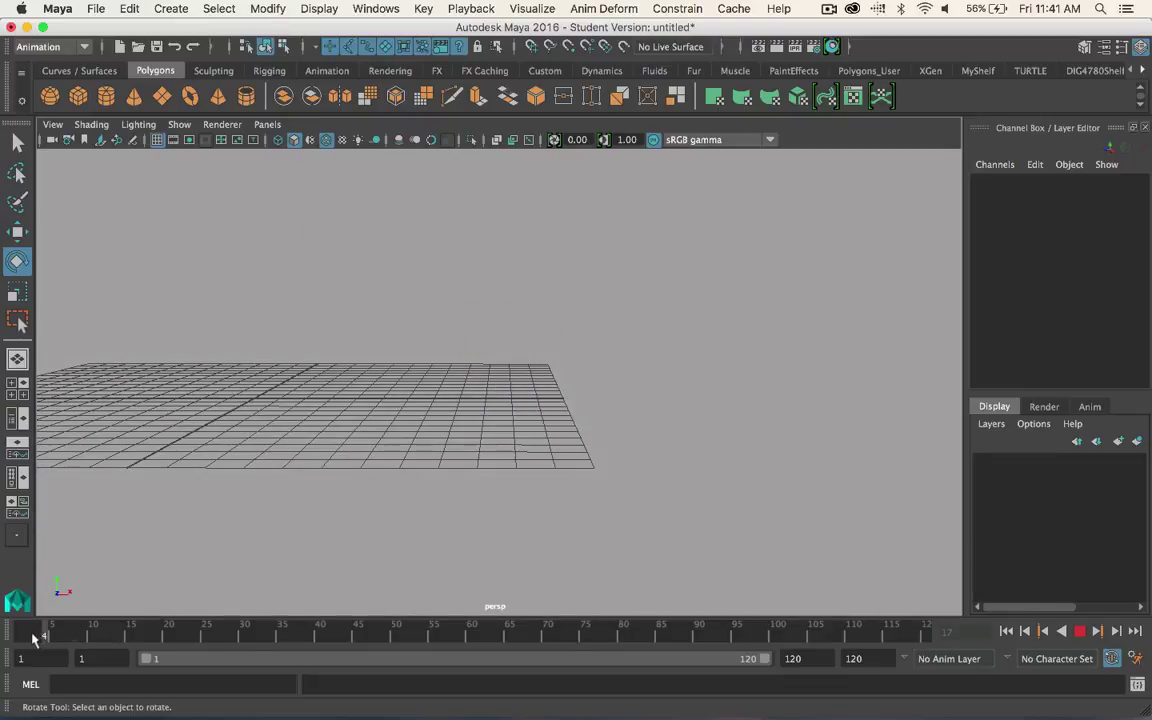
scroll(249, 506, "down", 5)
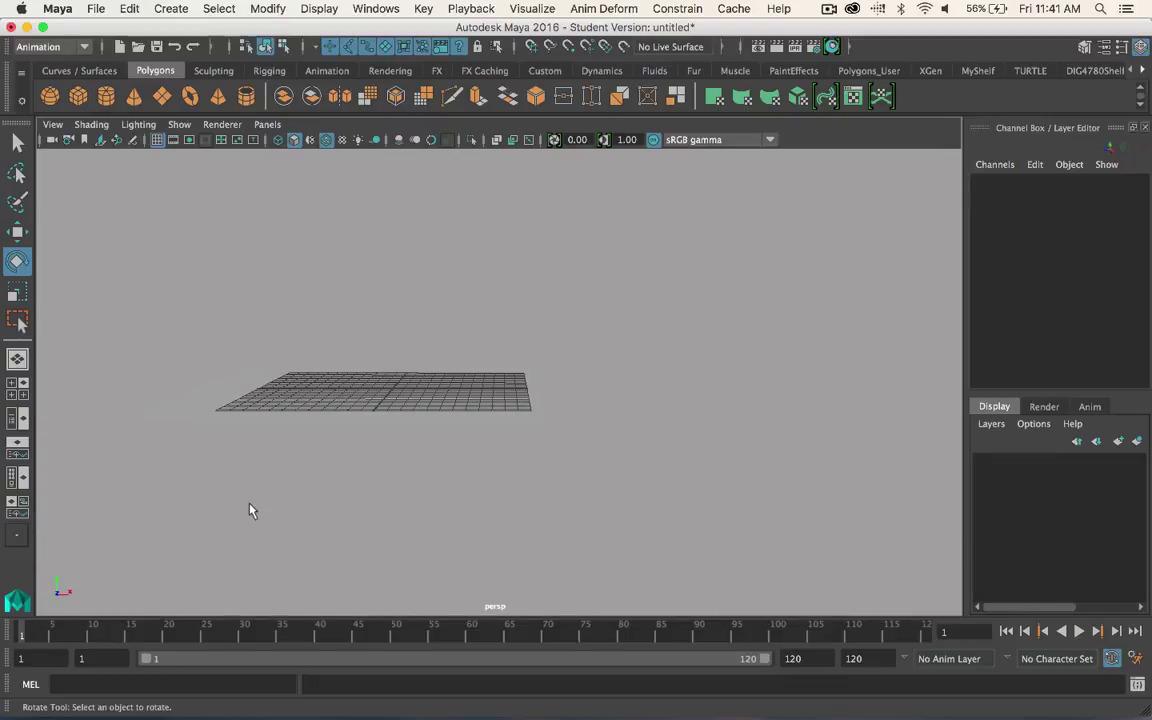
- Play the ball animation from frame 1, stop playback, and scrub back to frame 7 to check the motion
left_click(1080, 631)
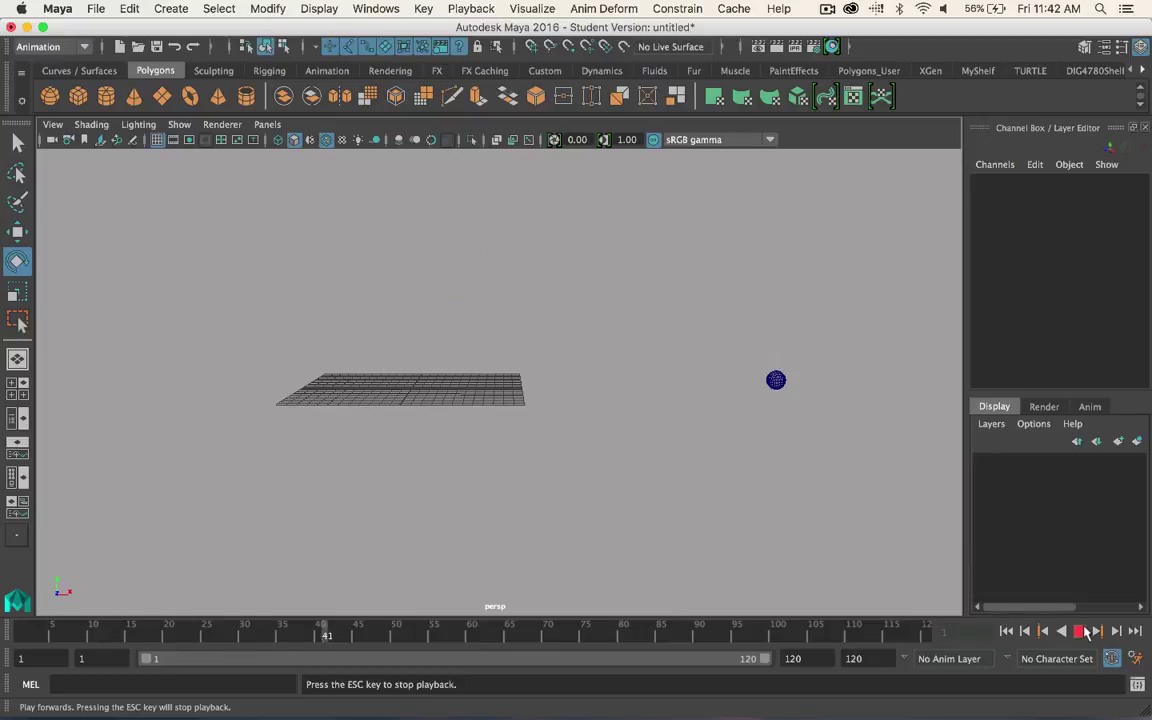
left_click(1083, 630)
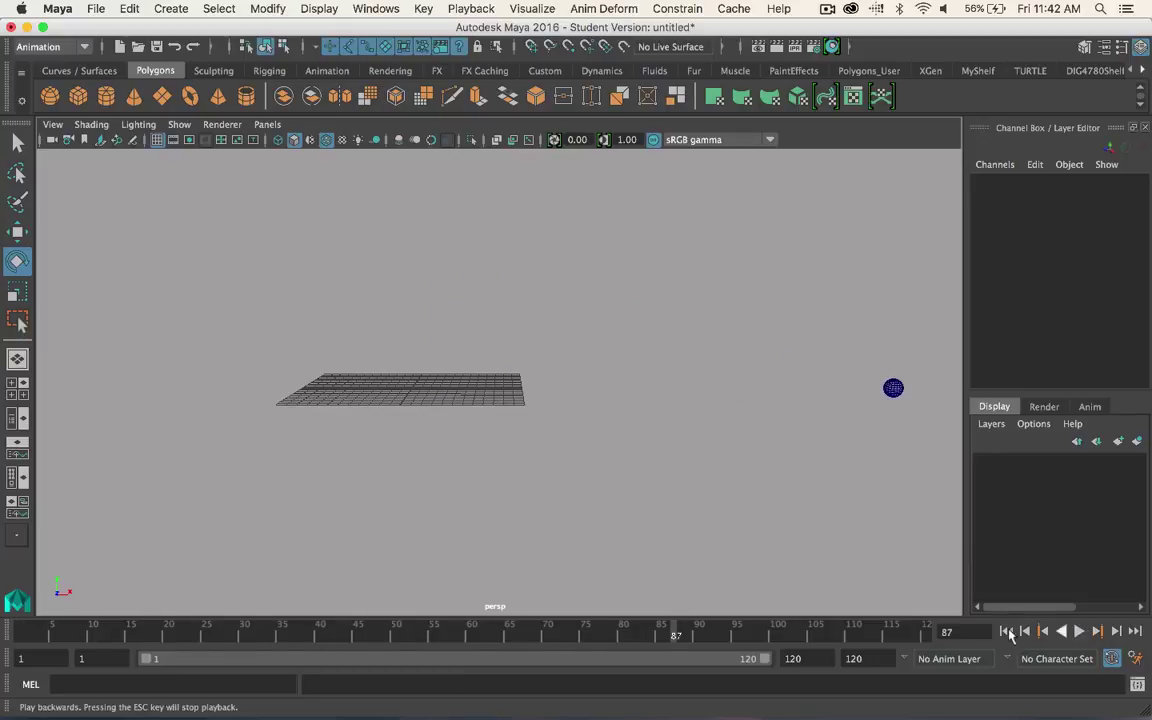
left_click_drag(629, 630, 68, 658)
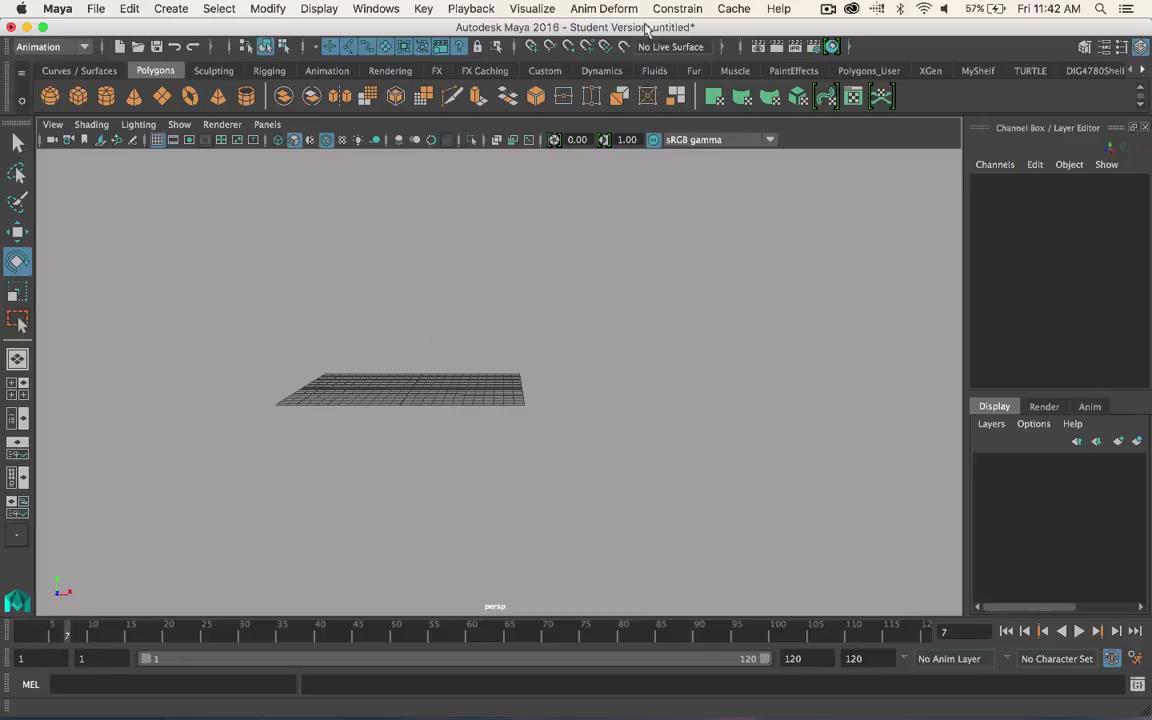
- Open the Graph Editor, scrub to frame 48, select the ball, and frame only its Rotate Z curve
left_click(478, 7)
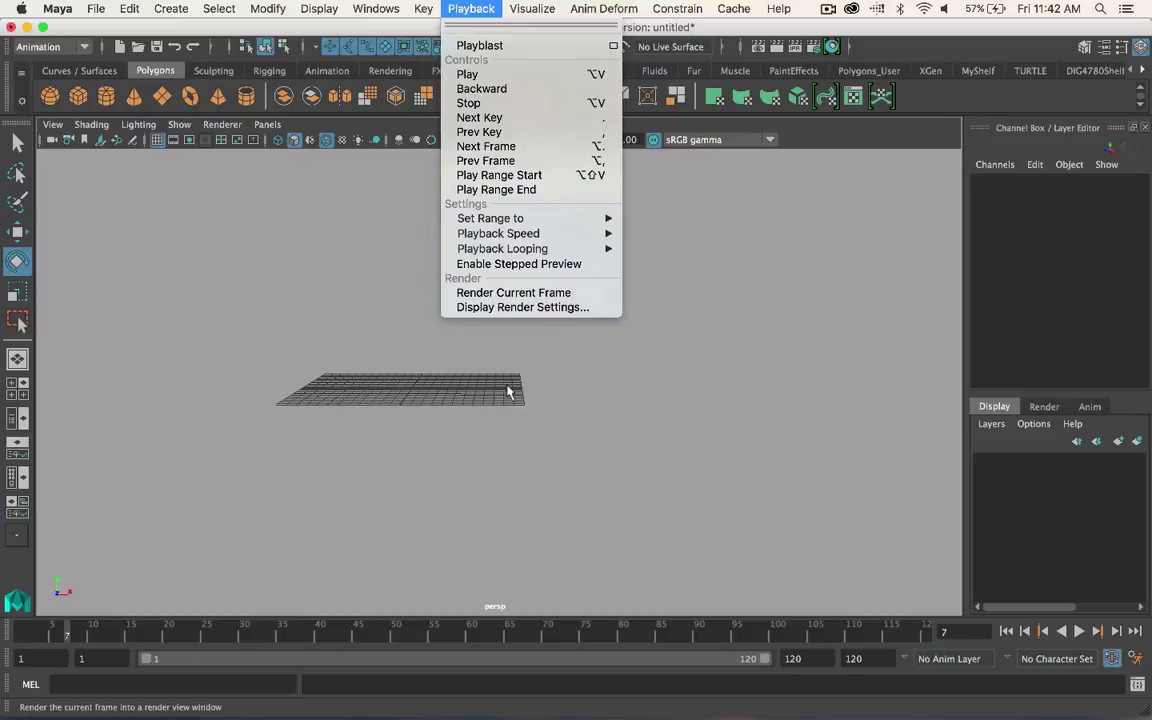
left_click(430, 513)
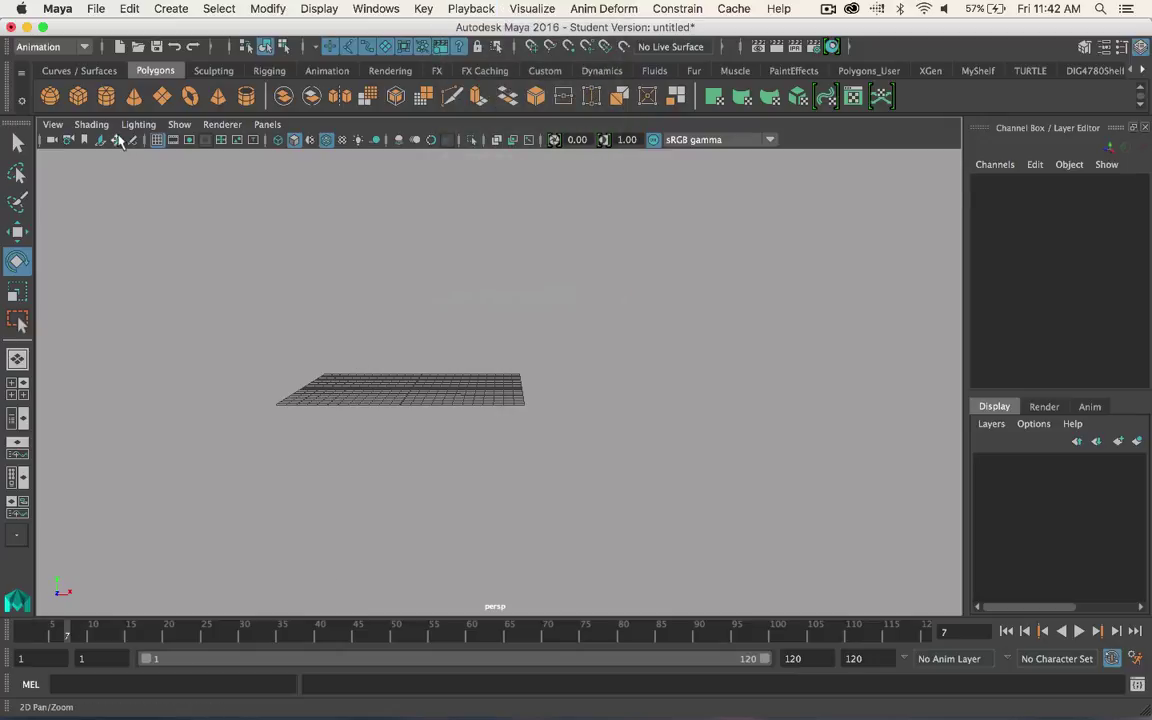
left_click(319, 8)
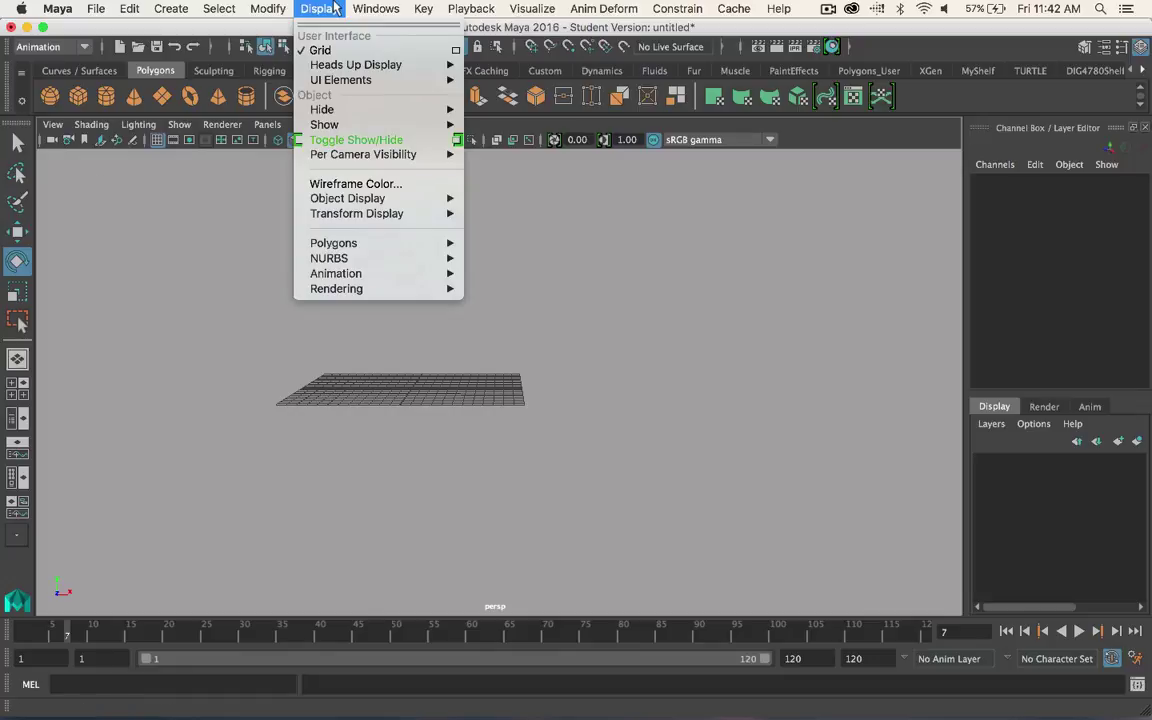
mouse_move(380, 10)
mouse_move(407, 50)
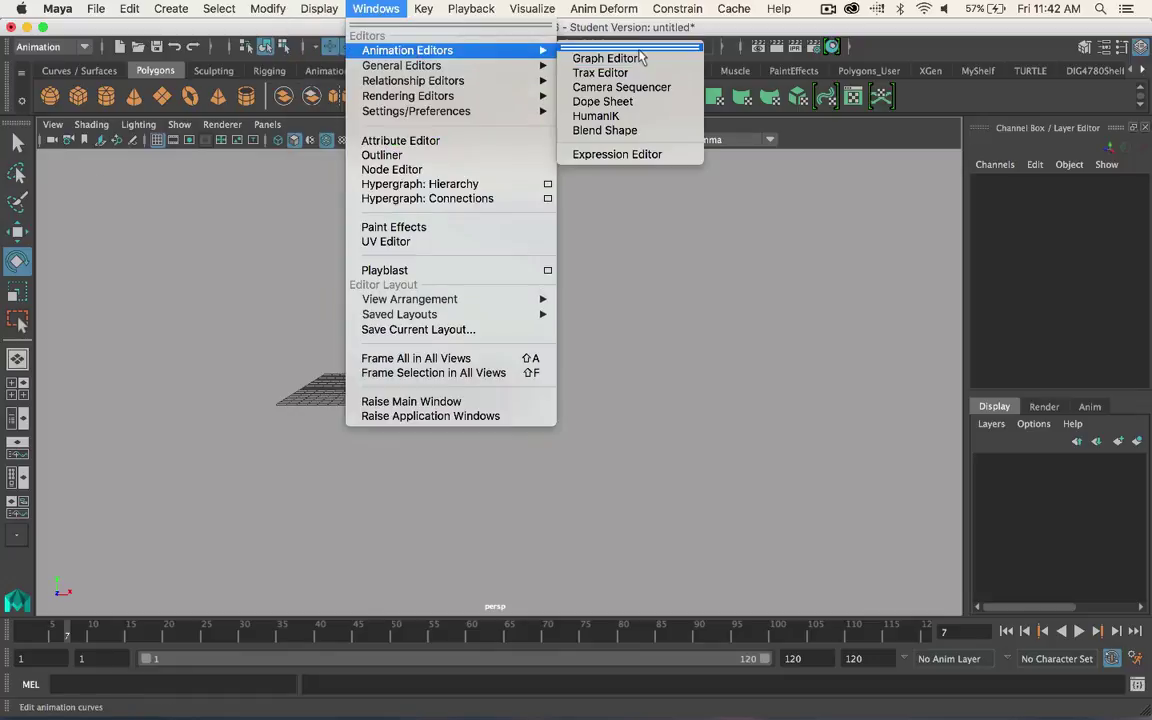
left_click(640, 58)
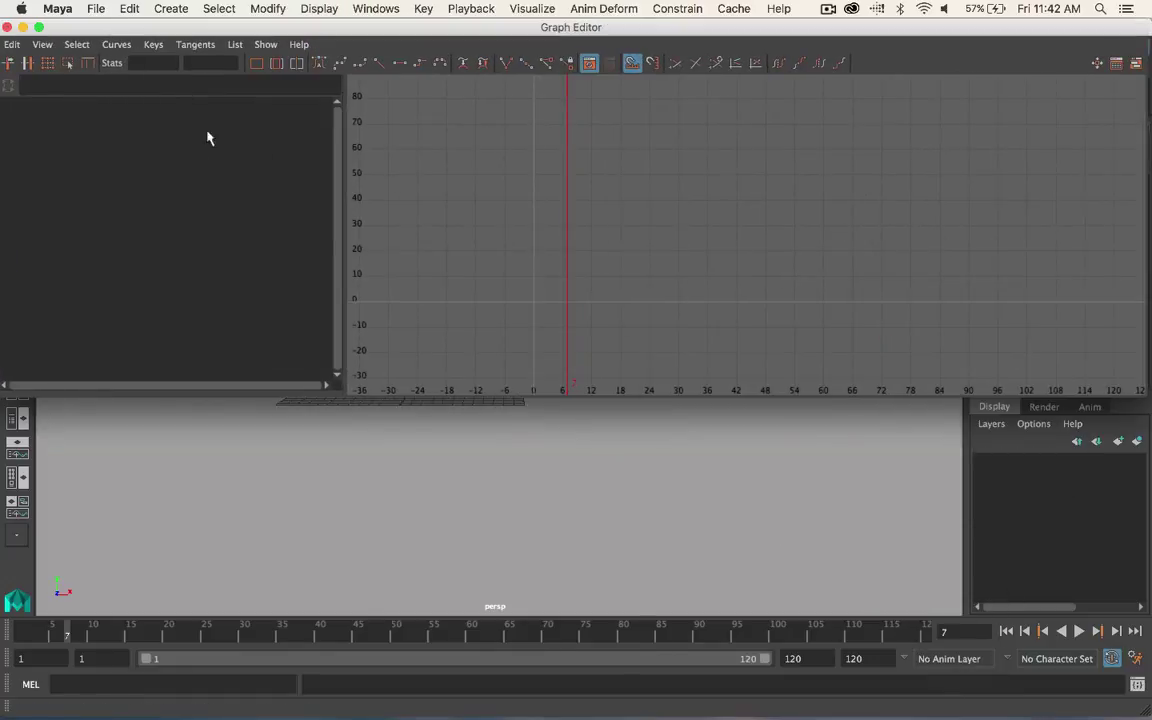
left_click_drag(267, 638, 380, 638)
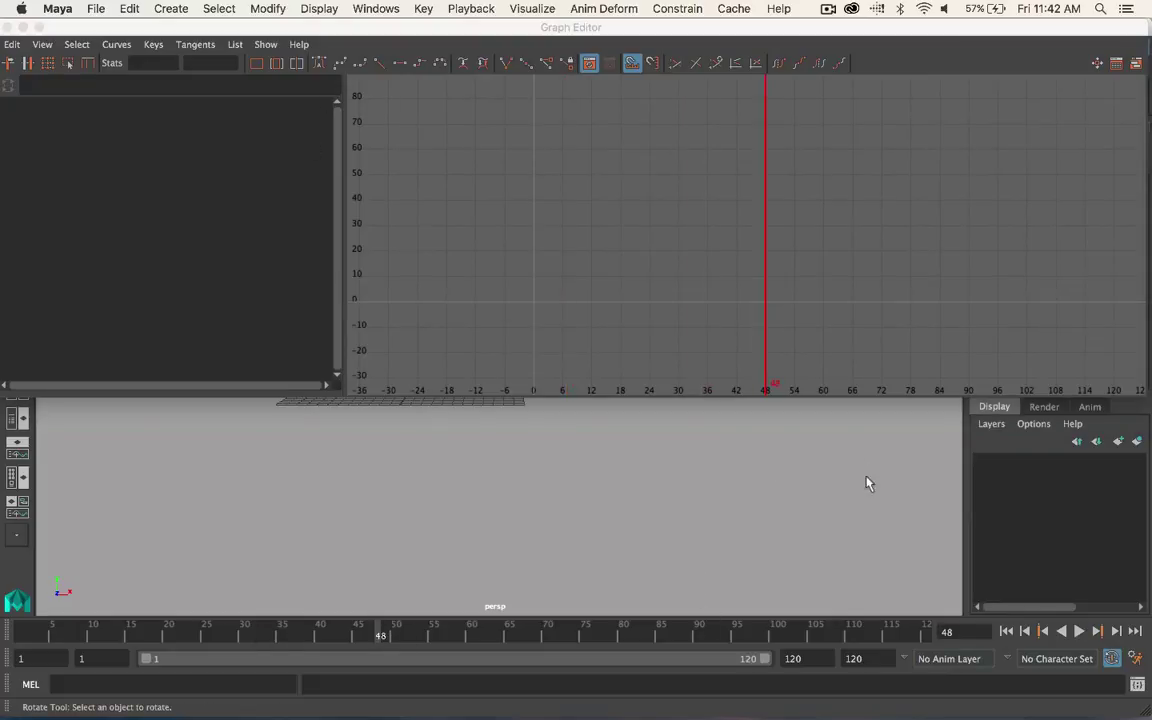
left_click_drag(96, 149, 97, 150)
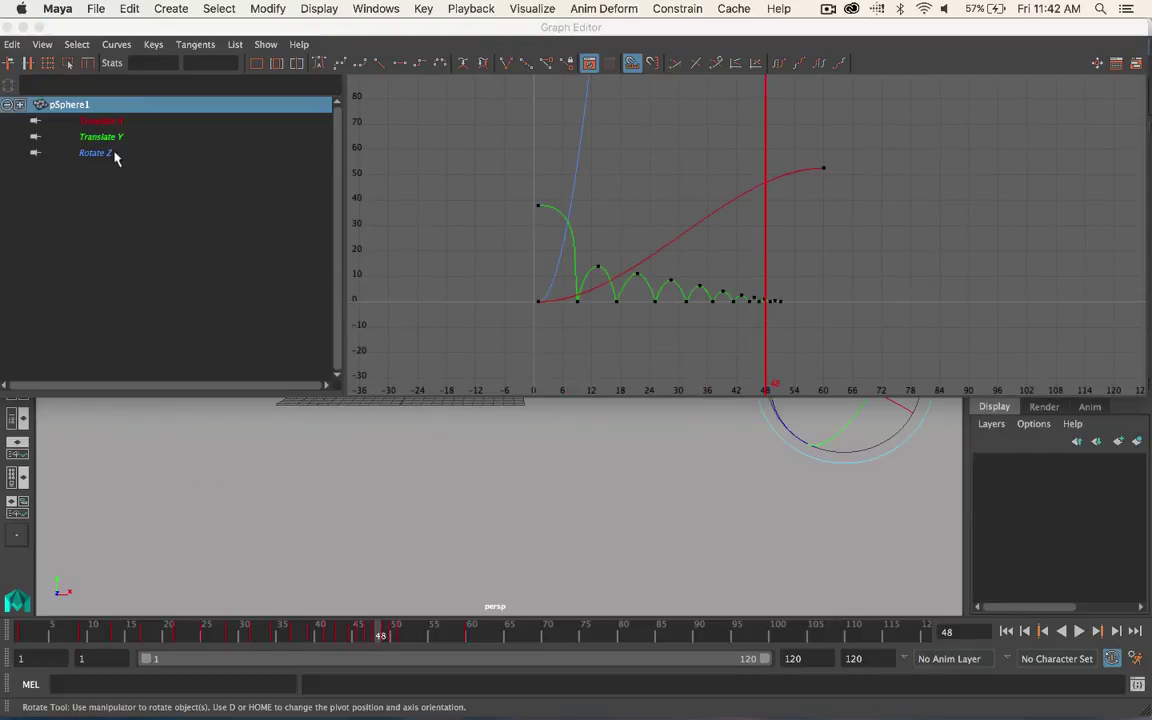
left_click(100, 153)
key("f")
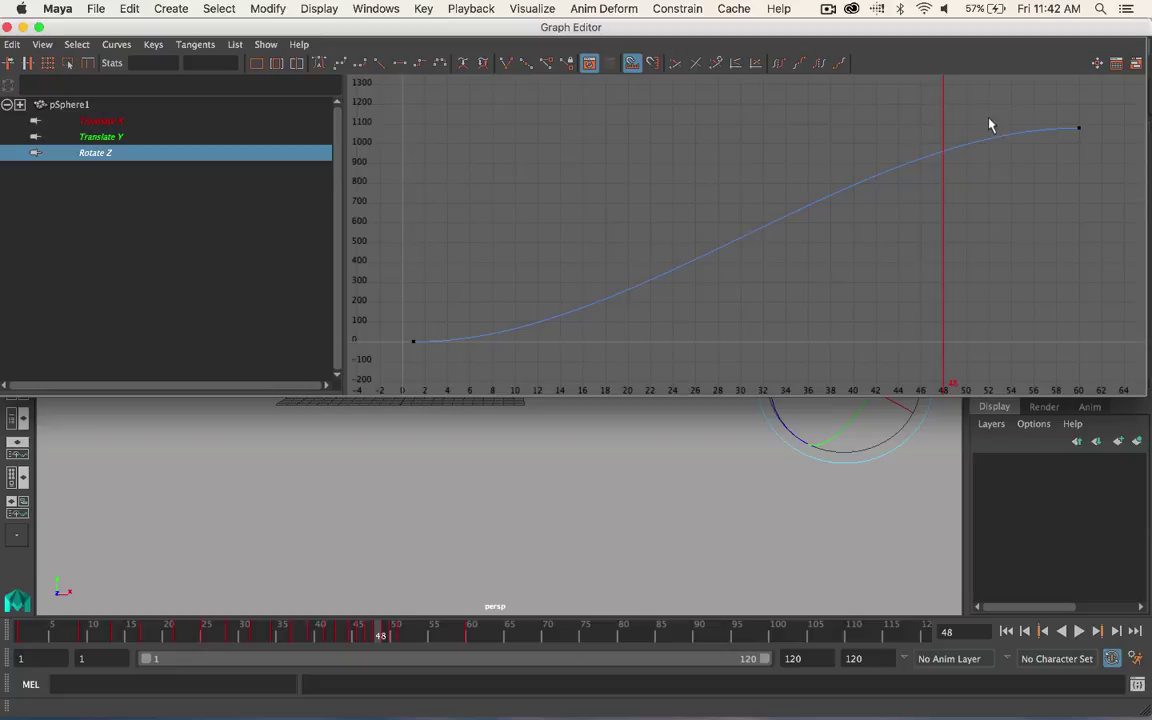
- Tilt the incoming tangent of the Rotate Z key at frame 60 downward so the curve ends on a steep slope instead of easing out
left_click_drag(1112, 180, 1110, 176)
left_click(861, 129)
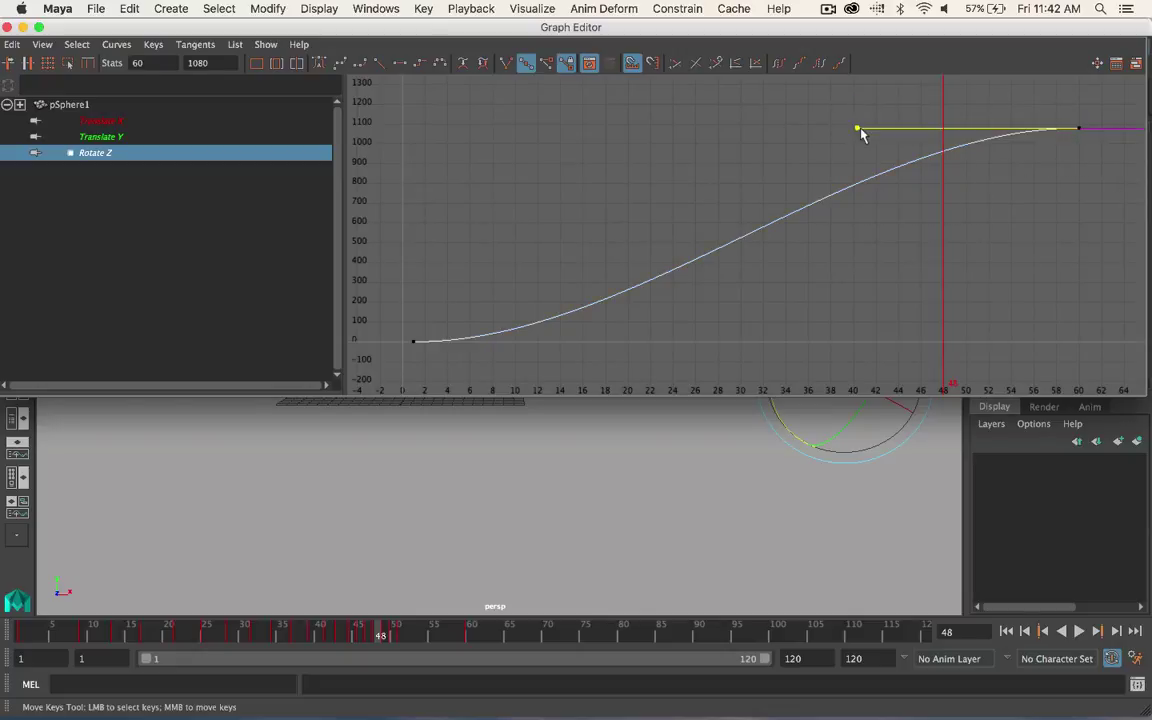
middle_click_drag(861, 129, 864, 193)
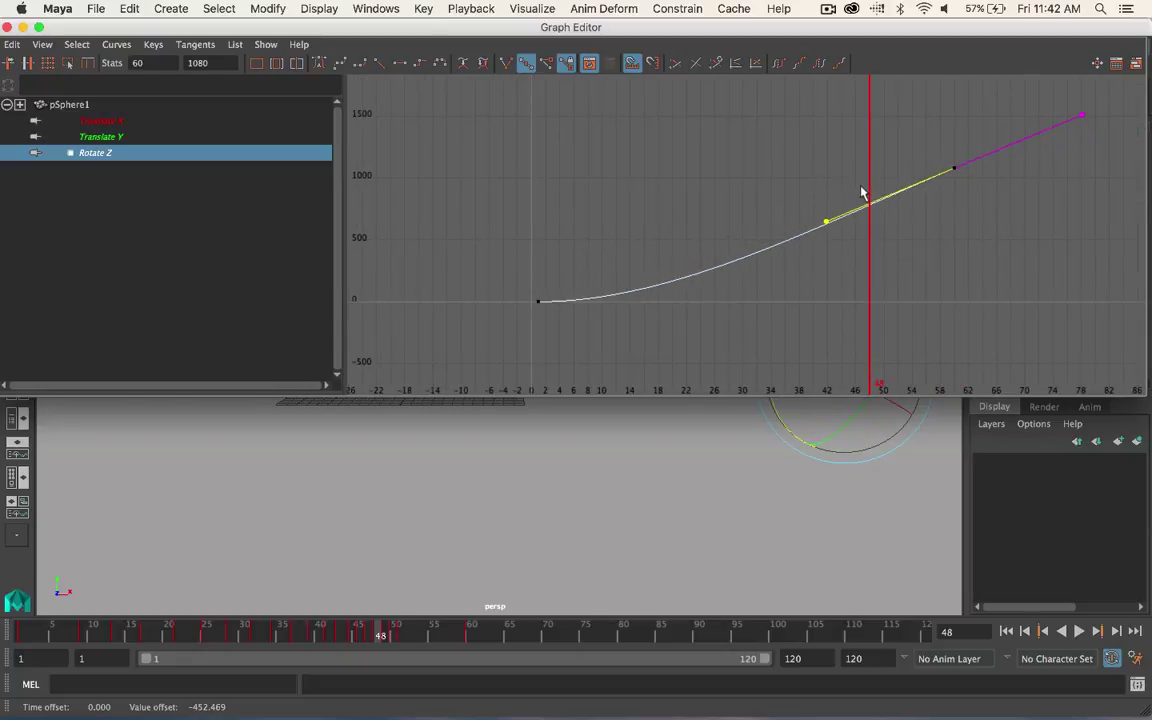
scroll(914, 240, "down", 4)
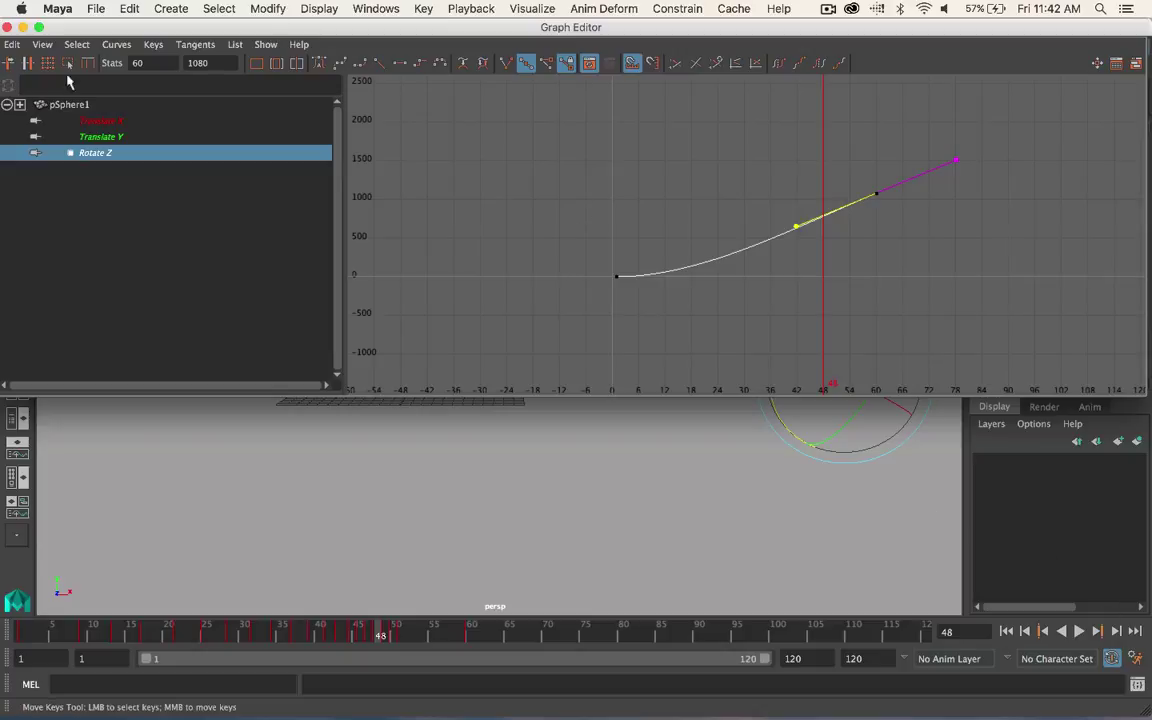
- Close the Graph Editor, play the animation to check the ball's revised spin, and move to frame 36
left_click(7, 27)
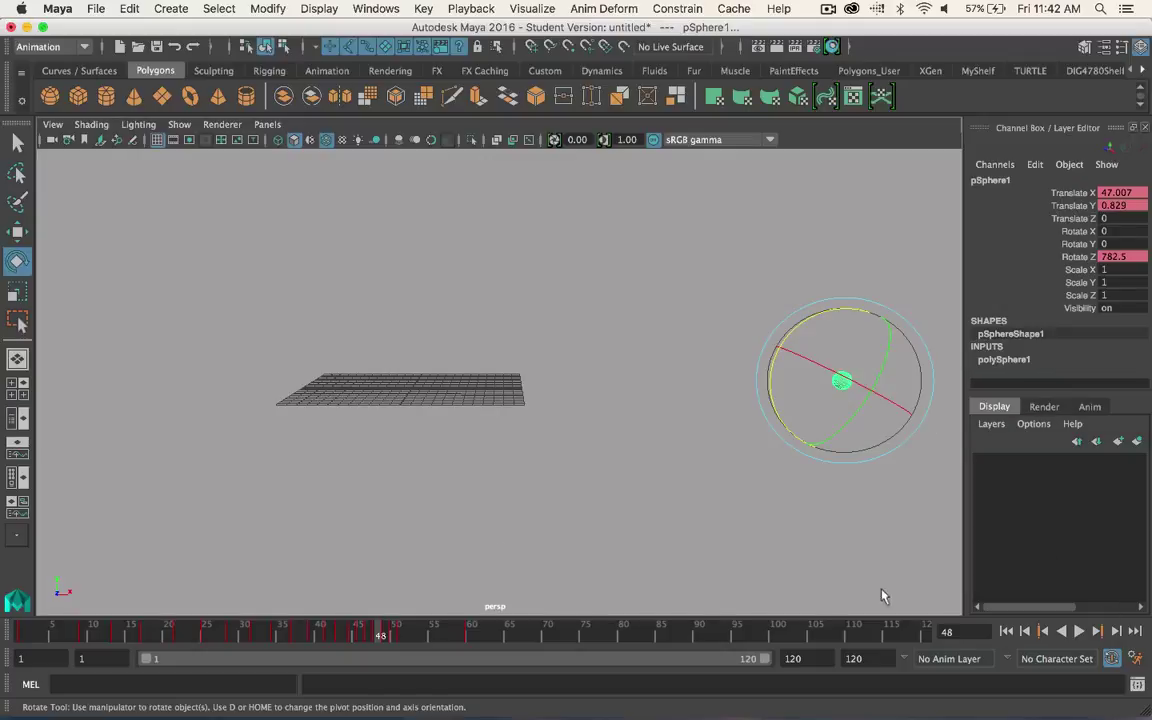
key("alt+v")
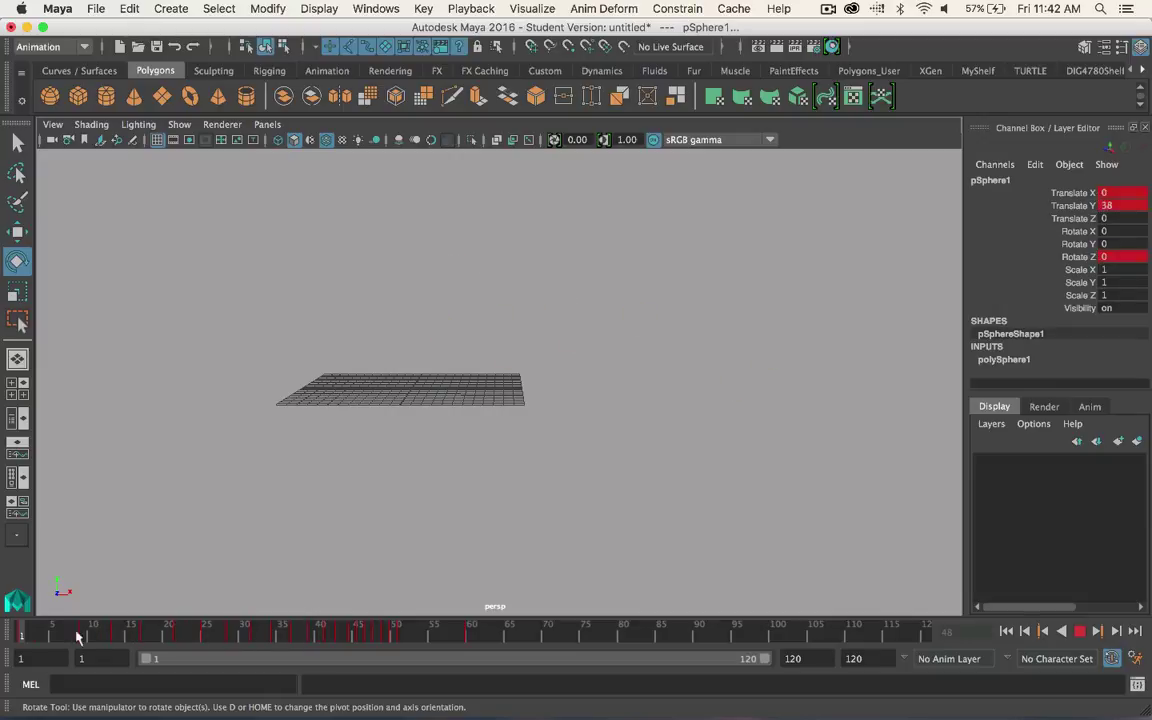
left_click(288, 637)
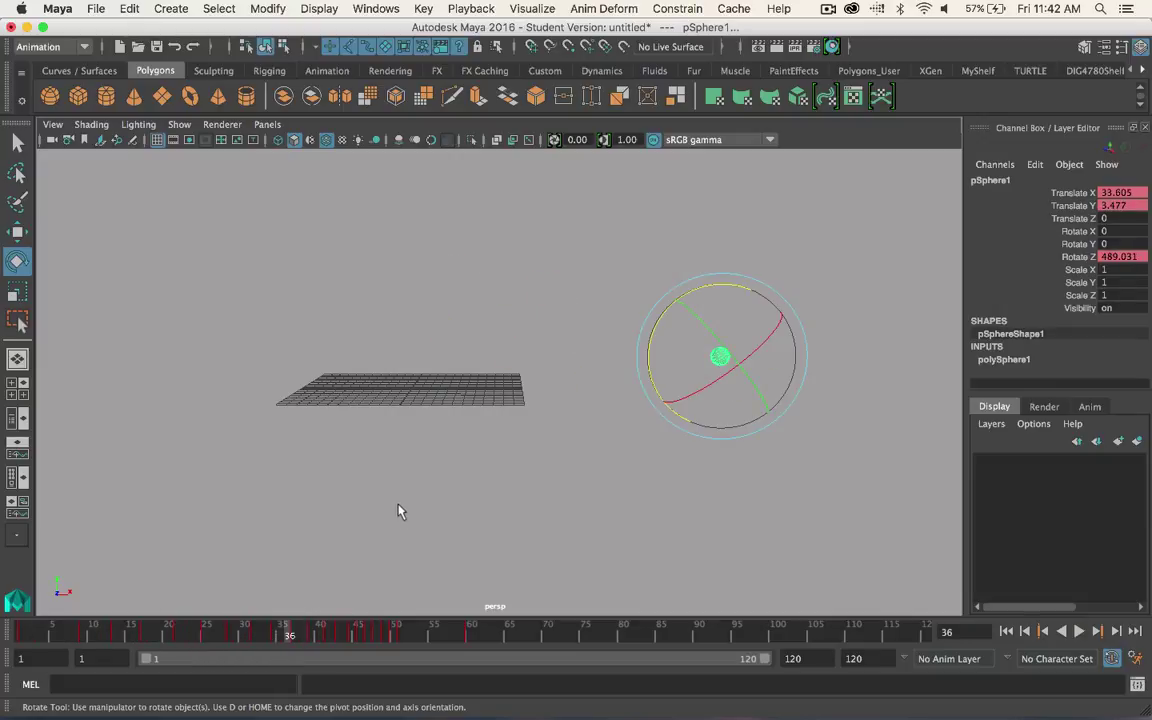